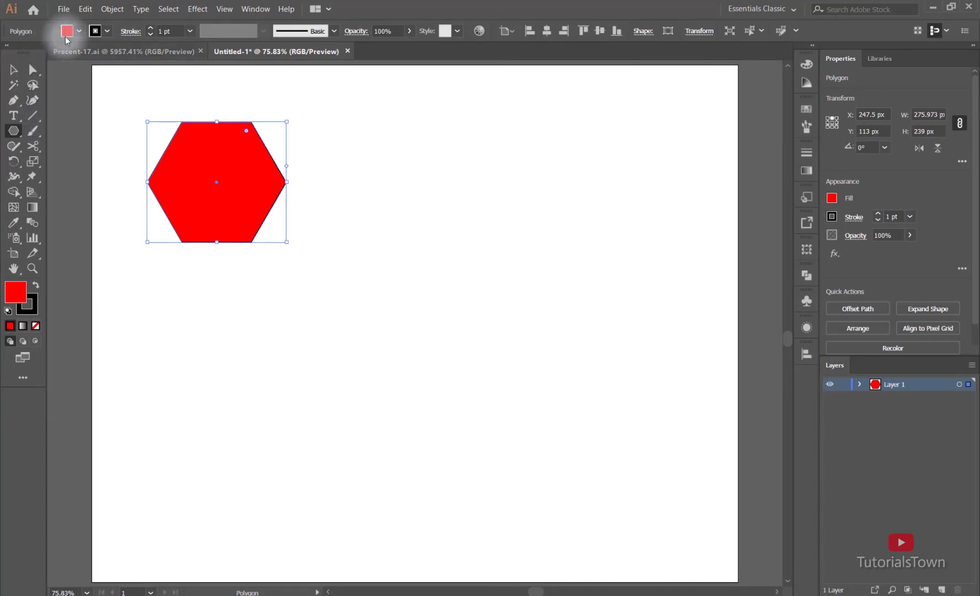
Draw a circle about 191 px wide with the Ellipse tool, beside and below the red hexagon.
left_click(13, 130)
left_click(60, 163)
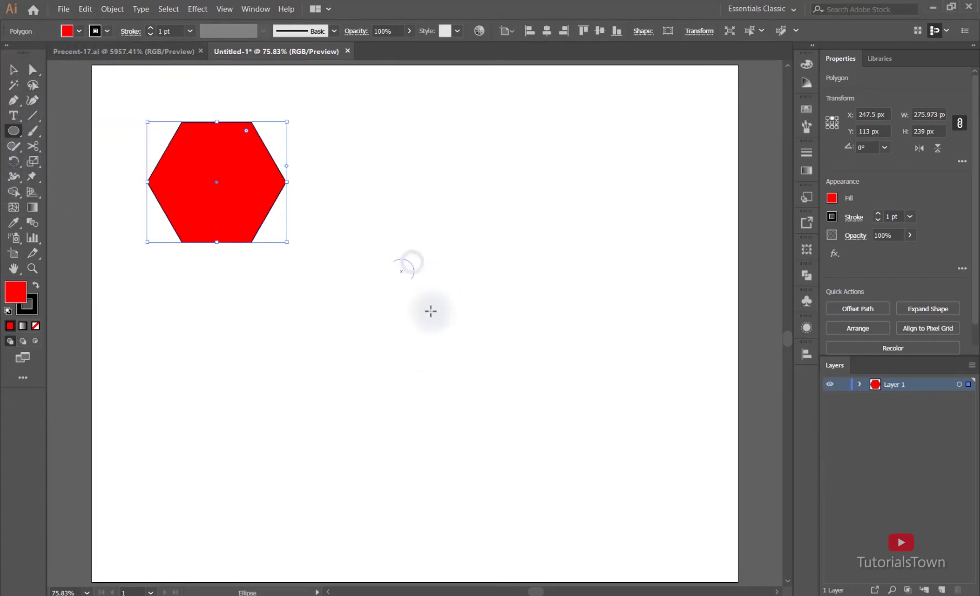
left_click_drag(413, 259, 510, 355)
Draw a five-pointed star below the hexagon and fill it with bright green.
left_click(14, 131)
left_click(66, 192)
left_click_drag(207, 381, 248, 447)
left_click(79, 31)
left_click(63, 53)
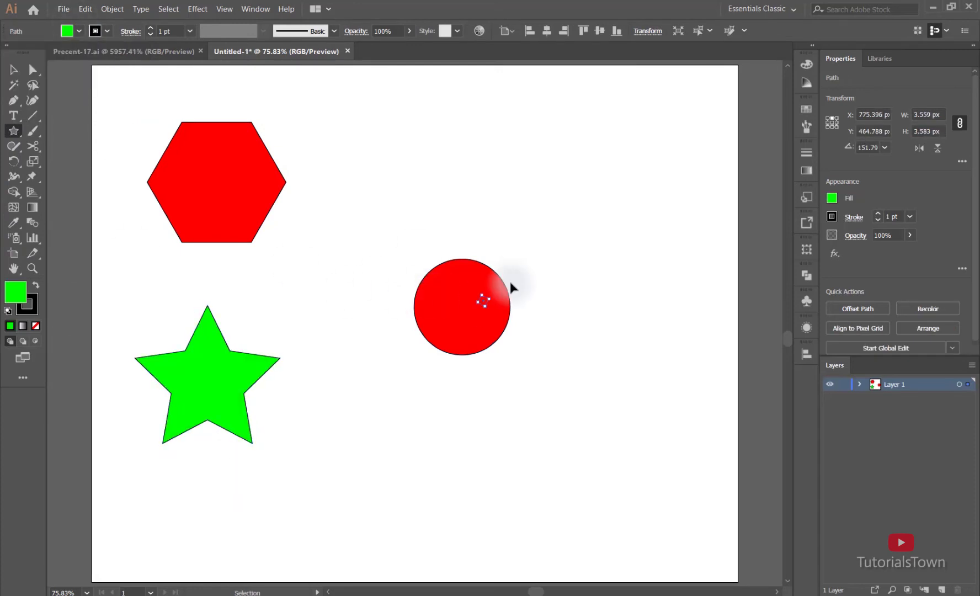
Change the circle's fill to a greenish yellow swatch.
left_click(486, 286, "ctrl")
left_click(77, 31)
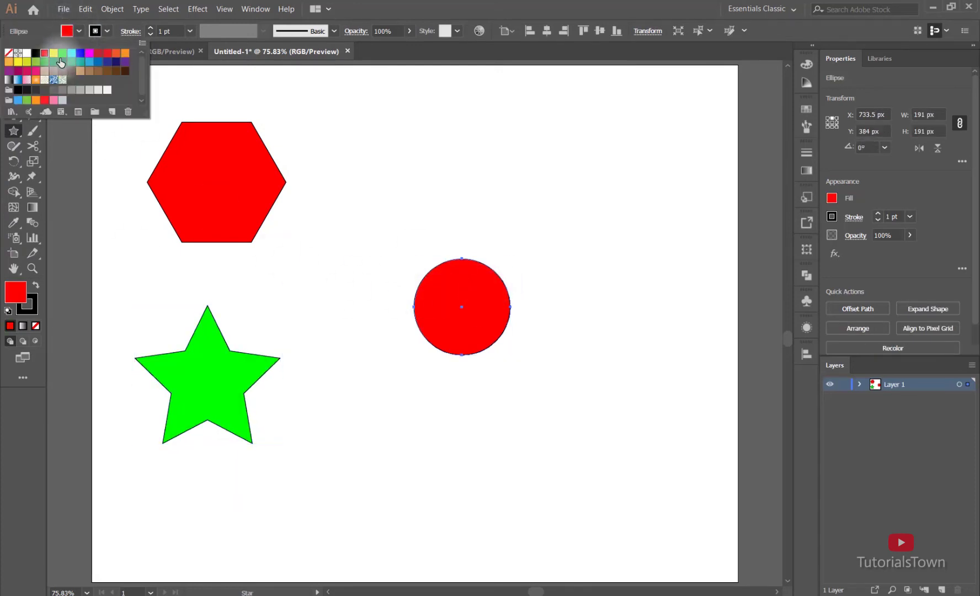
left_click(25, 64)
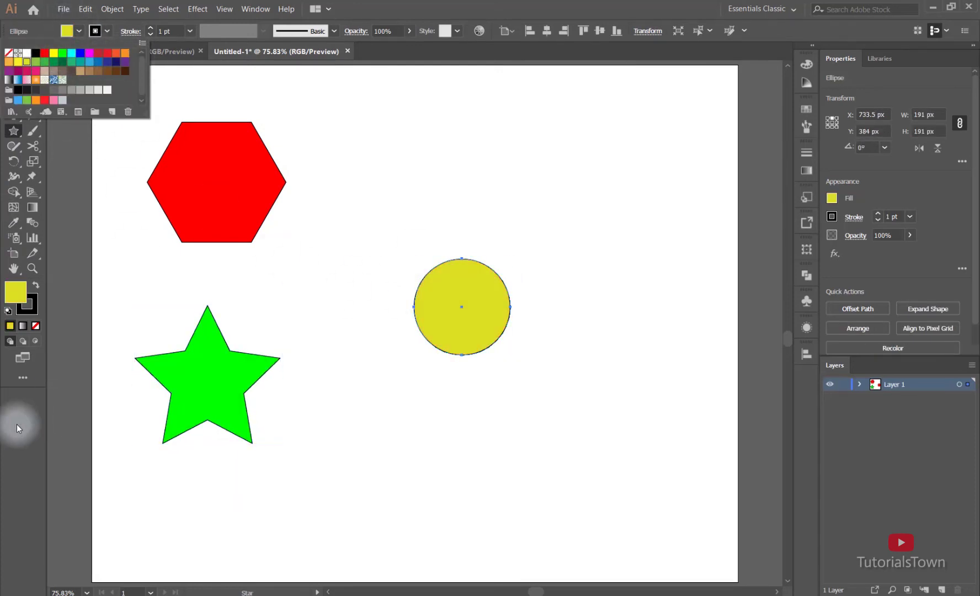
key("Escape")
Select the yellow circle with the Direct Selection tool and set its stroke to none.
left_click(13, 69)
left_click(373, 254)
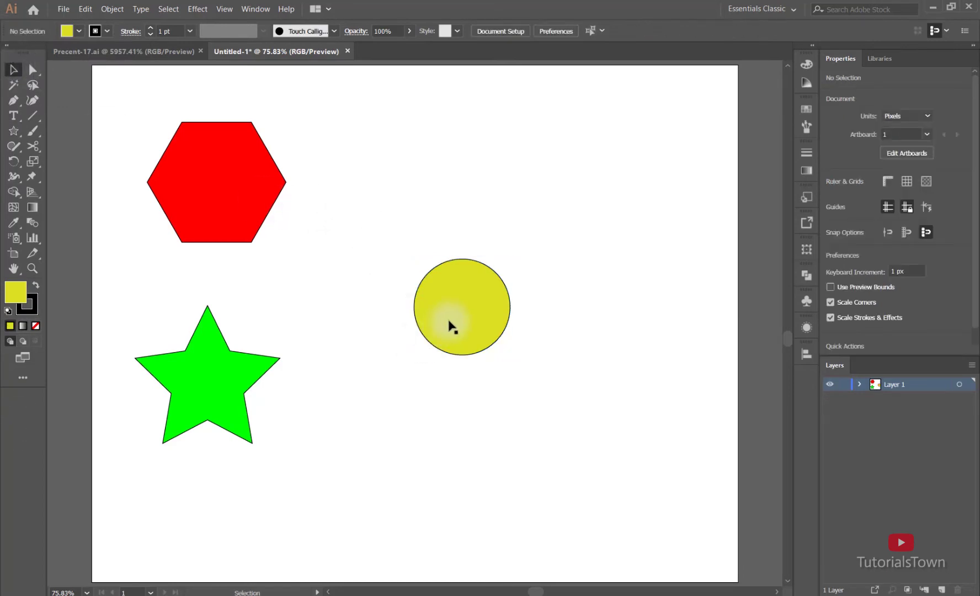
left_click(464, 334)
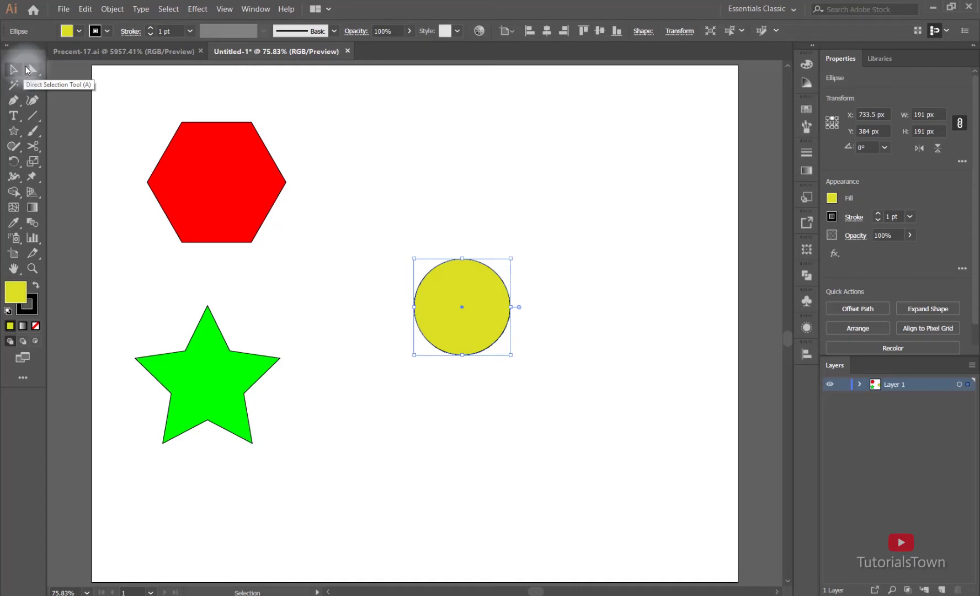
left_click_drag(29, 71, 55, 71)
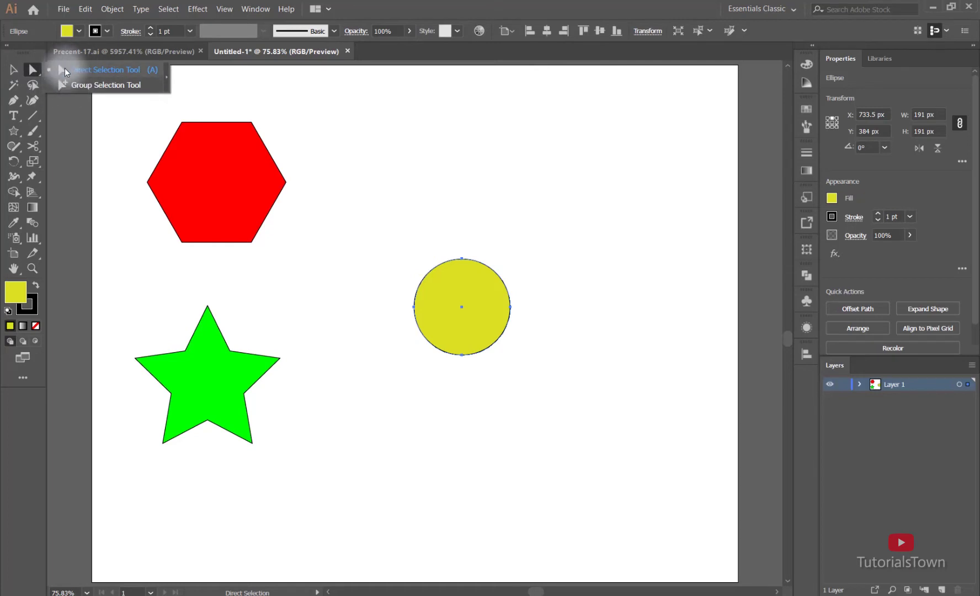
left_click_drag(67, 67, 68, 69)
left_click(191, 153)
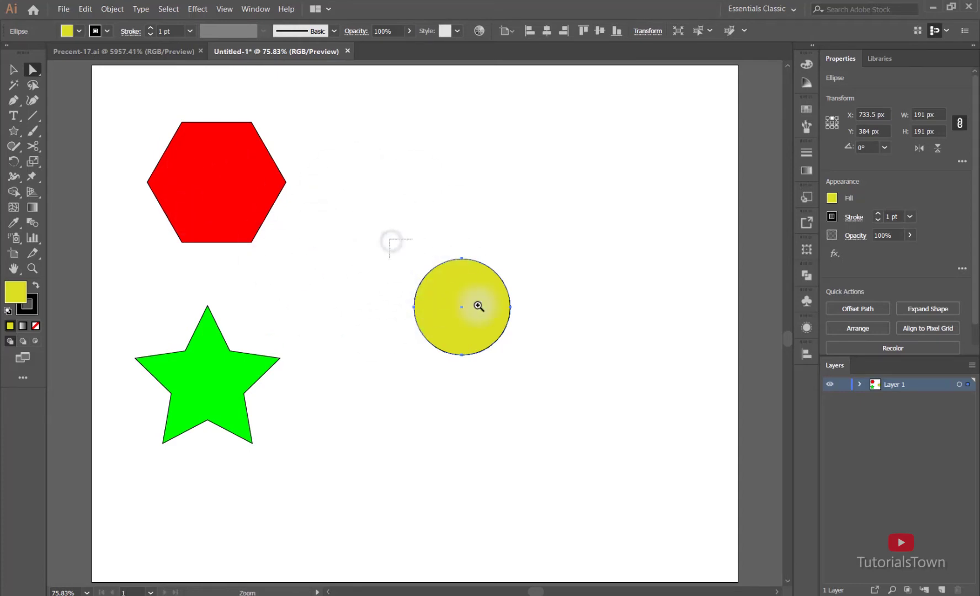
left_click_drag(479, 307, 524, 379)
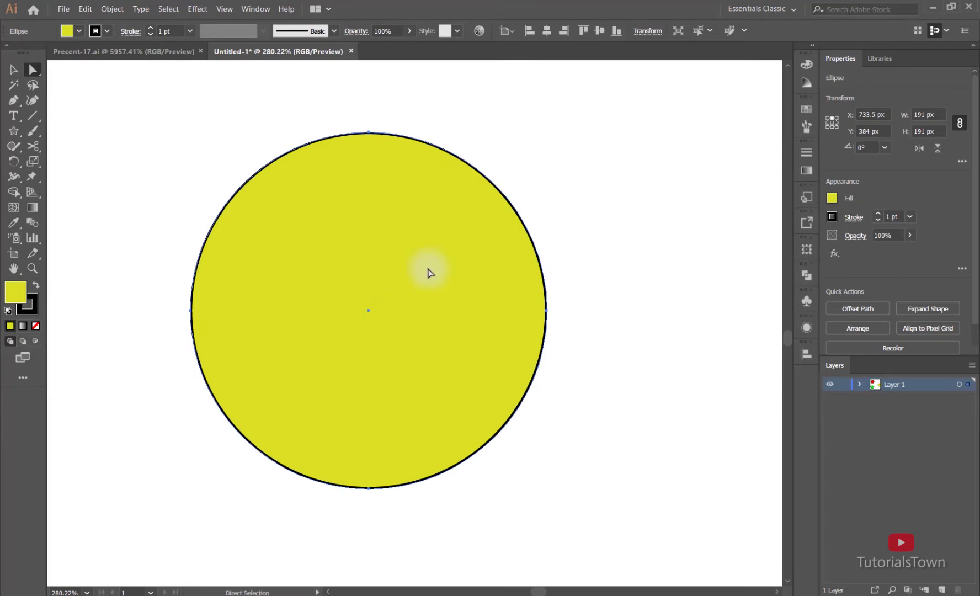
left_click(107, 31)
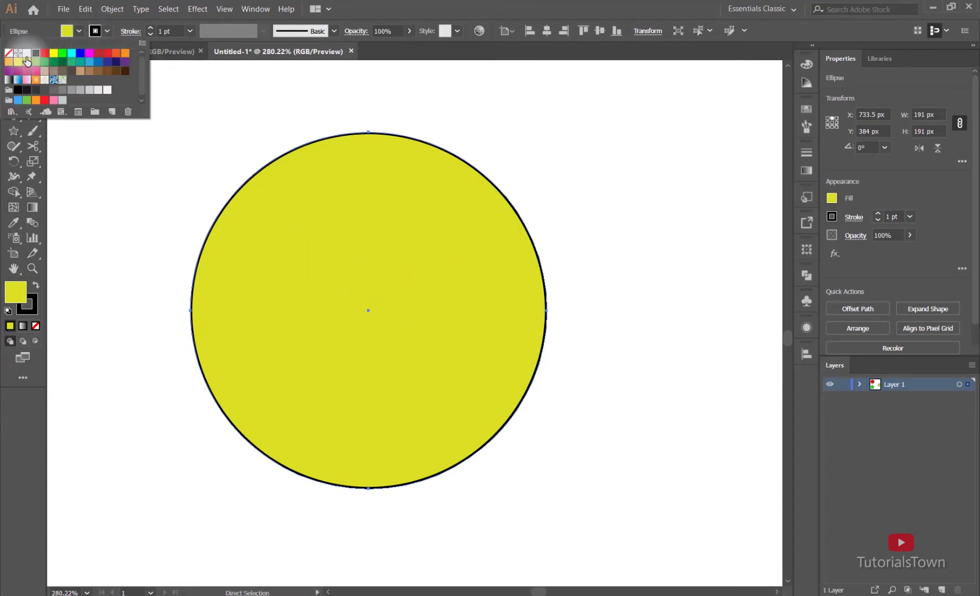
left_click(9, 53)
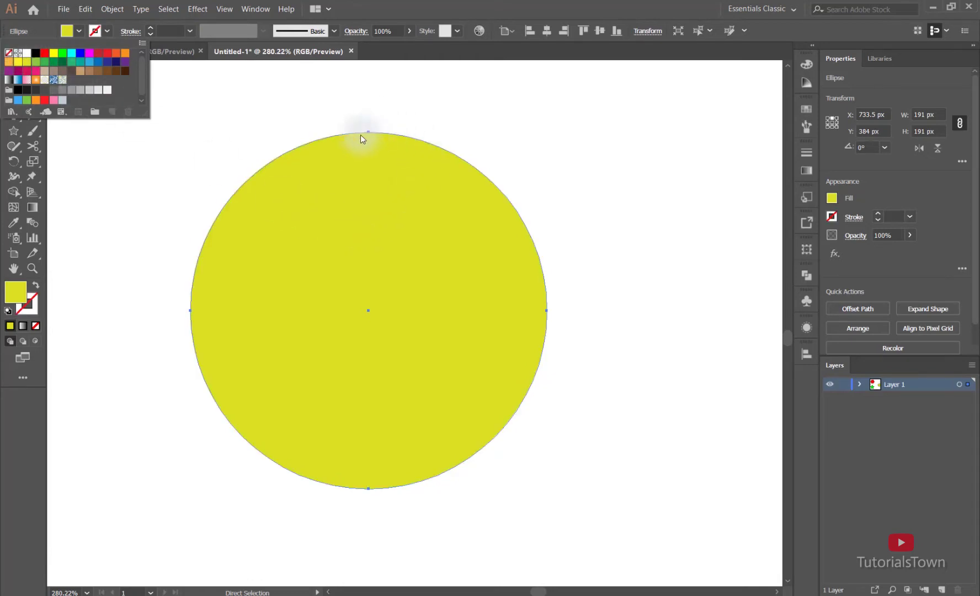
left_click(382, 120)
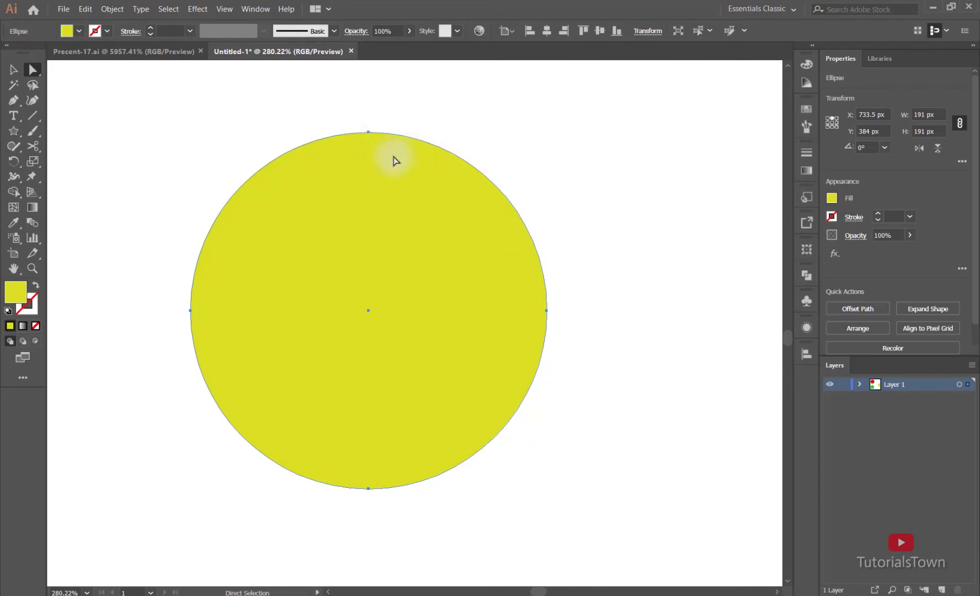
Scale the red hexagon down slightly to about 269 by 233 px and move it horizontally toward the middle of the artboard.
key("space")
left_click_drag(223, 157, 668, 356)
left_click_drag(238, 166, 624, 453)
left_click_drag(341, 224, 420, 308)
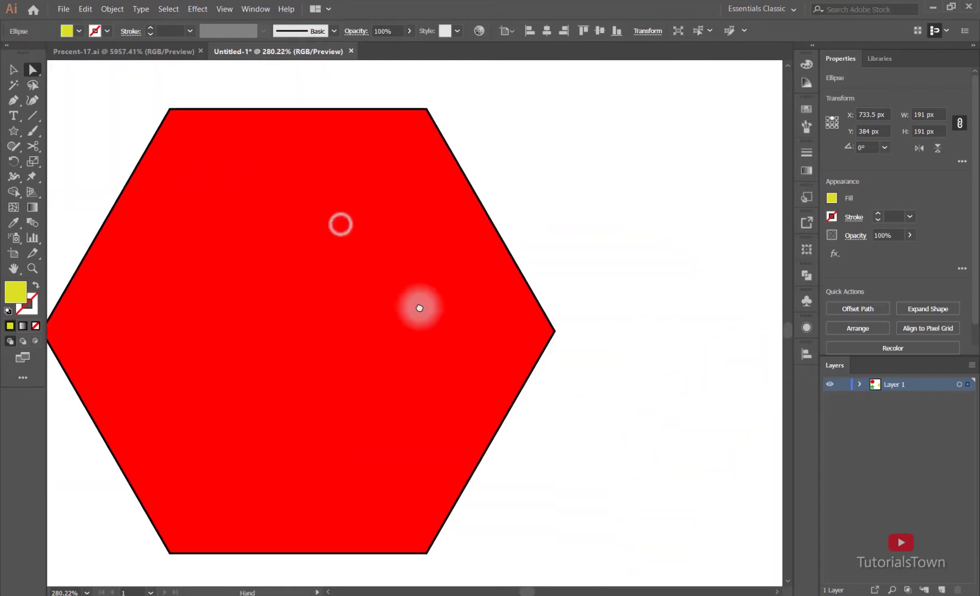
left_click_drag(315, 116, 436, 216)
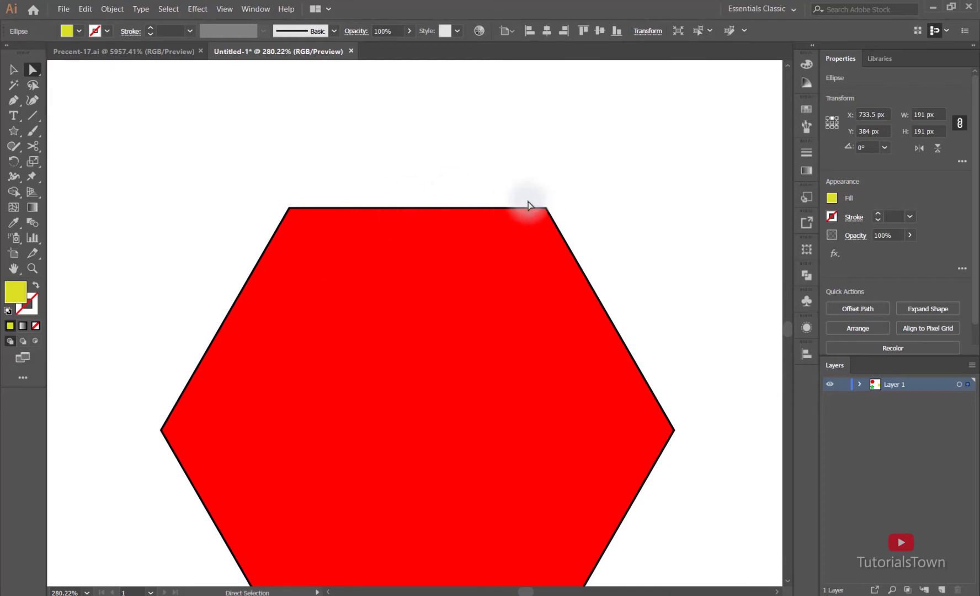
left_click_drag(509, 278, 457, 300)
key("ctrl+minus")
key("ctrl+minus")
key("ctrl+minus")
key("space")
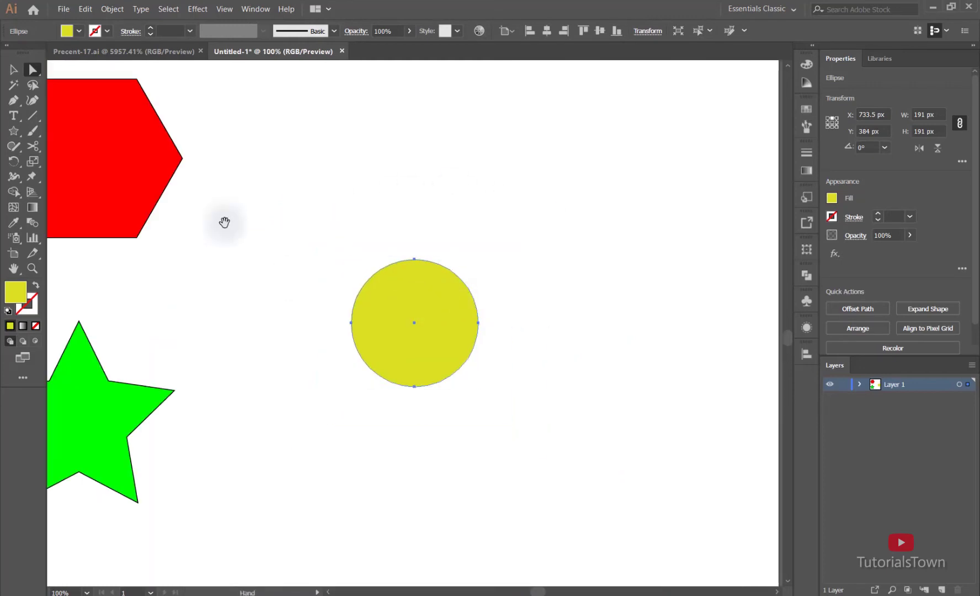
left_click_drag(168, 204, 527, 332)
left_click(13, 70)
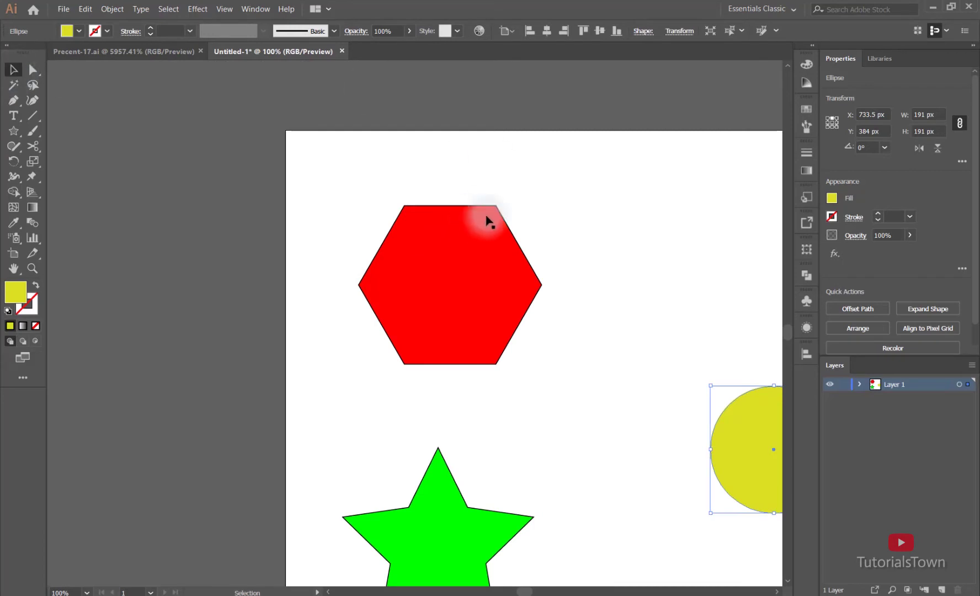
mouse_move(449, 293)
left_mouse_down()
mouse_move(411, 295)
mouse_move(534, 293)
mouse_move(455, 285)
left_mouse_up()
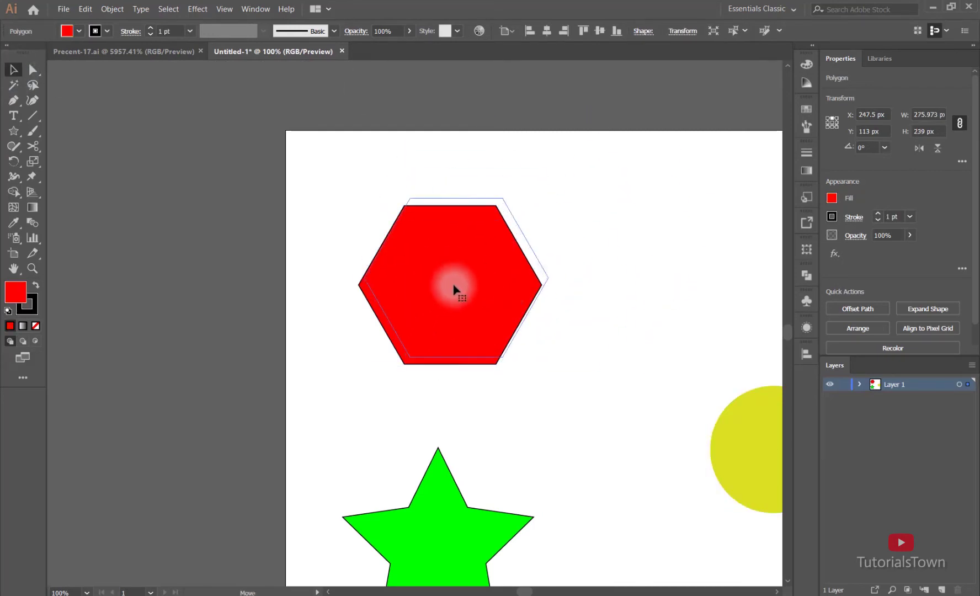
mouse_move(549, 199)
left_mouse_down()
mouse_move(624, 163)
mouse_move(543, 202)
left_mouse_up()
mouse_move(455, 270)
left_mouse_down()
mouse_move(538, 211)
mouse_move(599, 269)
left_mouse_up()
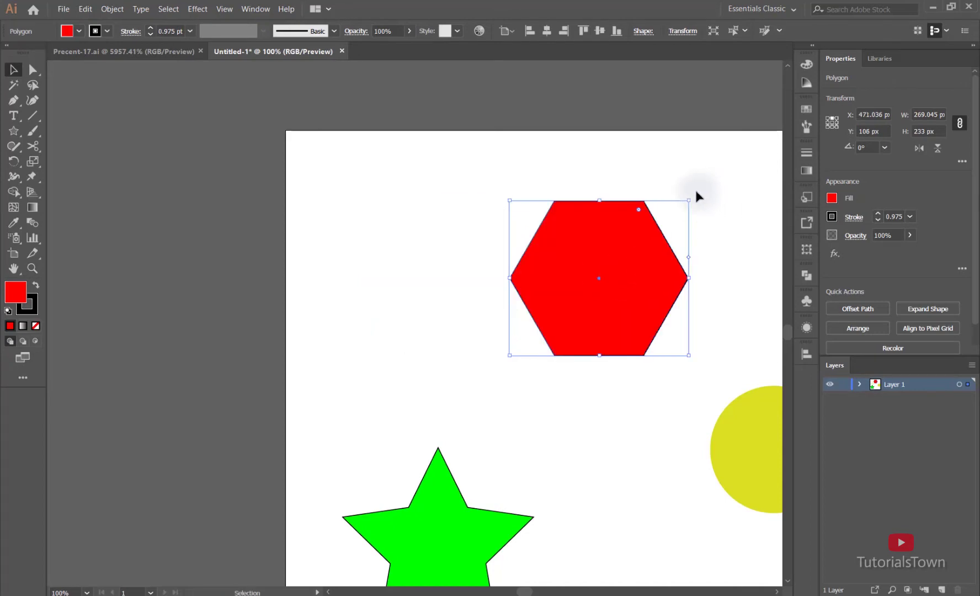
Try rotating the red hexagon and undo the rotation.
left_click_drag(691, 193, 699, 300)
key("ctrl+z")
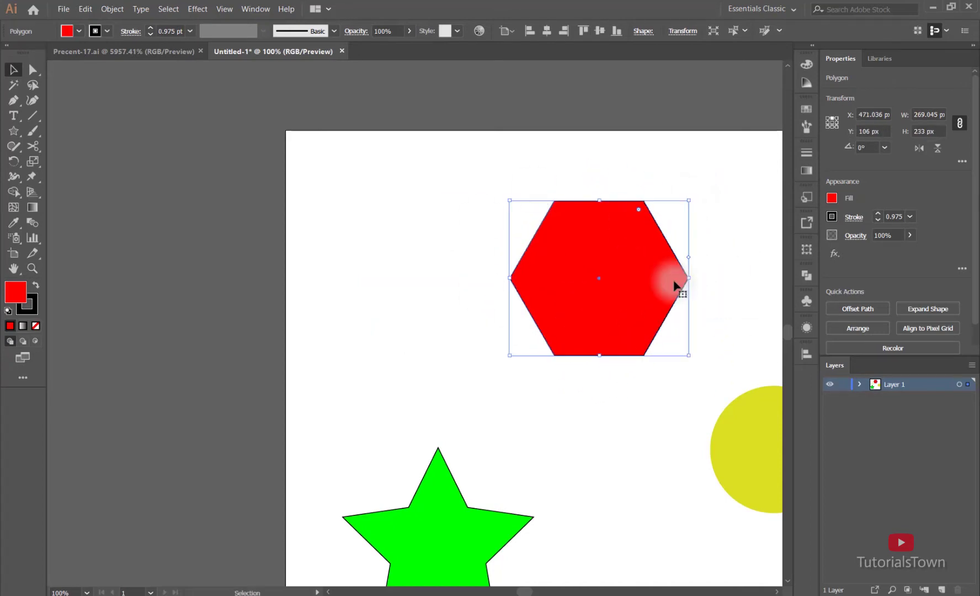
Try rounding all the hexagon's corners to about 32.75 px and 116.5 px with the Direct Selection tool, and reset them to 0 px.
left_click_drag(611, 298, 342, 329)
left_click(32, 69)
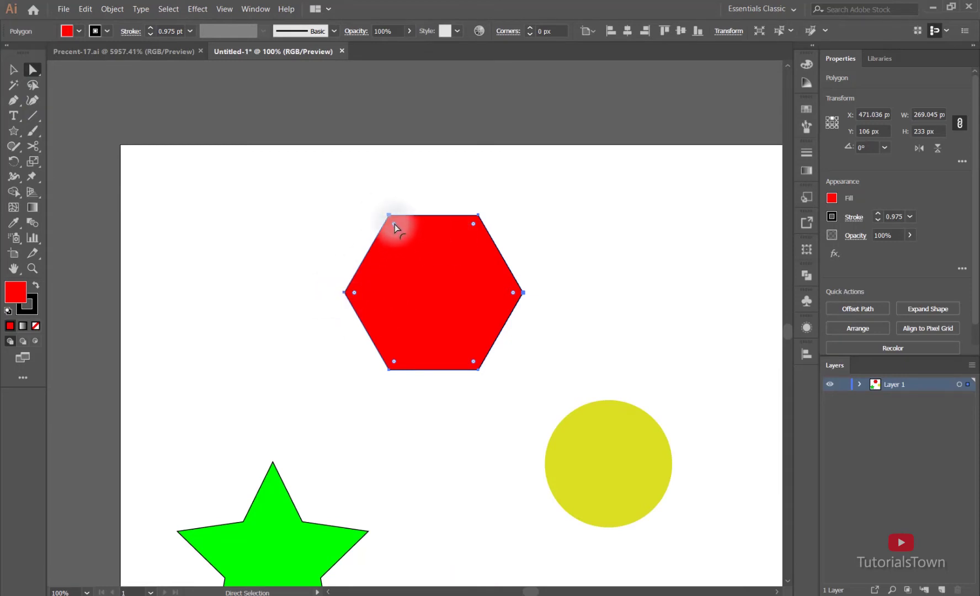
mouse_move(395, 225)
left_mouse_down()
mouse_move(405, 267)
mouse_move(381, 227)
mouse_move(431, 319)
mouse_move(430, 262)
mouse_move(413, 230)
left_mouse_up()
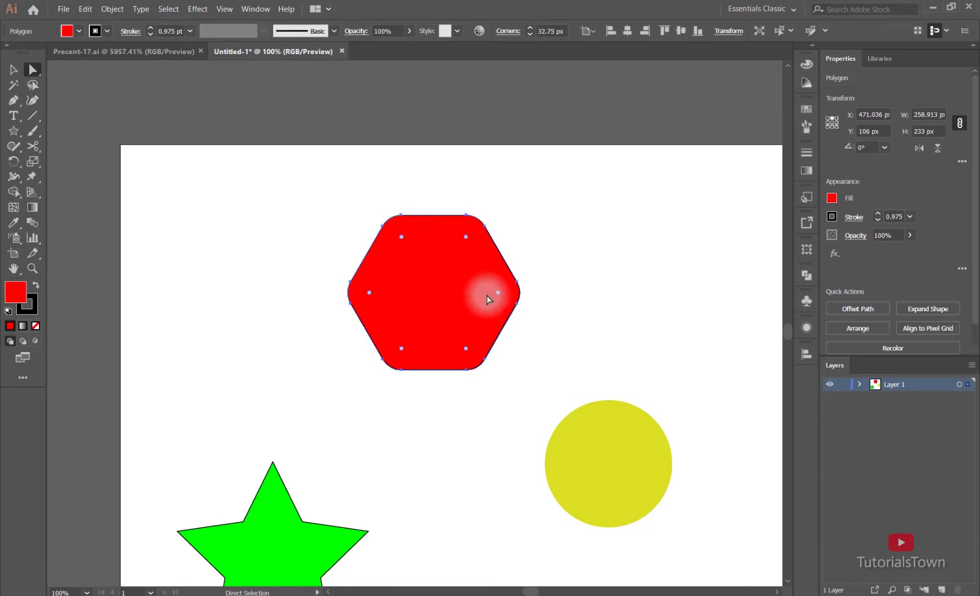
left_click_drag(499, 291, 381, 330)
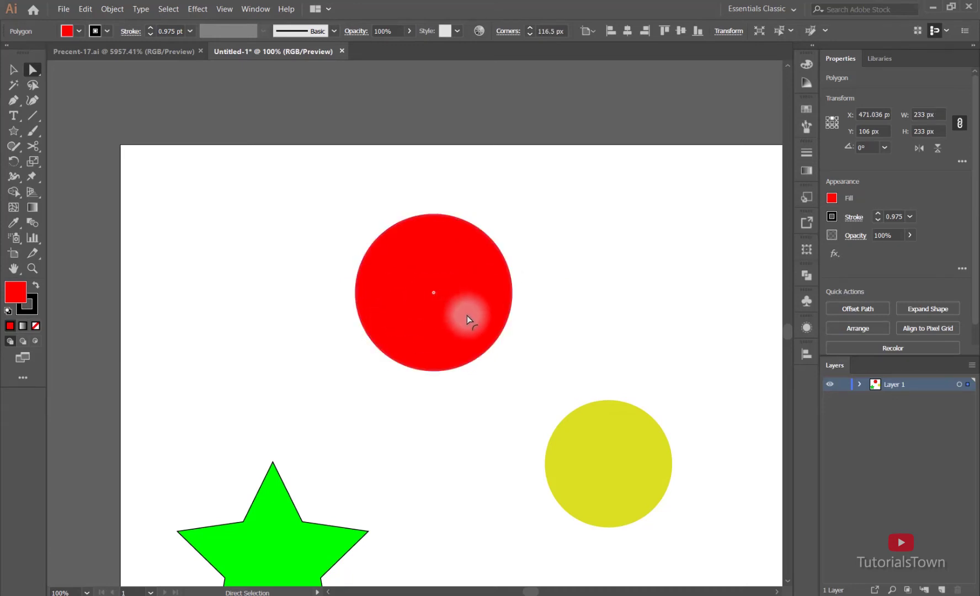
left_click_drag(435, 293, 465, 223)
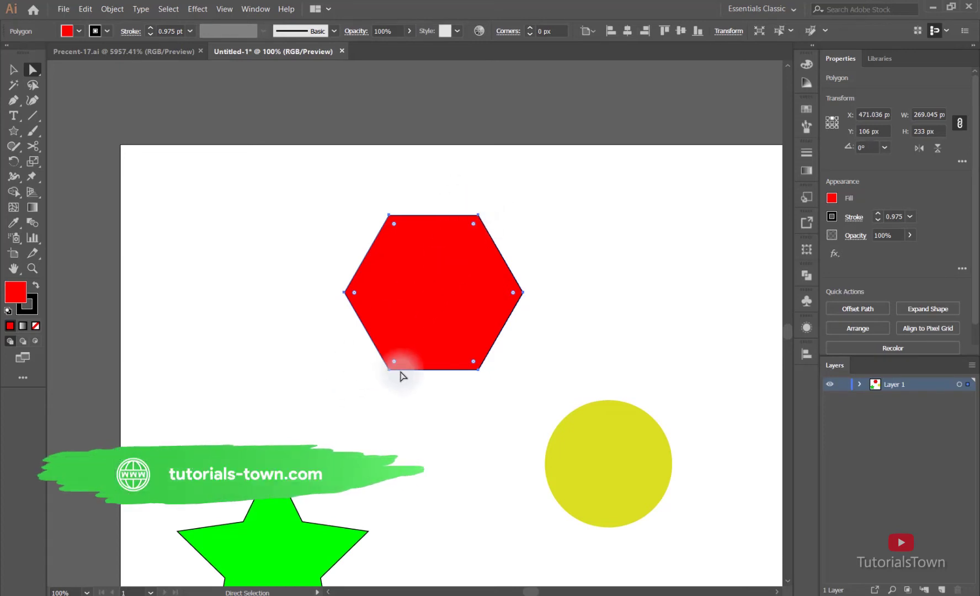
Try rounding only the hexagon's upper-right and lower-left corners to about 172 px, and undo the rounding.
left_click_drag(462, 192, 496, 226)
left_click_drag(371, 368, 417, 411)
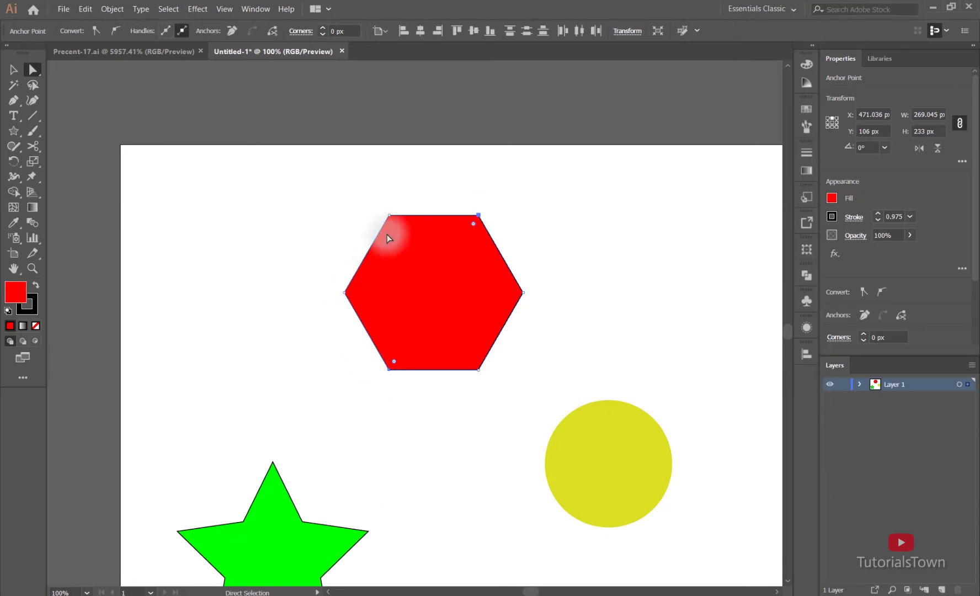
left_click_drag(473, 227, 466, 240)
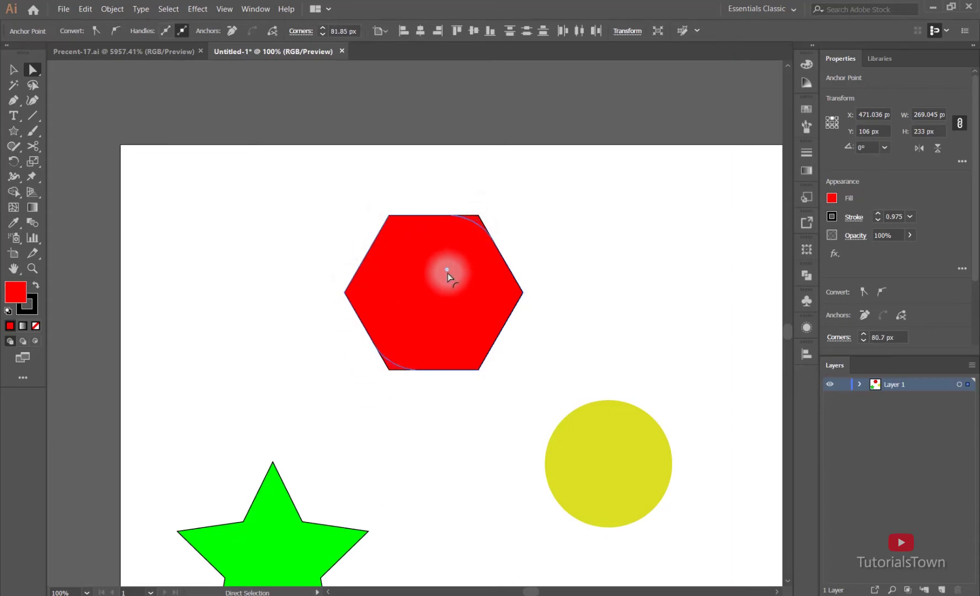
left_click_drag(422, 322, 418, 327)
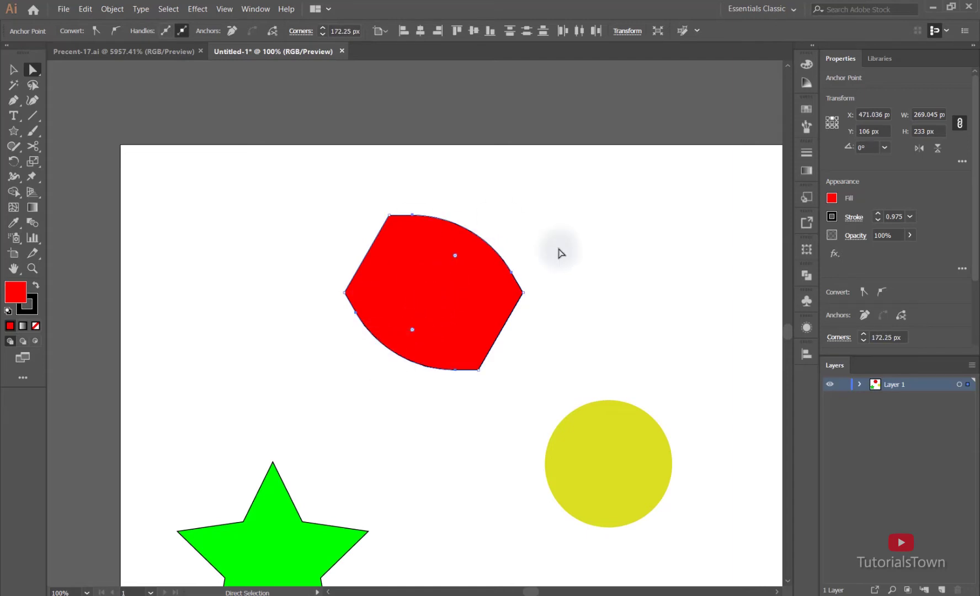
key("ctrl+z")
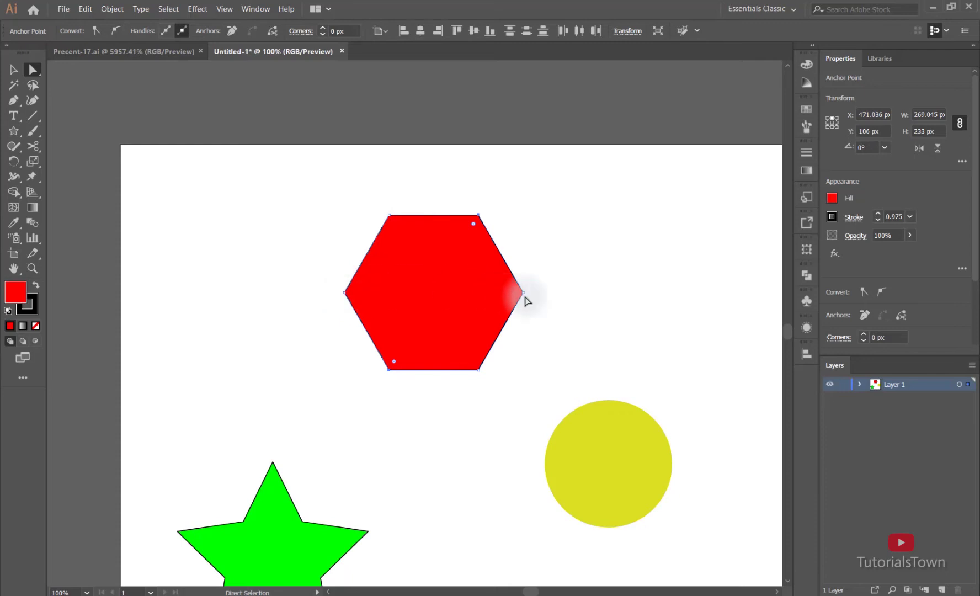
Round only the hexagon's far left and far right corners to a radius of about 60.5 px.
left_click_drag(366, 298, 517, 298)
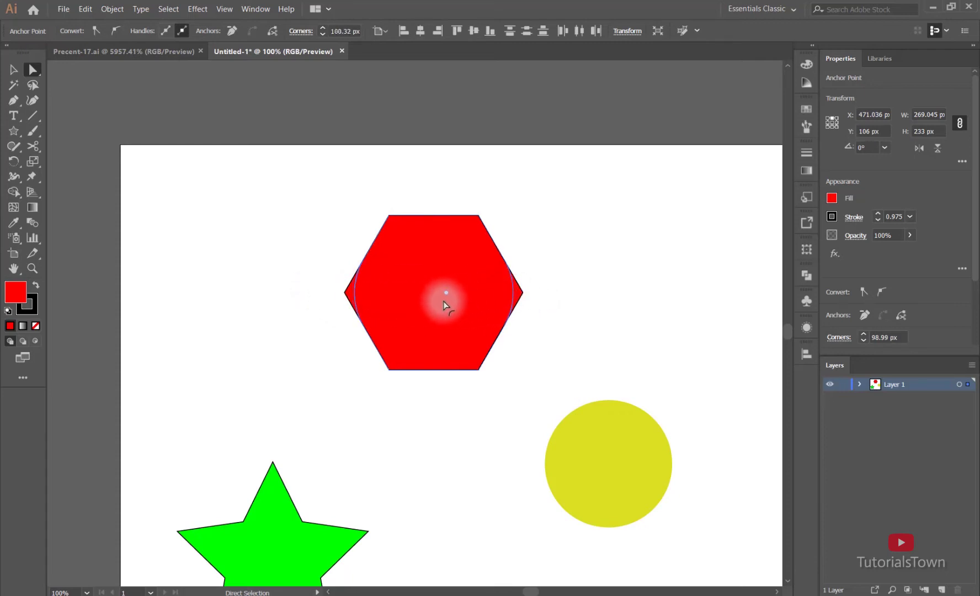
mouse_move(443, 302)
left_mouse_down()
mouse_move(404, 304)
mouse_move(452, 304)
left_mouse_up()
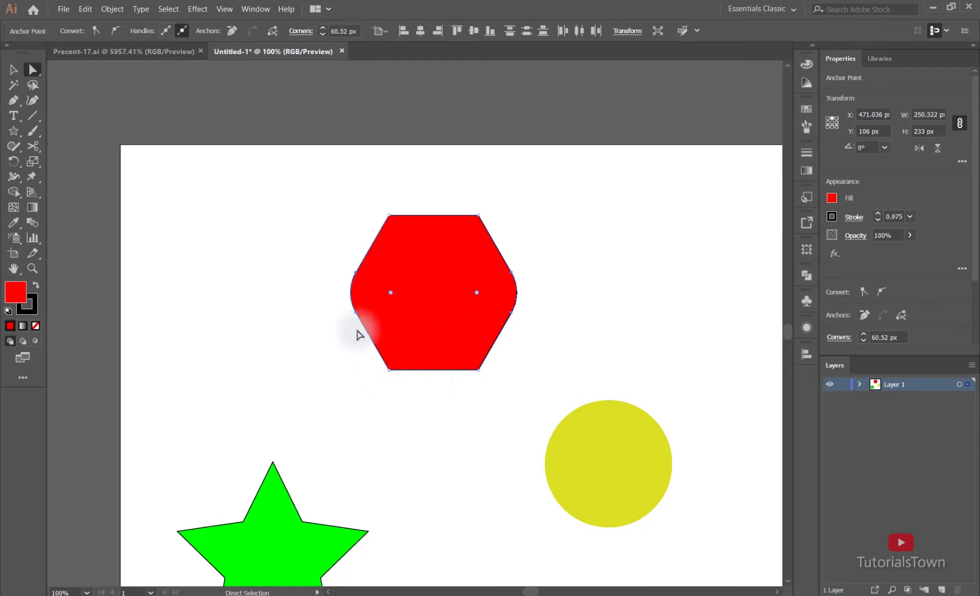
left_click(611, 331)
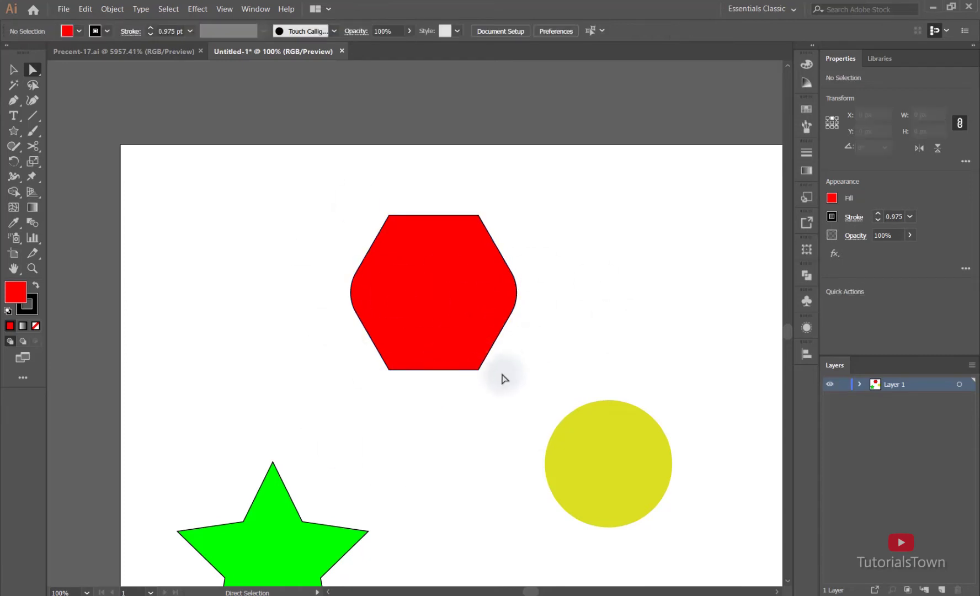
Round the two inner corners beside the green star's top point to a radius of about 92.6 px.
key("space")
left_click_drag(265, 398, 312, 160)
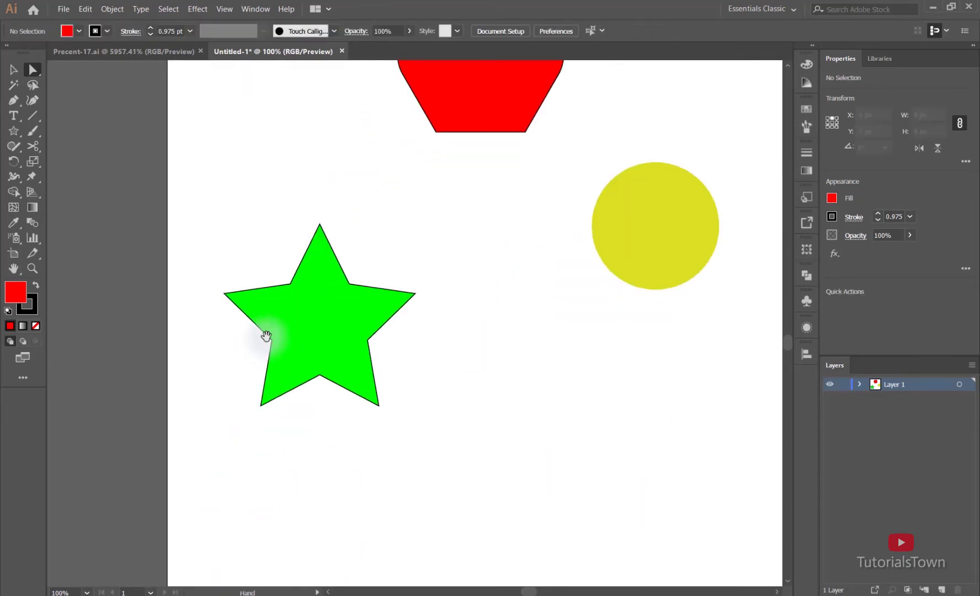
left_click_drag(266, 336, 306, 285)
key("ctrl+space")
left_click_drag(226, 145, 572, 391)
left_click_drag(399, 331, 429, 382)
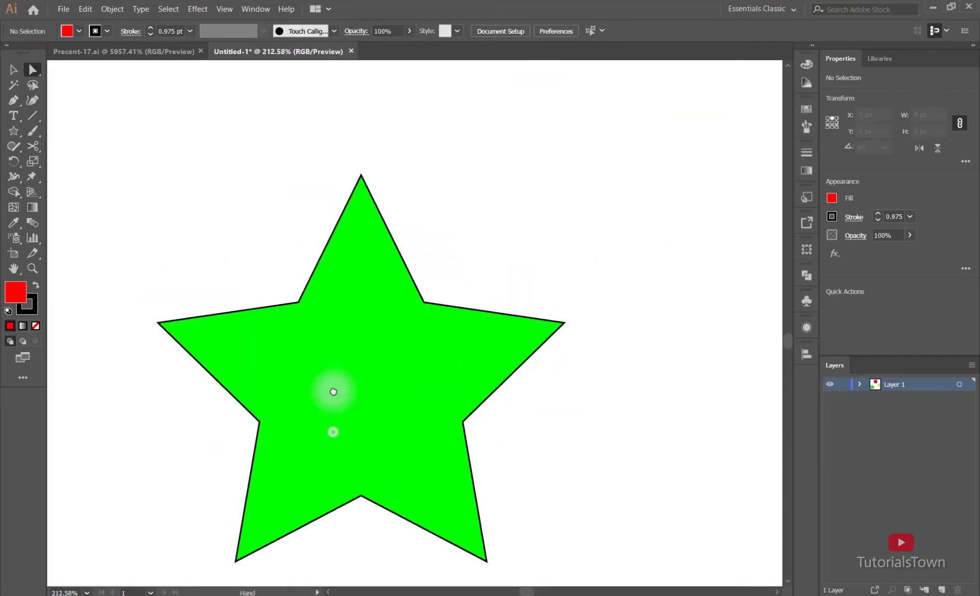
left_click_drag(333, 392, 336, 292)
left_click_drag(269, 185, 537, 100)
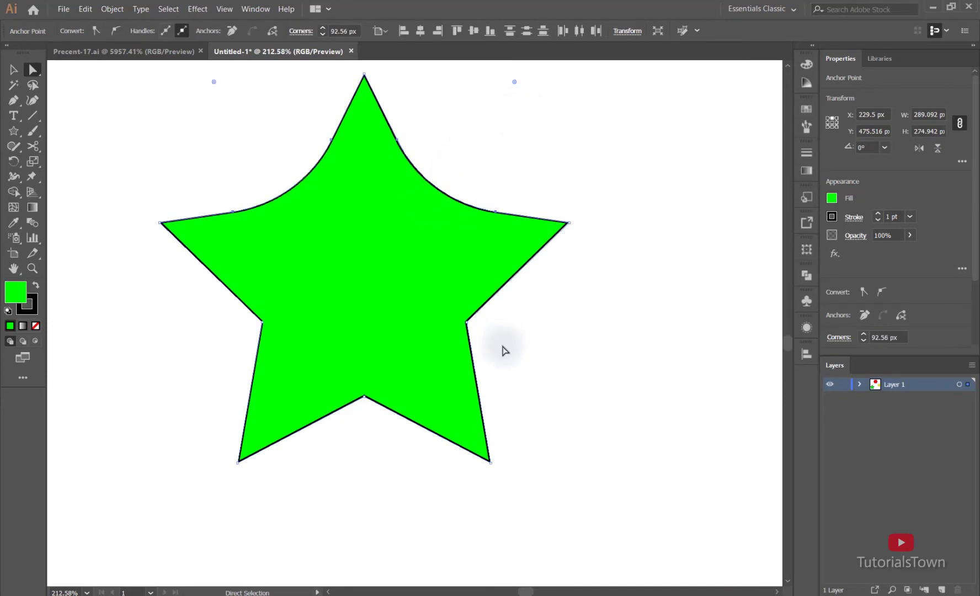
Round the two lower side inner corners of the green star to a radius of about 57.4 px.
left_click_drag(383, 379, 429, 280)
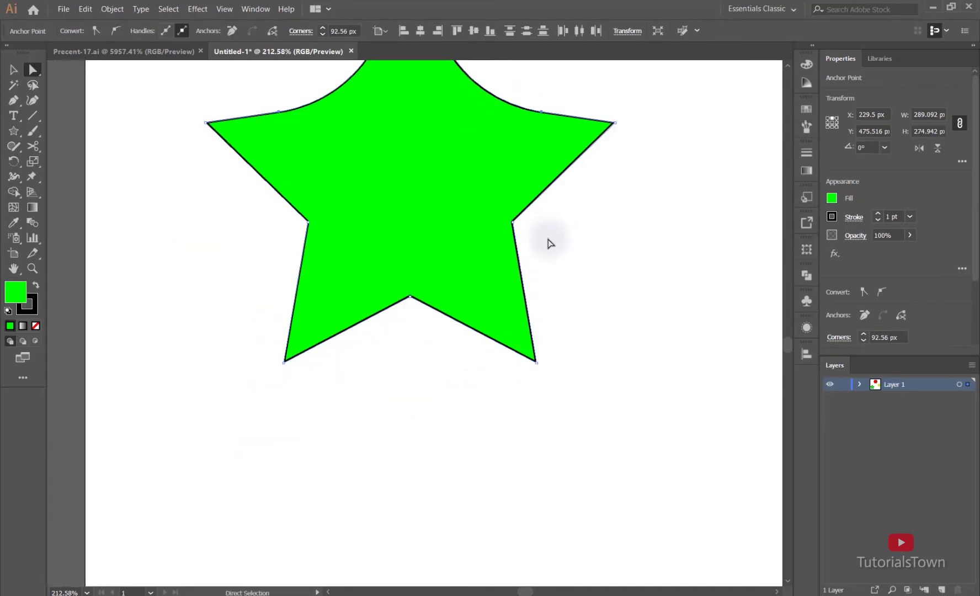
left_click_drag(544, 240, 235, 301)
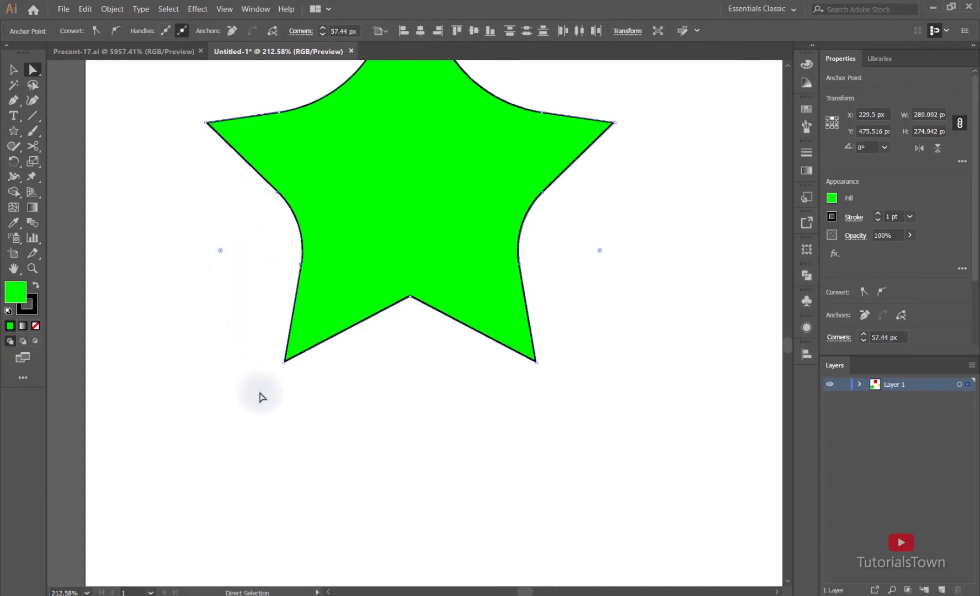
Move the green star's inner anchor point between its two lower tips straight down until it extends below those tips.
left_click_drag(456, 273, 404, 387)
left_click(542, 391)
left_click_drag(325, 516, 337, 463)
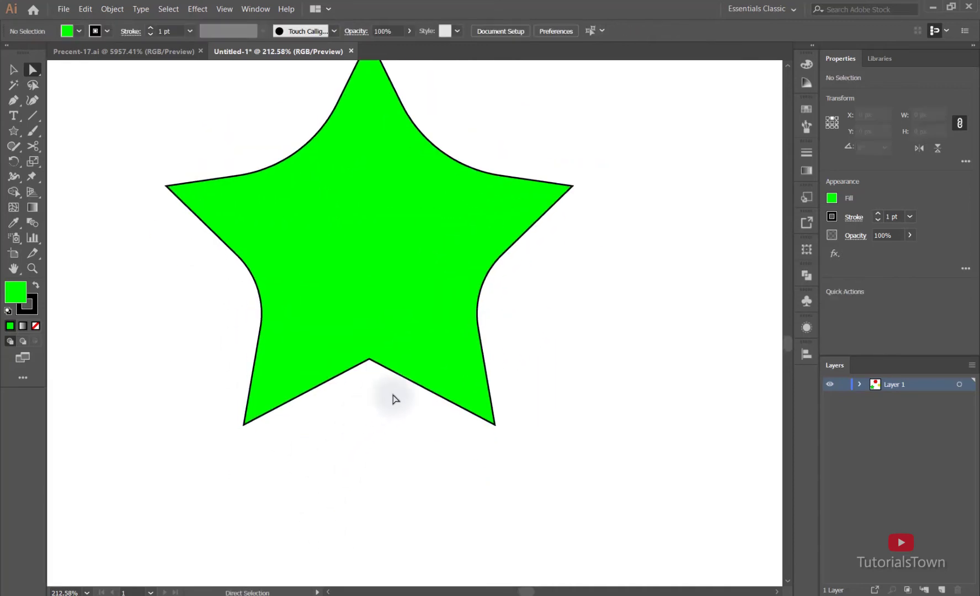
left_click_drag(393, 395, 360, 278)
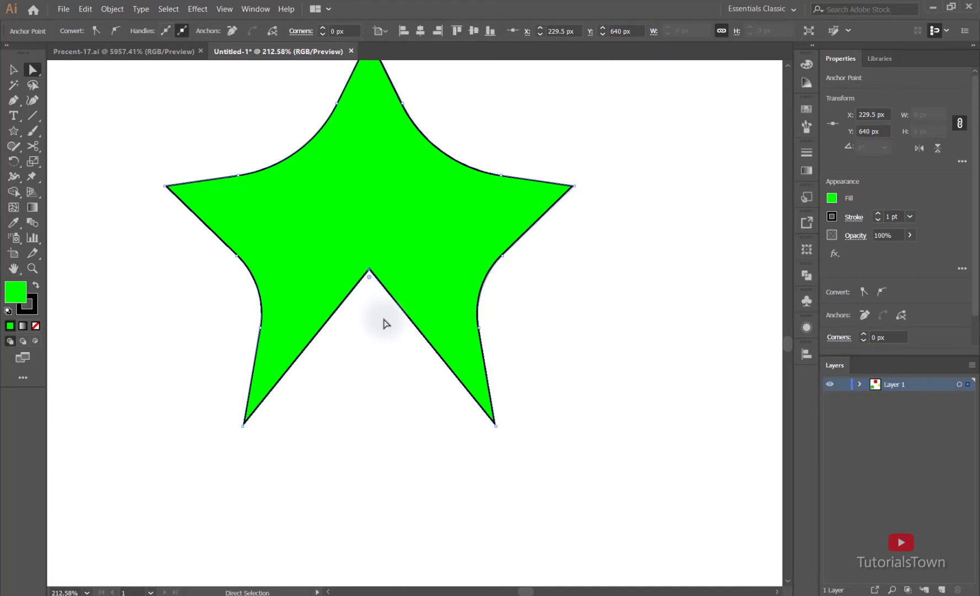
key("Up")
key("shift+Down")
key("shift+Down")
key("shift+Down")
key("shift+Down")
key("shift+Down")
key("shift+Down")
key("shift+Down")
key("shift+Down")
key("shift+Down")
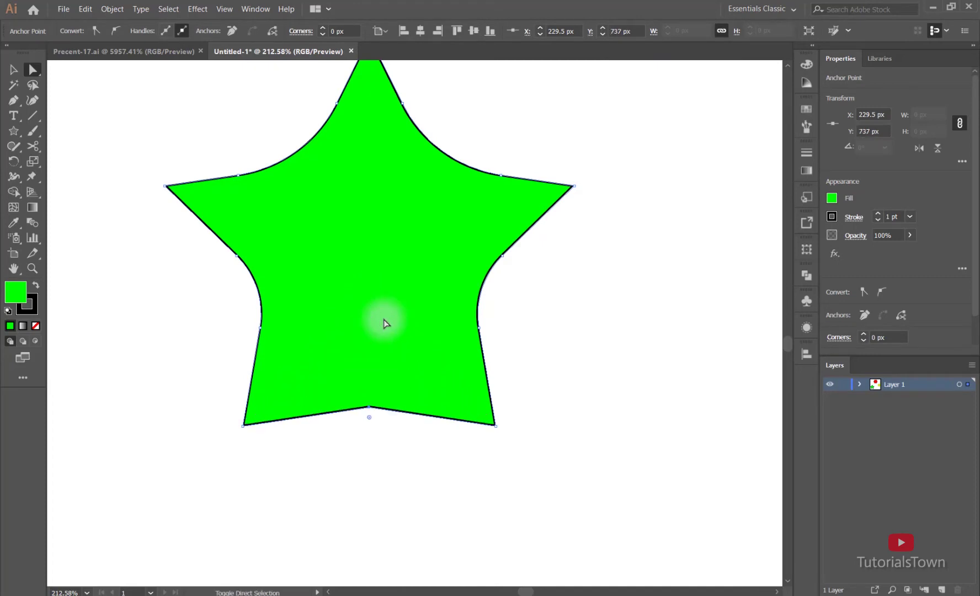
key("shift+Down")
key("shift+Down")
key("shift+Down")
key("shift+Down")
key("shift+Down")
key("ctrl+0")
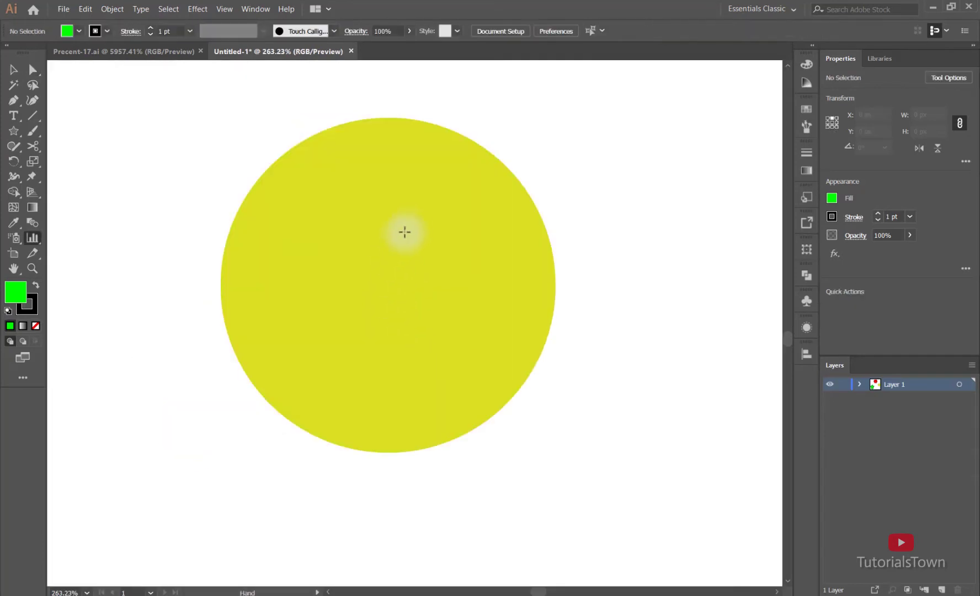
Try reshaping the yellow circle by tilting the direction handles of its top anchor point steeply.
left_click(409, 229)
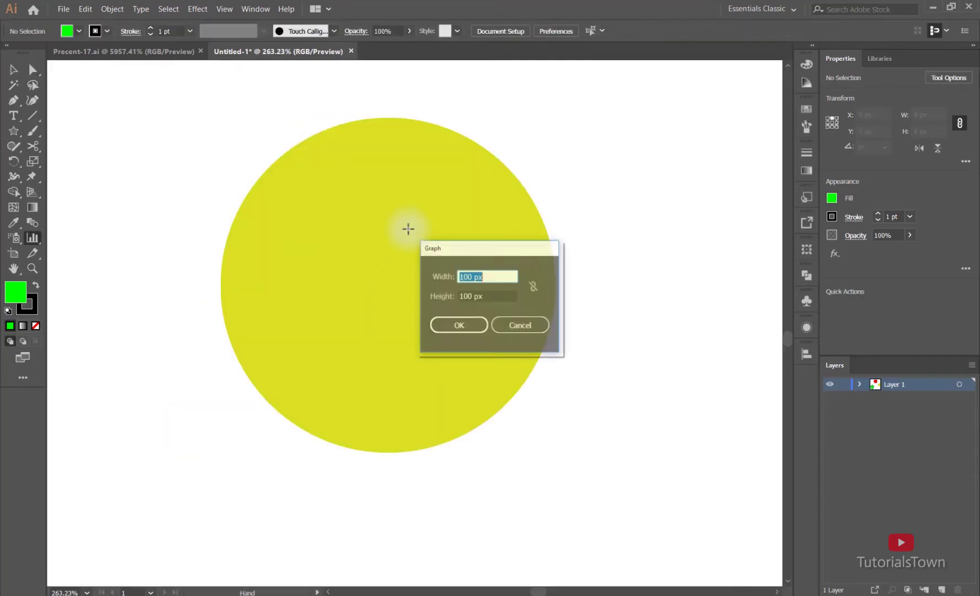
key("Escape")
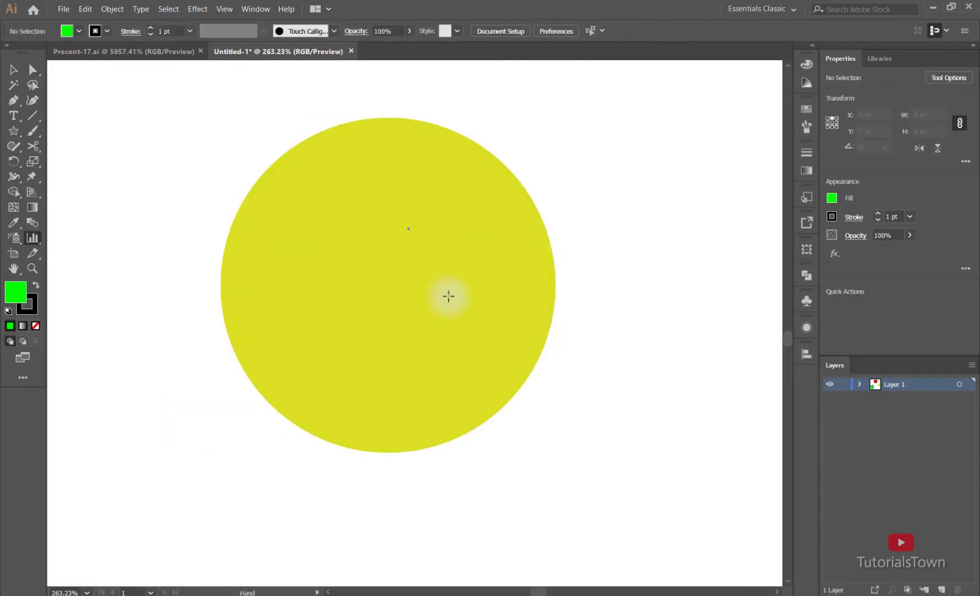
left_click(33, 70)
left_click(366, 191)
left_click_drag(373, 101, 399, 128)
left_click_drag(369, 171, 422, 219)
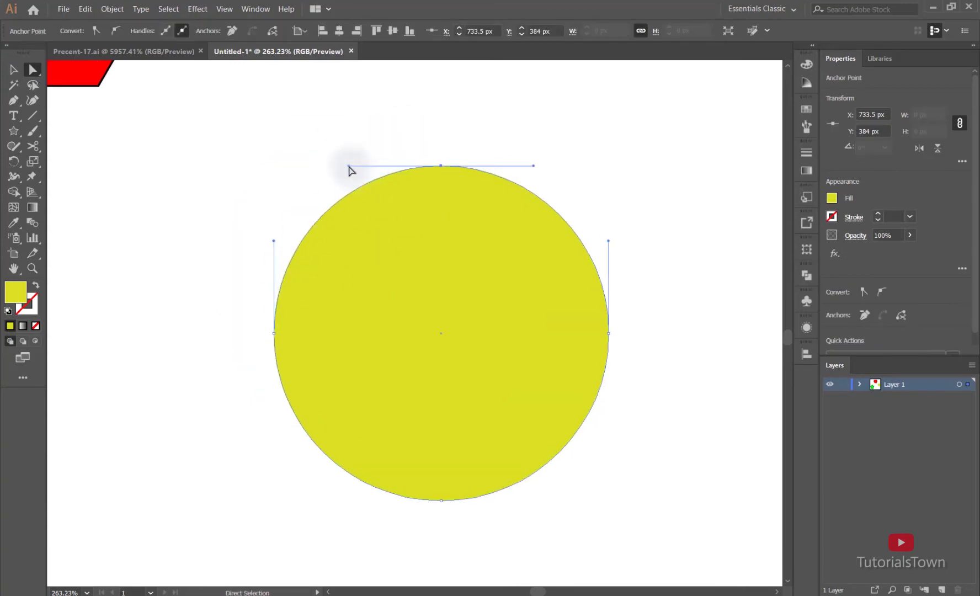
mouse_move(349, 166)
left_mouse_down()
mouse_move(349, 205)
mouse_move(585, 221)
mouse_move(291, 148)
mouse_move(540, 217)
mouse_move(277, 166)
mouse_move(233, 257)
mouse_move(291, 102)
mouse_move(374, 165)
mouse_move(405, 152)
left_mouse_up()
left_click_drag(419, 402, 383, 191)
left_click_drag(430, 452, 380, 393)
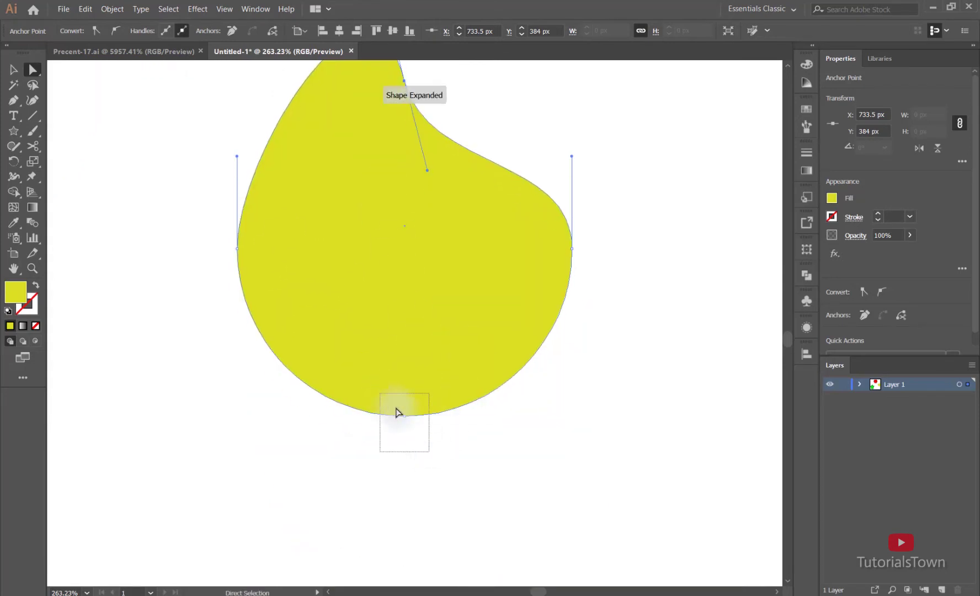
left_click_drag(427, 270, 438, 403)
left_click(452, 221)
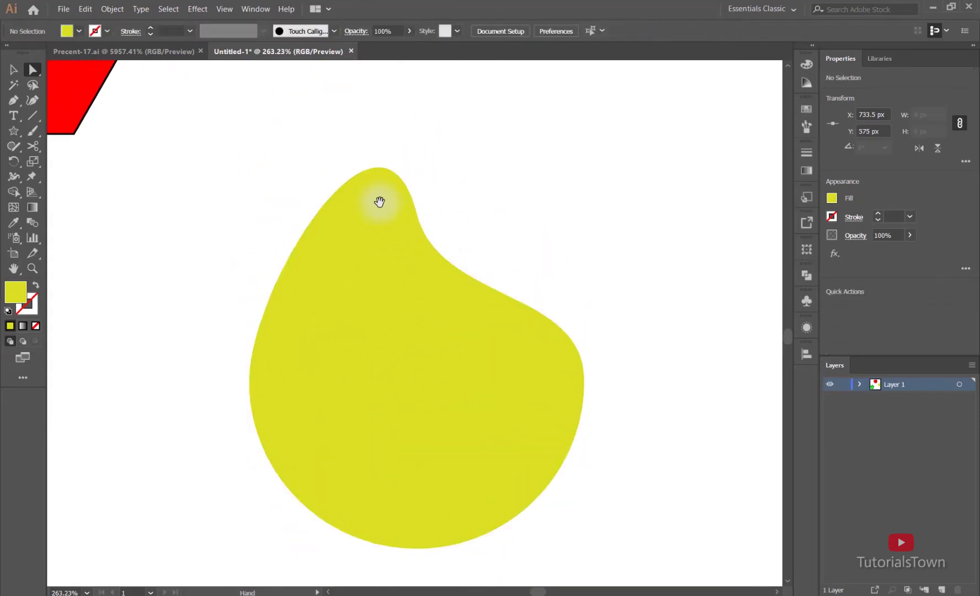
Try moving the yellow shape's top anchor point up and to the right, to X 757 px and Y 339 px.
left_click_drag(157, 84, 297, 278)
left_click_drag(216, 231, 497, 388)
key("ctrl+minus")
key("ctrl+minus")
key("ctrl+minus")
key("ctrl+minus")
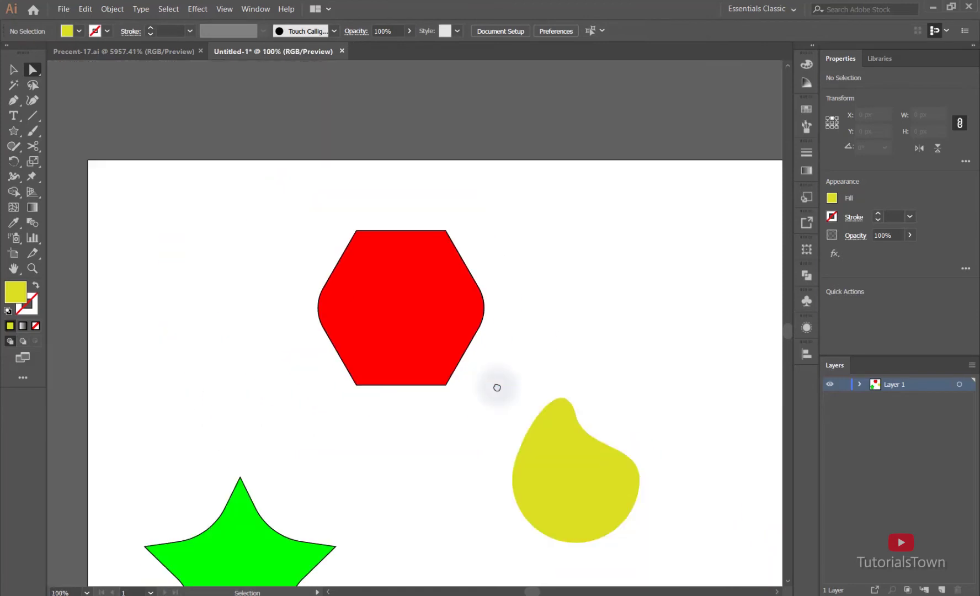
left_click_drag(428, 467, 356, 406)
left_click_drag(397, 275, 610, 458)
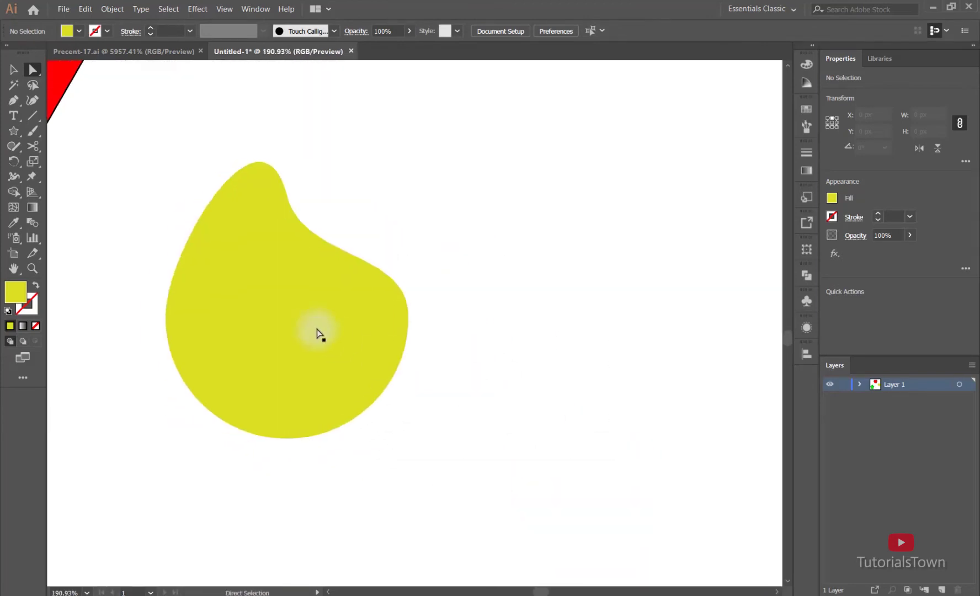
left_click(320, 333)
left_click_drag(284, 204, 317, 138)
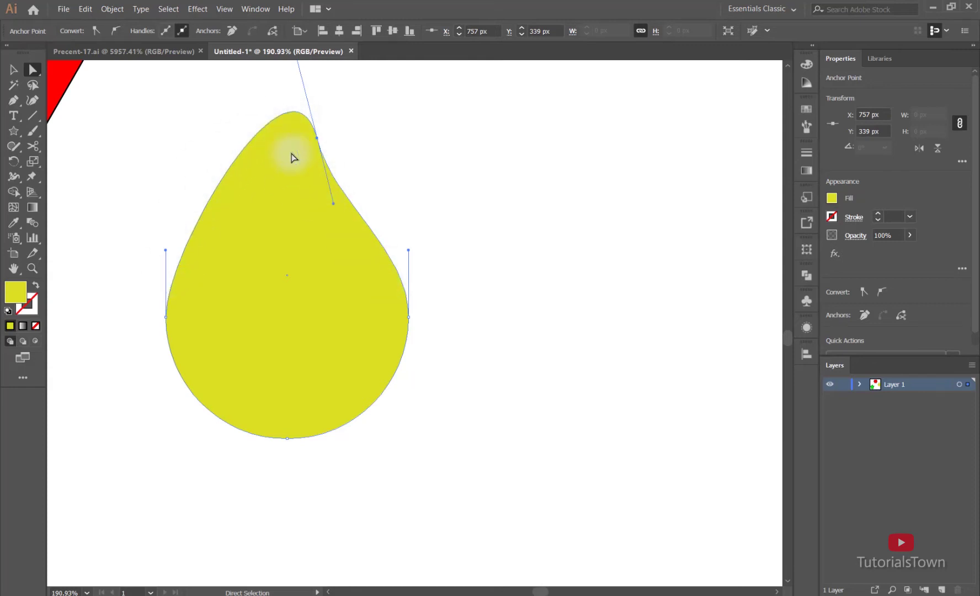
Delete the yellow shape's top anchor point, leaving only its lower half circle.
key("Delete")
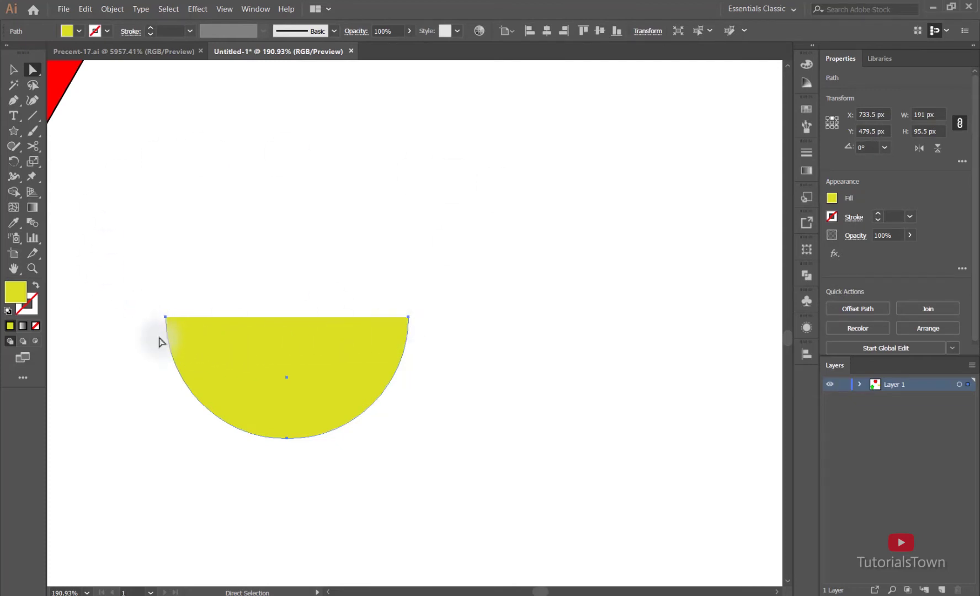
key("ctrl+y")
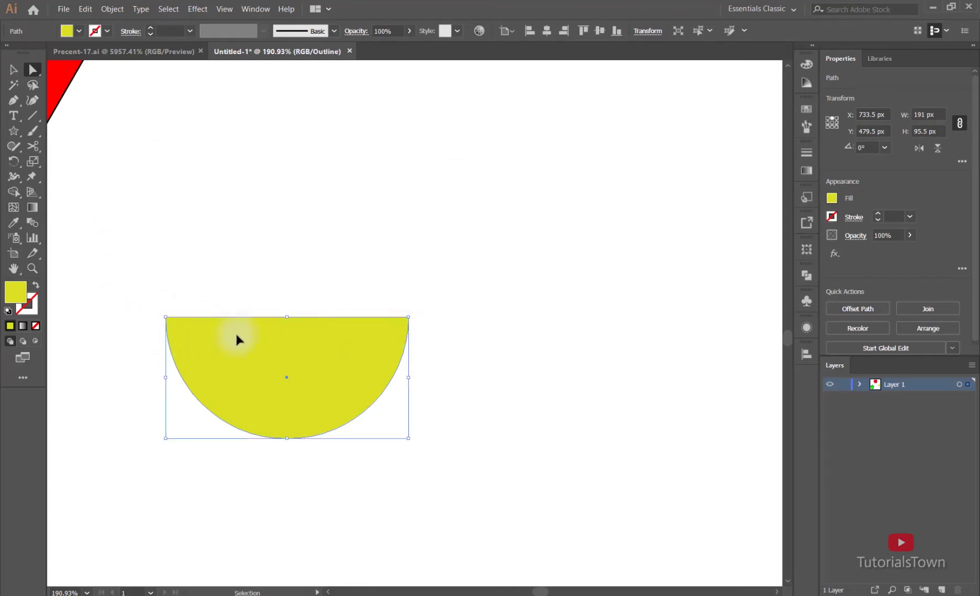
key("ctrl+y")
Close the yellow half circle's open straight edge by joining its two end points.
left_click_drag(432, 300, 132, 333)
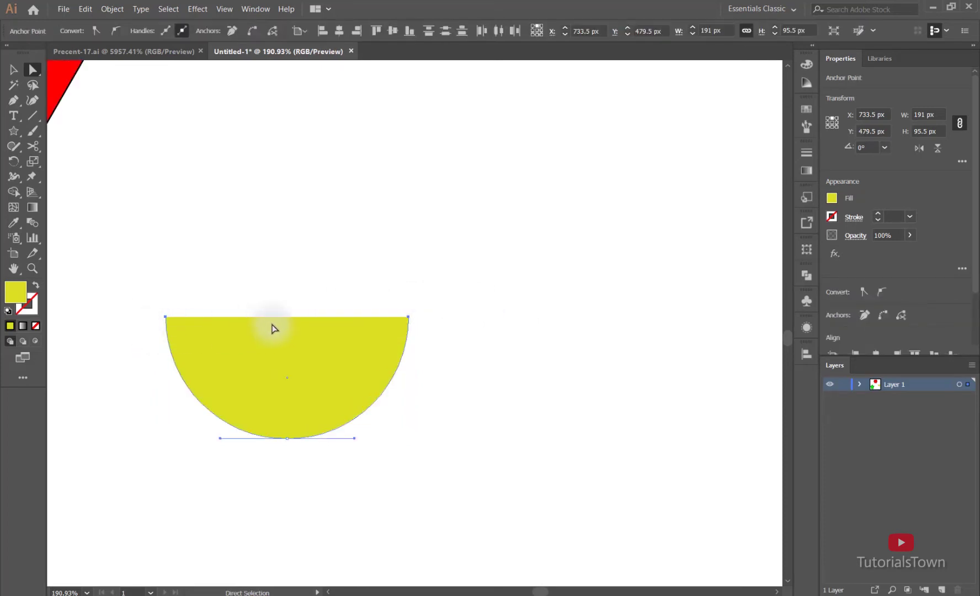
right_click(278, 326)
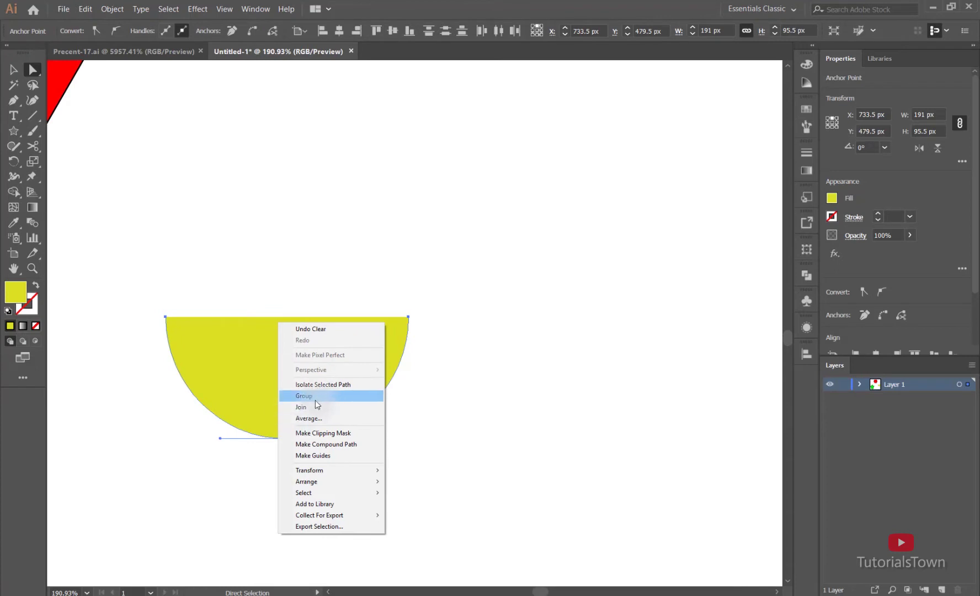
left_click(113, 9)
mouse_move(119, 241)
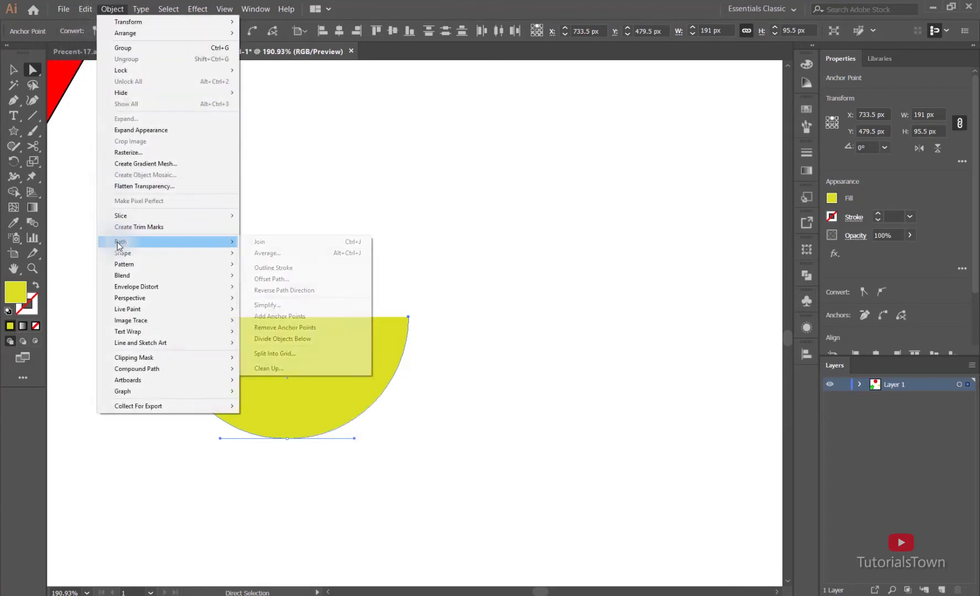
left_click(291, 244)
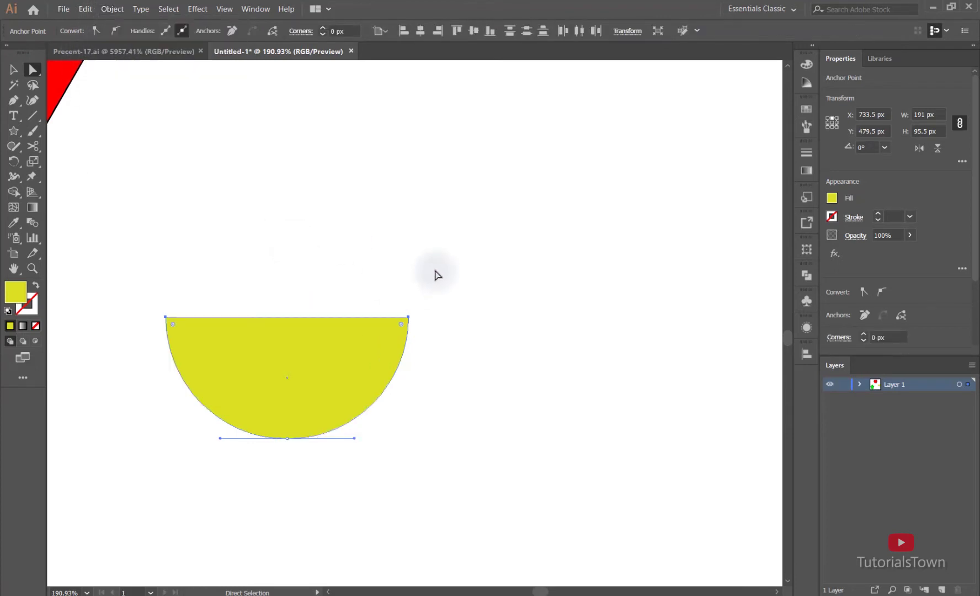
left_click(436, 289)
Duplicate the half circle straight above itself and reflect the copy across the horizontal axis.
left_click(13, 70)
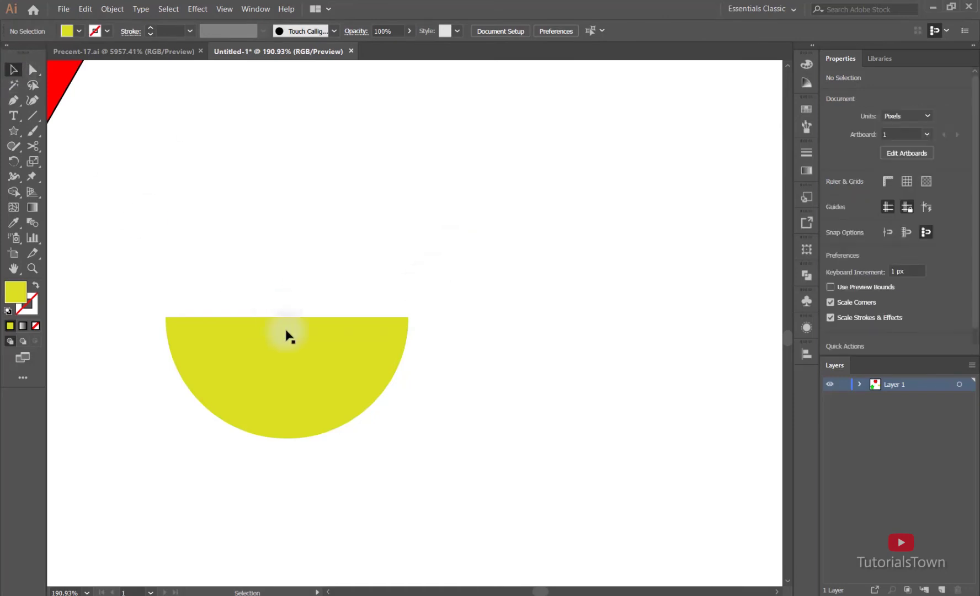
left_click_drag(279, 387, 286, 241)
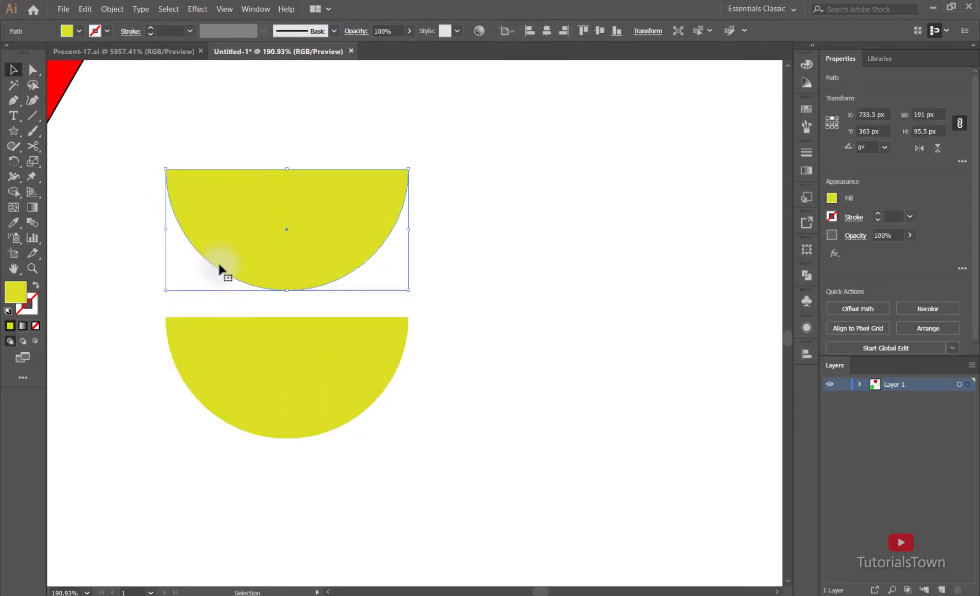
right_click(359, 218)
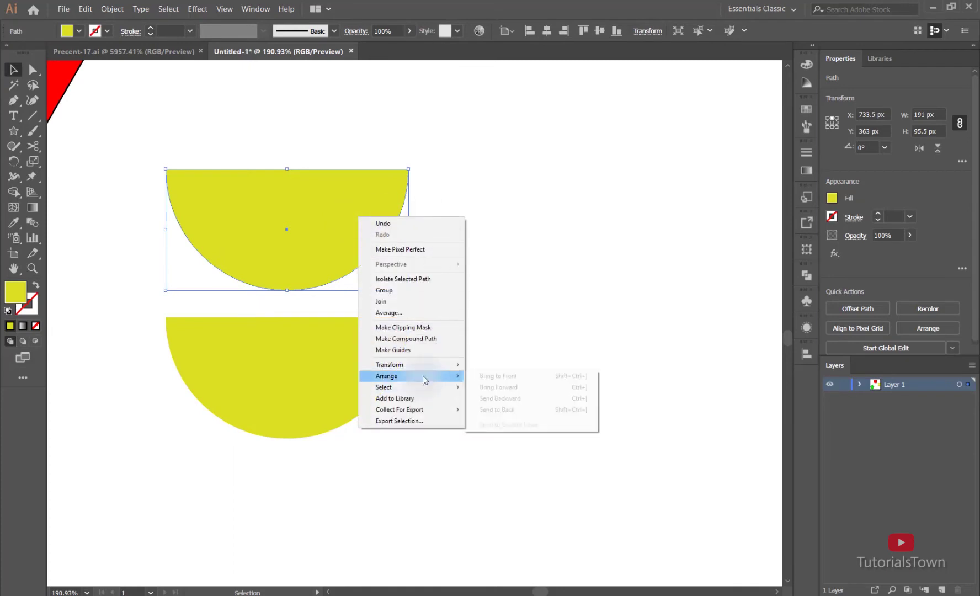
mouse_move(425, 364)
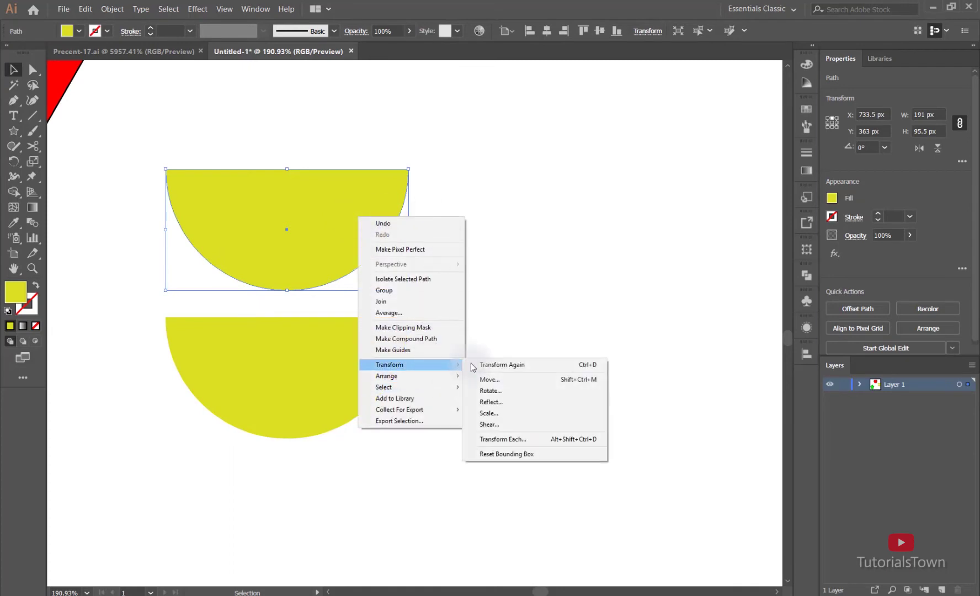
left_click(485, 402)
left_click(582, 198)
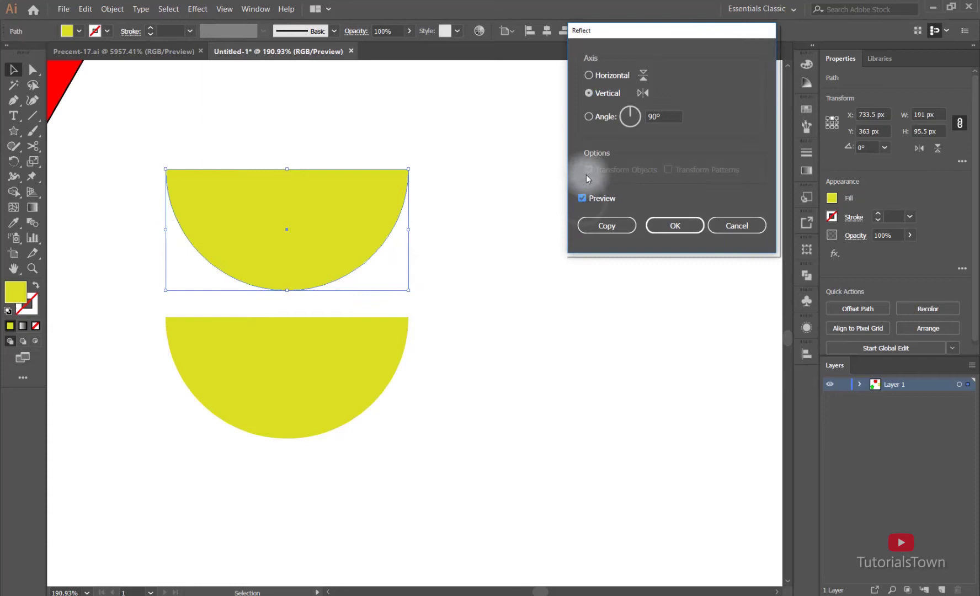
left_click(608, 96)
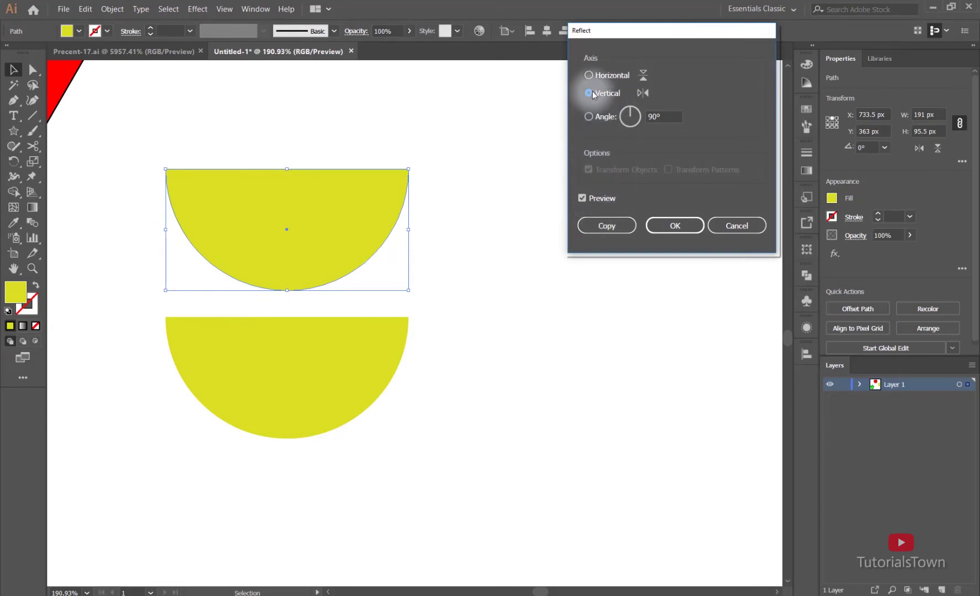
left_click(593, 76)
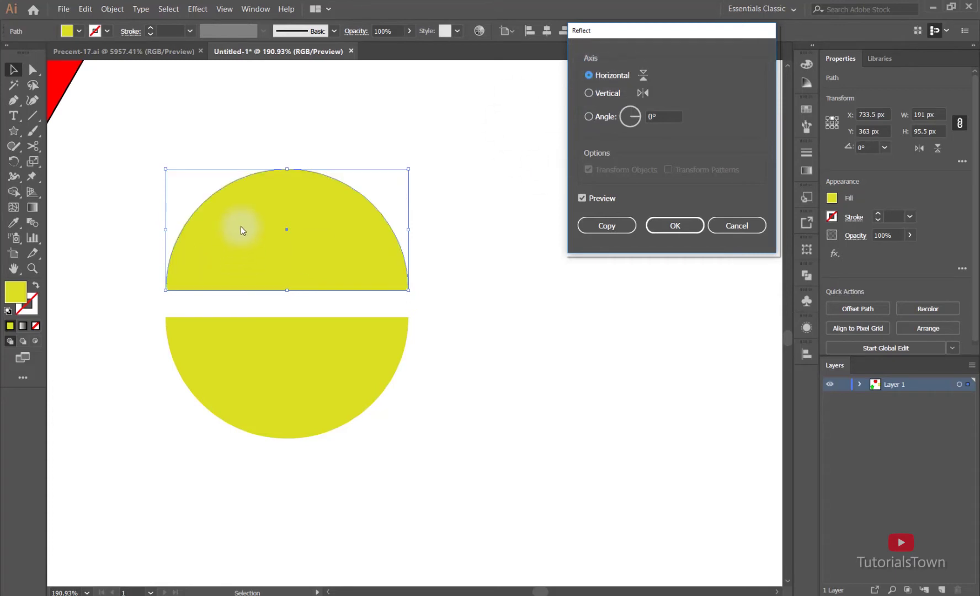
left_click(656, 227)
Lower the reflected half circle onto the other half, rotate it to about 35.6°, and shift it so their left corners meet.
left_click_drag(241, 267, 240, 293)
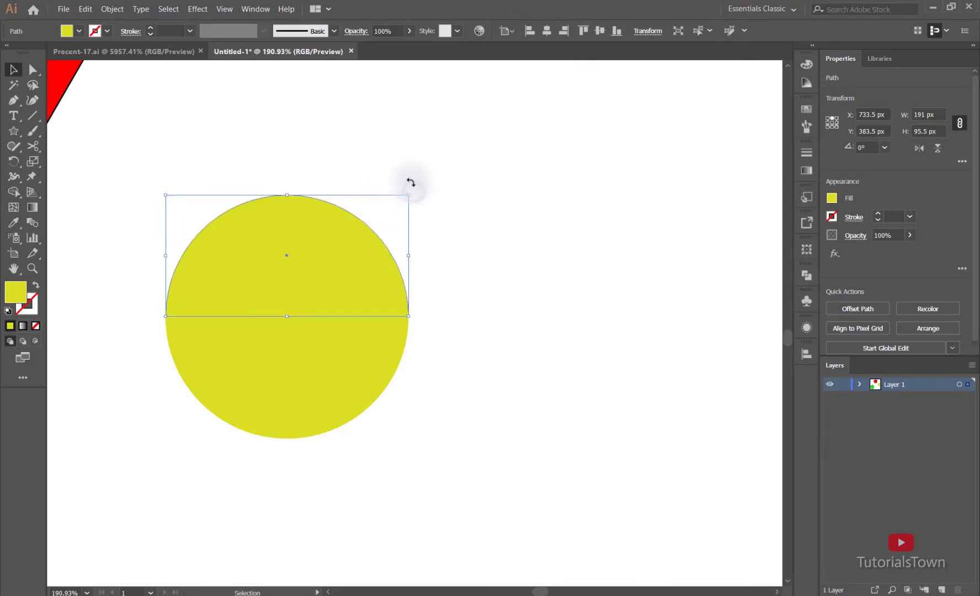
left_click_drag(410, 182, 351, 126)
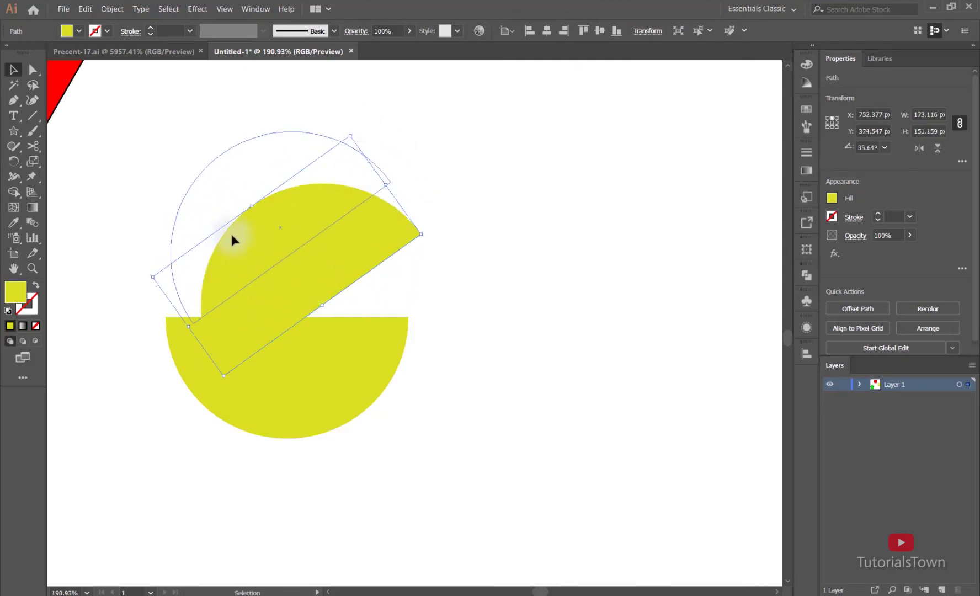
left_click_drag(231, 235, 208, 225)
left_click(448, 319)
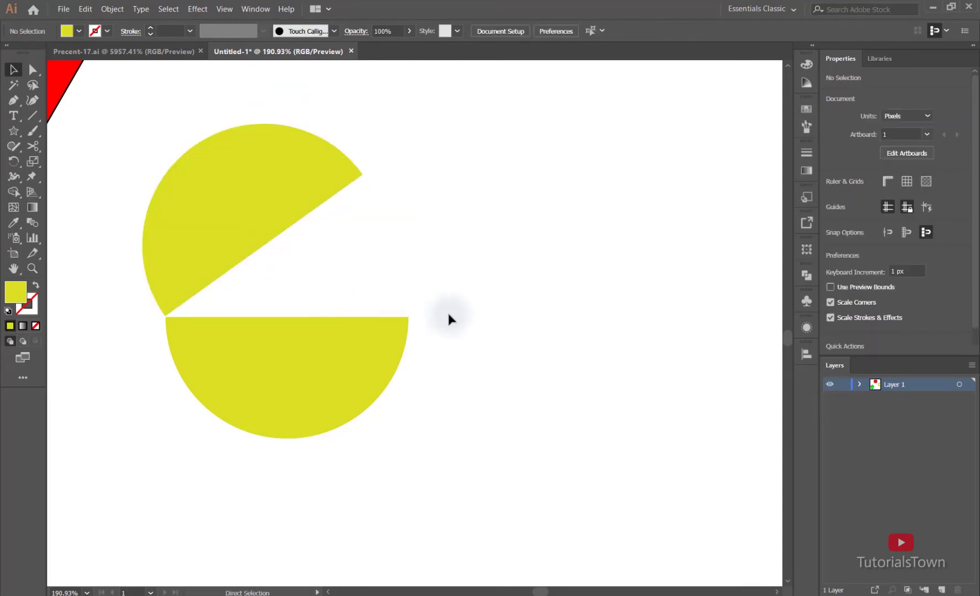
Rotate the upper half circle back to an angle of about 19° and shift it slightly left and down.
key("ctrl+minus")
left_click_drag(380, 297, 429, 365)
left_click(329, 293)
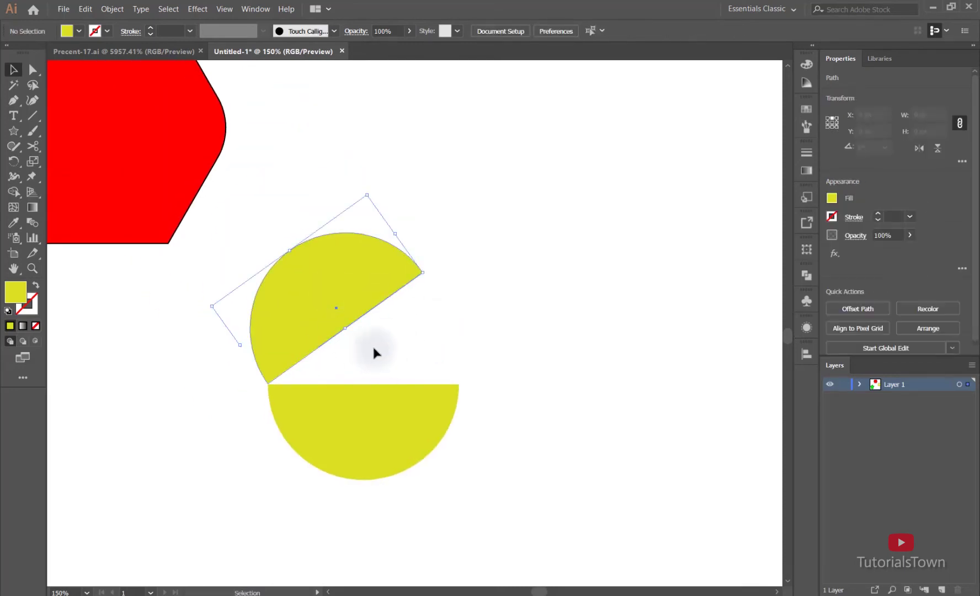
left_click_drag(428, 269, 440, 299)
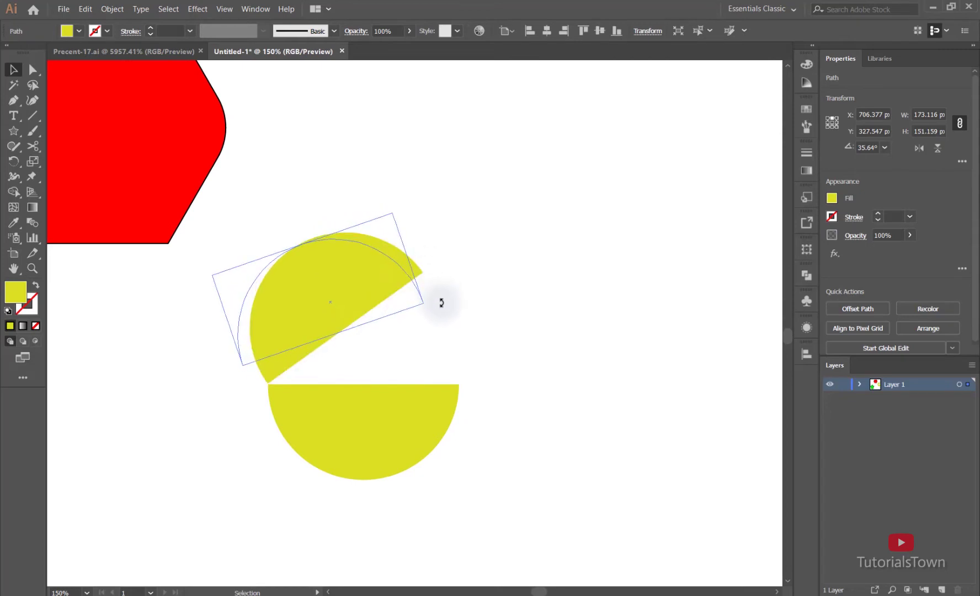
left_click_drag(335, 306, 316, 318)
Align the upper half circle to the left edge of the lower one, using the lower half as the key object.
left_click_drag(509, 255, 181, 508)
left_click(331, 410)
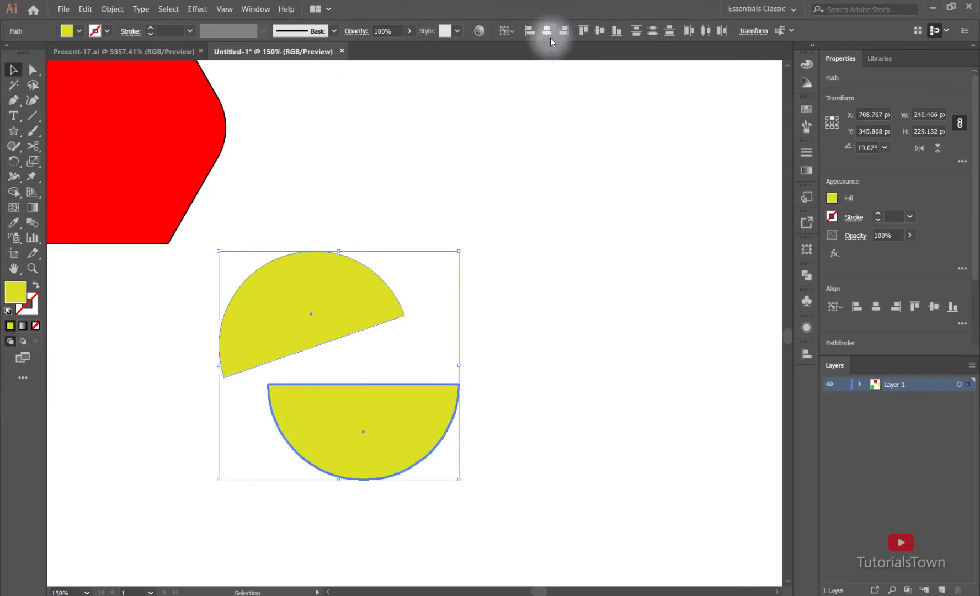
left_click(528, 32)
left_click(356, 363)
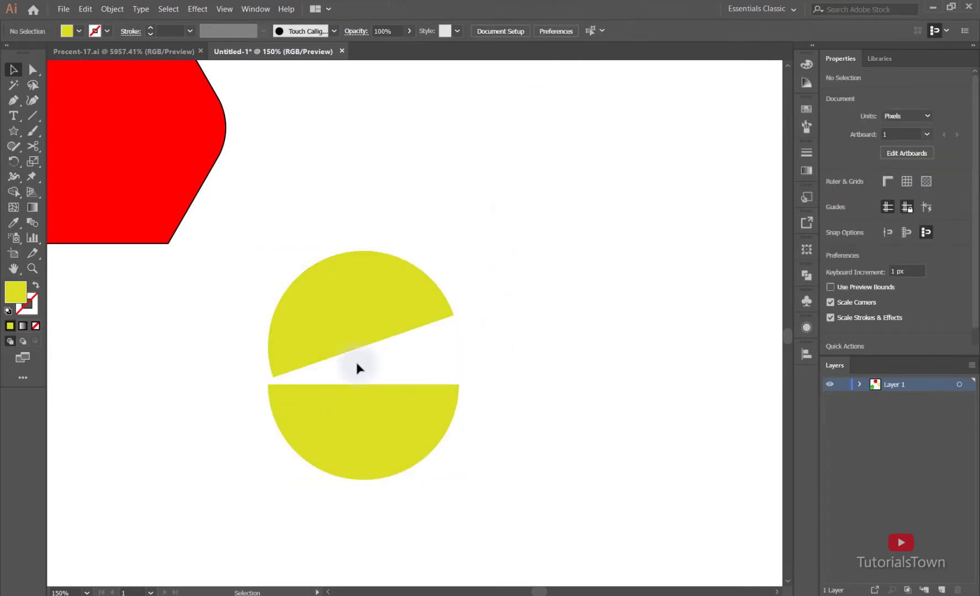
Move the tilted upper half circle straight down onto the lower half to form a Pac-Man shape.
left_click_drag(310, 358, 311, 385)
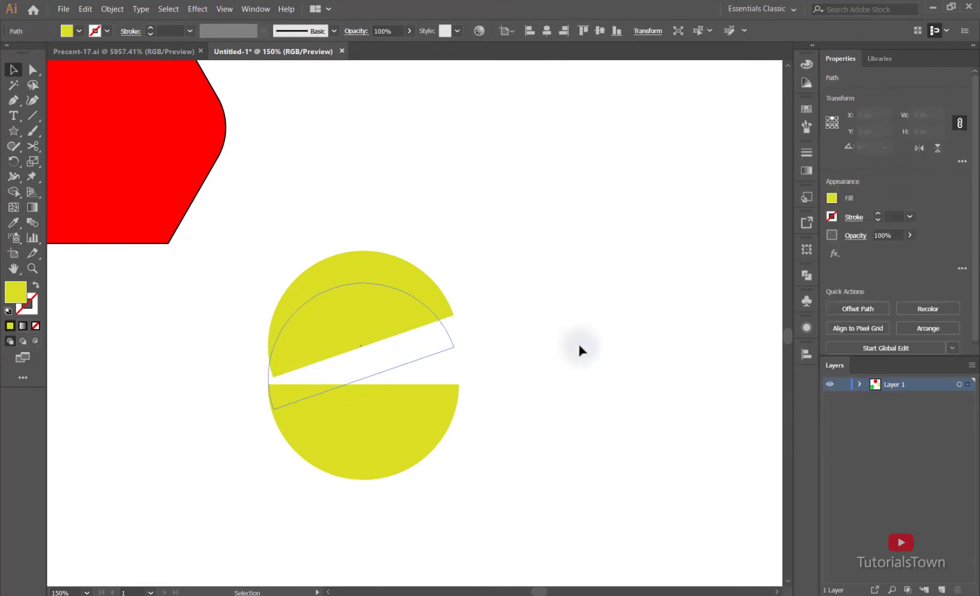
left_click(594, 418)
key("ctrl+minus")
key("ctrl+minus")
key("ctrl+minus")
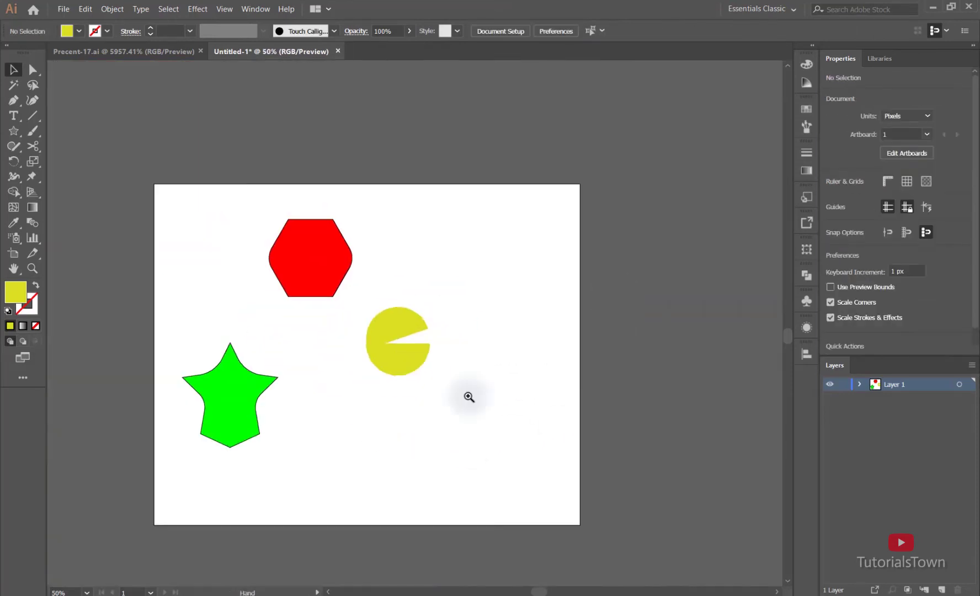
left_click_drag(468, 396, 384, 294)
key("ctrl+minus")
key("ctrl+minus")
key("ctrl+minus")
key("ctrl+minus")
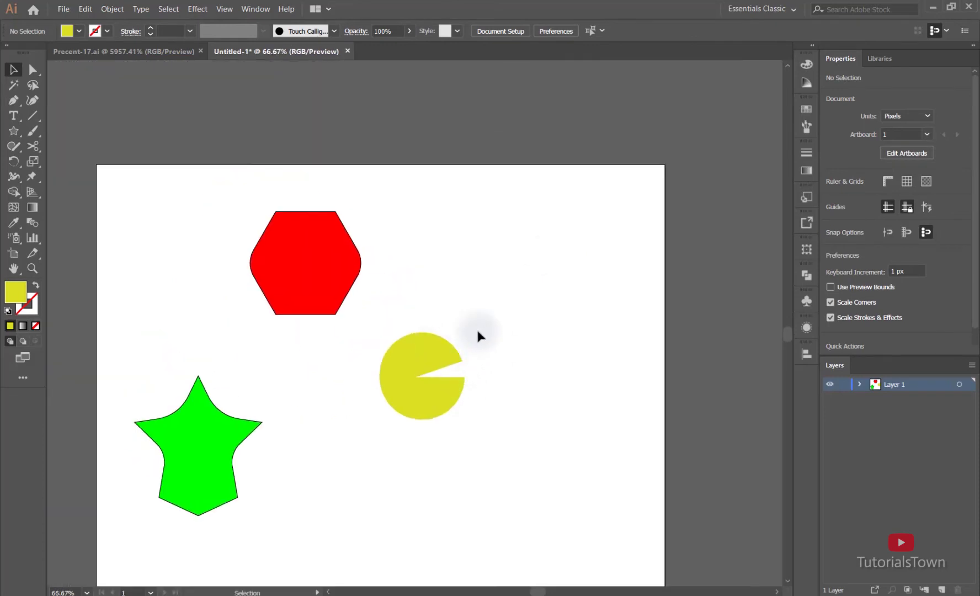
Move both halves of the Pac-Man together to the artboard's upper-left corner, beside the red hexagon.
left_click_drag(479, 331, 387, 445)
left_click_drag(411, 394, 179, 251)
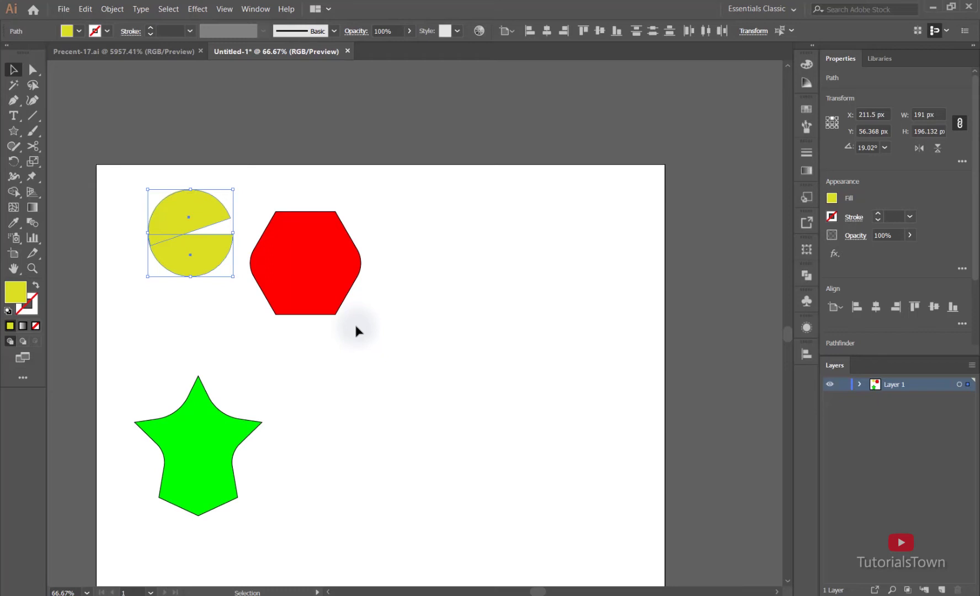
Move the green star's bottom centre anchor point off-centre to about X 255 px, Y 801 px with Direct Selection.
key("ctrl+space")
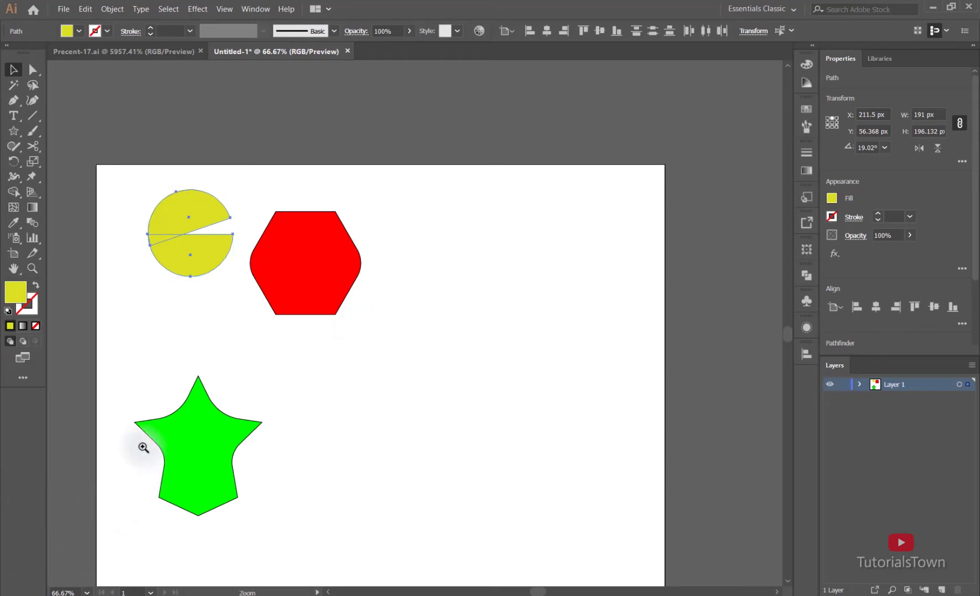
left_click_drag(143, 444, 381, 539)
left_click_drag(304, 512, 357, 460)
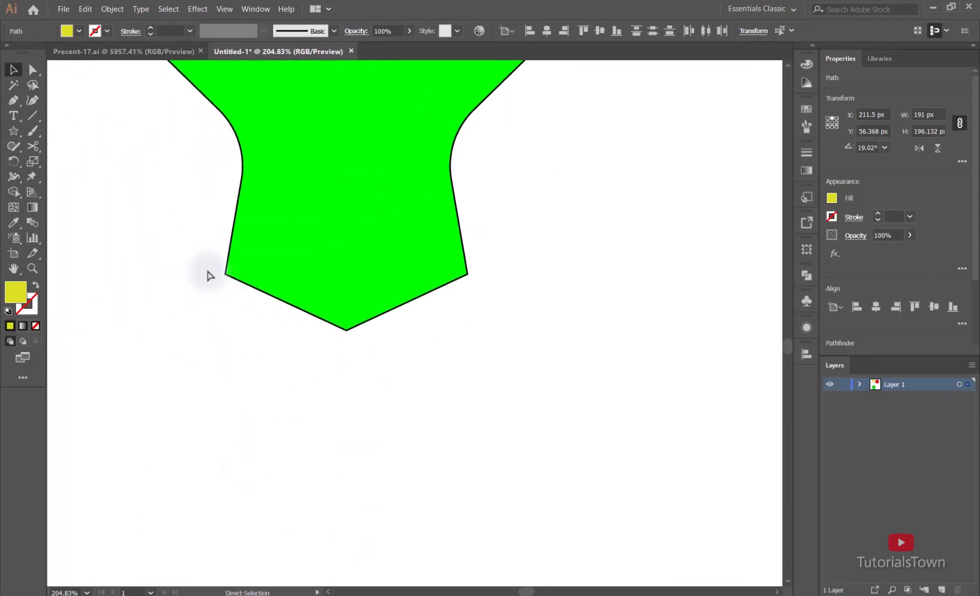
left_click(33, 69)
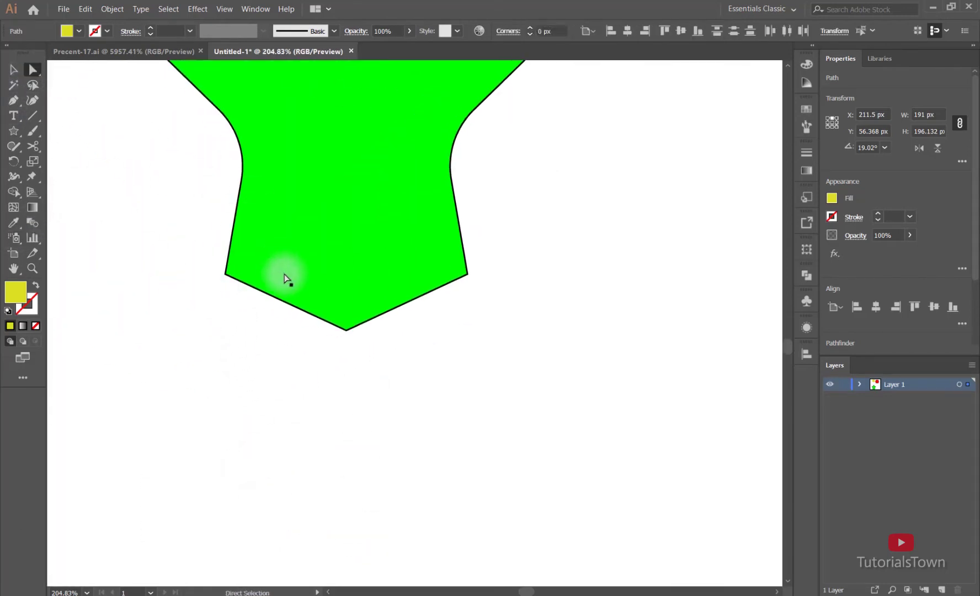
left_click(347, 330)
left_click_drag(344, 306, 345, 334)
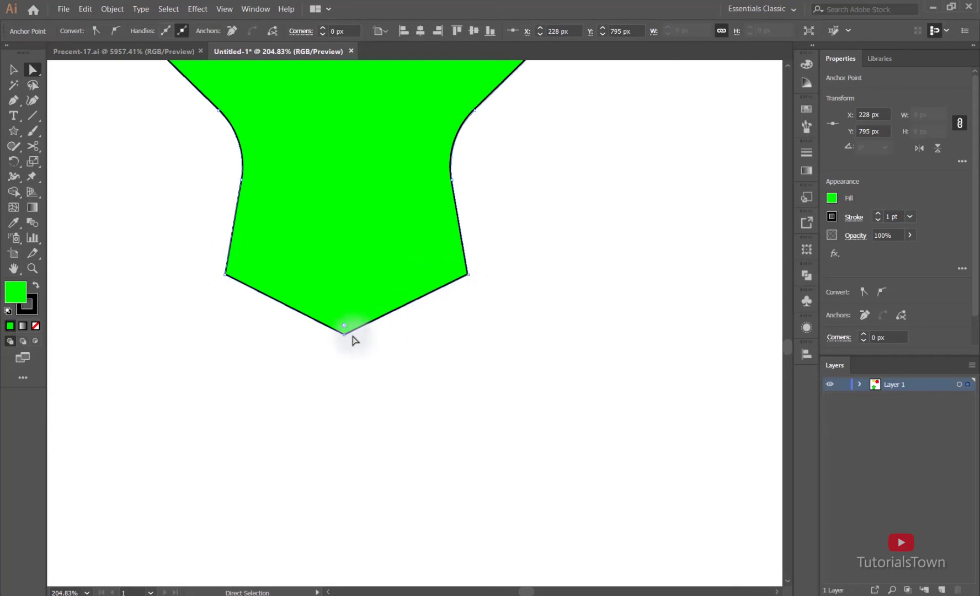
left_click_drag(349, 337, 380, 340)
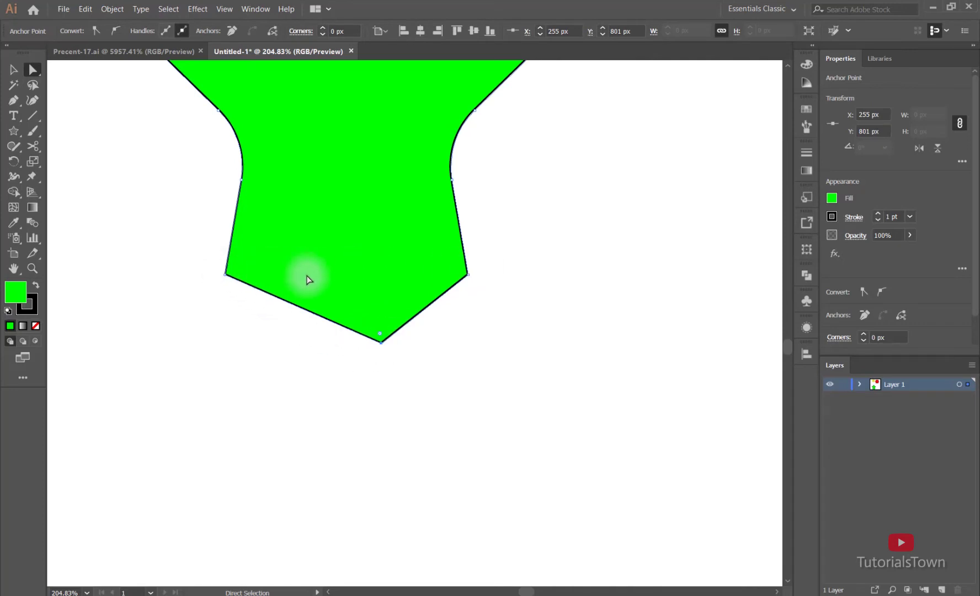
Align the star's three bottom anchor points to the topmost one, using Align to Selection, to flatten the base.
left_click_drag(198, 268, 509, 357)
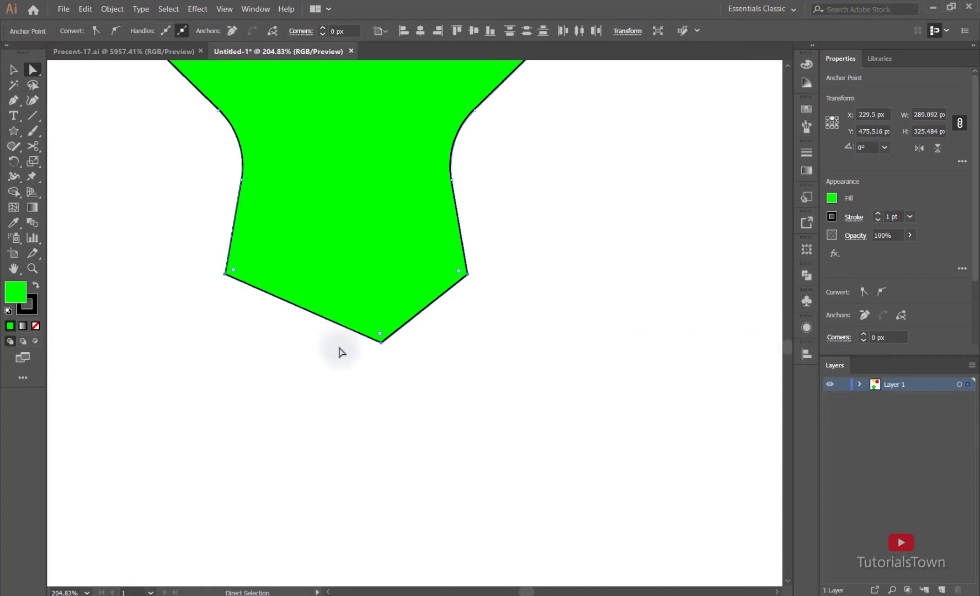
left_click(806, 355)
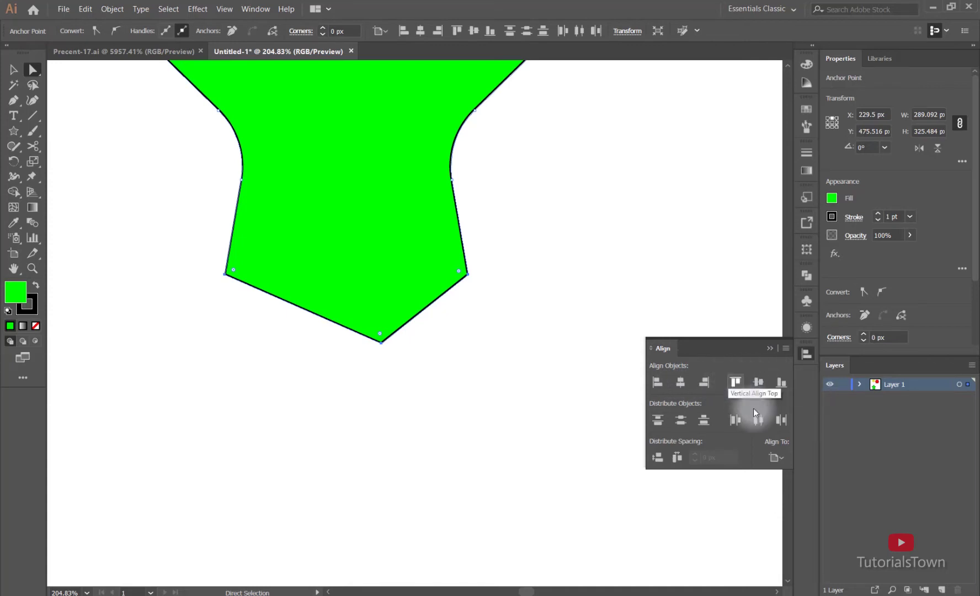
left_click(774, 454)
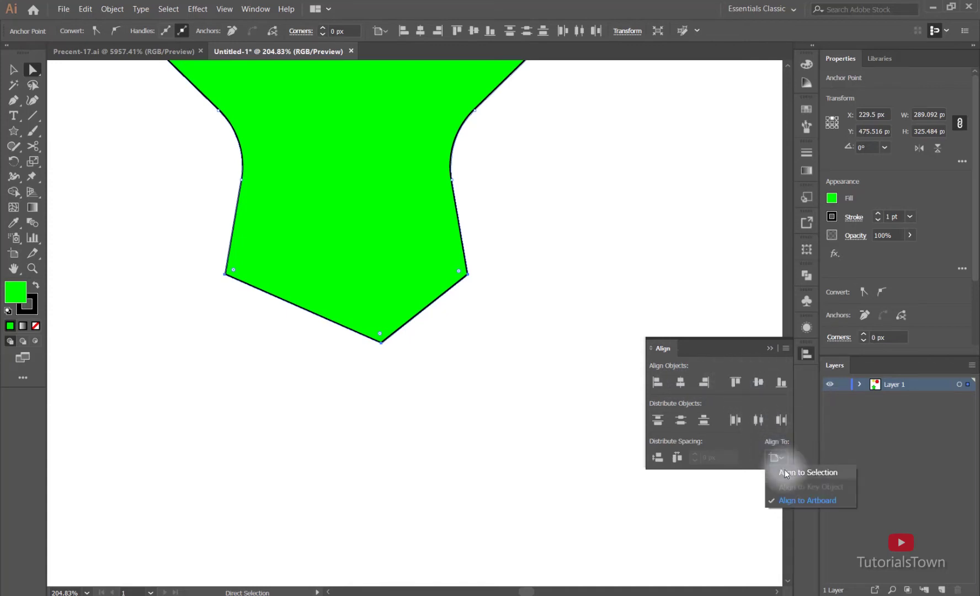
left_click(785, 471)
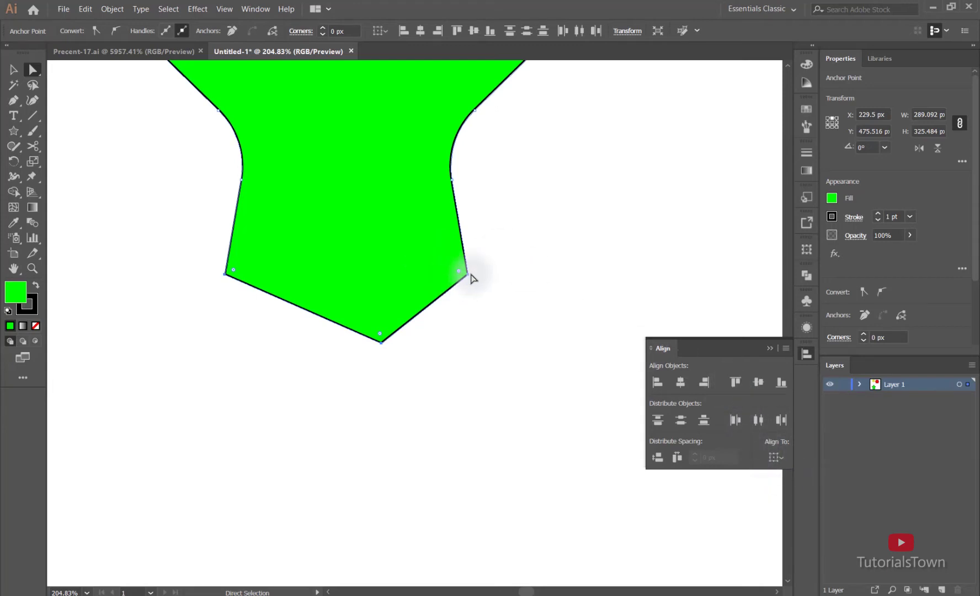
left_click(737, 383)
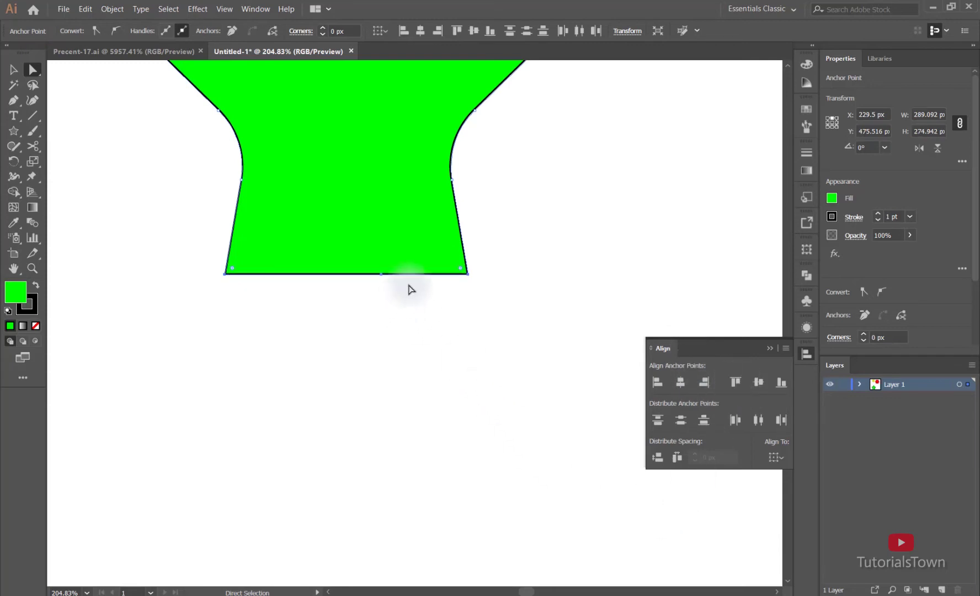
left_click(508, 287, "ctrl")
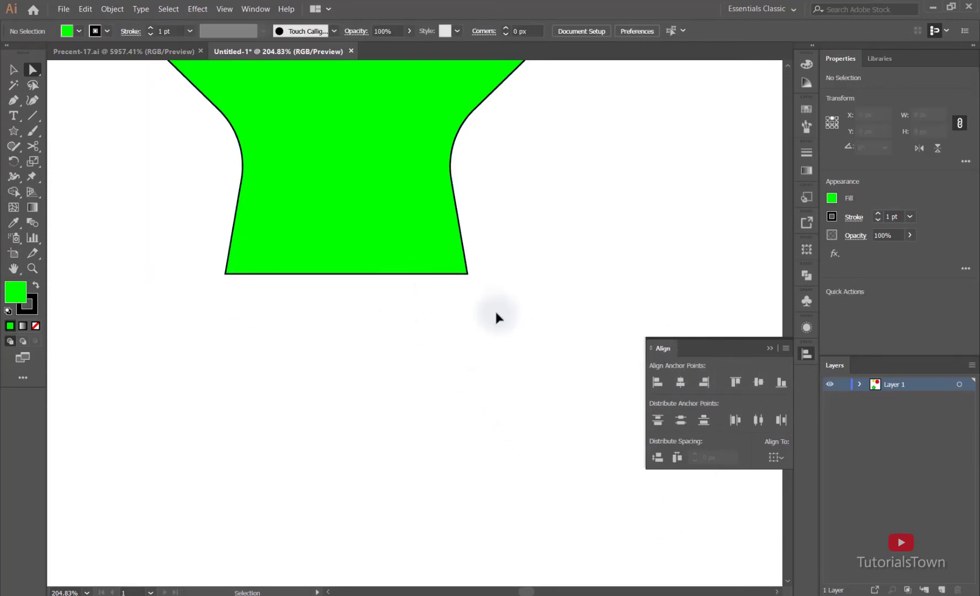
Move the middle anchor point of the star's base to about X 258 px, Y 734 px, making an inward notch.
key("ctrl+minus")
key("ctrl+minus")
key("ctrl+minus")
key("ctrl+minus")
scroll(416, 355, "up", 3)
left_click_drag(301, 237, 491, 458)
left_click_drag(429, 400, 423, 361)
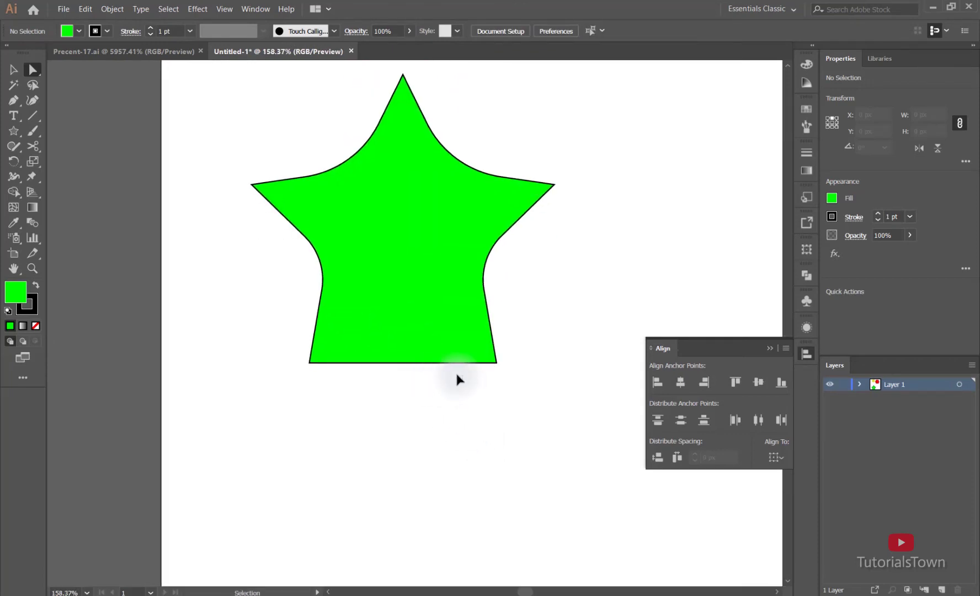
left_click_drag(477, 383, 433, 373)
left_click(425, 431)
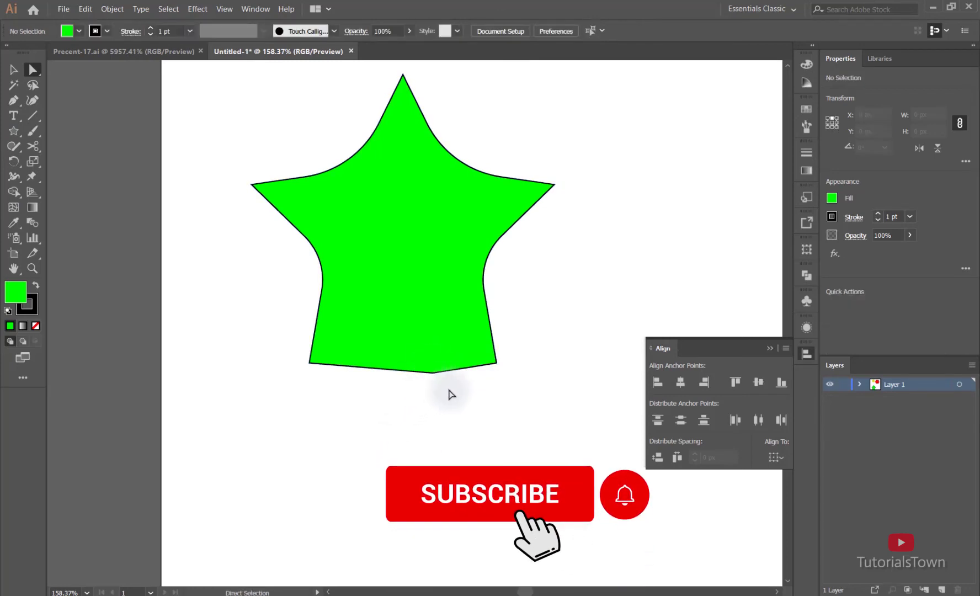
left_click(434, 372)
left_click(434, 367)
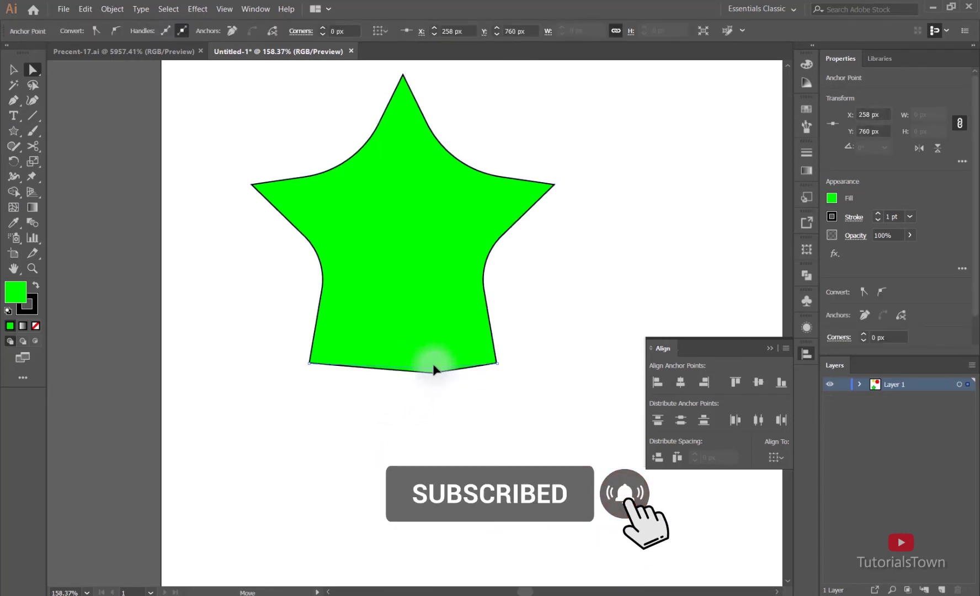
left_click_drag(433, 362, 433, 348)
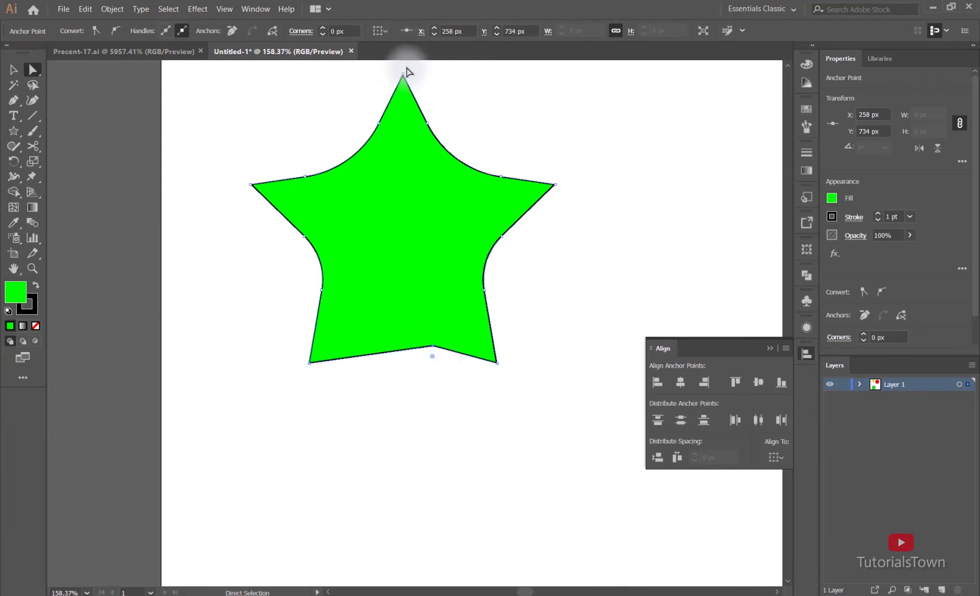
Align the notch's anchor point horizontally with the star's top tip, using left alignment within the selection.
scroll(408, 149, "up", 3)
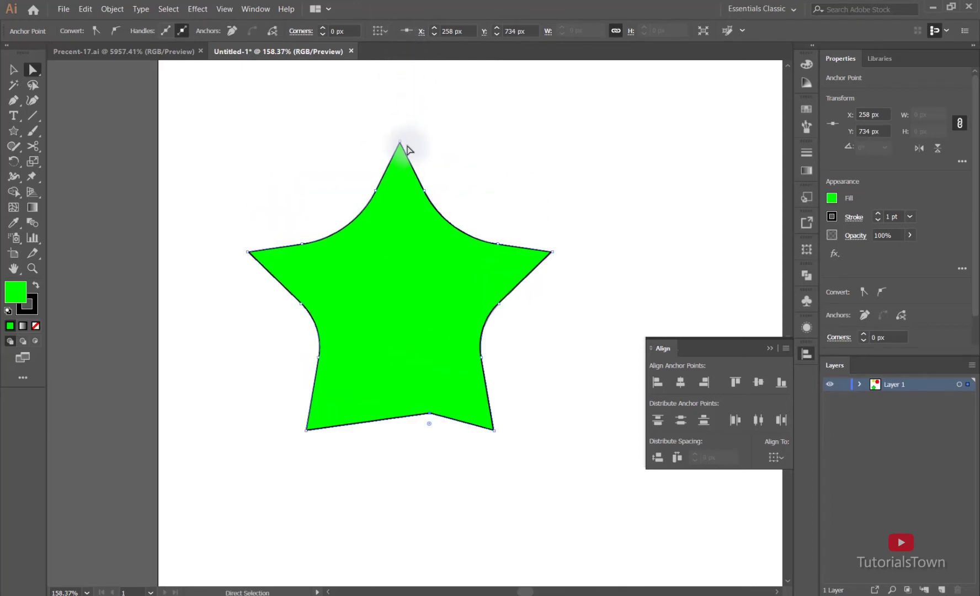
left_click(400, 144)
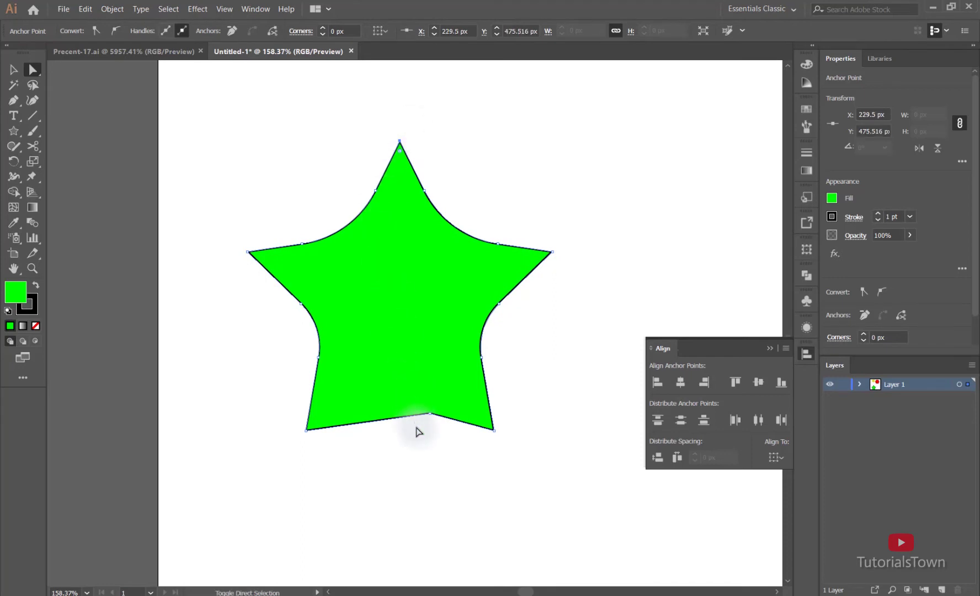
left_click(429, 413, "shift")
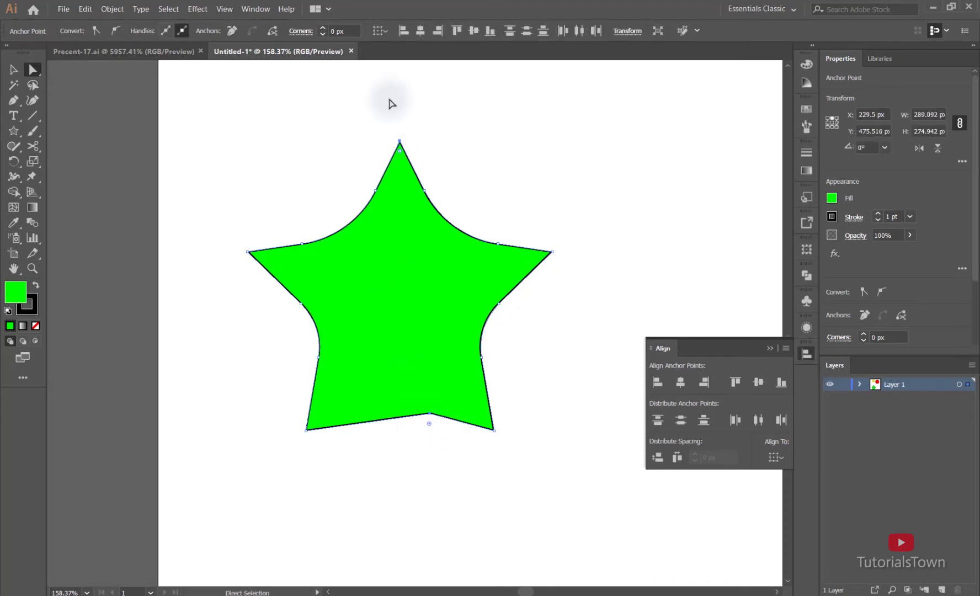
left_click(775, 457)
left_click(741, 443)
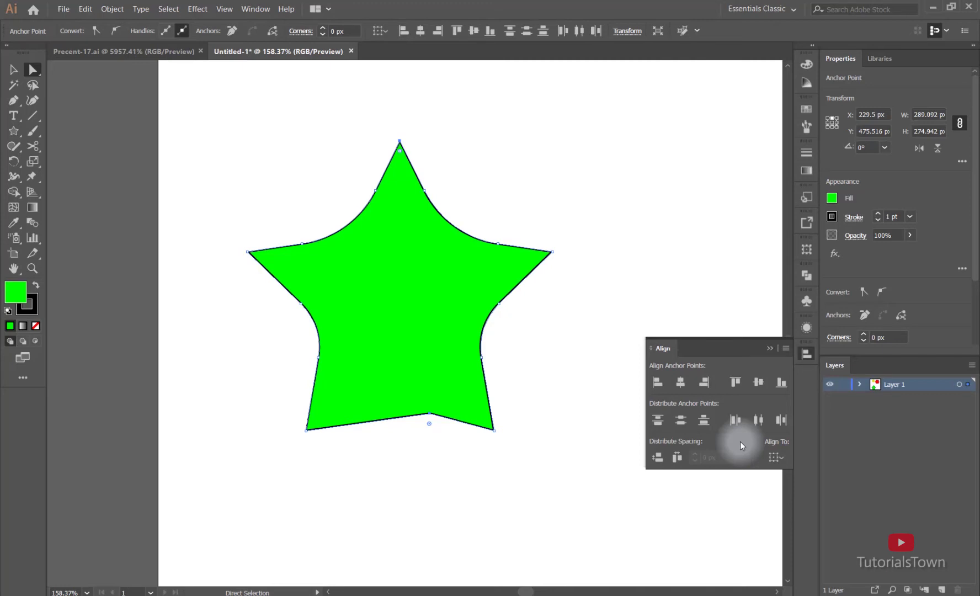
left_click(263, 10)
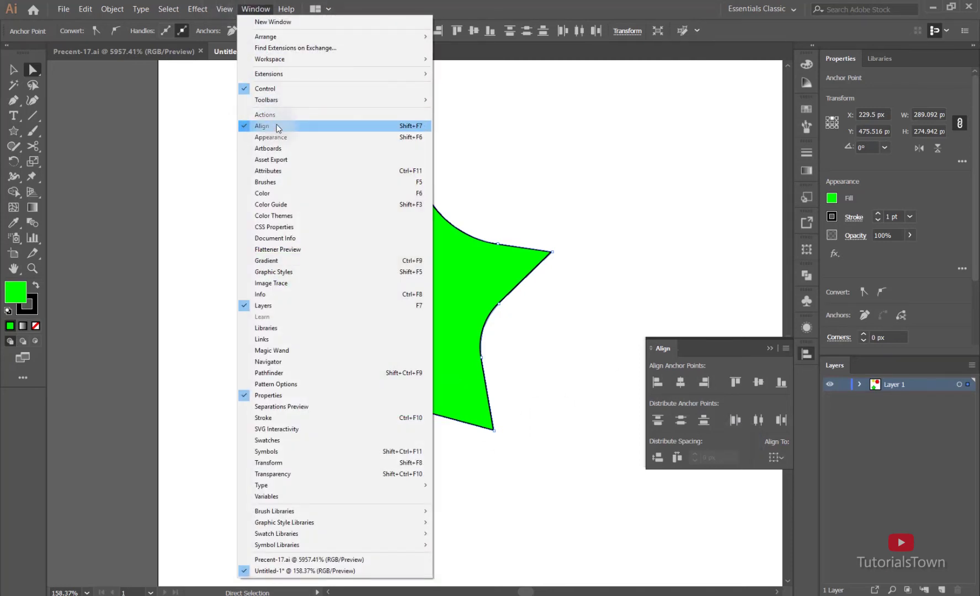
left_click(705, 348)
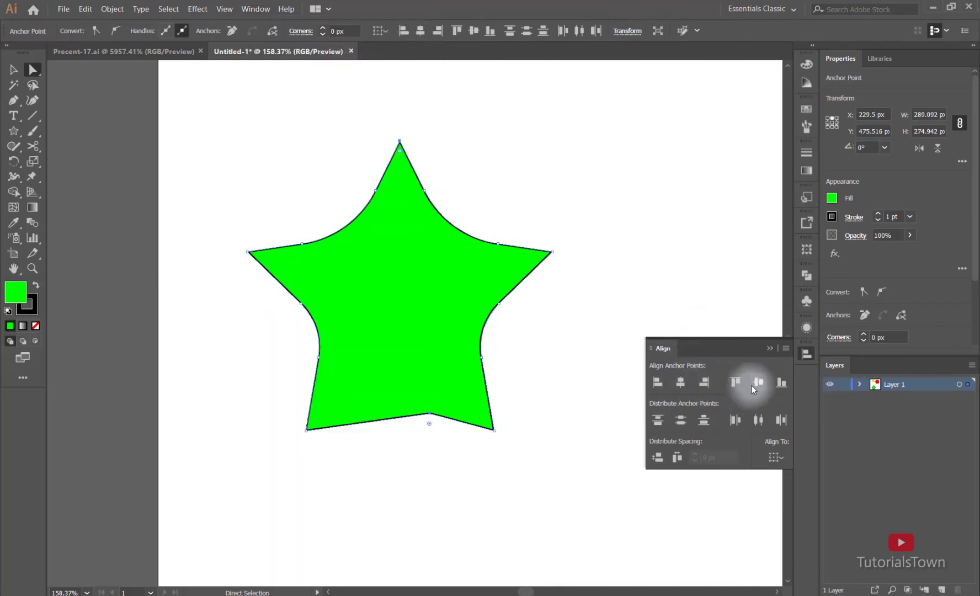
left_click(659, 383)
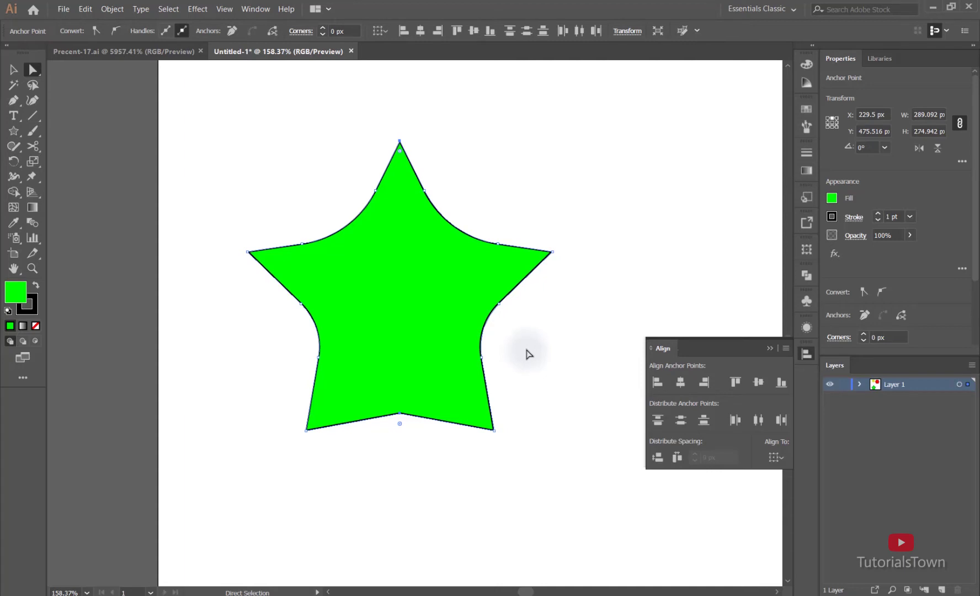
left_click(628, 278)
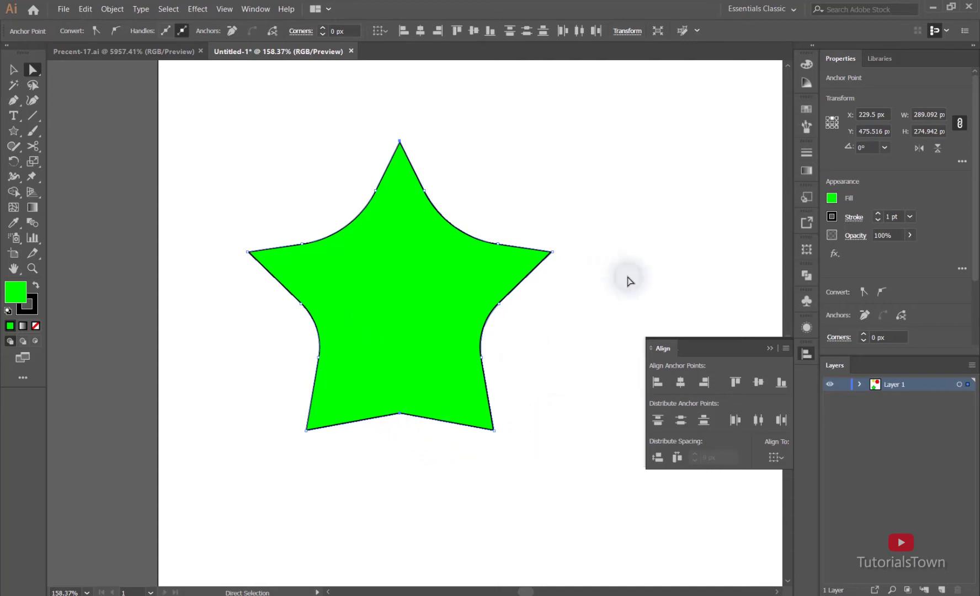
left_click(769, 348)
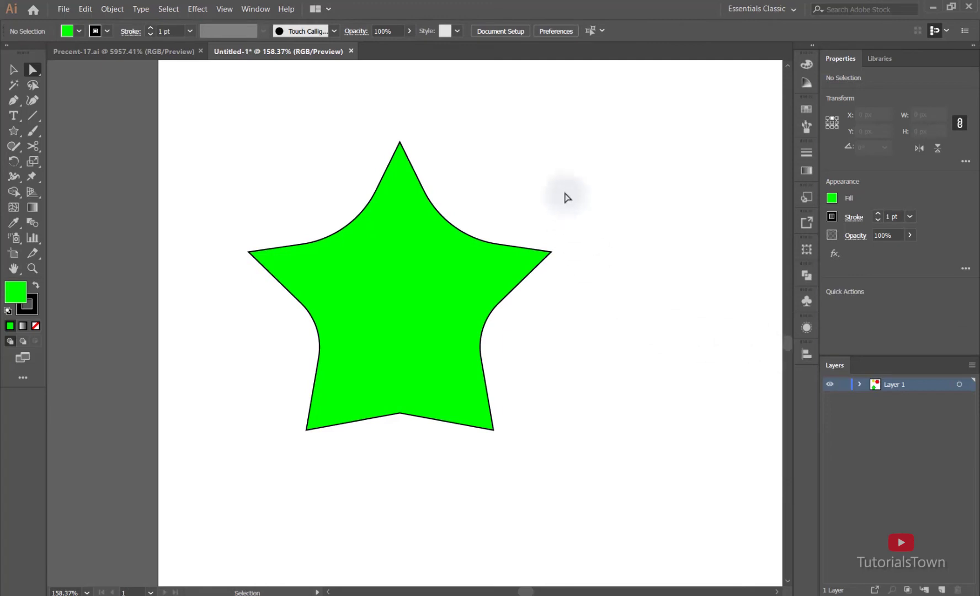
Group the two yellow halves of the Pac-Man using the Selection tool.
key("ctrl+minus")
key("ctrl+minus")
key("ctrl+minus")
key("ctrl+minus")
left_click_drag(526, 179, 502, 228)
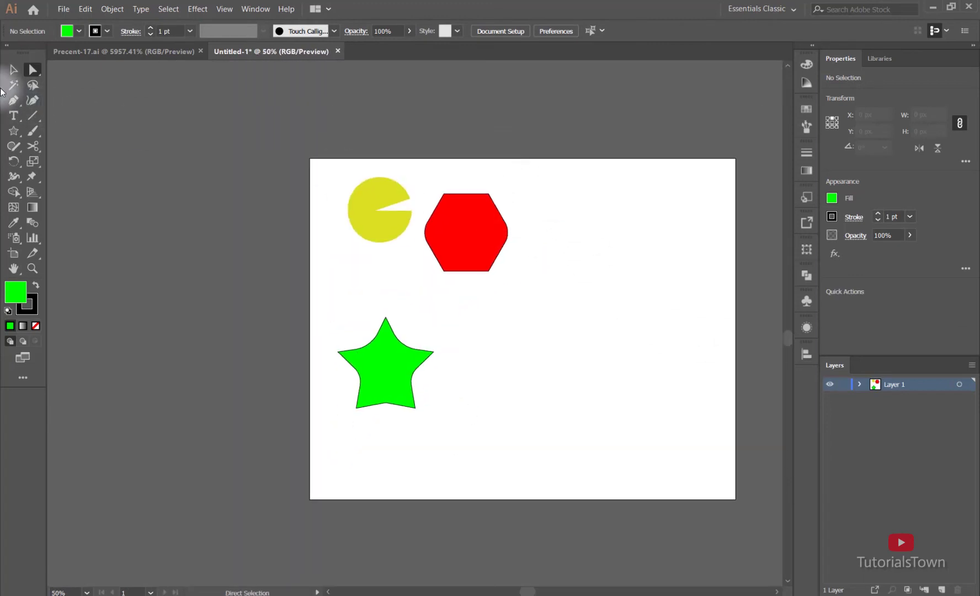
left_click_drag(36, 73, 73, 76)
left_click(13, 69)
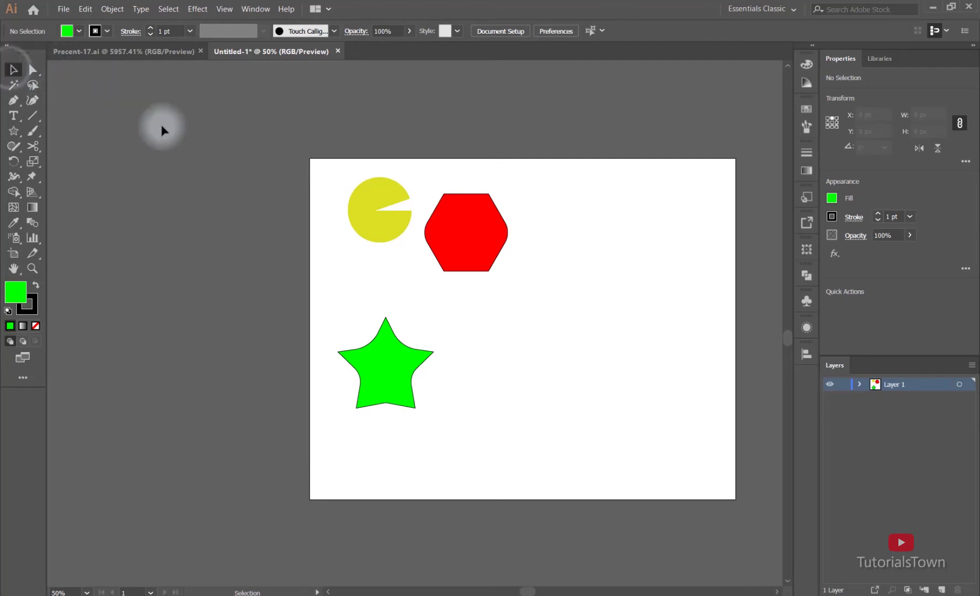
left_click(379, 204)
left_click(379, 238)
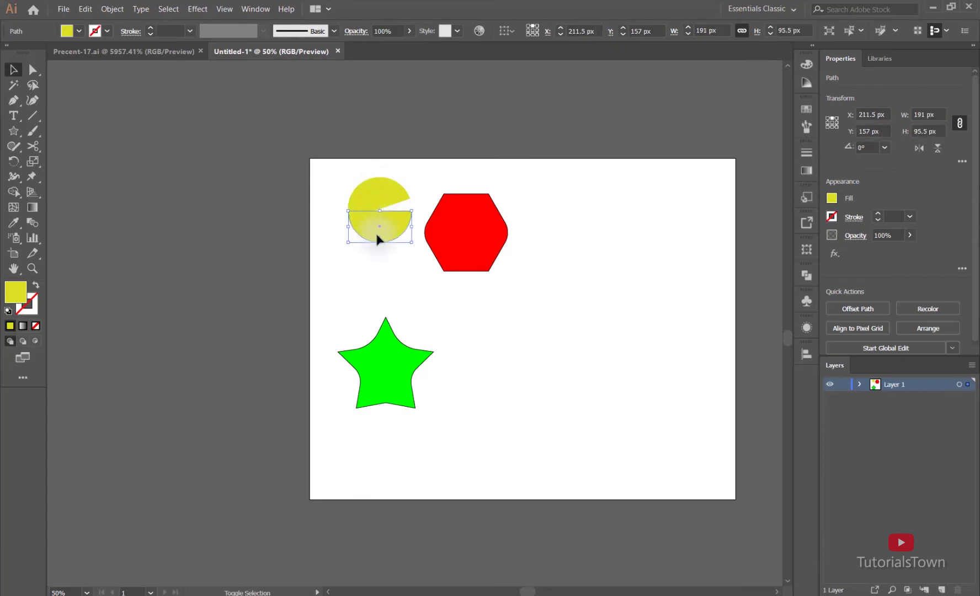
left_click(379, 204, "shift")
right_click(385, 234)
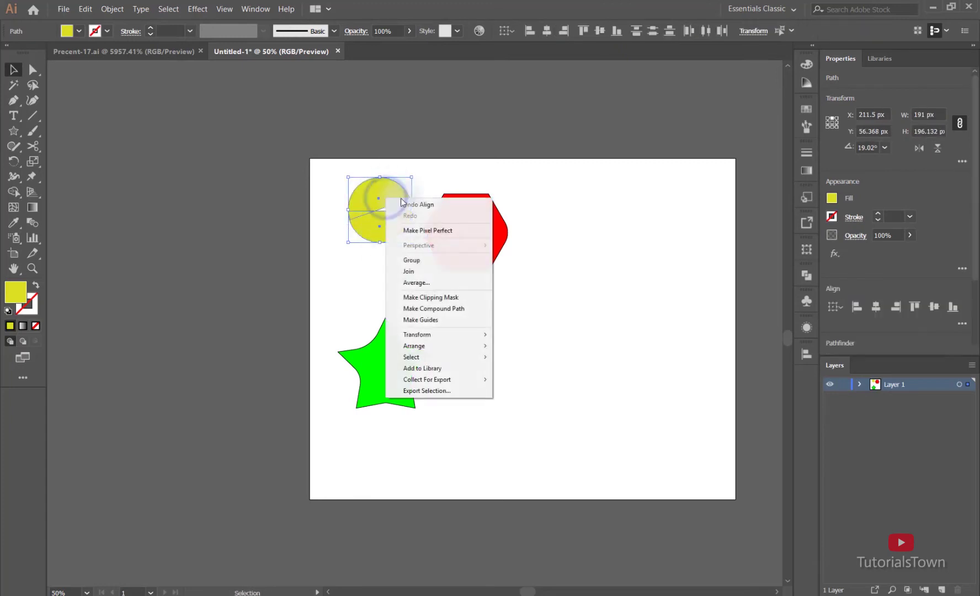
left_click(423, 260)
left_click(412, 300)
left_click(396, 214)
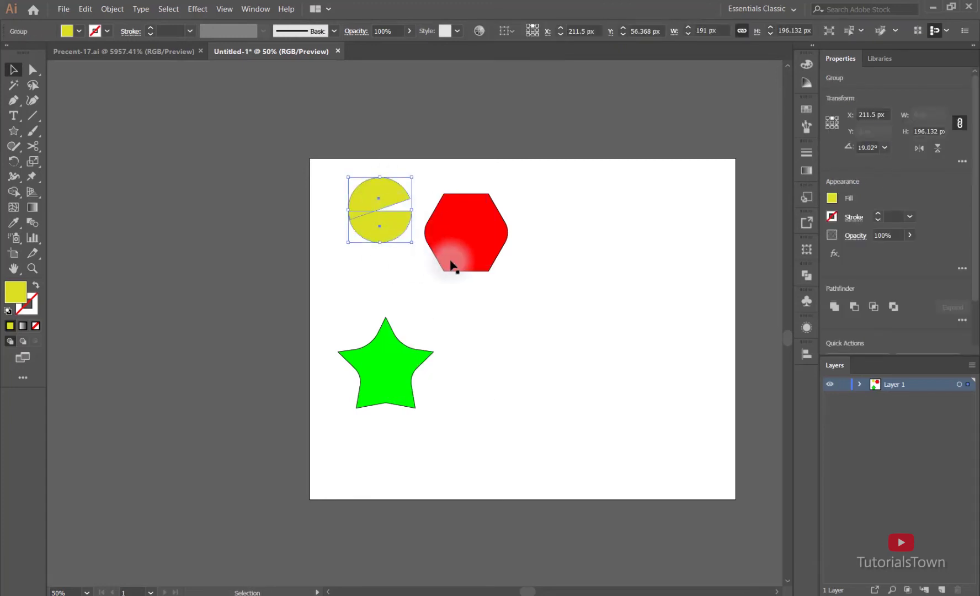
Duplicate the red hexagon up and to the right so the two overlap, and fill the copy with orange.
left_click(441, 252)
left_click_drag(458, 237, 492, 207)
left_click(78, 30)
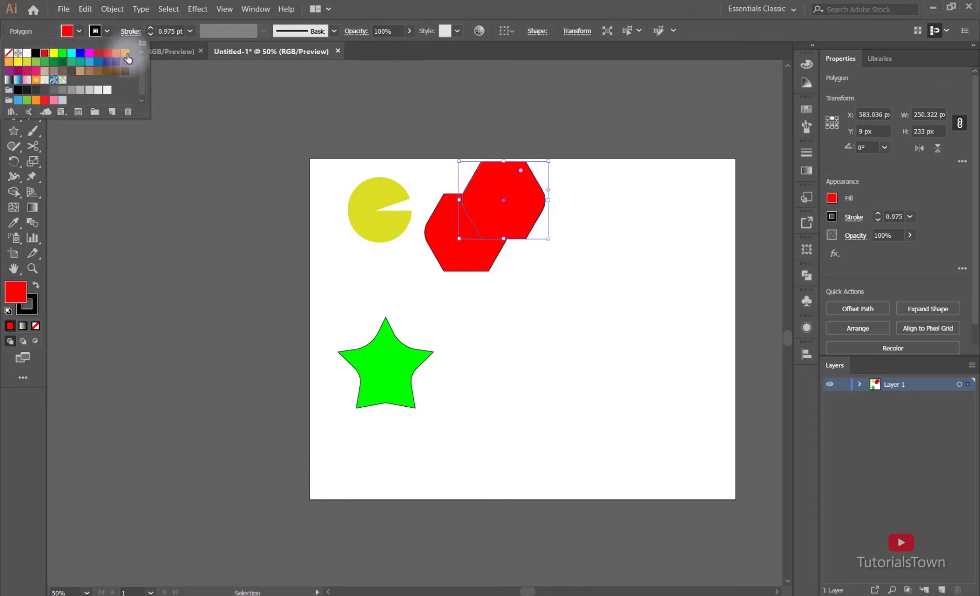
left_click(126, 53)
Remove the stroke from both the red and the orange hexagon.
left_click_drag(532, 276, 454, 207)
left_click(78, 31)
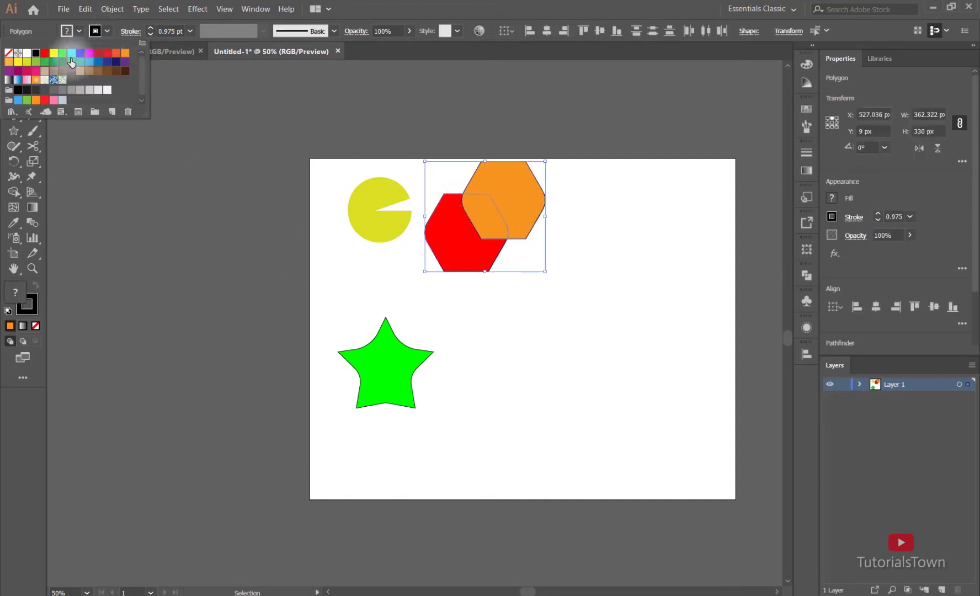
left_click(551, 323)
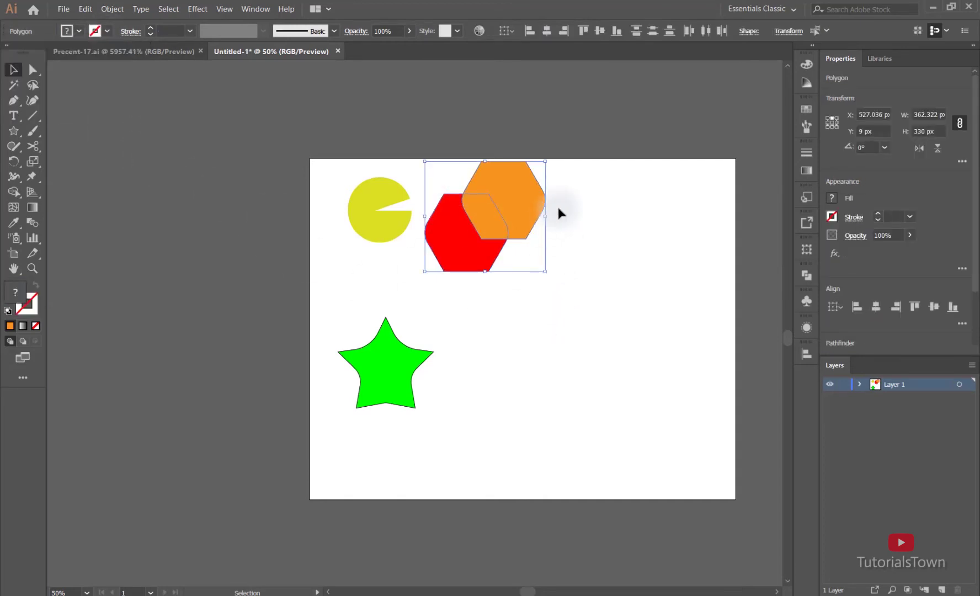
Group the red and orange hexagons.
left_click_drag(572, 198, 466, 259)
right_click(483, 230)
left_click(500, 293)
left_click(573, 306)
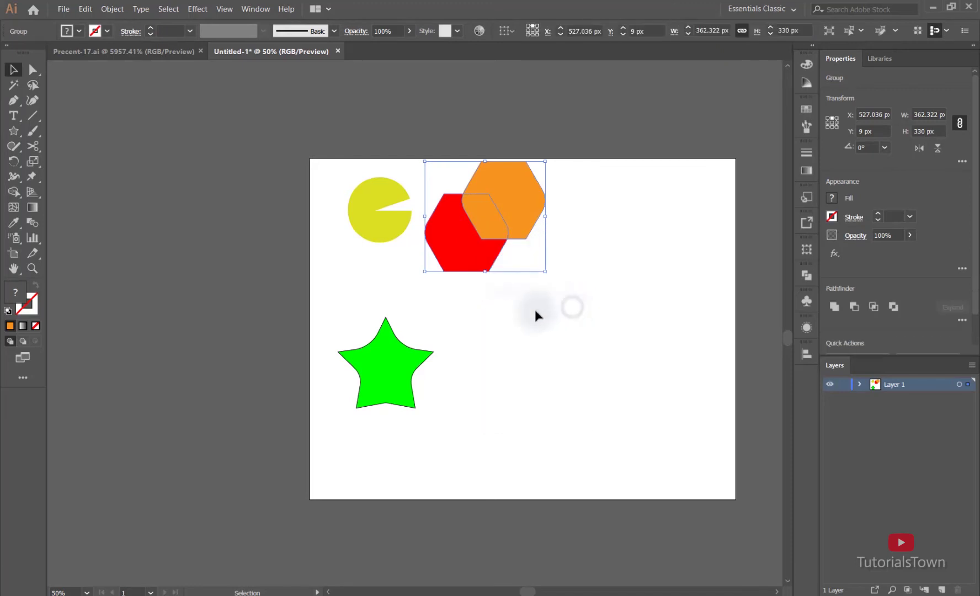
Move the green star up to just below the Pac-Man, and group all the shapes on the artboard together.
left_click(461, 248)
left_click(398, 222)
left_click_drag(400, 349, 411, 283)
left_click_drag(326, 160, 606, 380)
right_click(459, 238)
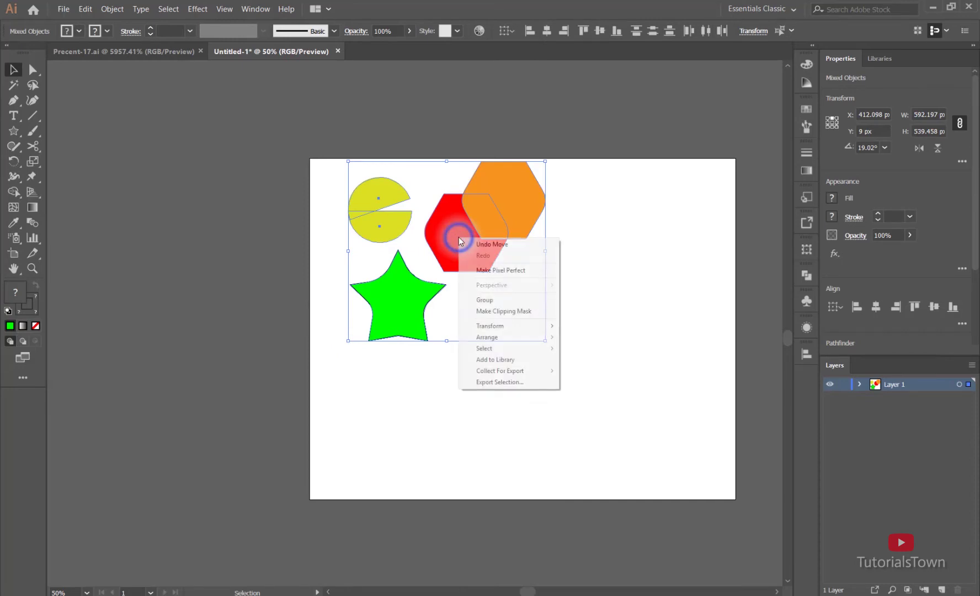
left_click(507, 300)
left_click(592, 322)
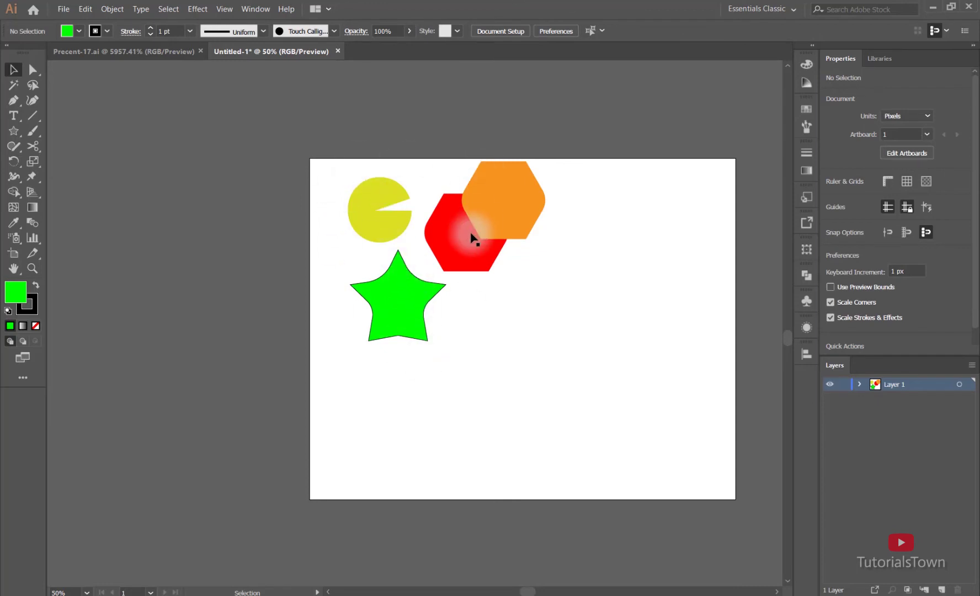
Try moving the orange hexagon away from the grouped shapes with the Direct Selection tool, undoing each move.
left_click(35, 69)
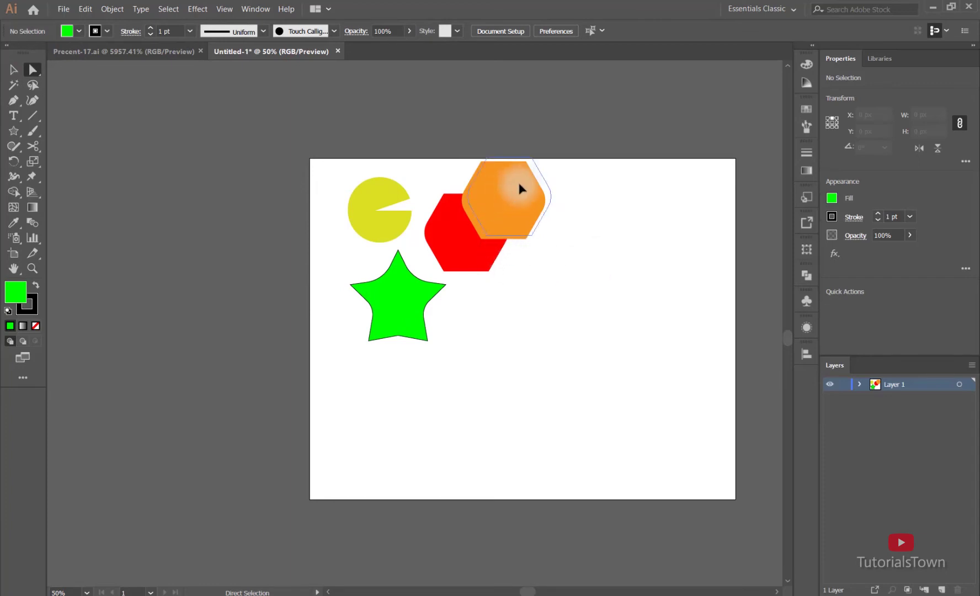
left_click_drag(520, 188, 605, 143)
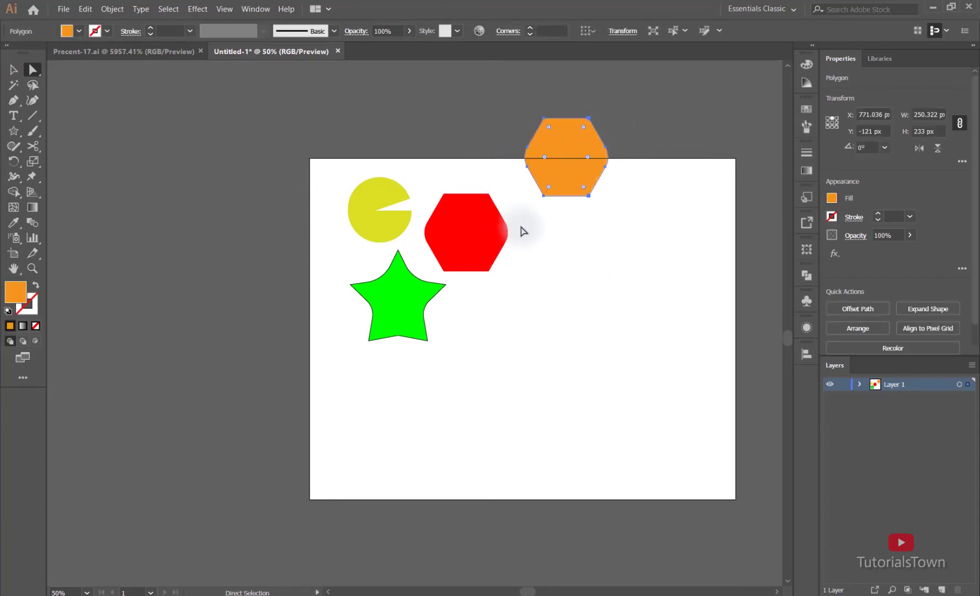
key("ctrl+z")
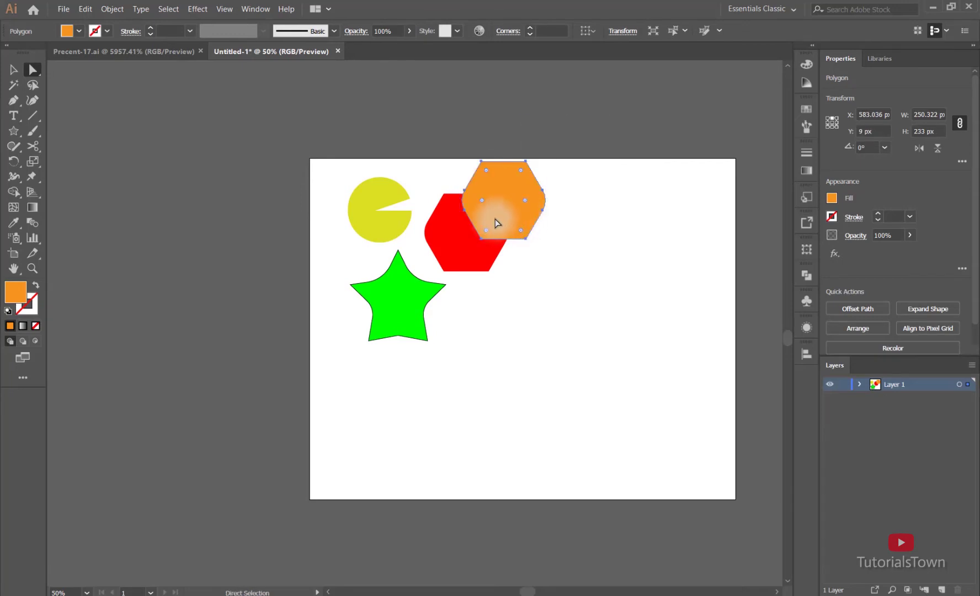
left_click(601, 193)
left_click_drag(505, 185, 550, 143)
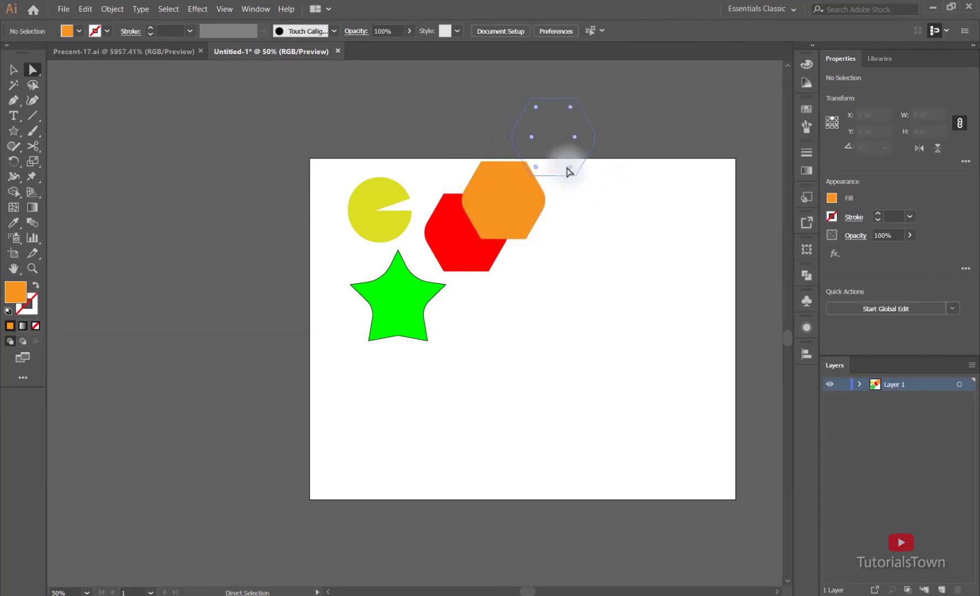
key("ctrl+z")
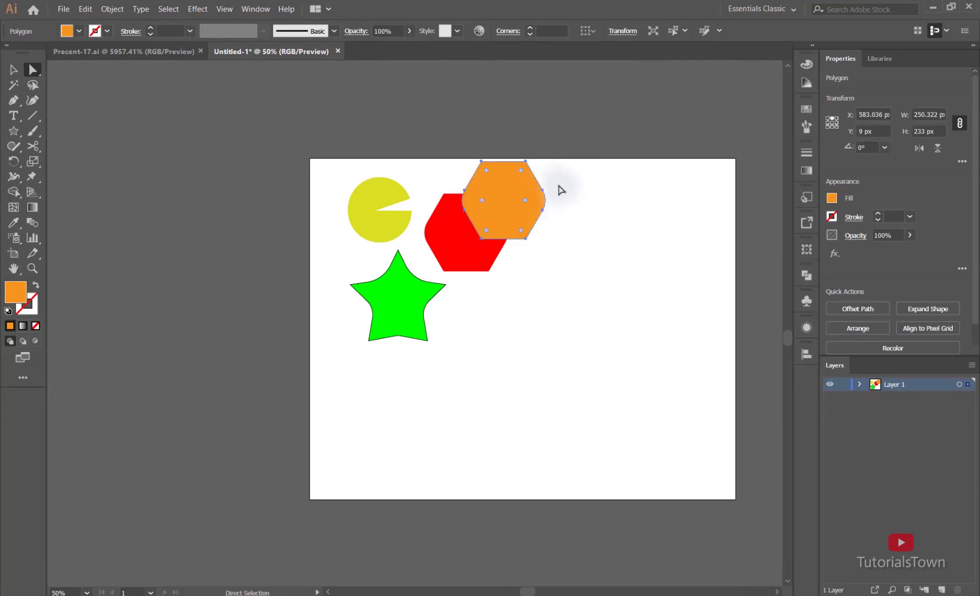
Try pulling the orange hexagon's right-hand corner up and outward, and undo the distortion.
mouse_move(561, 183)
left_mouse_down()
mouse_move(536, 212)
mouse_move(532, 238)
mouse_move(559, 181)
left_mouse_up()
left_click_drag(562, 268, 657, 212)
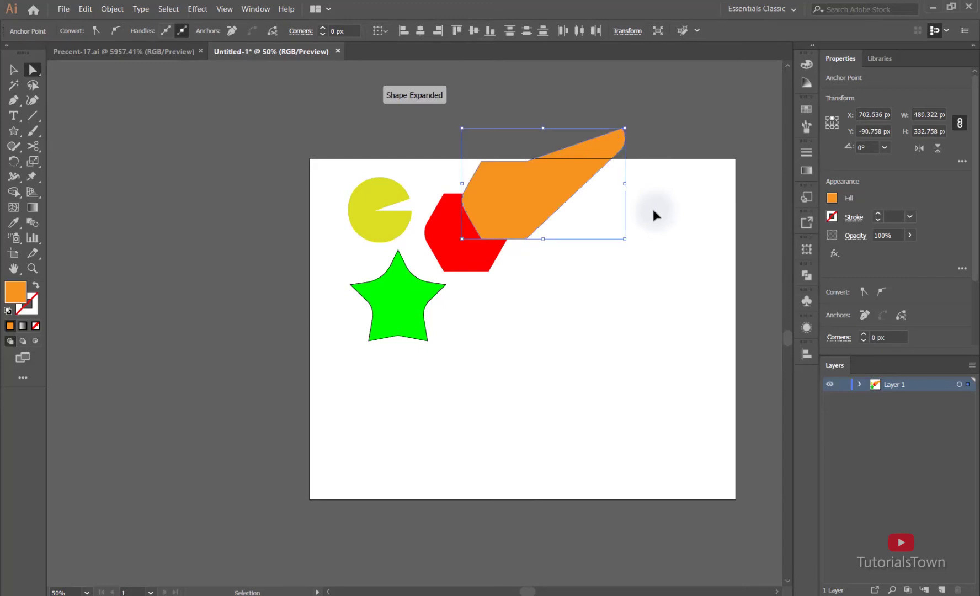
key("ctrl+z")
left_click(428, 176)
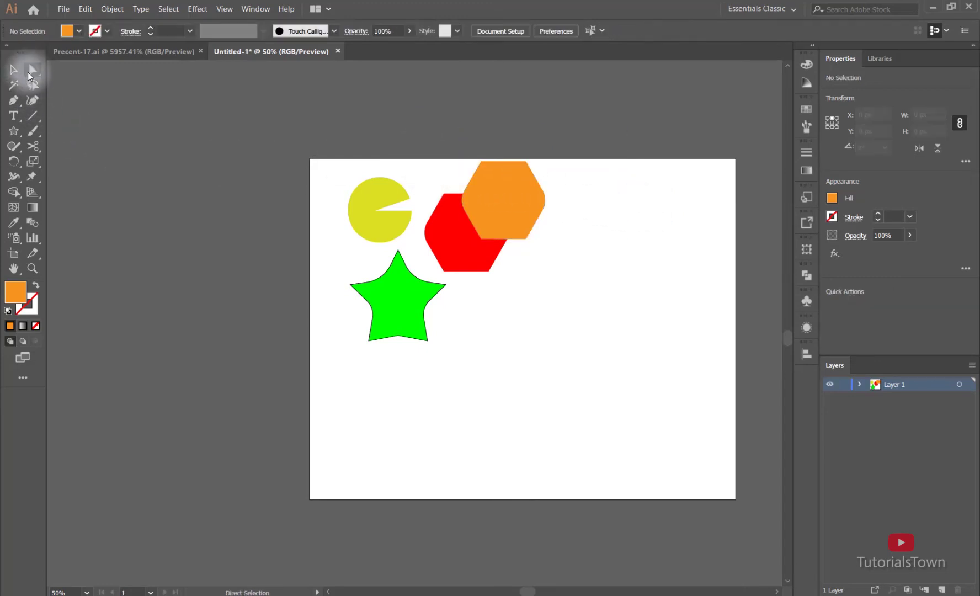
Select only the upper half of the Pac-Man with the Group Selection tool.
left_click_drag(31, 73, 68, 81)
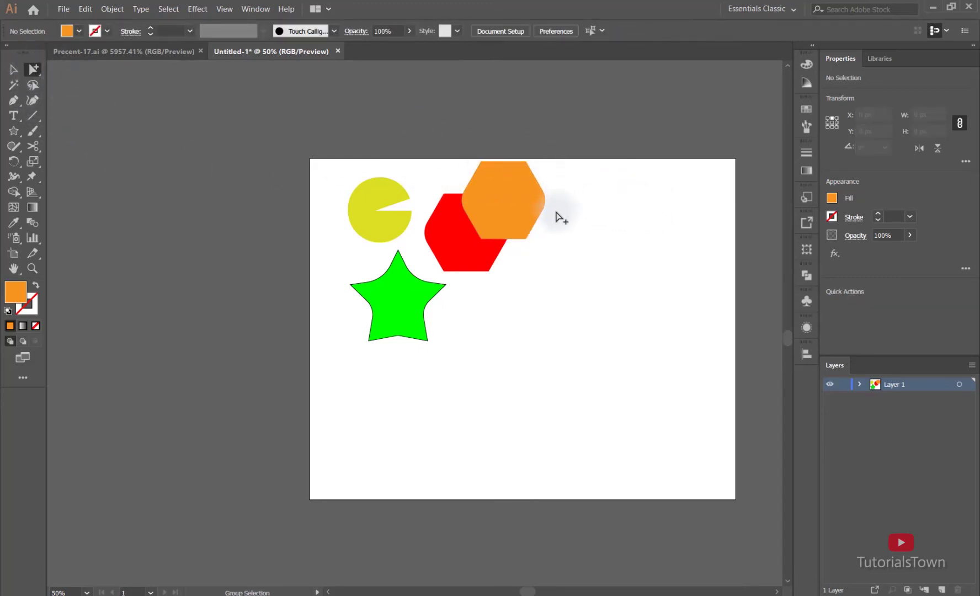
left_click(471, 251)
left_click_drag(338, 164, 372, 243)
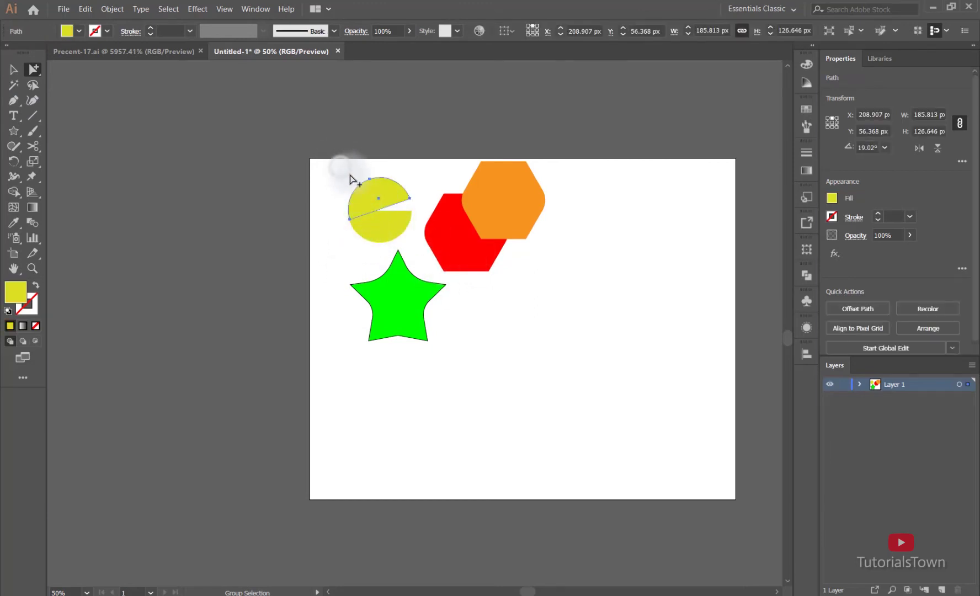
left_click_drag(340, 166, 376, 205)
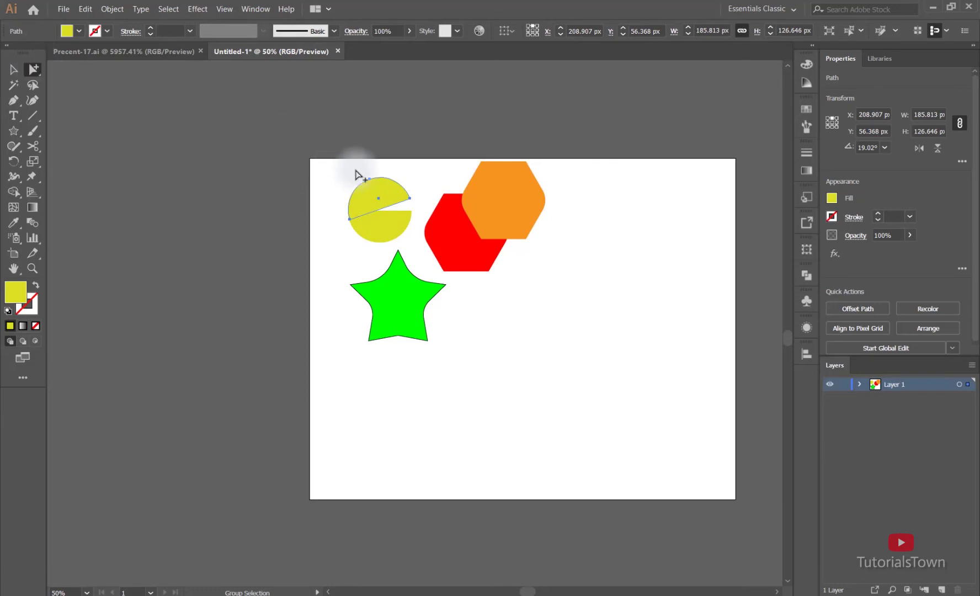
Select the entire outer group of shapes with the Selection tool.
left_click(13, 69)
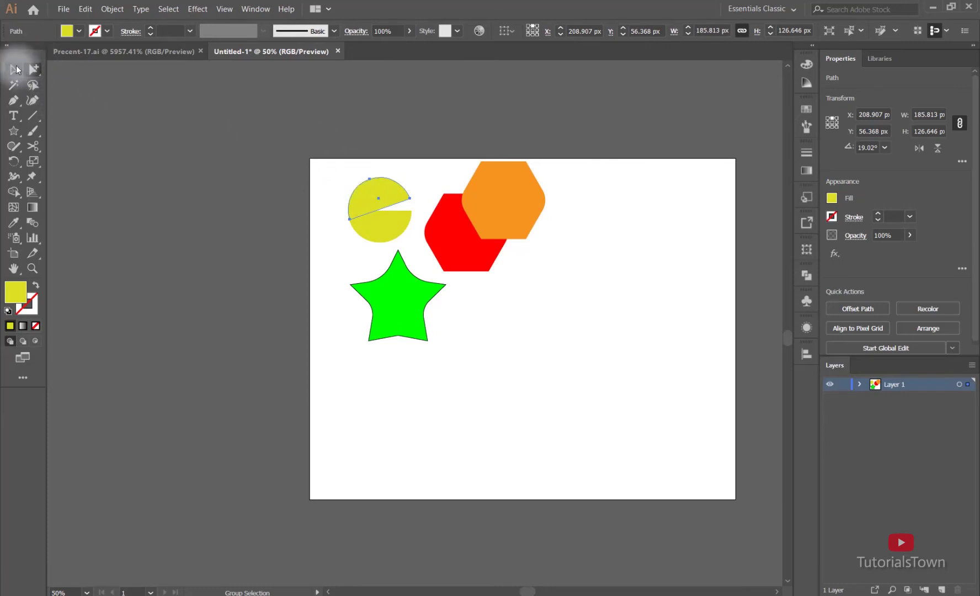
left_click(358, 165)
left_click(352, 151)
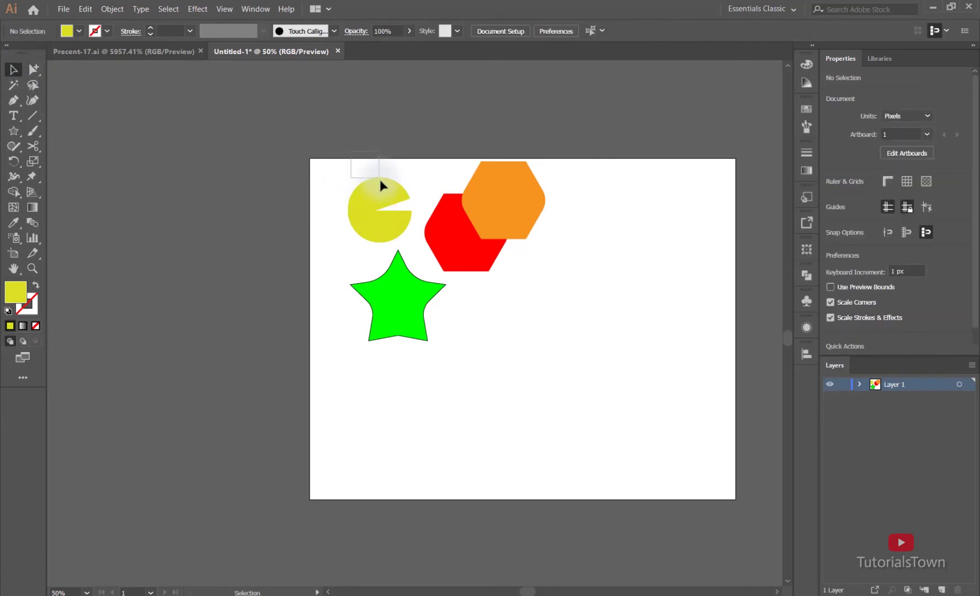
left_click_drag(353, 218, 573, 172)
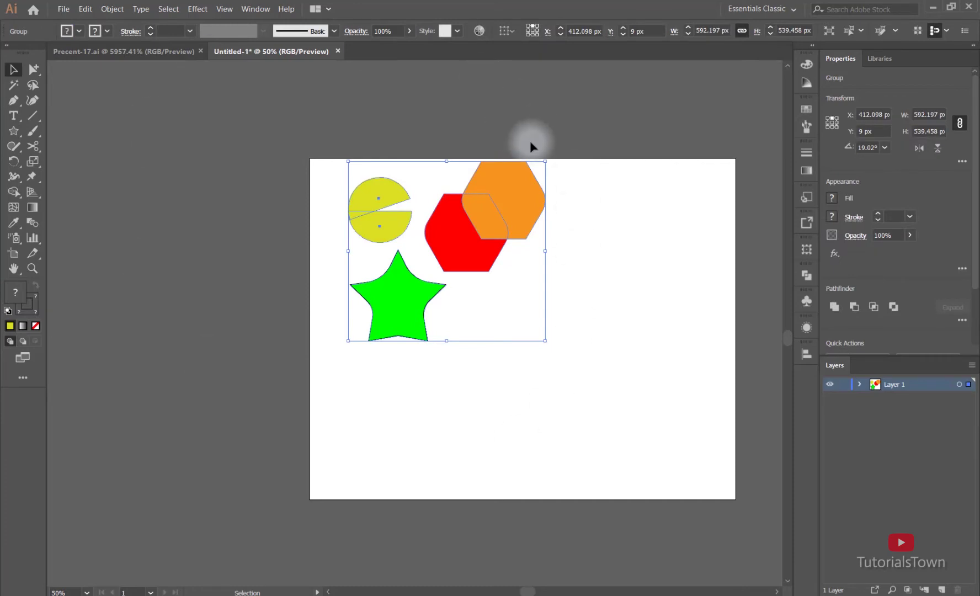
Select both halves of the Pac-Man with the Group Selection tool and shift them slightly up and to the left.
left_click(34, 69)
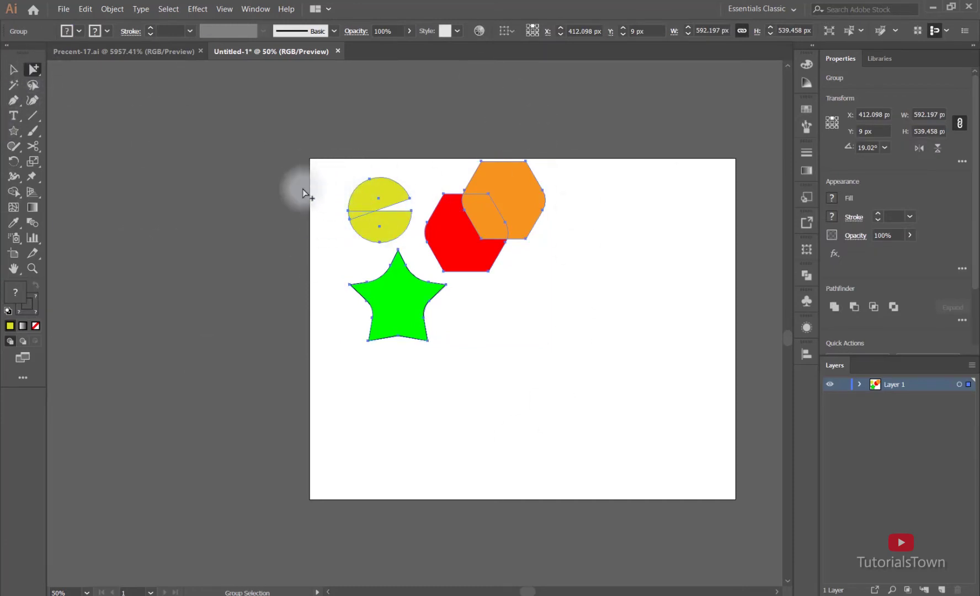
left_click_drag(341, 201, 365, 244)
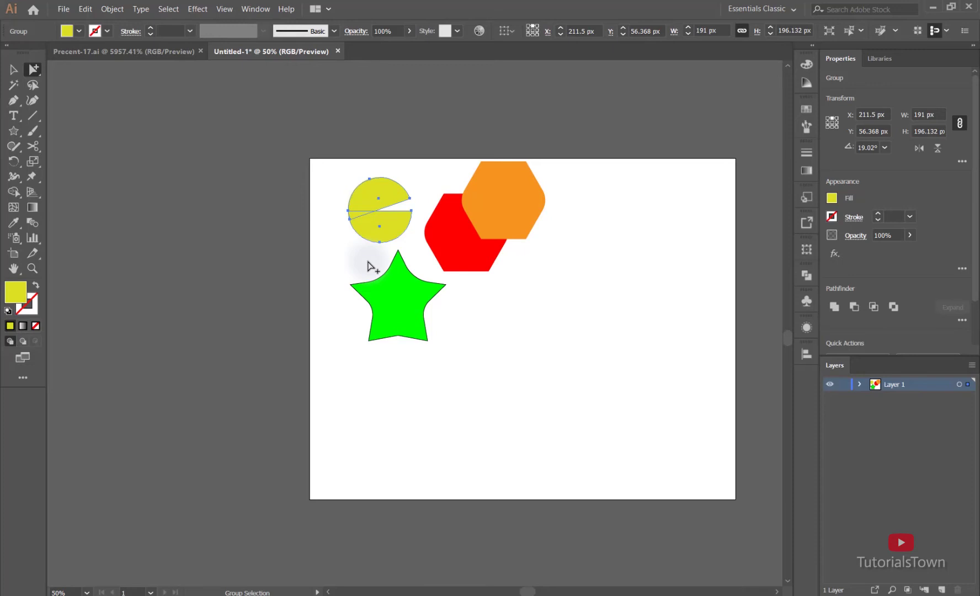
mouse_move(379, 222)
left_mouse_down()
mouse_move(364, 192)
mouse_move(369, 216)
left_mouse_up()
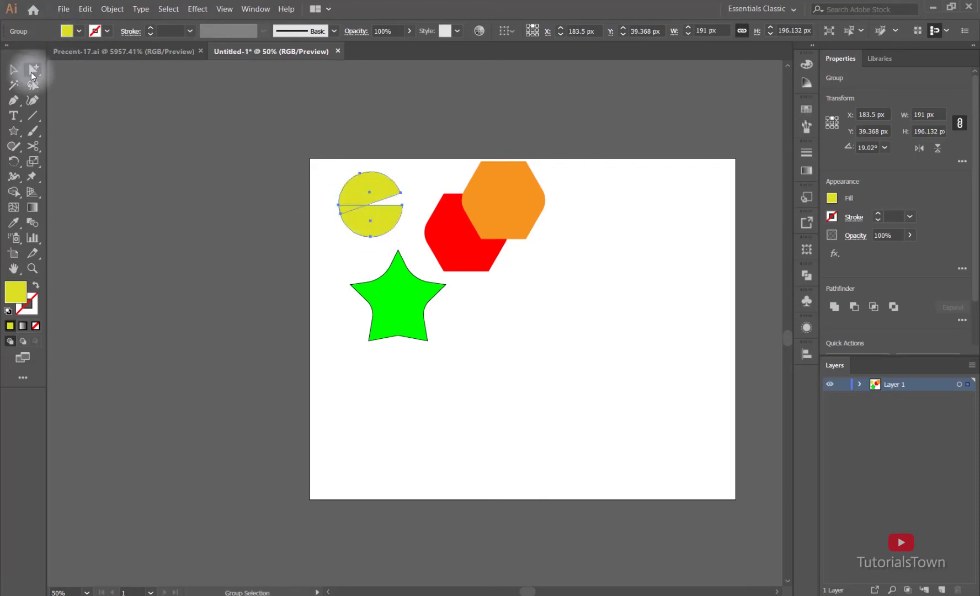
Try selecting the Pac-Man with the Direct Selection tool, and undo its last move.
left_click(33, 69)
left_click(62, 70)
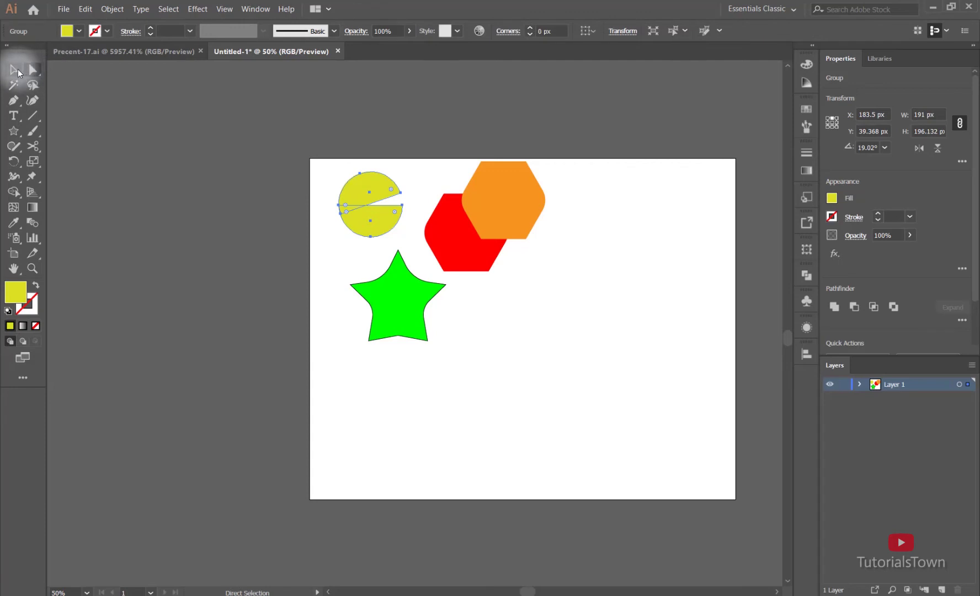
left_click(378, 168)
left_click(370, 213)
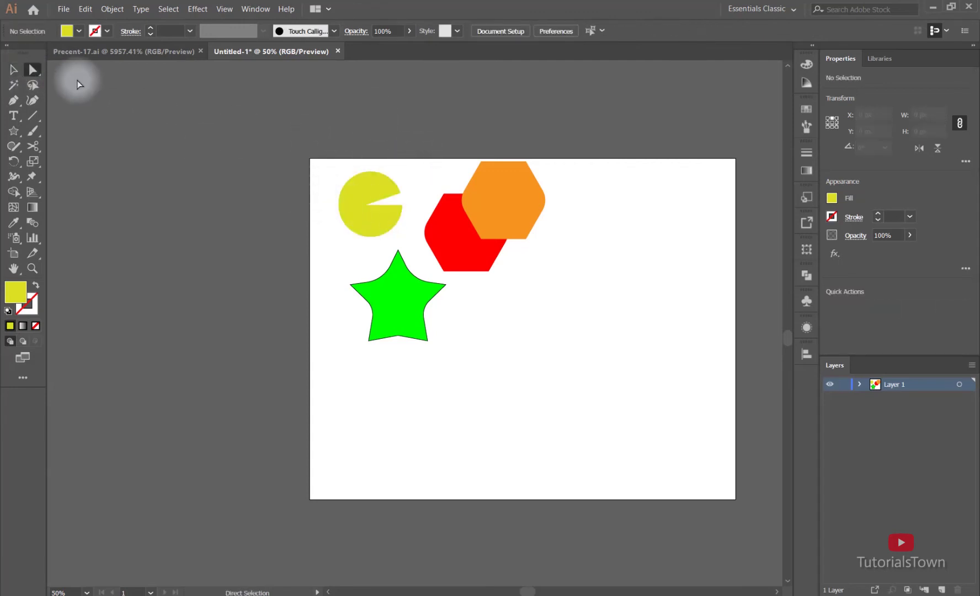
left_click_drag(316, 188, 341, 234)
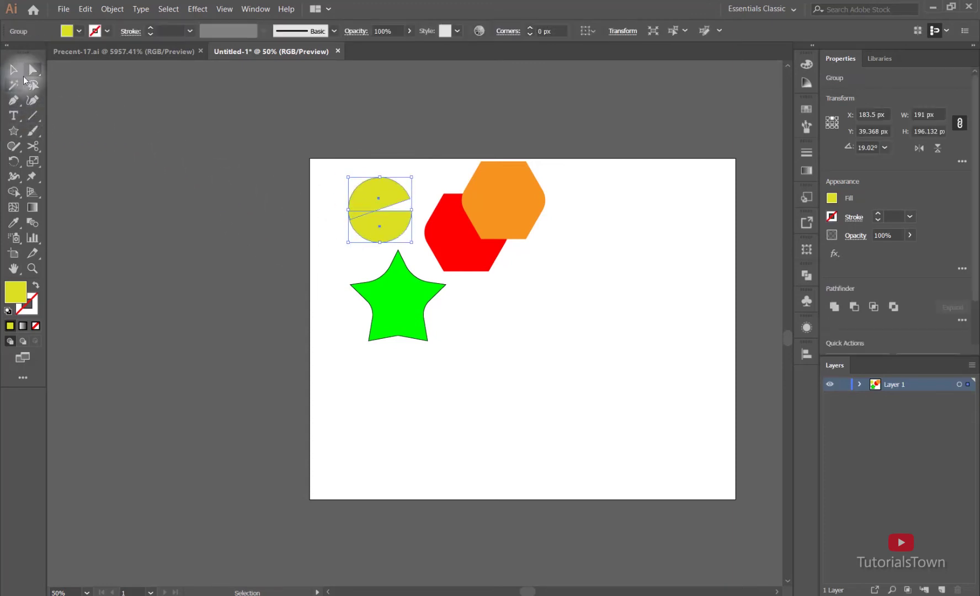
Select the Pac-Man group with the Group Selection tool and move it down and to the left, within the outer group.
left_click(32, 70)
left_click_drag(32, 70, 67, 84)
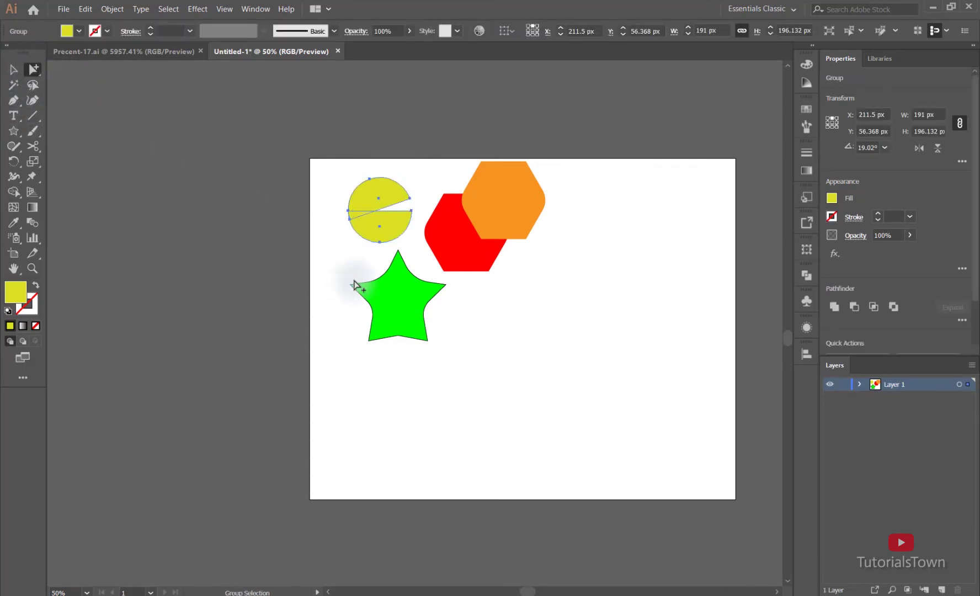
left_click_drag(342, 162, 410, 232)
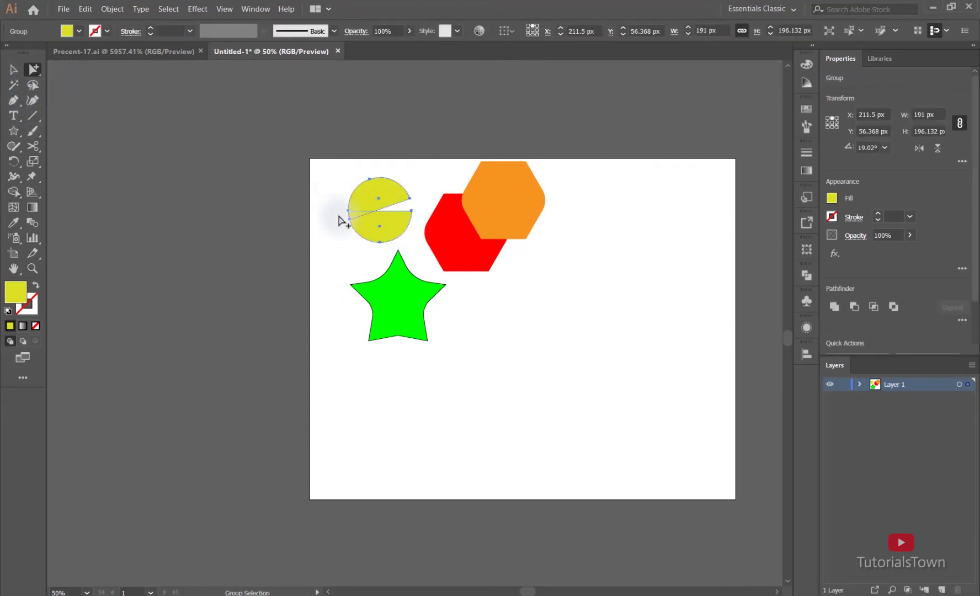
left_click_drag(367, 206, 346, 230)
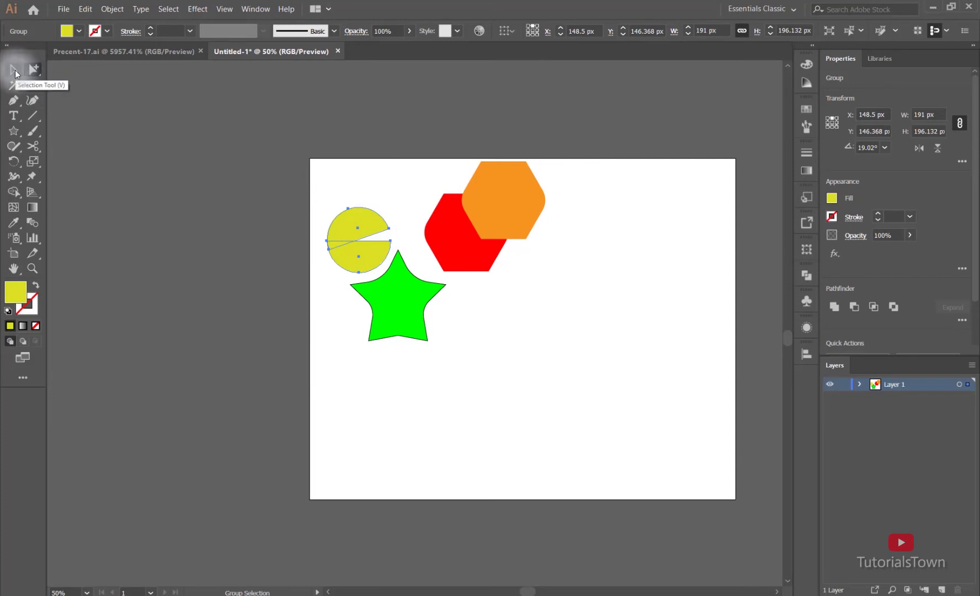
Use the Selection tool to enter isolation mode on the outer group and on the Pac-Man group nested inside it.
left_click(14, 70)
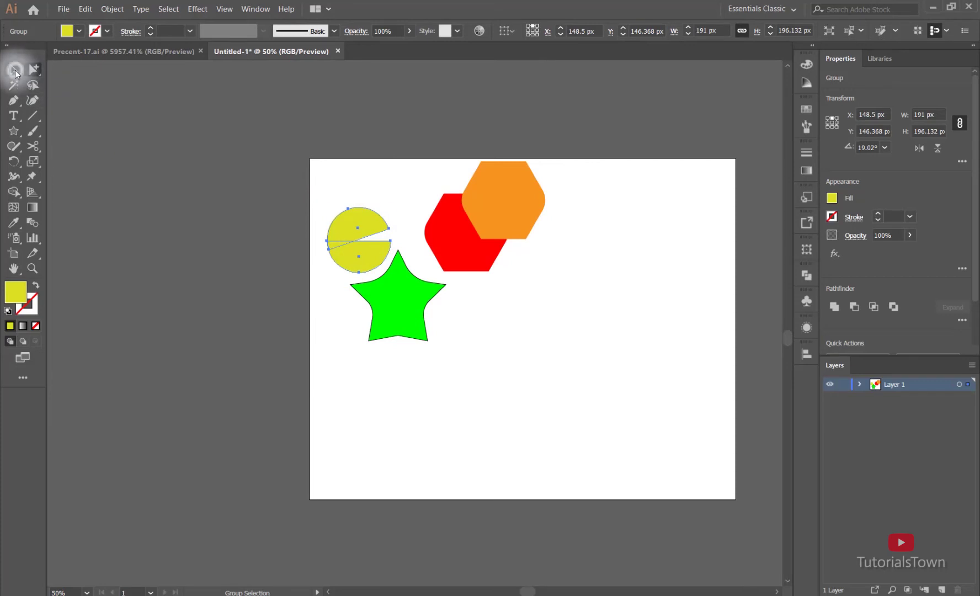
left_click(286, 155)
left_click(452, 237)
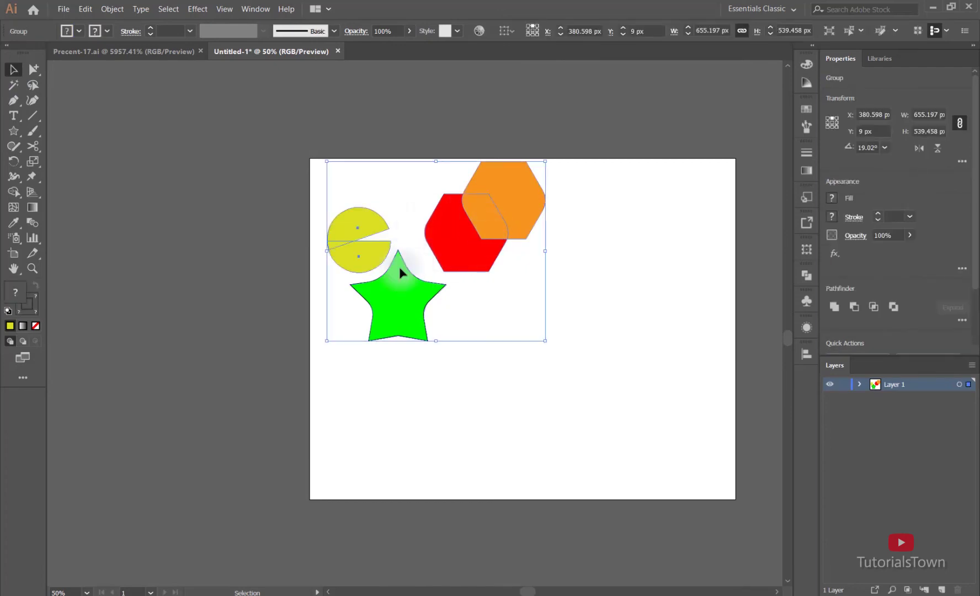
double_click(355, 234)
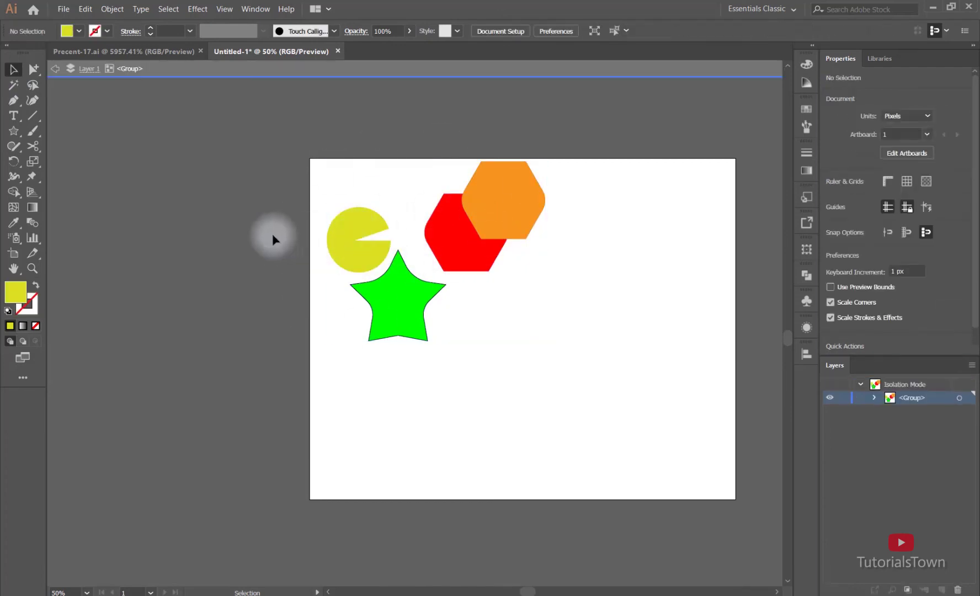
left_click(346, 229)
double_click(355, 234)
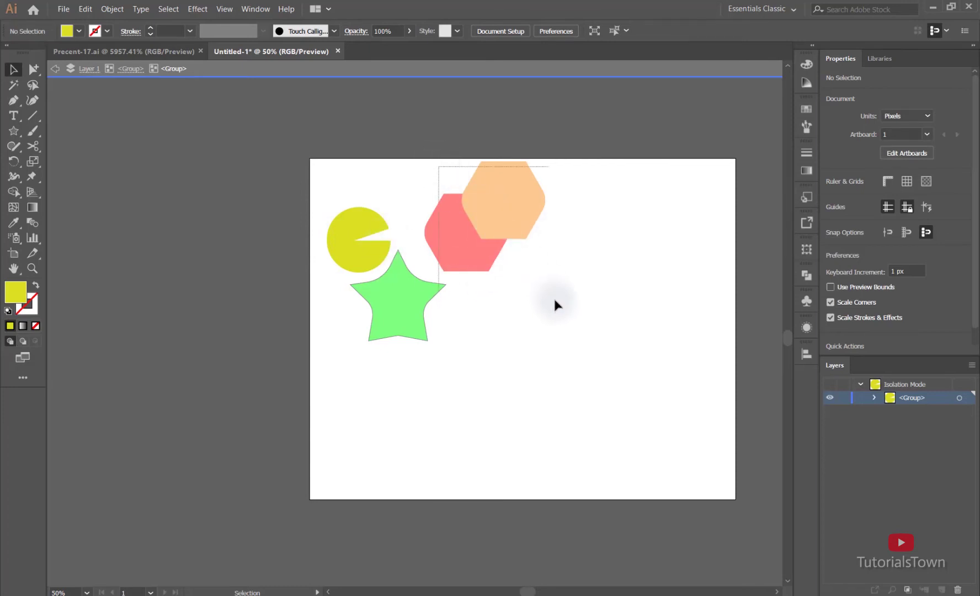
Try selecting and moving the shapes outside the isolated Pac-Man group, and undo the change.
left_click_drag(330, 368, 329, 369)
left_click_drag(463, 318, 260, 409)
left_click_drag(429, 323, 333, 423)
double_click(398, 331)
left_click_drag(398, 327, 390, 356)
left_click(463, 339)
key("ctrl+z")
Isolate the nested Pac-Man group again and rotate its upper half to about 244°.
double_click(358, 246)
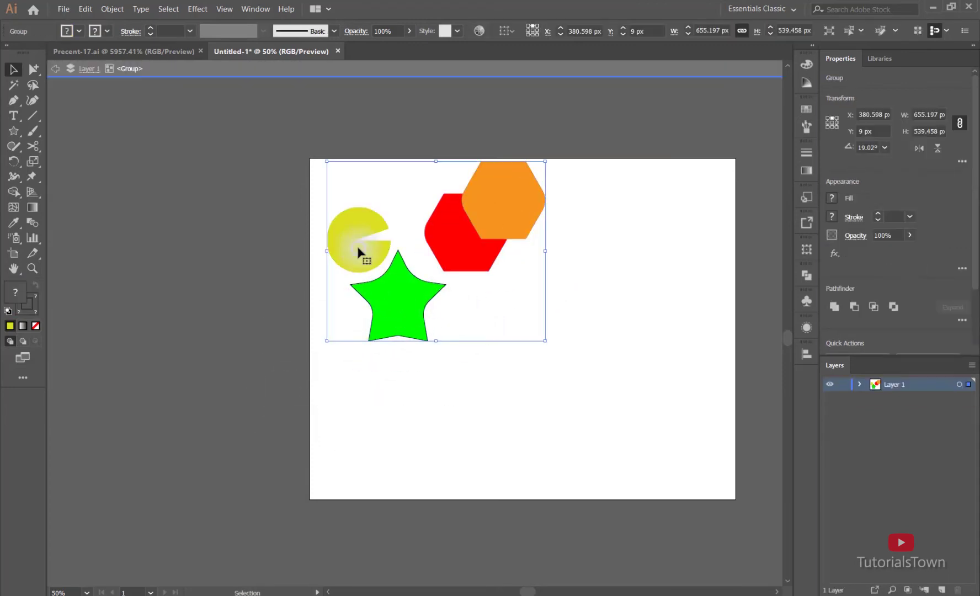
left_click(357, 245)
double_click(342, 269)
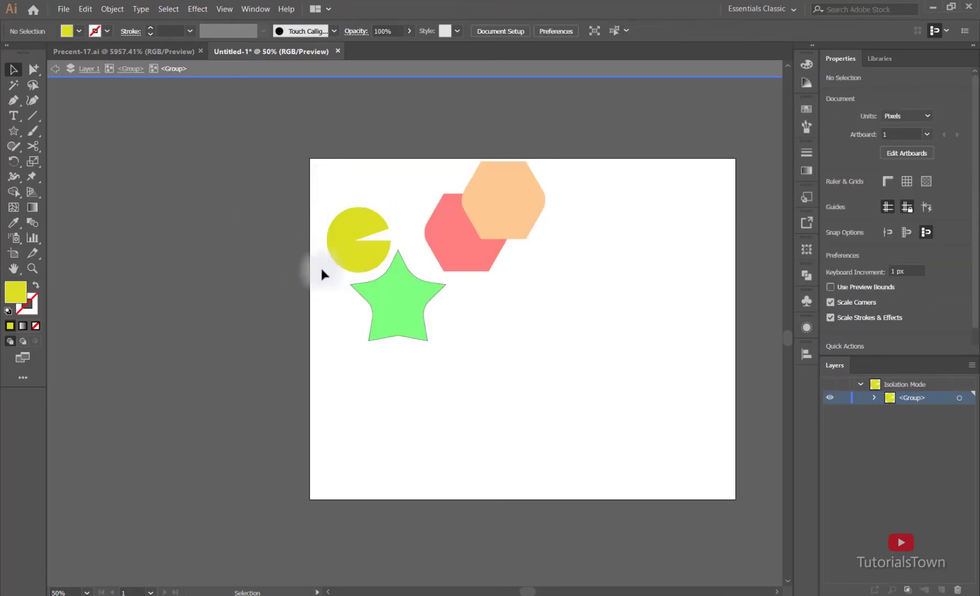
left_click_drag(280, 401, 276, 398)
left_click(355, 234)
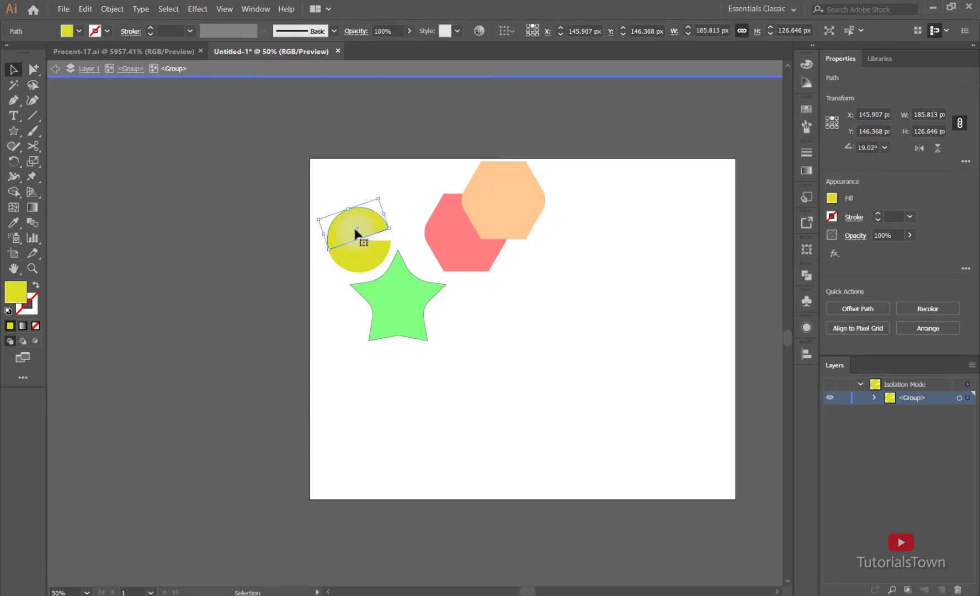
left_click_drag(398, 202, 325, 226)
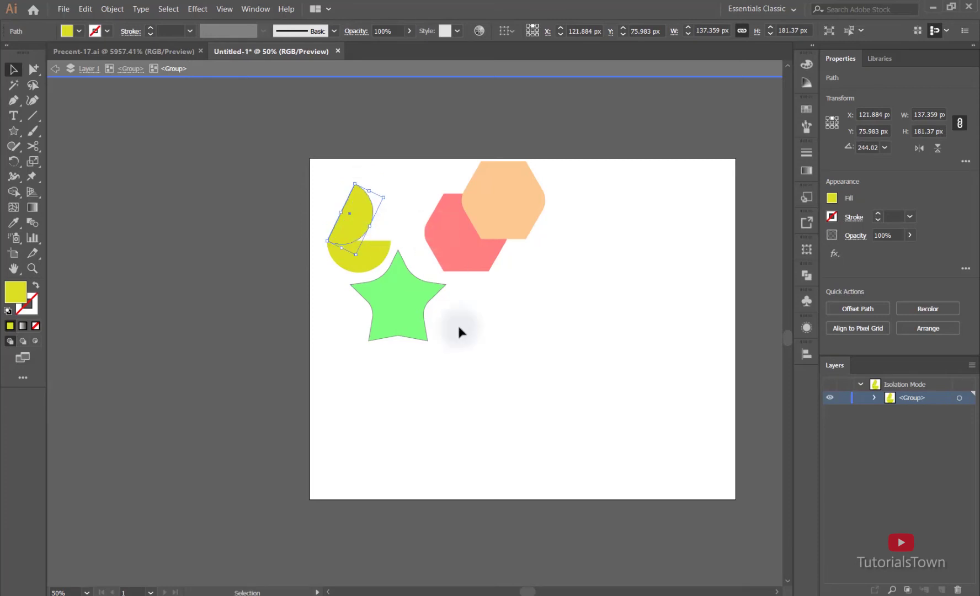
left_click(543, 428)
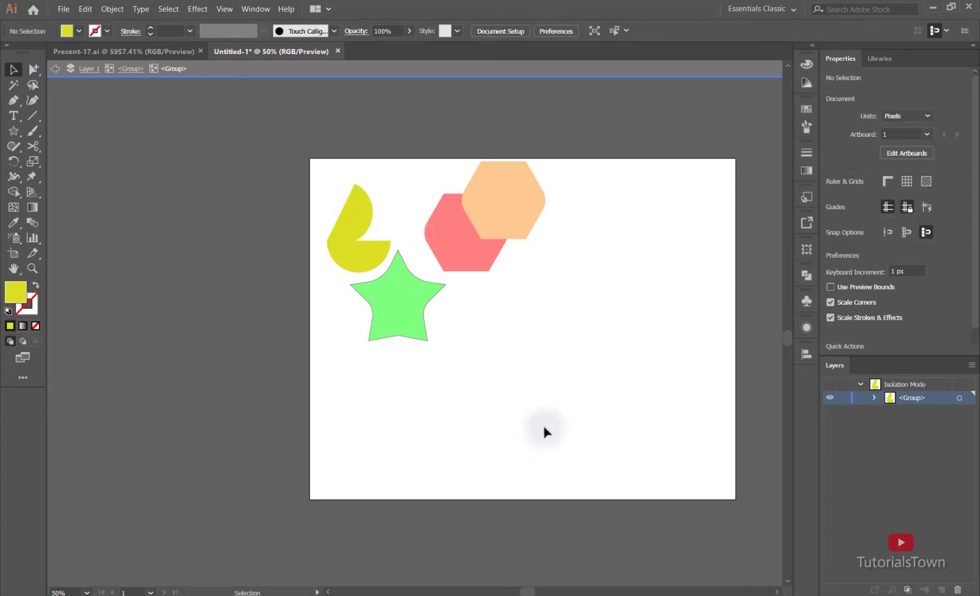
Exit isolation mode and delete all the artwork from the artboard.
double_click(578, 308)
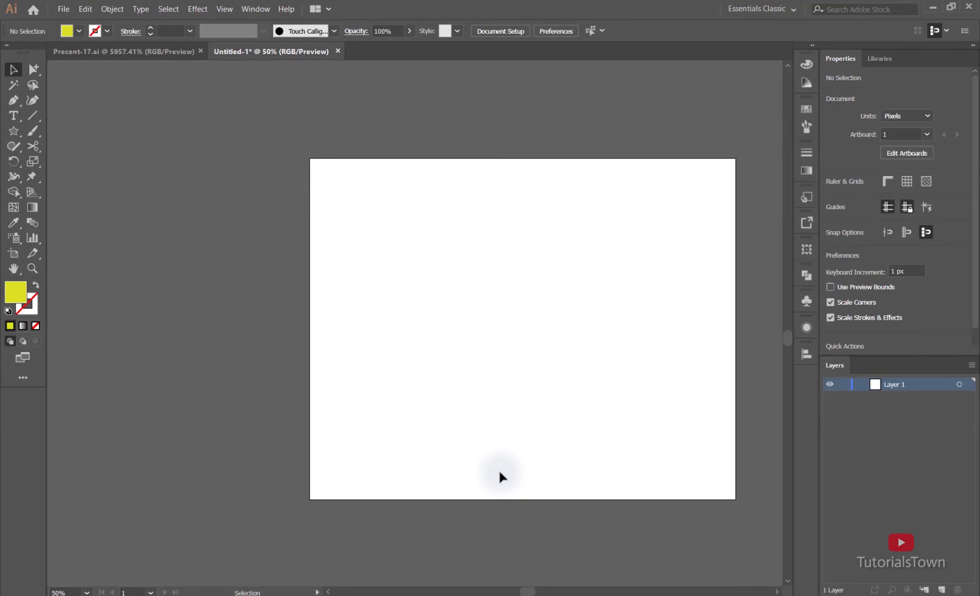
left_click_drag(345, 313, 459, 278)
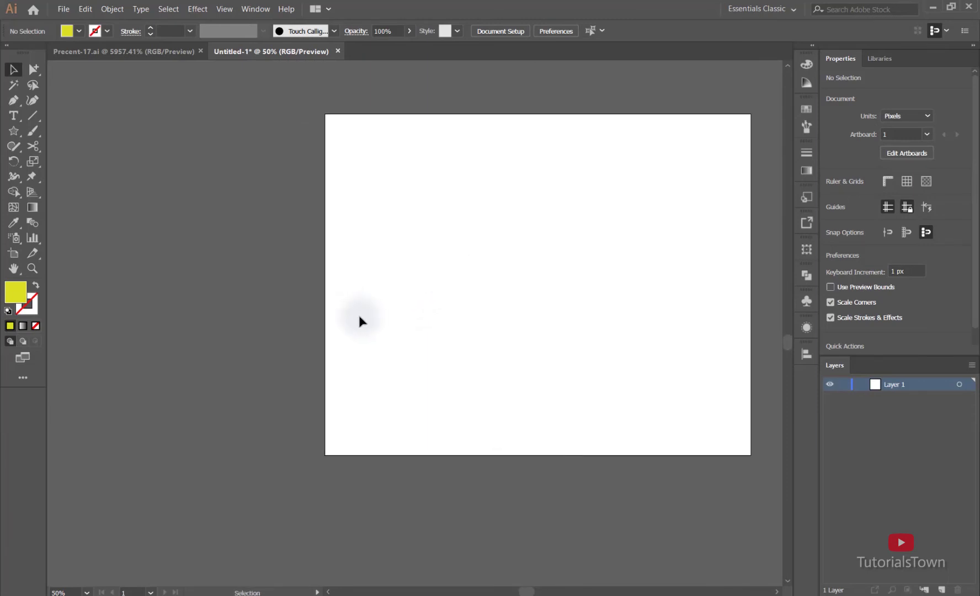
Place the robotblue image from the 03-illustrator_practice folder at the artboard's upper-left corner, about 495 px wide and 626 px high.
left_click(70, 10)
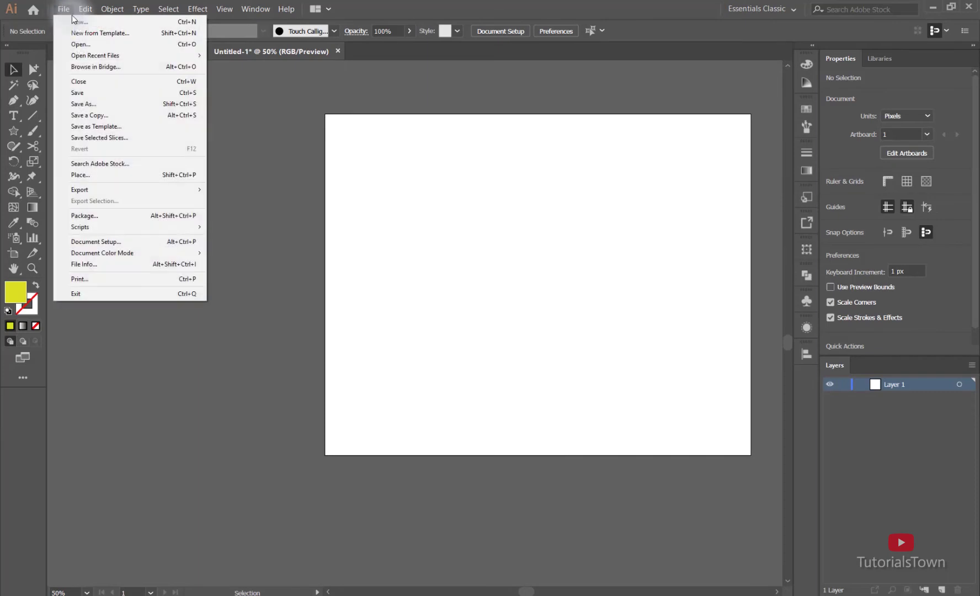
left_click(80, 175)
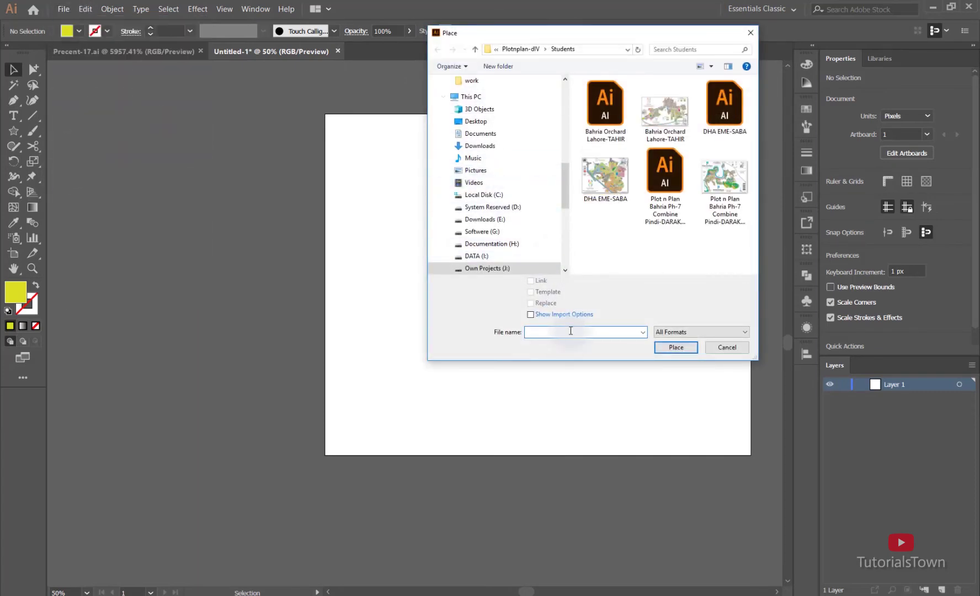
key("ctrl+v")
key("Return")
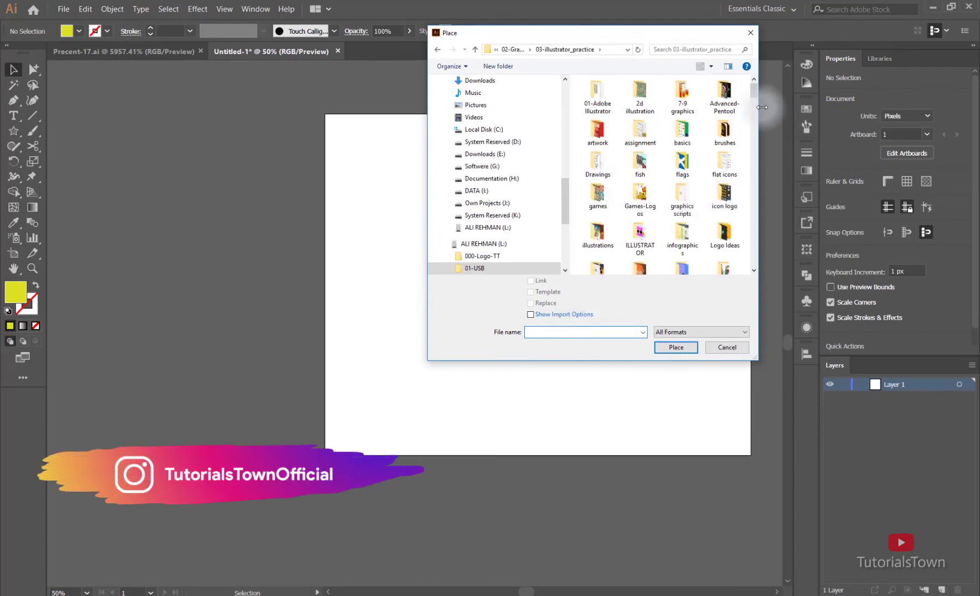
left_click_drag(754, 88, 749, 248)
left_click(639, 144)
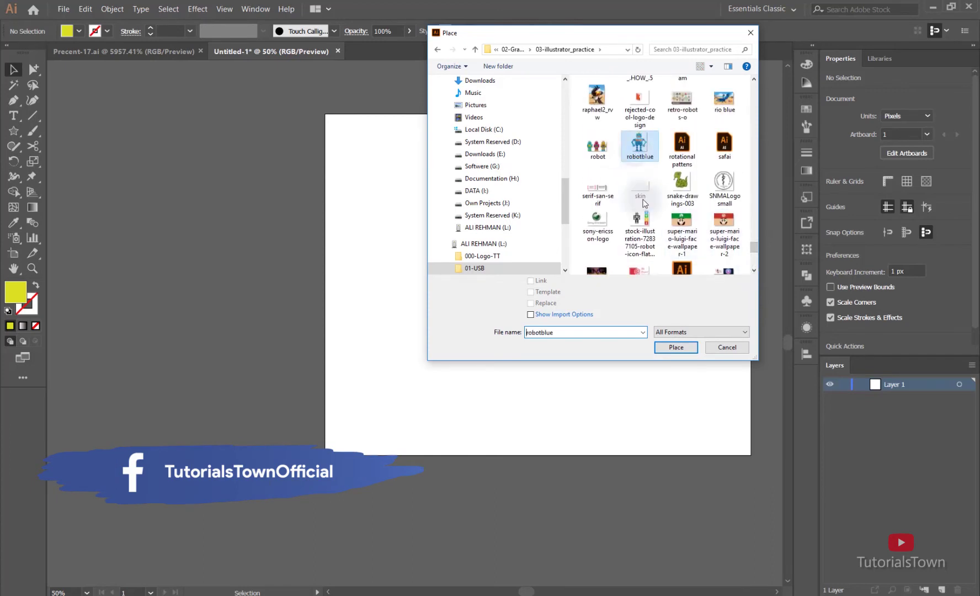
left_click(688, 351)
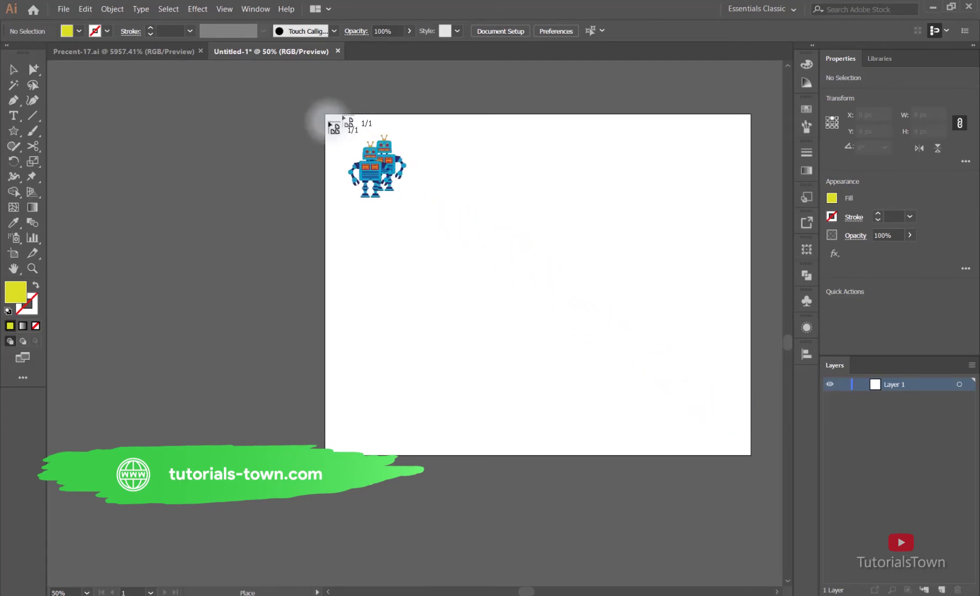
left_click_drag(326, 116, 488, 346)
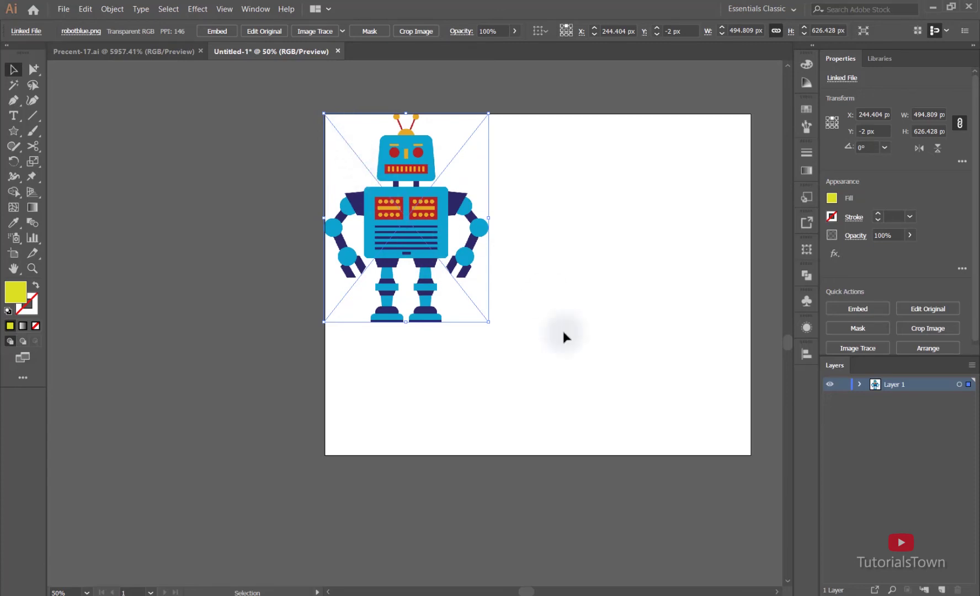
Move the robot image about 37 px right and down, away from the artboard's upper-left corner.
left_click_drag(529, 286, 400, 363)
scroll(265, 306, "up", 3)
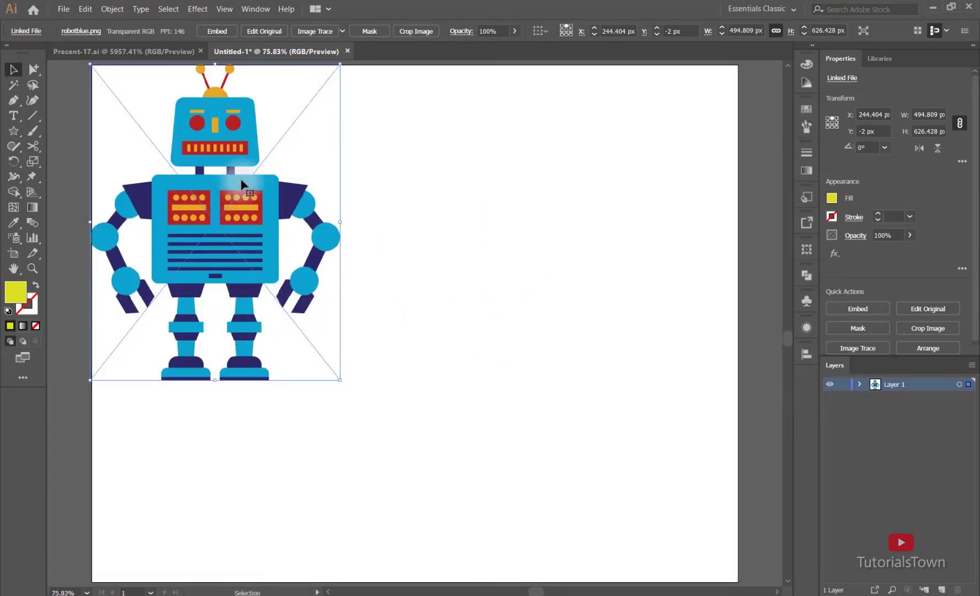
left_click(392, 168)
left_click_drag(223, 242, 235, 243)
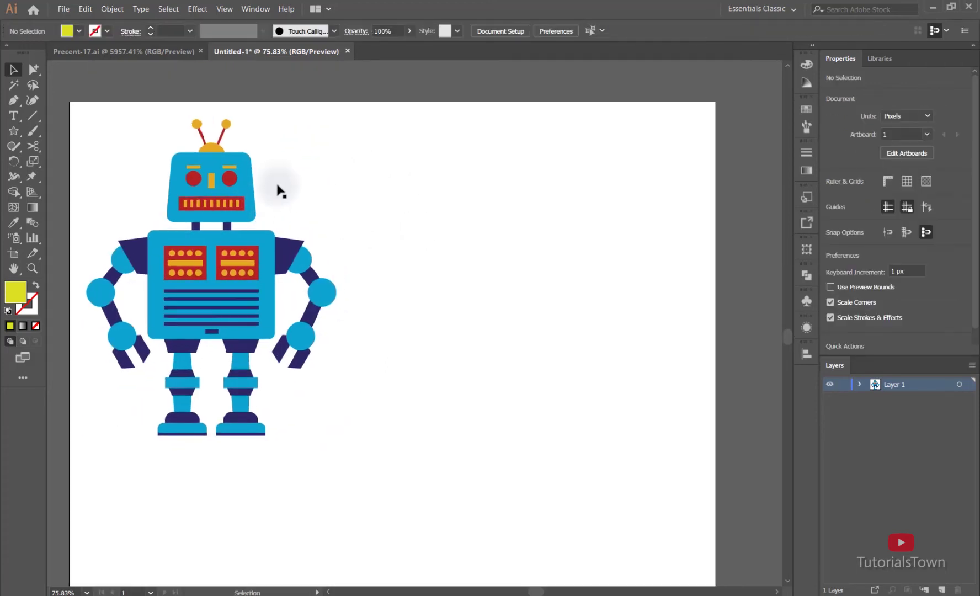
key("ctrl+space")
left_click_drag(167, 130, 691, 396)
left_click_drag(586, 315, 431, 257)
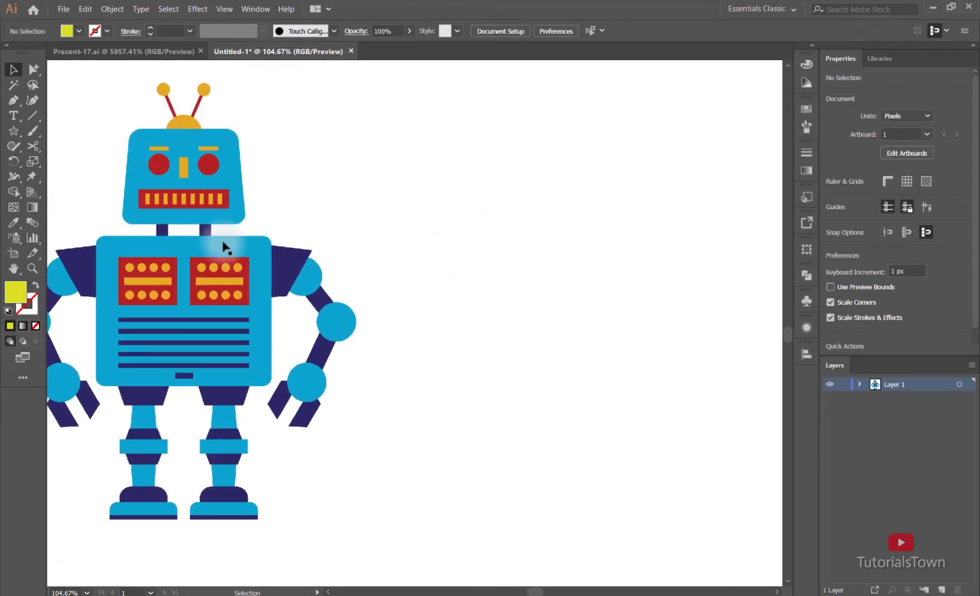
Select the placed robot image and lock it against editing.
left_click(281, 270)
left_click_drag(234, 294, 422, 281)
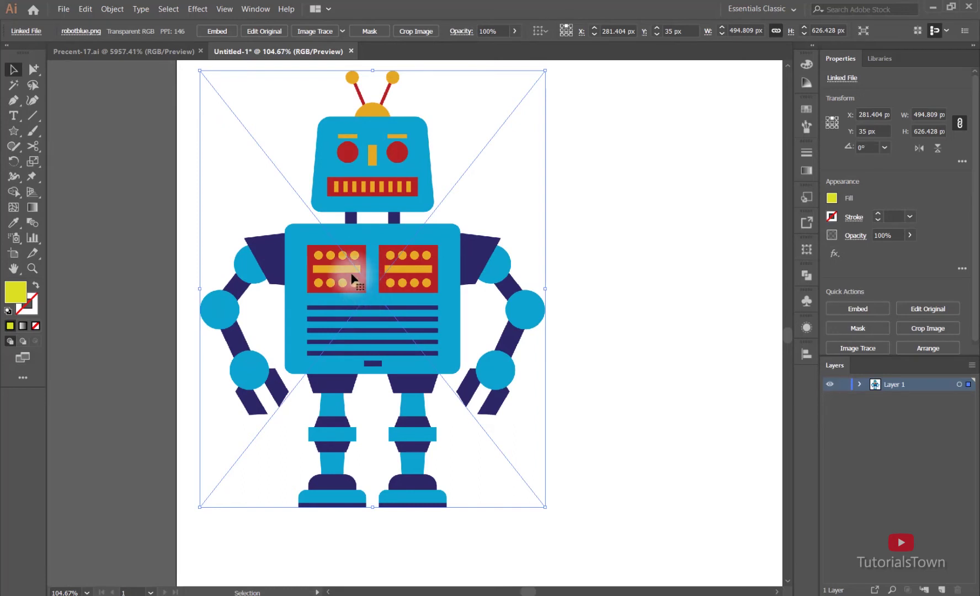
left_click_drag(647, 208, 417, 331)
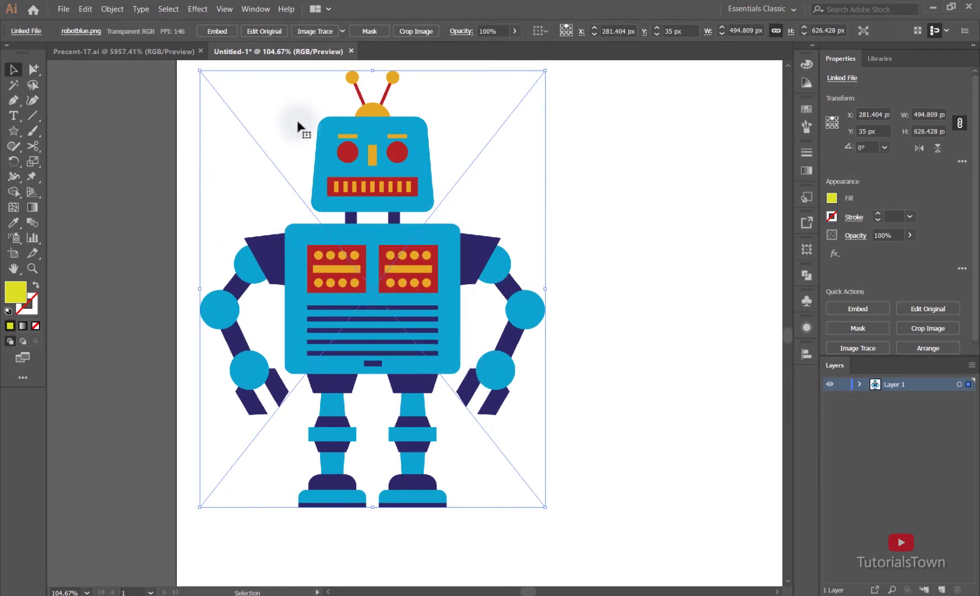
left_click(113, 13)
mouse_move(138, 74)
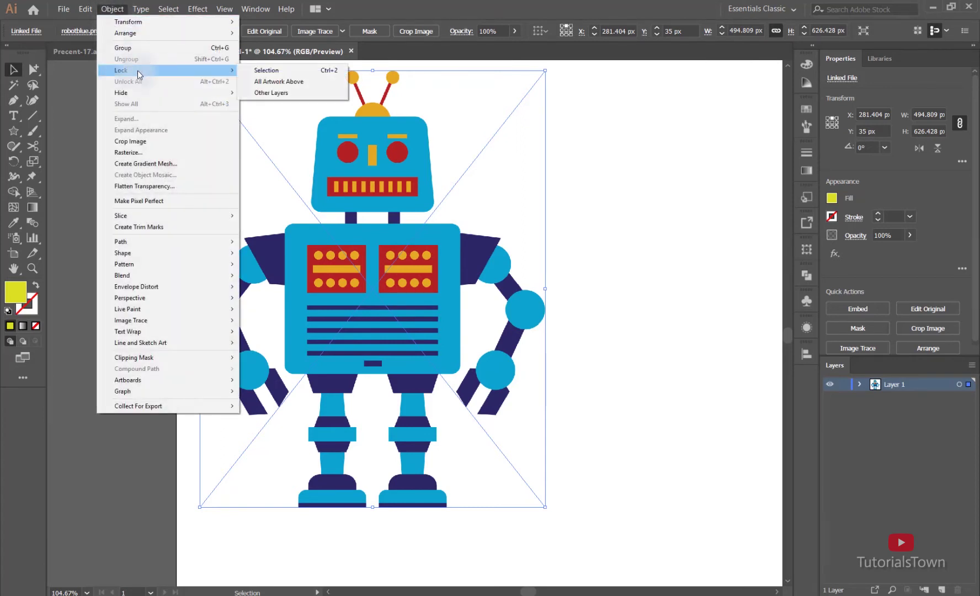
left_click(280, 73)
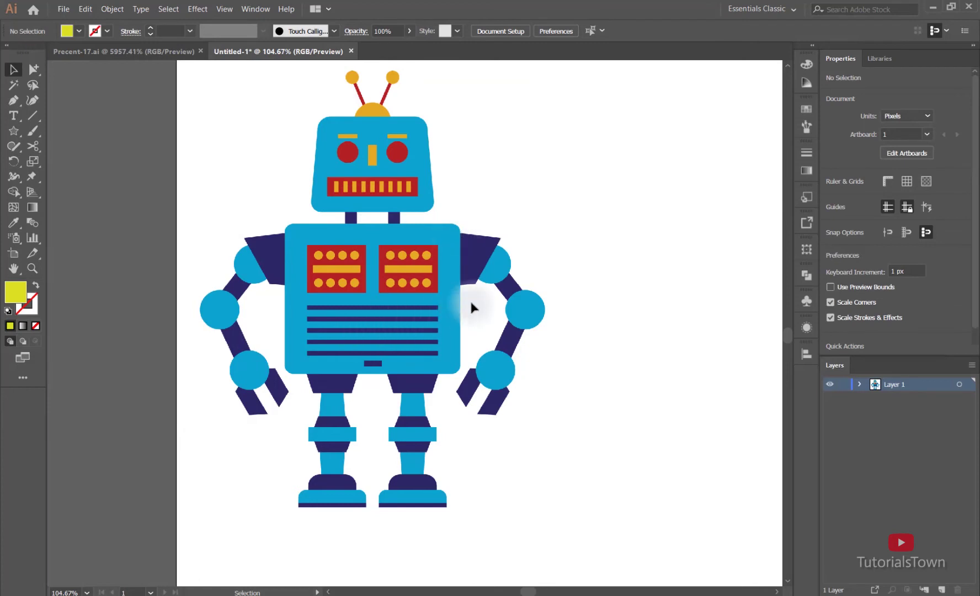
Draw a rectangle about 177 by 134 px beside the robot's head and round its corners to about 17 px.
left_click_drag(608, 250, 453, 288)
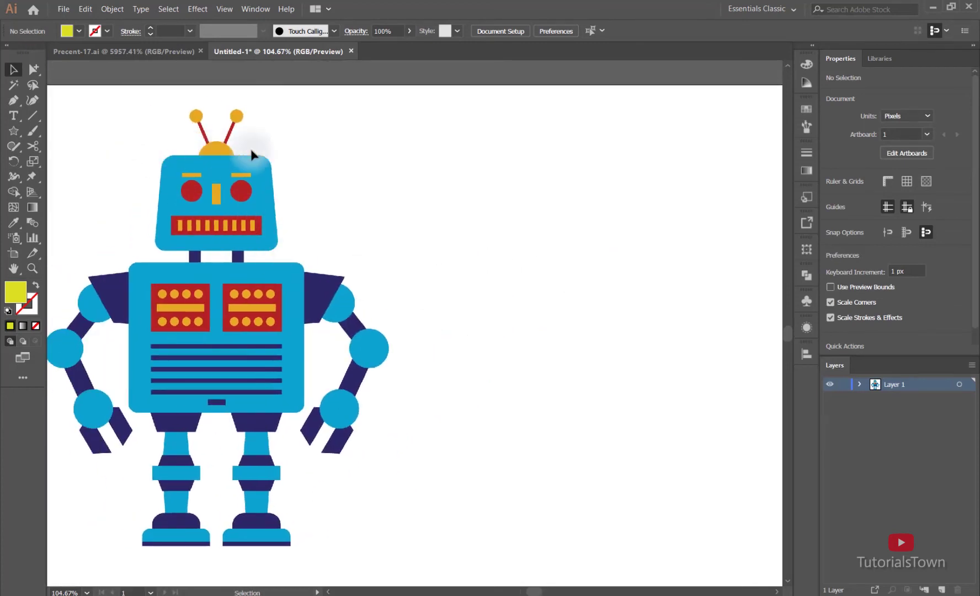
left_click_drag(138, 140, 434, 275)
left_click_drag(492, 284, 439, 291)
key("ctrl+minus")
key("ctrl+minus")
left_click_drag(518, 308, 464, 276)
left_click(12, 134)
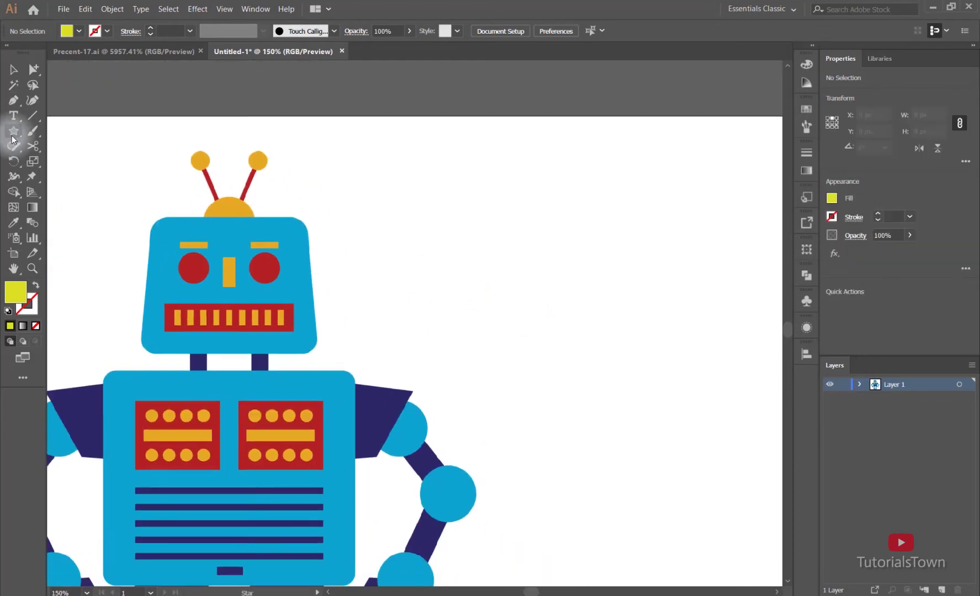
left_click(83, 128)
left_click_drag(388, 215, 565, 349)
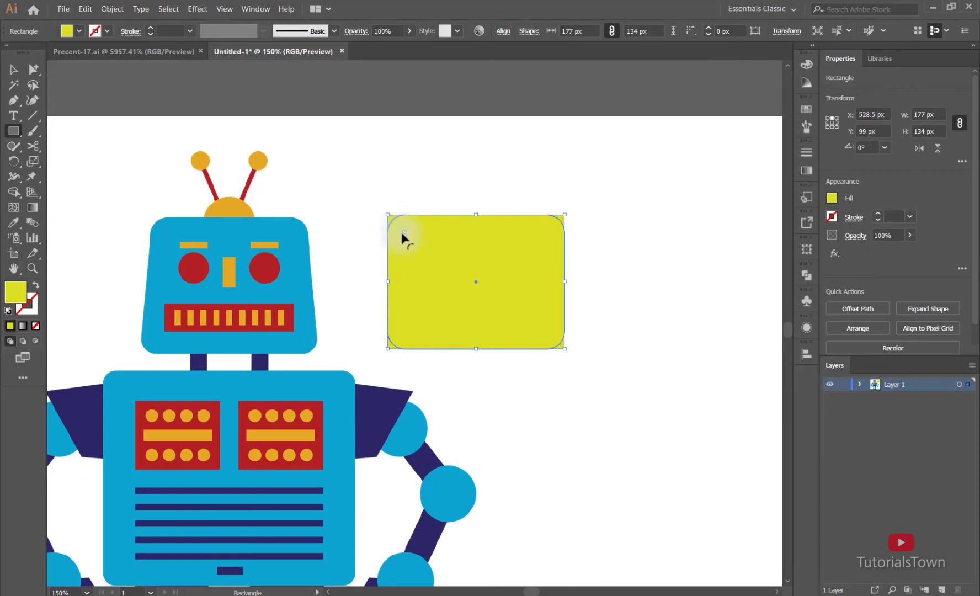
left_click_drag(402, 234, 402, 234)
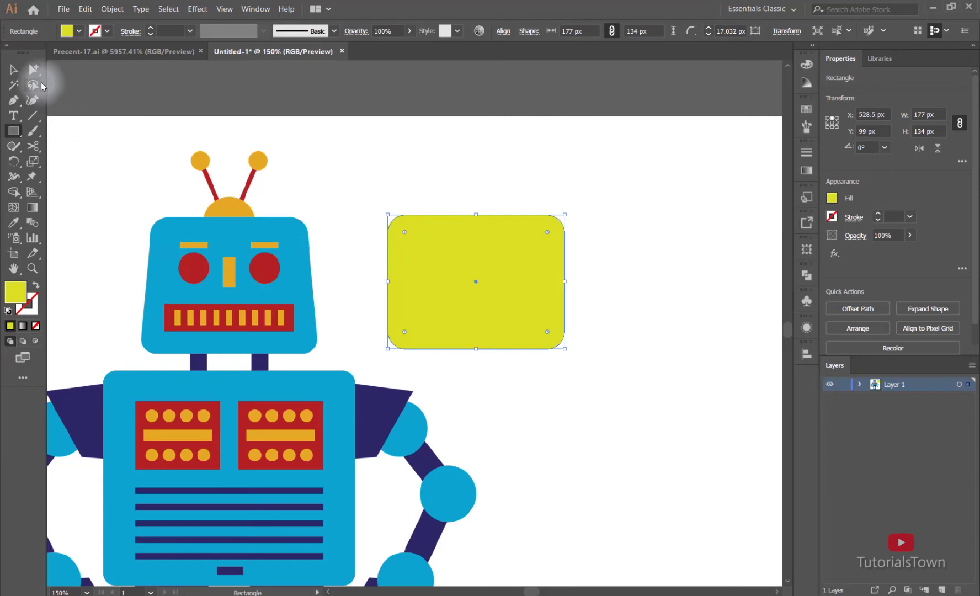
Use the Direct Selection tool to select the rectangle's upper-left corner anchors and nudge them about 10 px right.
left_click_drag(33, 69, 57, 75)
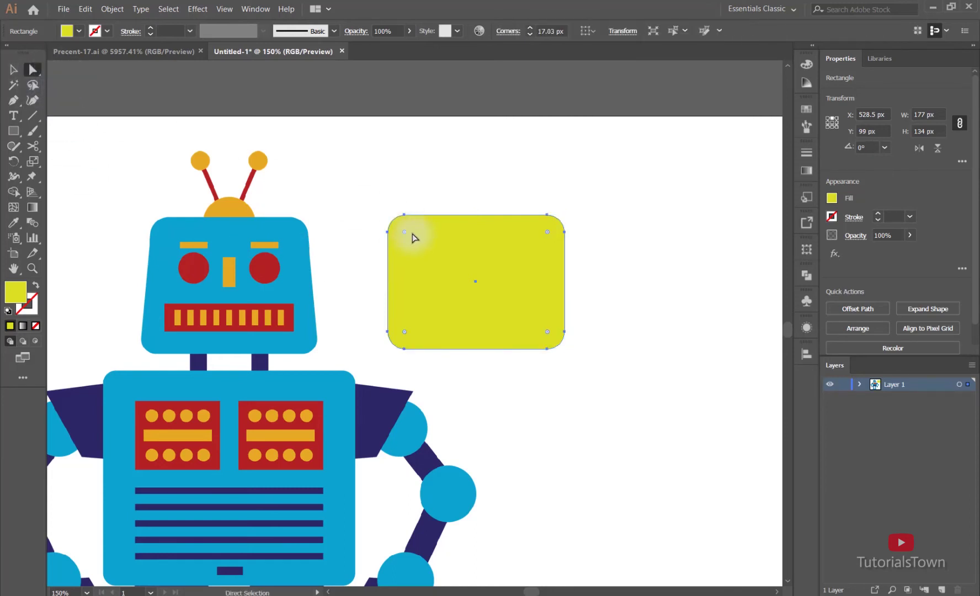
left_click_drag(382, 199, 417, 239)
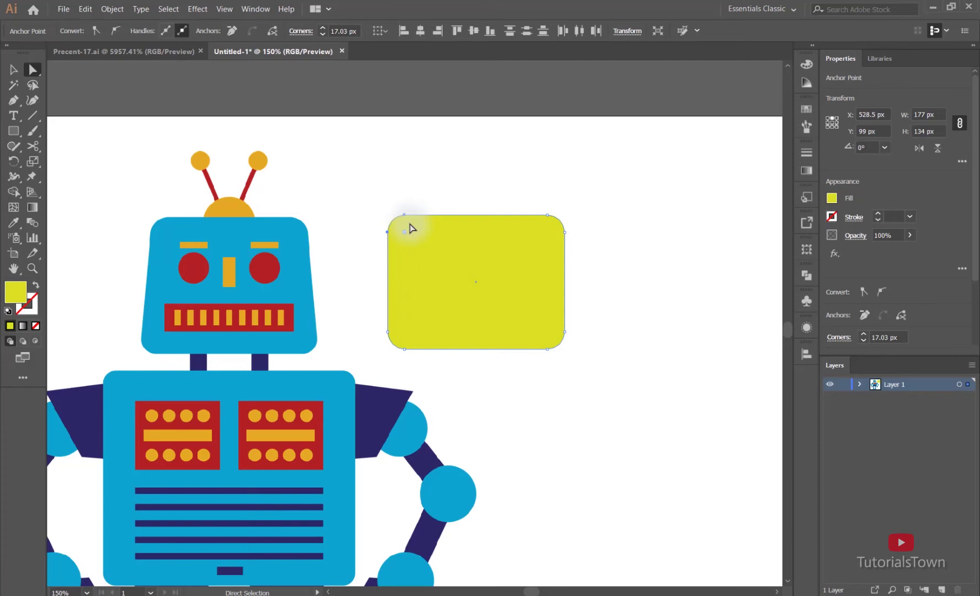
left_click_drag(381, 199, 416, 249)
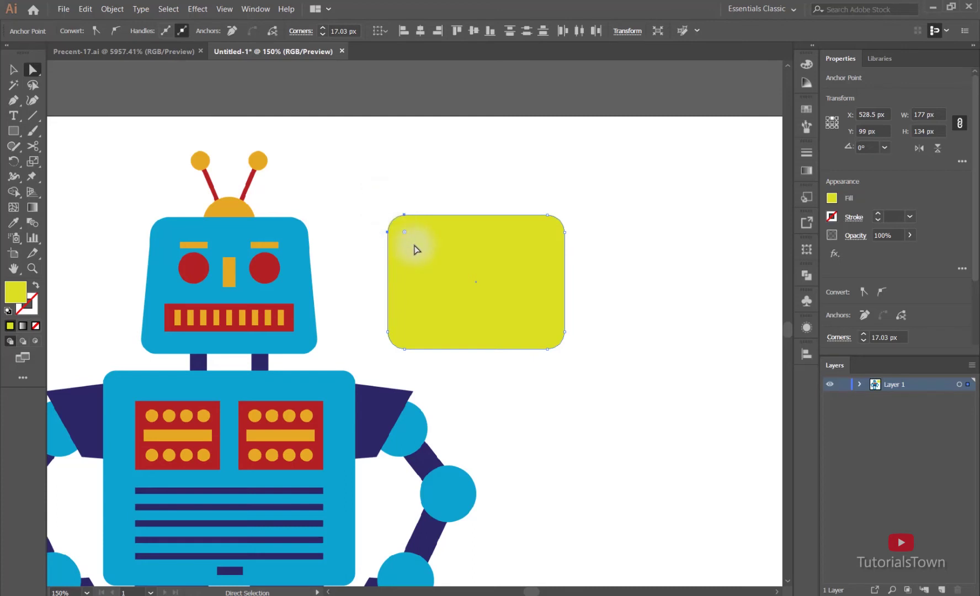
key("Right")
key("Right")
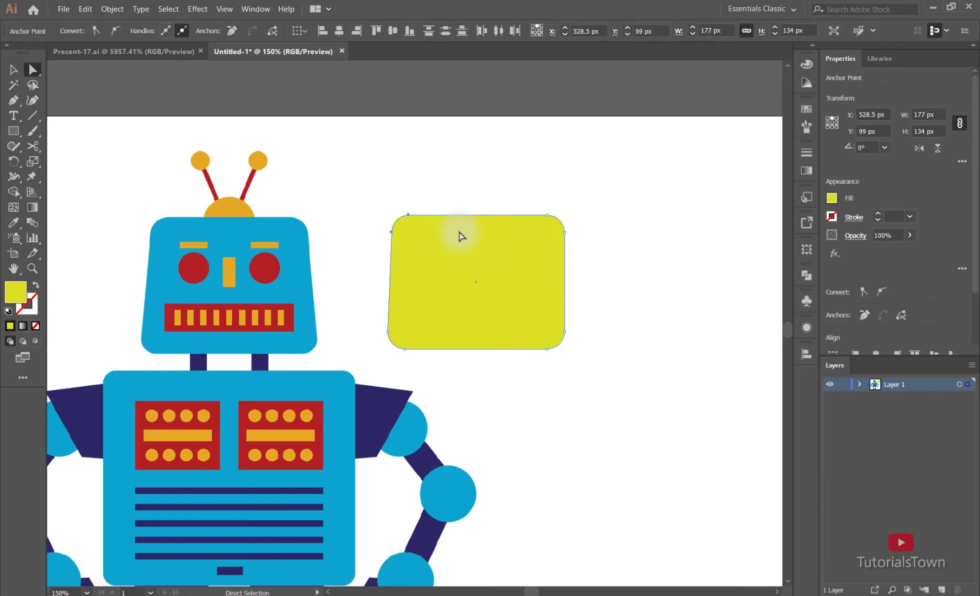
key("Right")
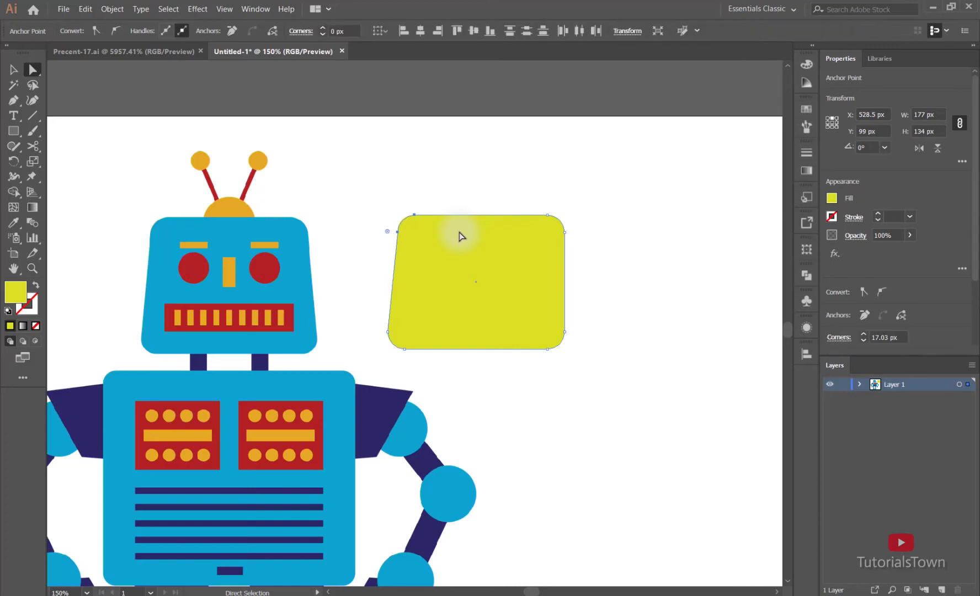
Nudge the rectangle's upper-right corner anchors about 10 px left to complete the trapezoid, and deselect it.
left_click_drag(598, 196, 519, 243)
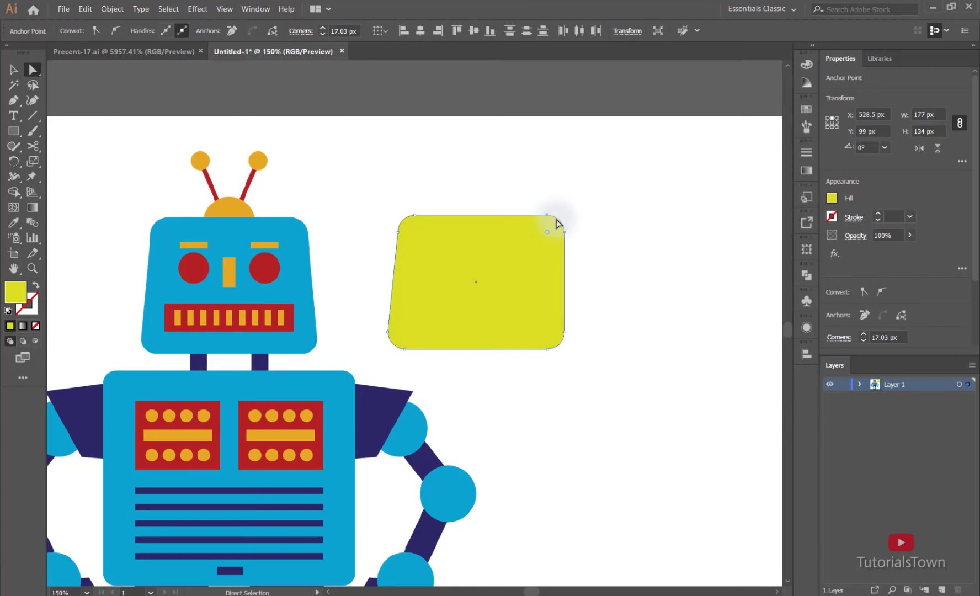
key("Left")
key("Left")
left_click(611, 301)
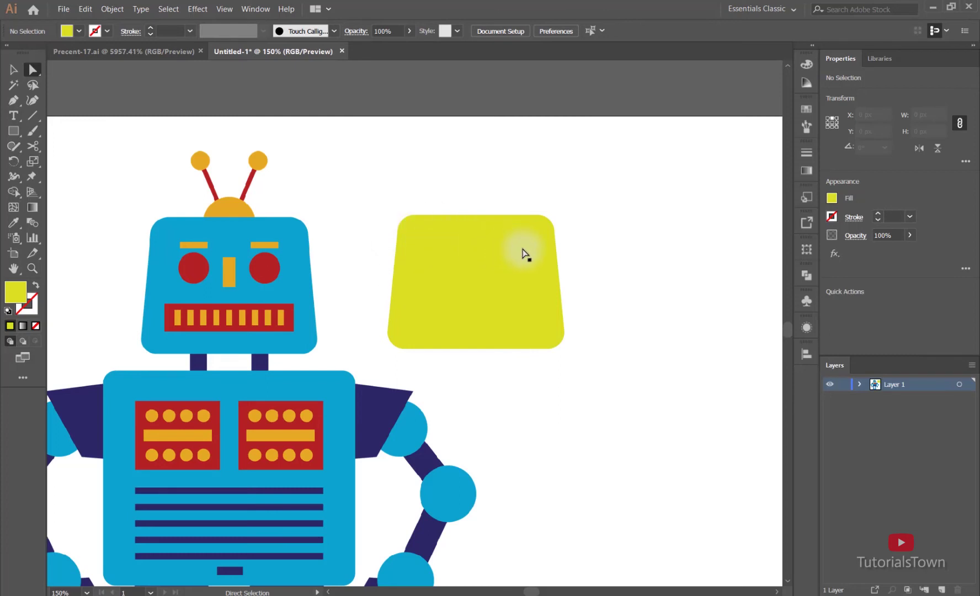
Select all the anchors on the trapezoid's right side and nudge them right to widen the shape to 179 px.
left_click_drag(611, 181, 519, 368)
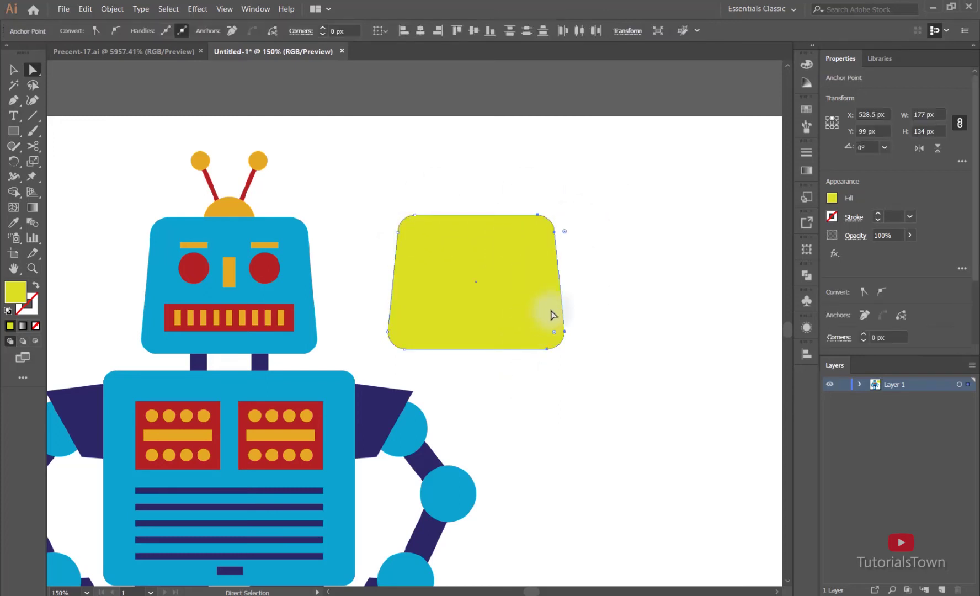
key("Right")
key("Right")
key("Right")
key("Right")
key("Right")
key("Right")
key("Right")
Try scaling the trapezoid down around its centre to about 133 px wide, examine its corners, and undo the scaling.
left_click(13, 70)
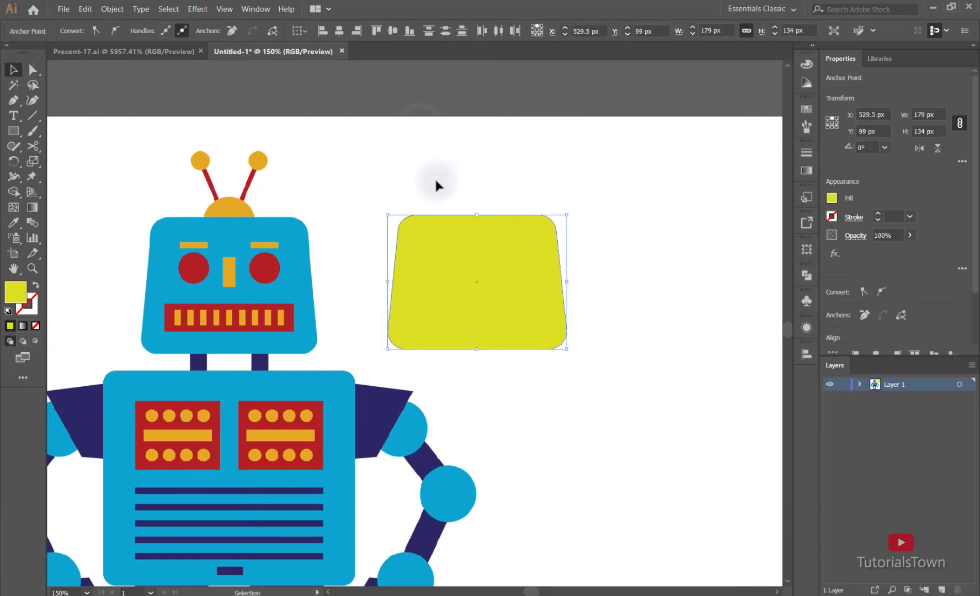
left_click(534, 247)
left_click_drag(567, 214, 543, 232)
key("a")
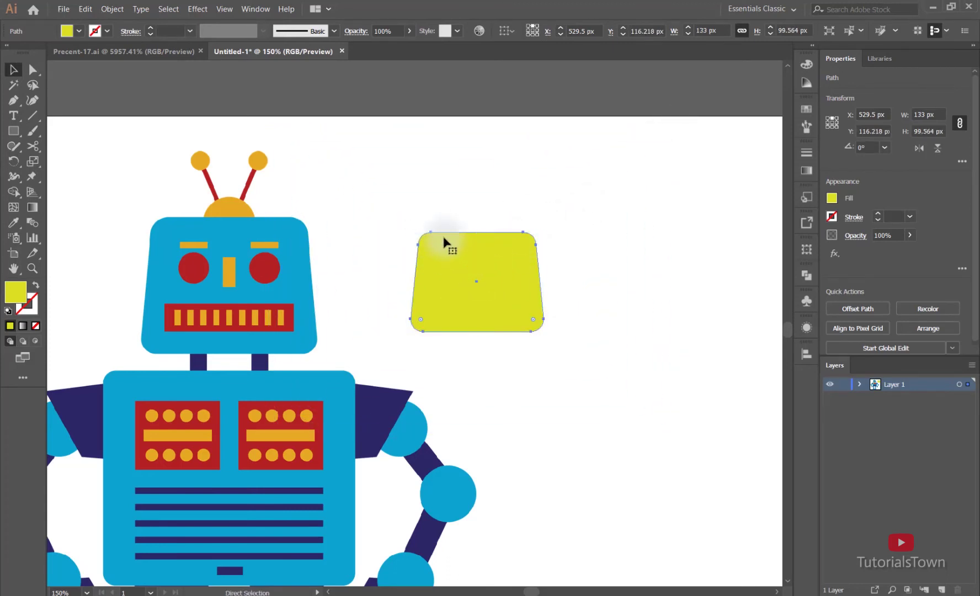
key("ctrl+z")
key("v")
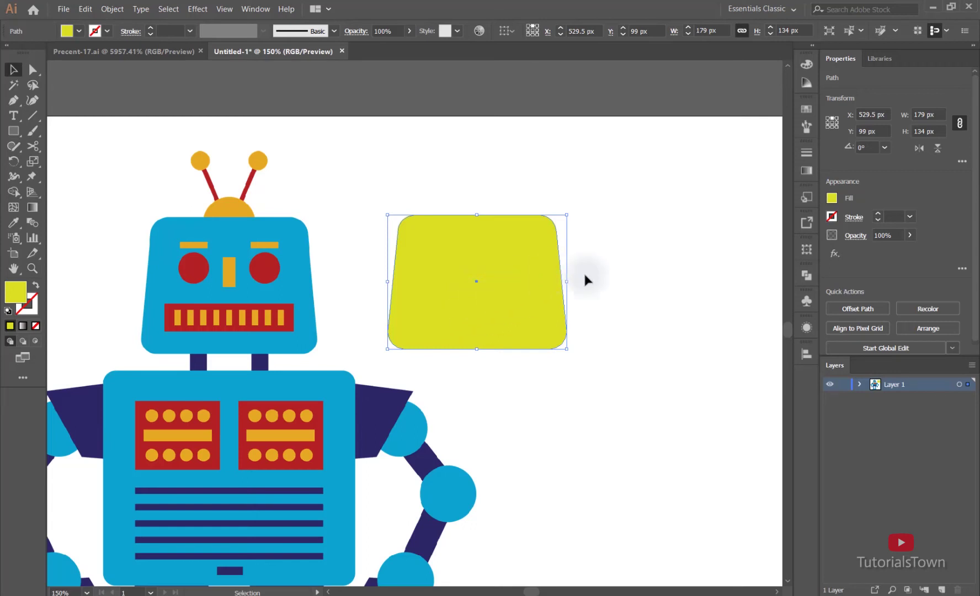
Open the Transform settings for the trapezoid and turn off Scale Corners.
left_click(249, 10)
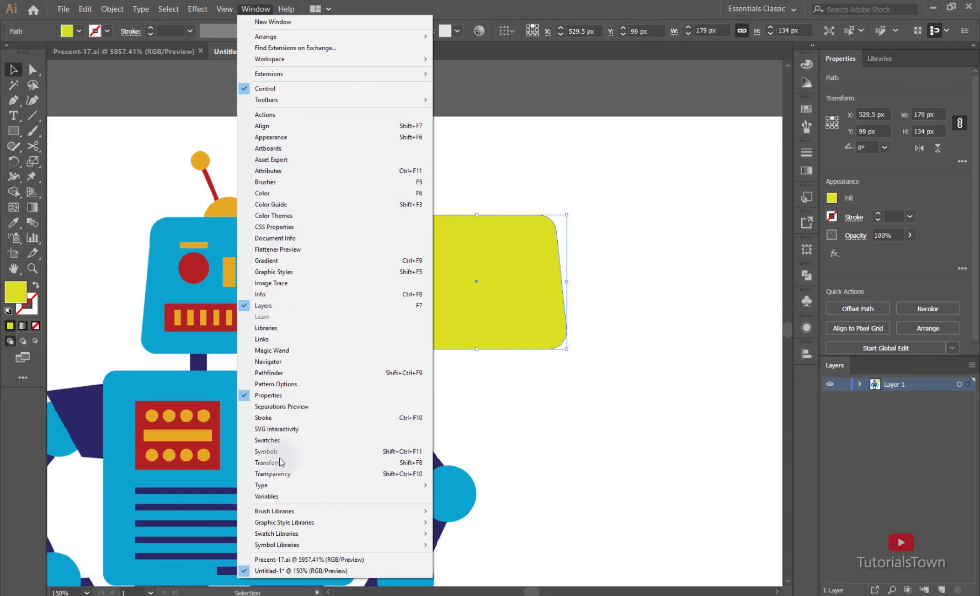
left_click(271, 462)
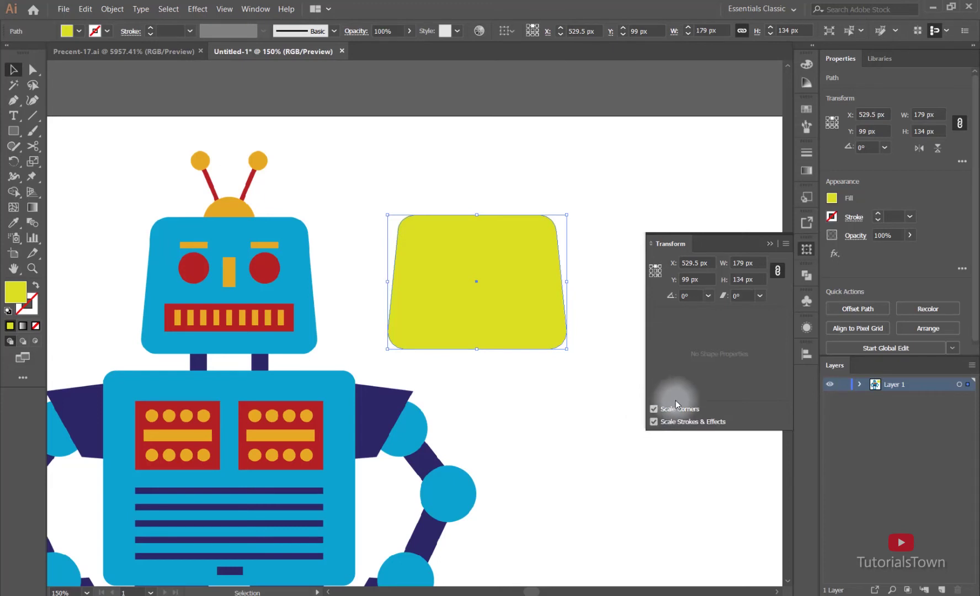
left_click(654, 410)
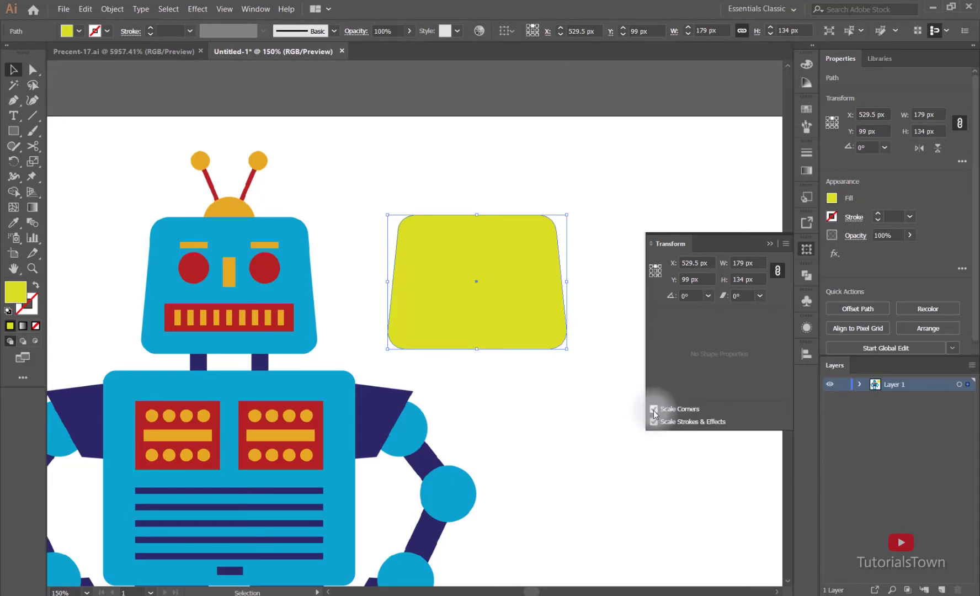
left_click(654, 409)
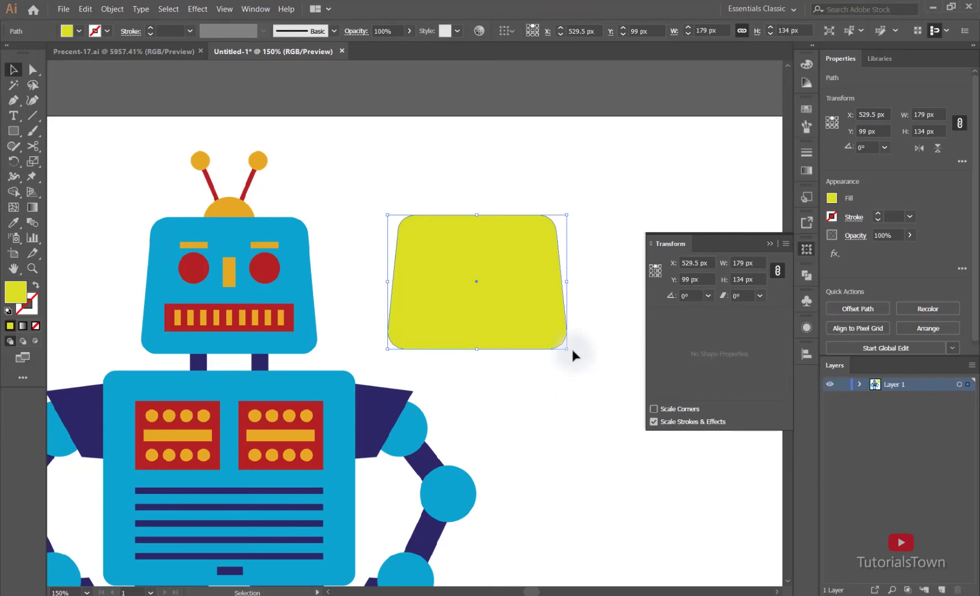
Scale the trapezoid down around its centre to about 27 by 20 px, and reselect it.
left_click_drag(569, 352, 491, 309)
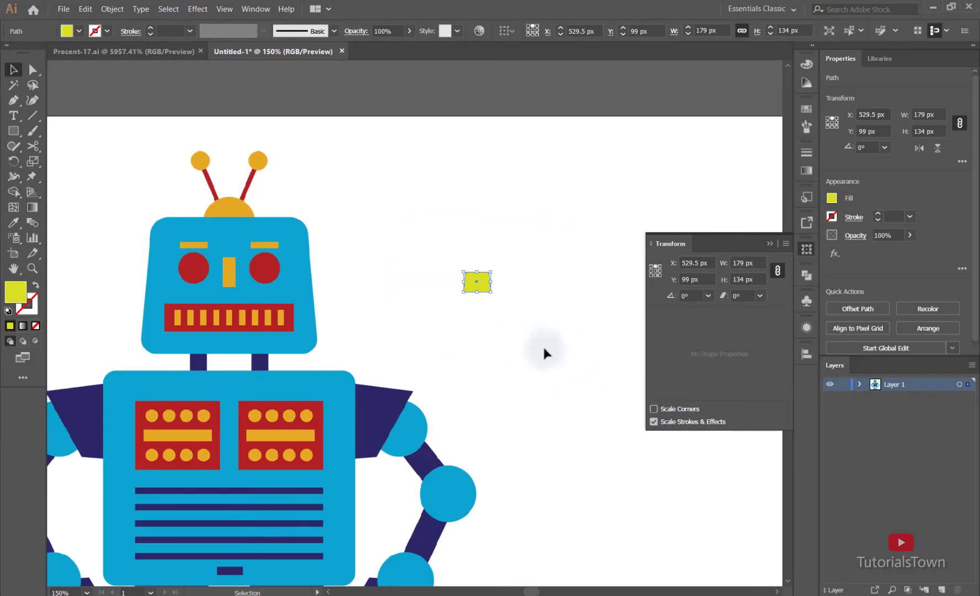
left_click(484, 352)
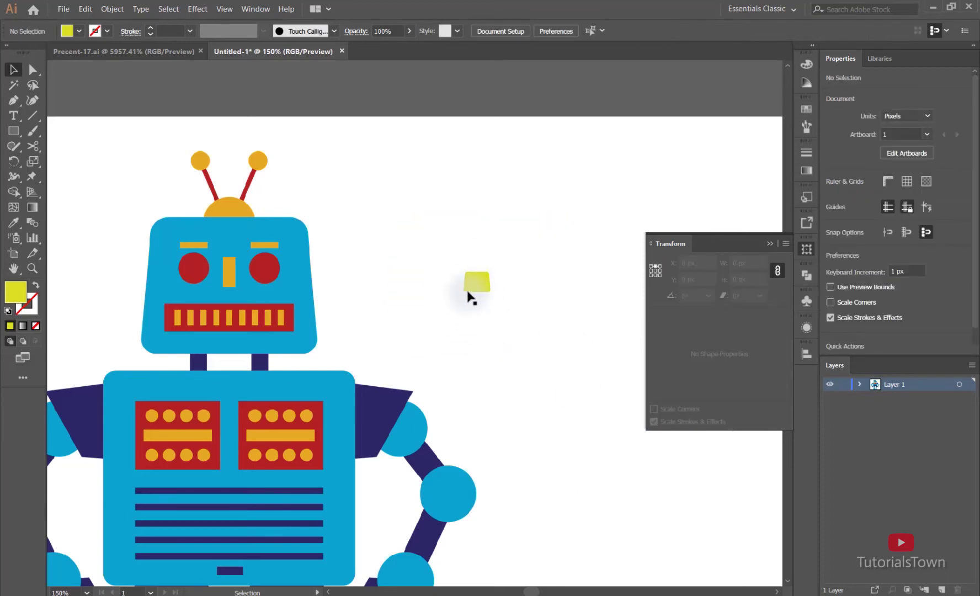
left_click(476, 286)
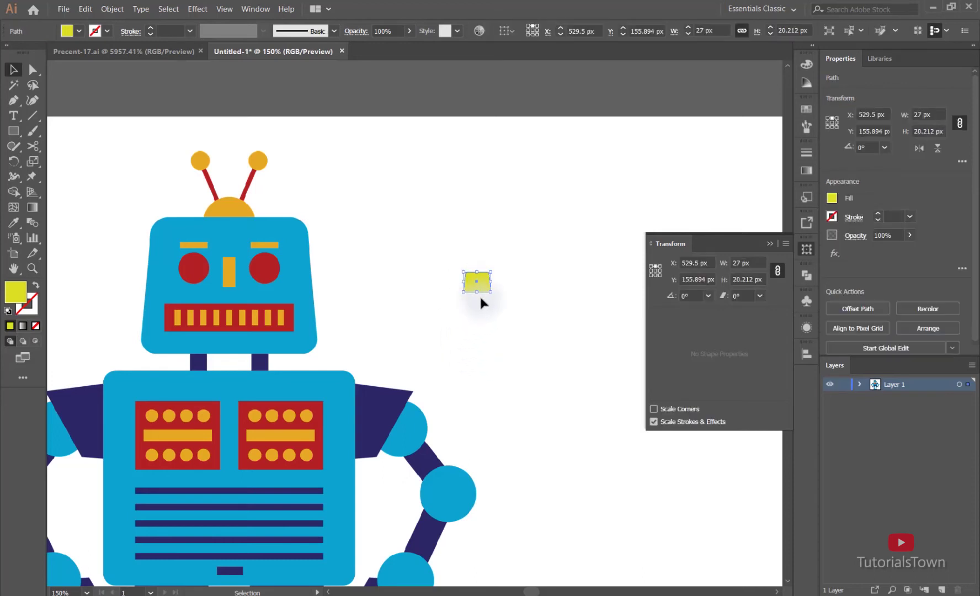
Undo the trapezoid's scaling, turn Scale Corners back on for it, and close the Transform settings.
key("ctrl+z")
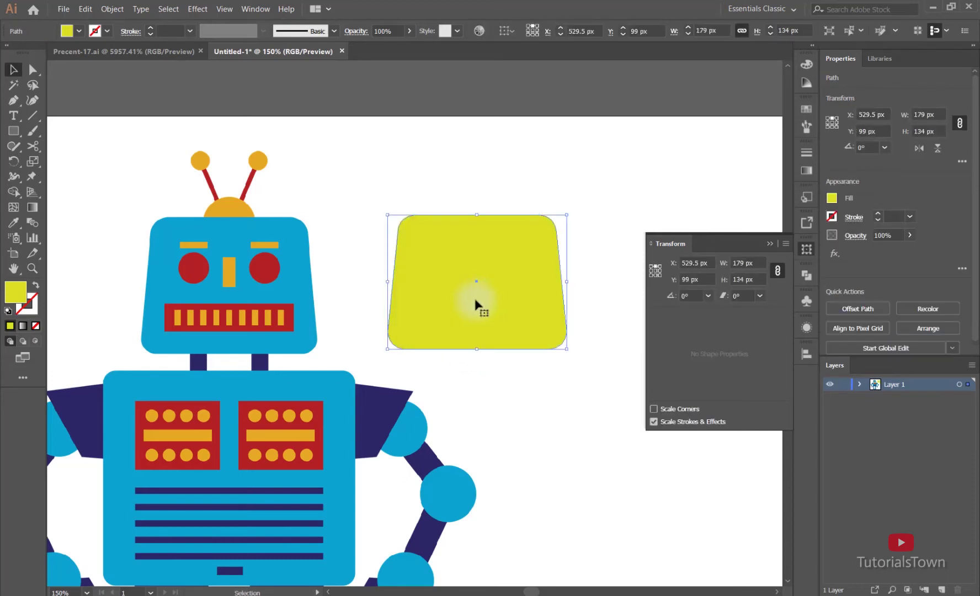
left_click(654, 408)
left_click(501, 411)
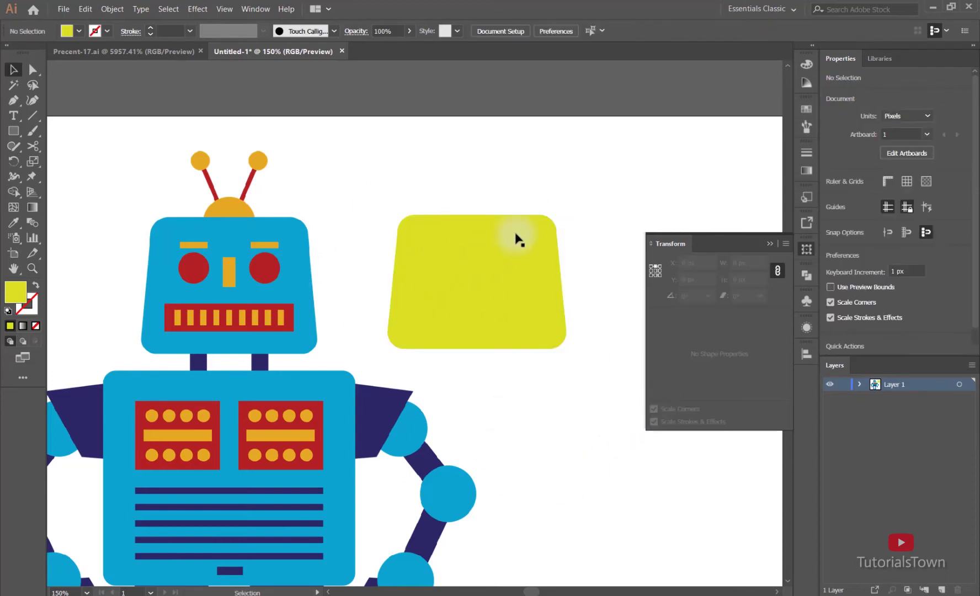
left_click(436, 228)
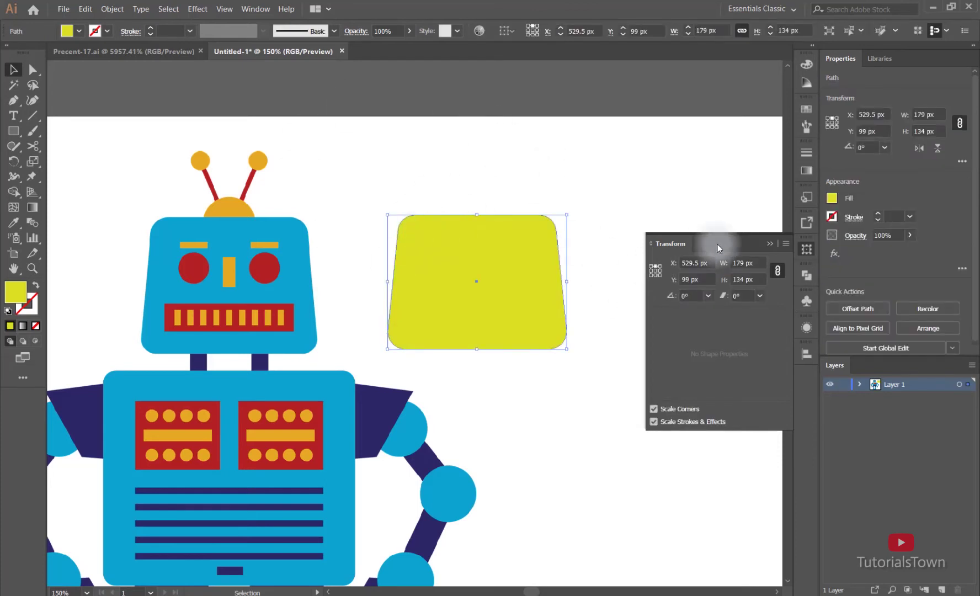
left_click(765, 243)
Move the yellow trapezoid right, away from the robot, to X 595.5 px, and deselect it.
key("a")
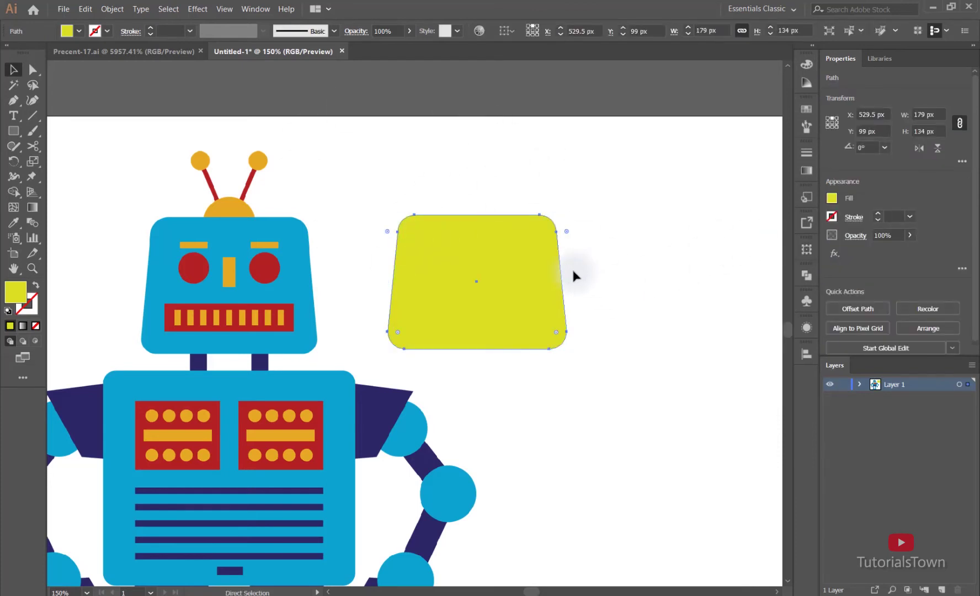
key("ctrl+1")
key("v")
left_click_drag(295, 340, 258, 263)
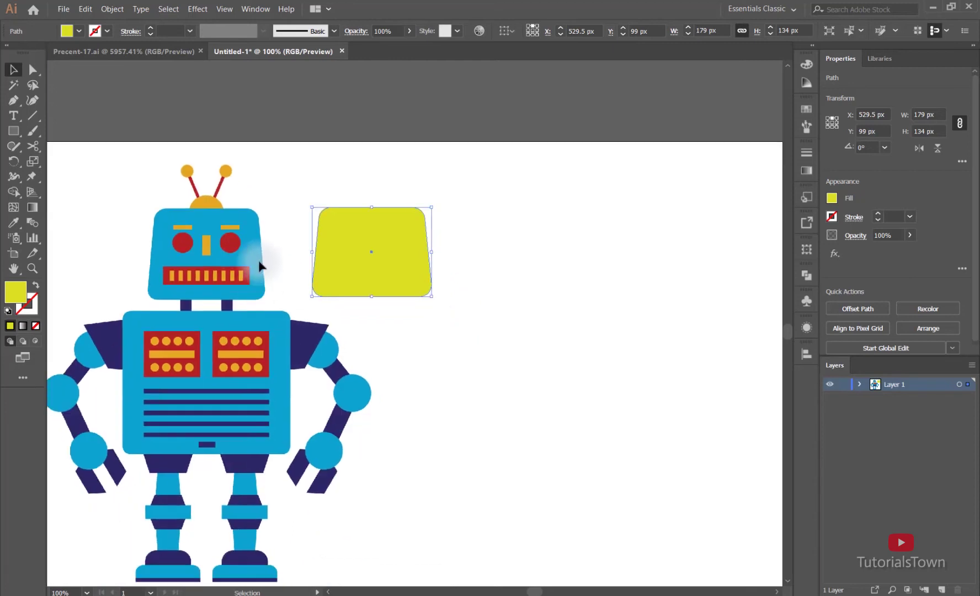
left_click_drag(417, 260, 417, 261)
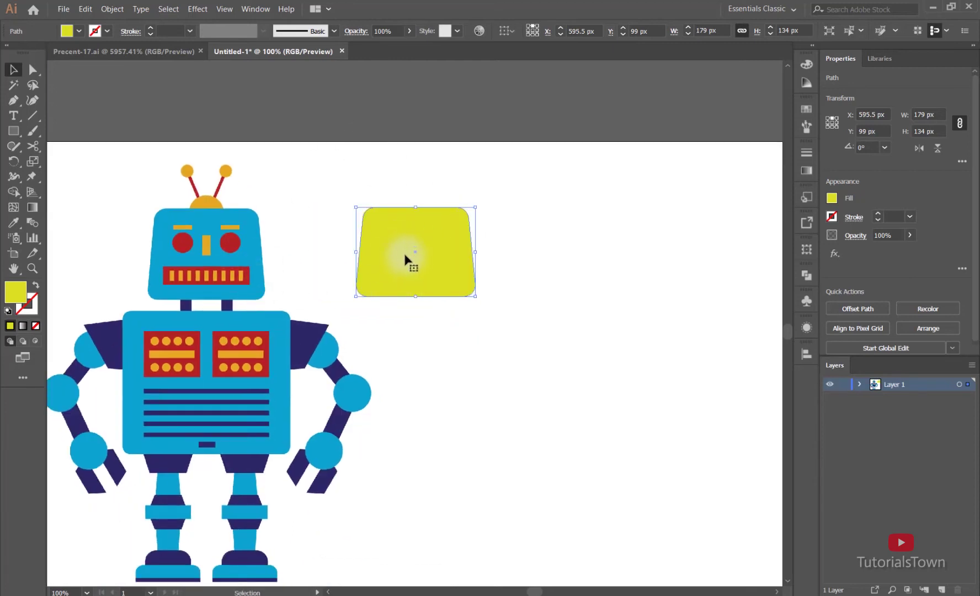
left_click(469, 177)
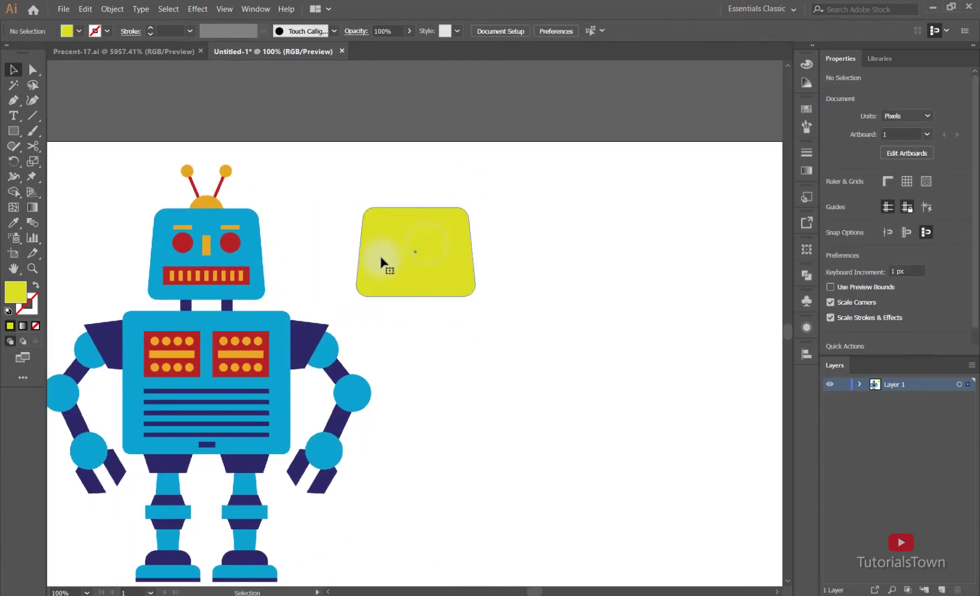
left_click(408, 249)
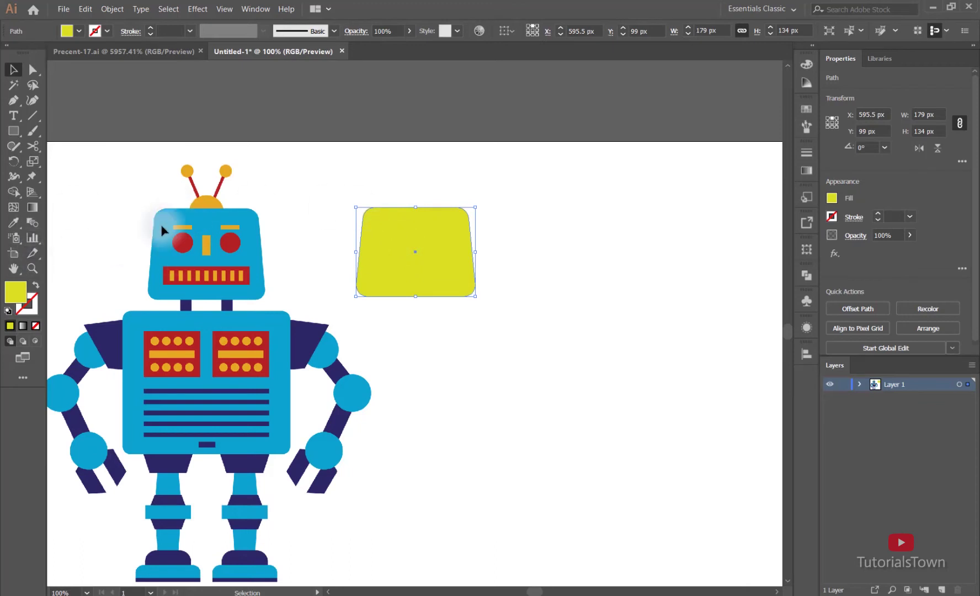
left_click(458, 190)
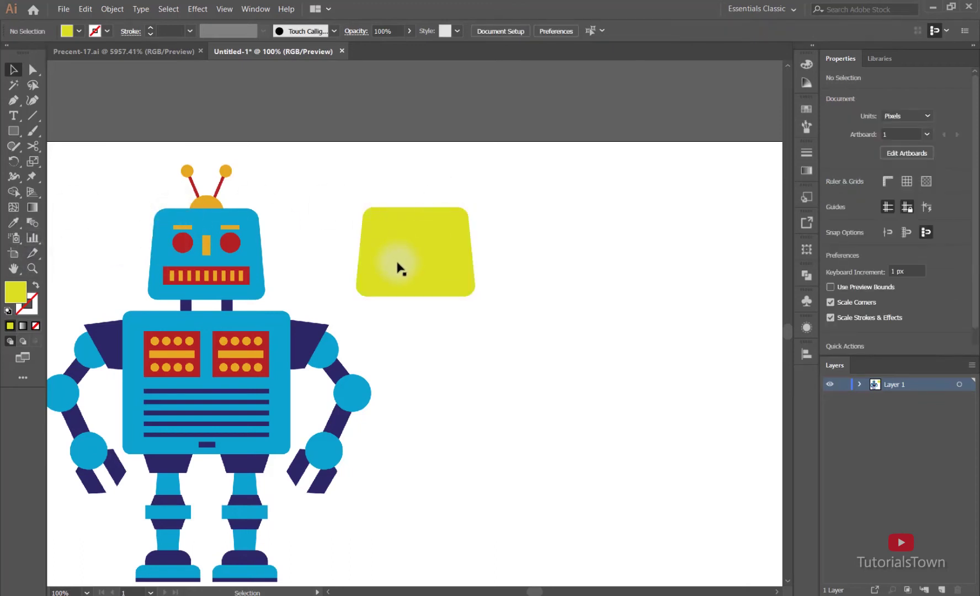
With the Eyedropper, try the robot head's blue, eye's red and dome's orange on the trapezoid, ending on the eye's red.
left_click(439, 265)
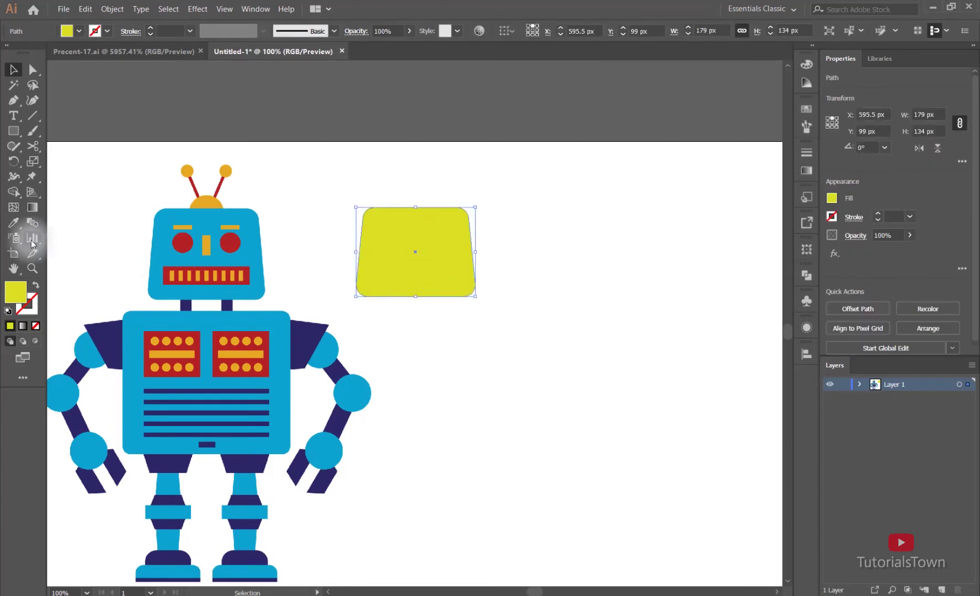
left_click(13, 223)
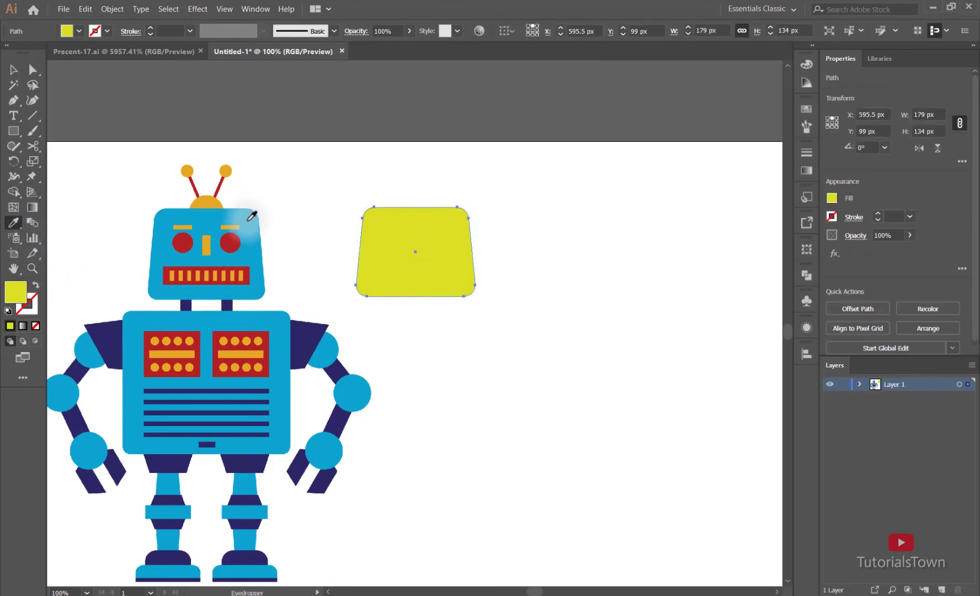
left_click(250, 218)
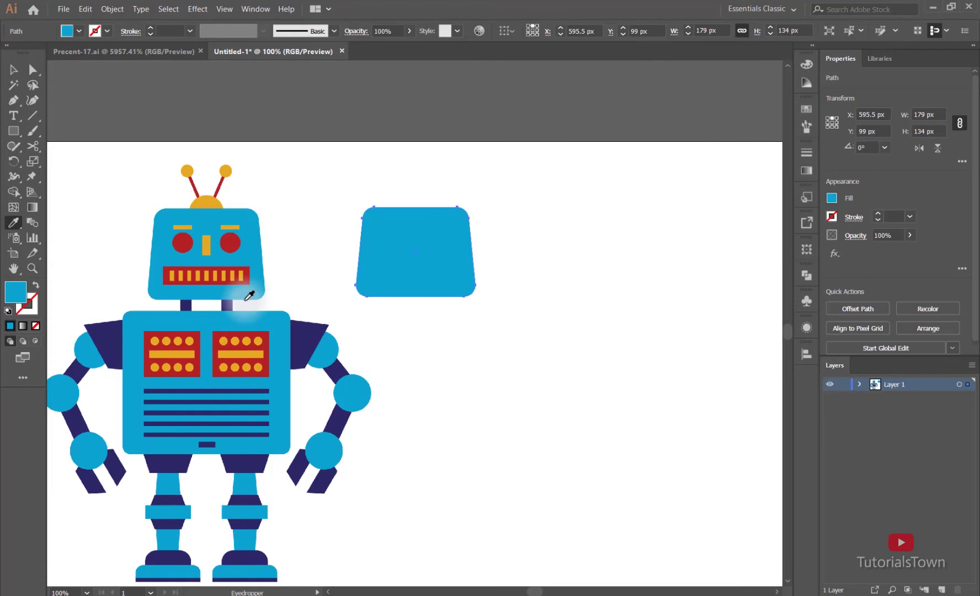
left_click(233, 240)
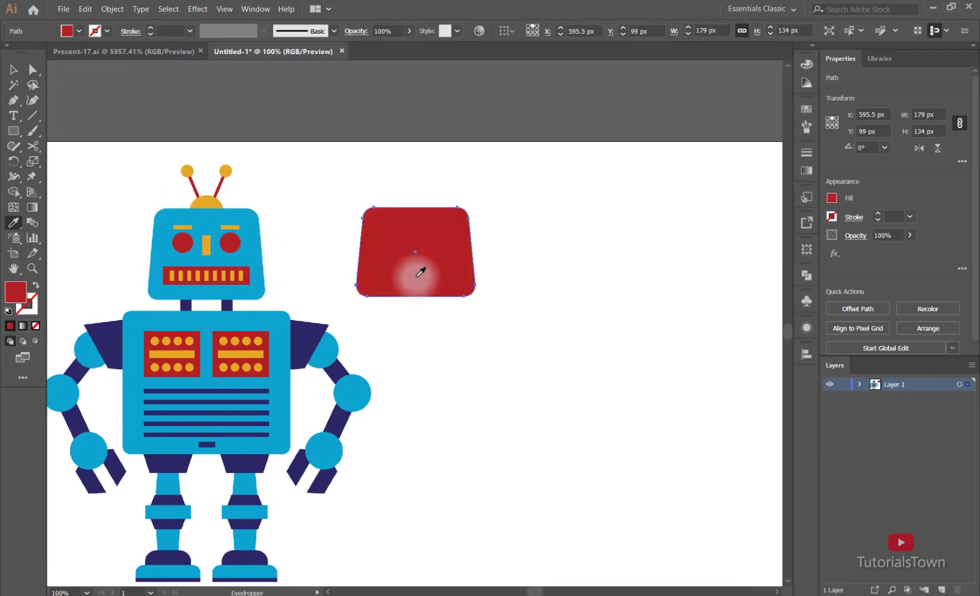
left_click(212, 202)
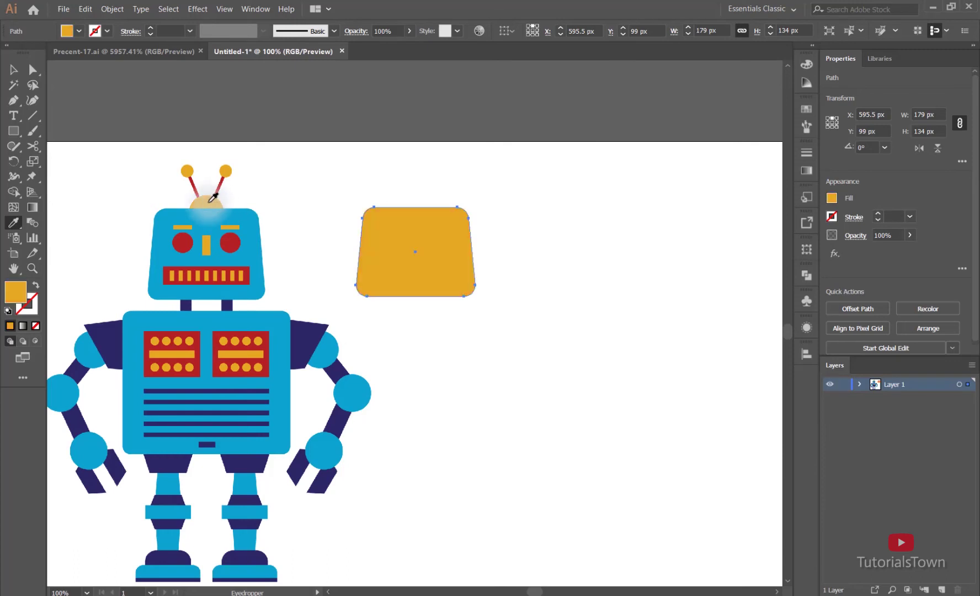
left_click(227, 241)
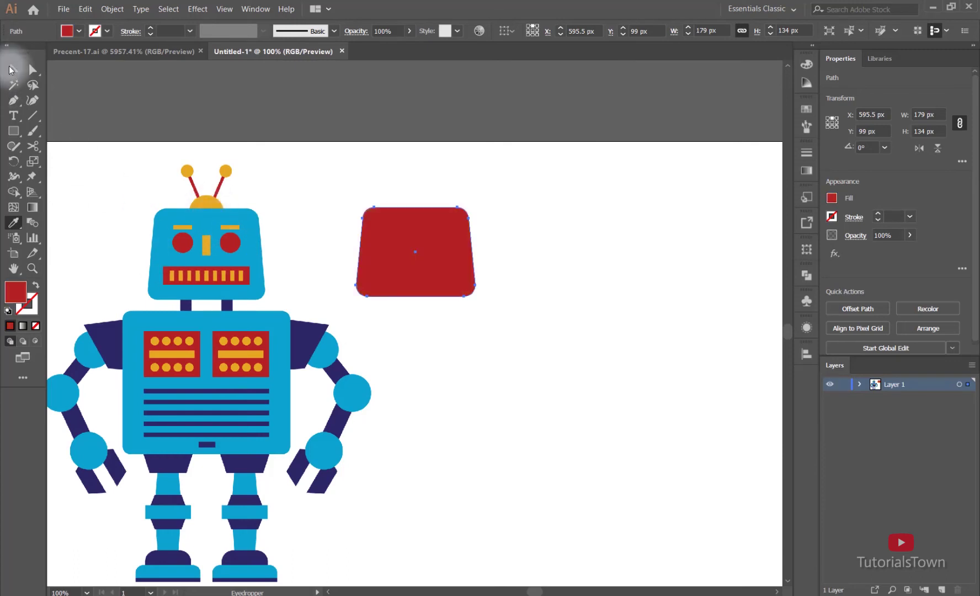
Move the red trapezoid further right to X 685.5 px at the same height.
left_click(9, 69)
left_click(422, 298)
left_click_drag(427, 278, 477, 277)
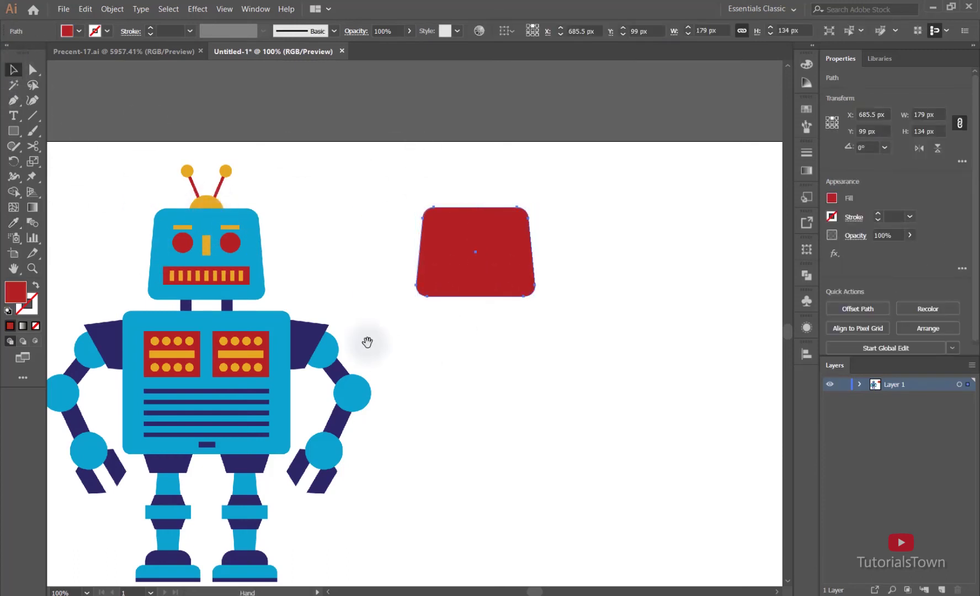
Draw a circle about 38 px in diameter over the right edge of the robot's head, beside its eye.
left_click_drag(275, 259, 303, 250)
left_click_drag(198, 217, 318, 295)
left_click_drag(278, 265, 282, 345)
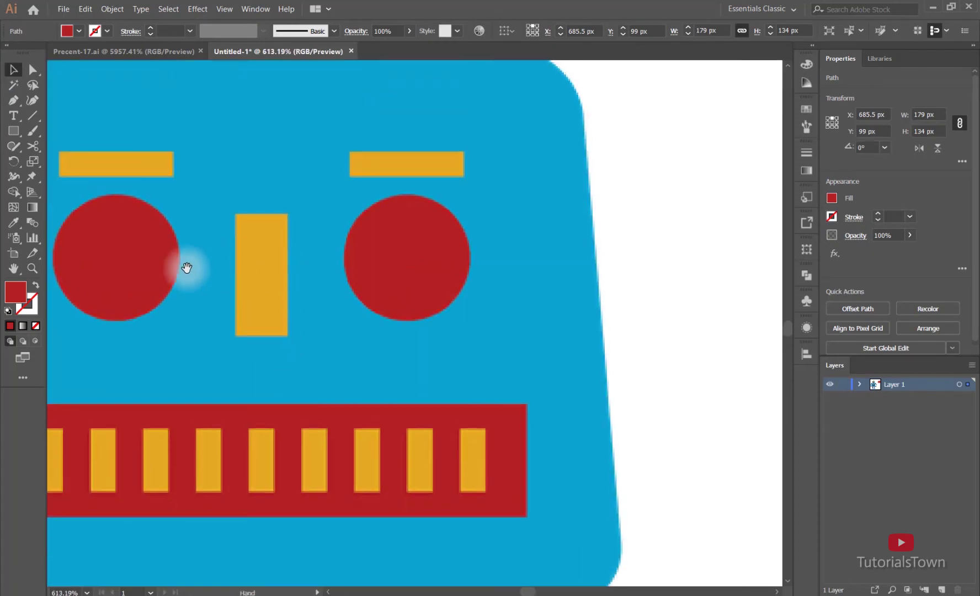
left_click(13, 131)
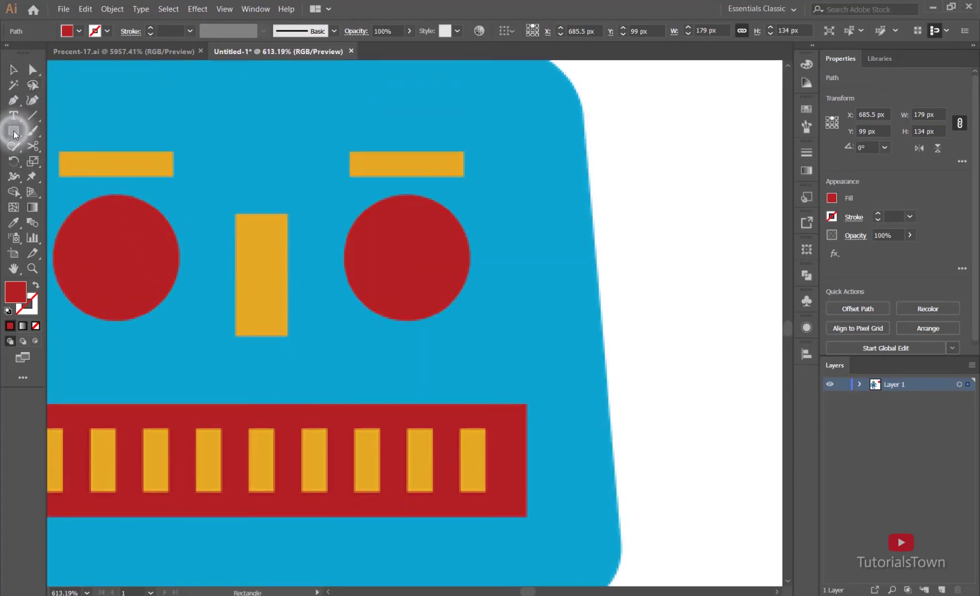
left_click_drag(13, 133, 90, 163)
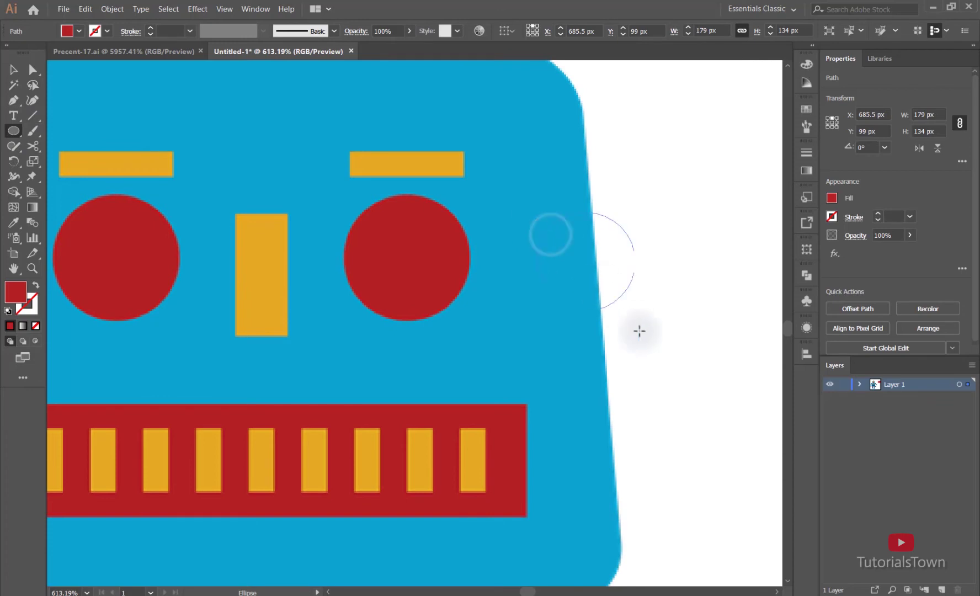
left_click_drag(639, 331, 685, 336)
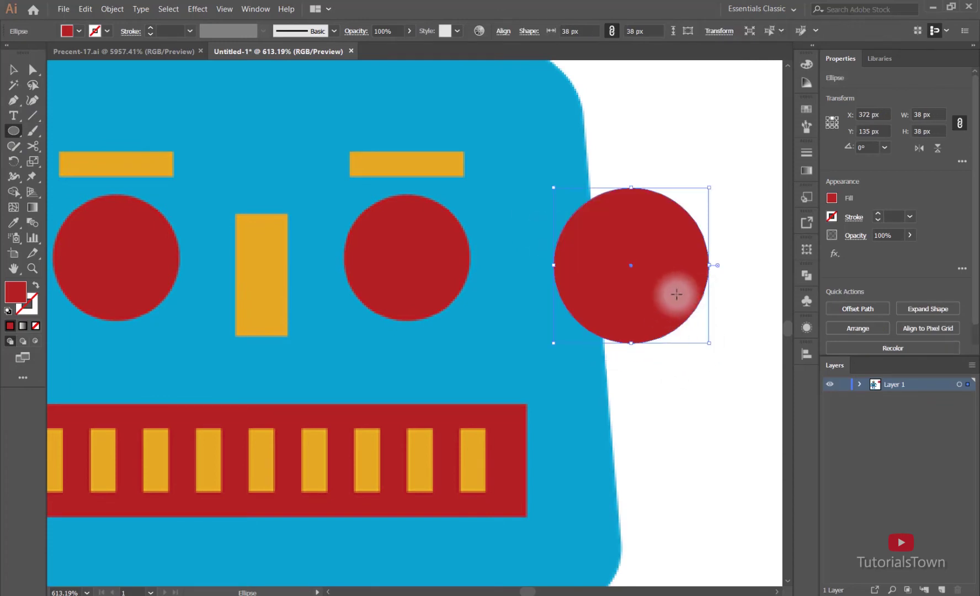
Fill the new circle with the orange of the robot's eyebrow using the Eyedropper, and deselect it.
key("i")
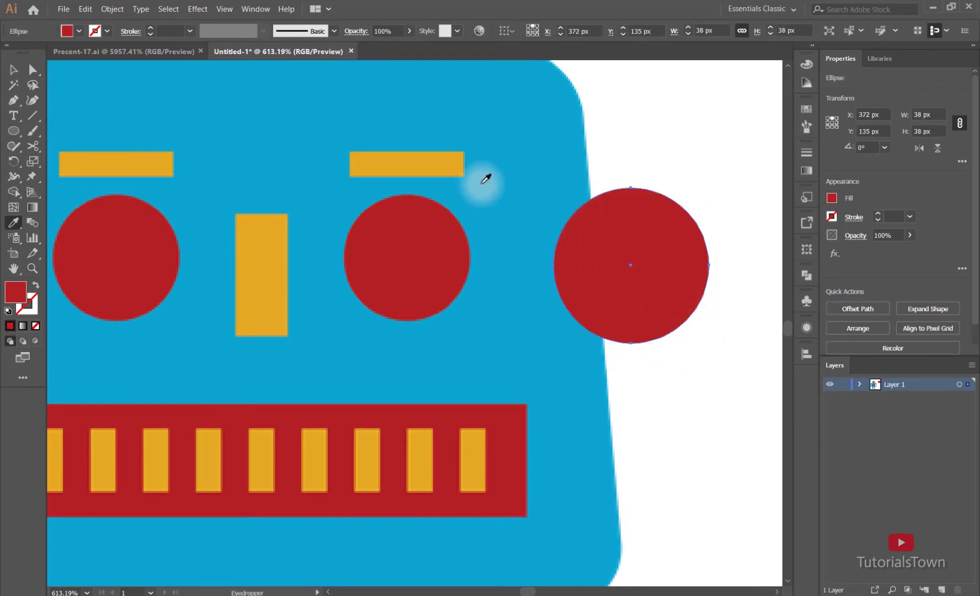
left_click(450, 164)
left_click(14, 70)
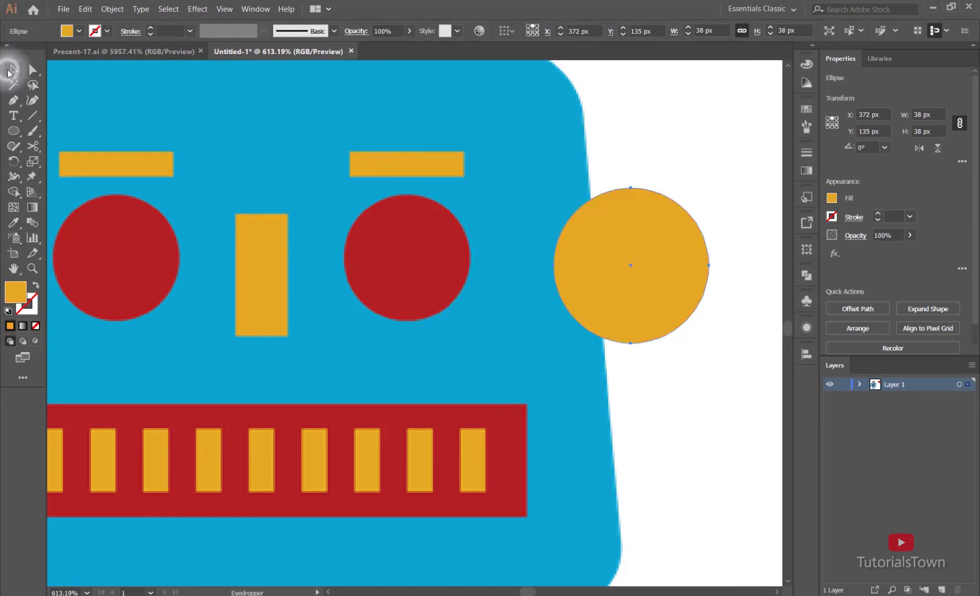
left_click(580, 111)
Draw a rectangle about 38 by 5 px across the middle of the orange circle, matching the circle's width.
left_click_drag(562, 216, 375, 332)
left_click_drag(308, 274, 288, 220)
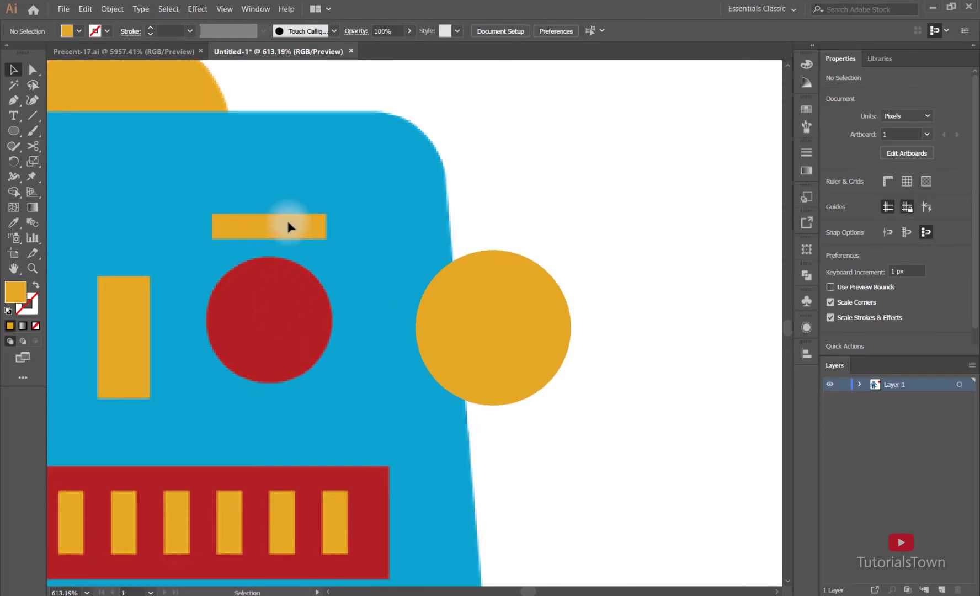
left_click_drag(13, 131, 78, 137)
left_click(78, 136)
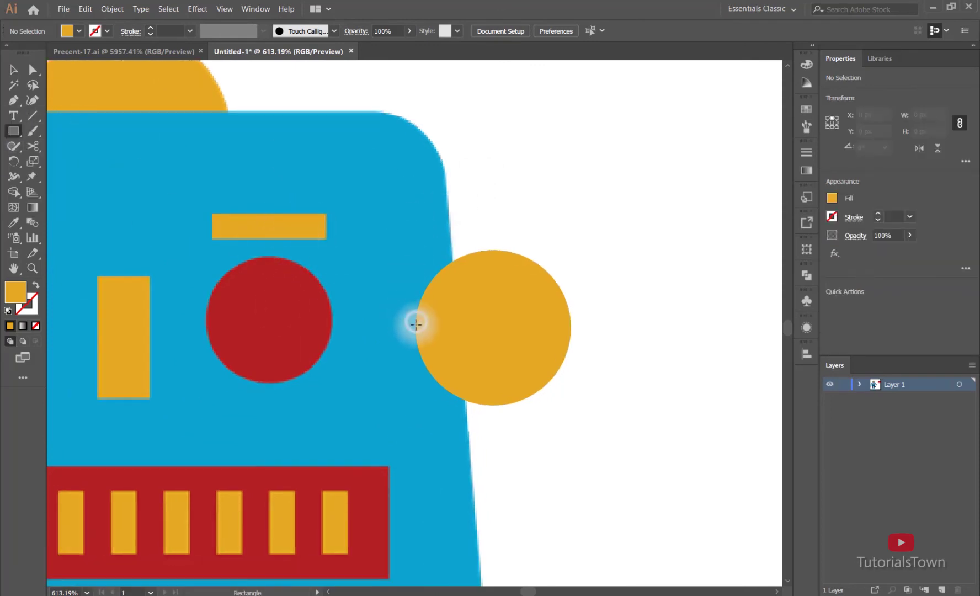
left_click_drag(415, 322, 571, 340)
left_click(13, 70)
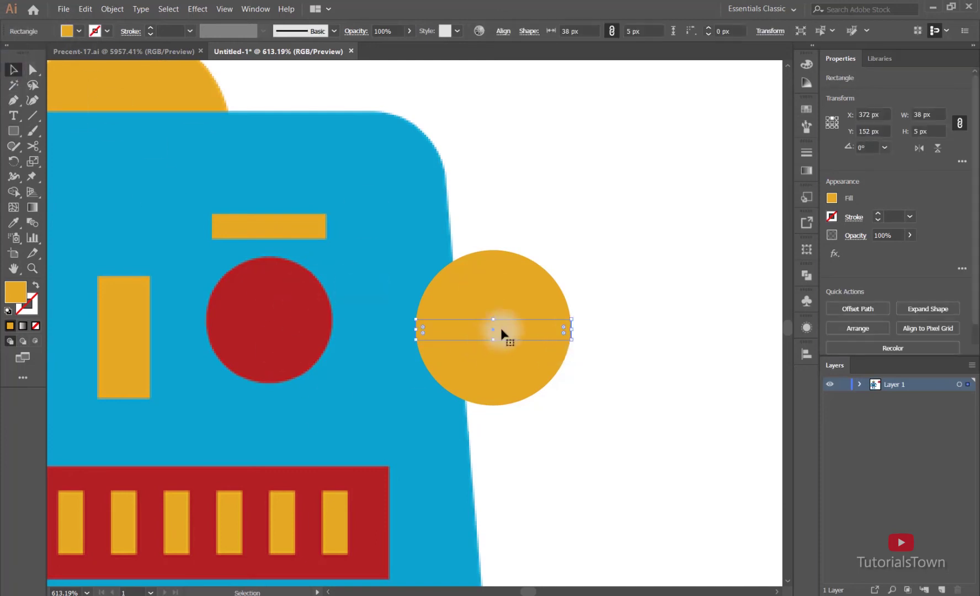
Move the thin rectangle straight up above the orange circle as an eyebrow and thicken it to about 7 px.
left_click_drag(500, 327, 491, 206)
key("ctrl+minus")
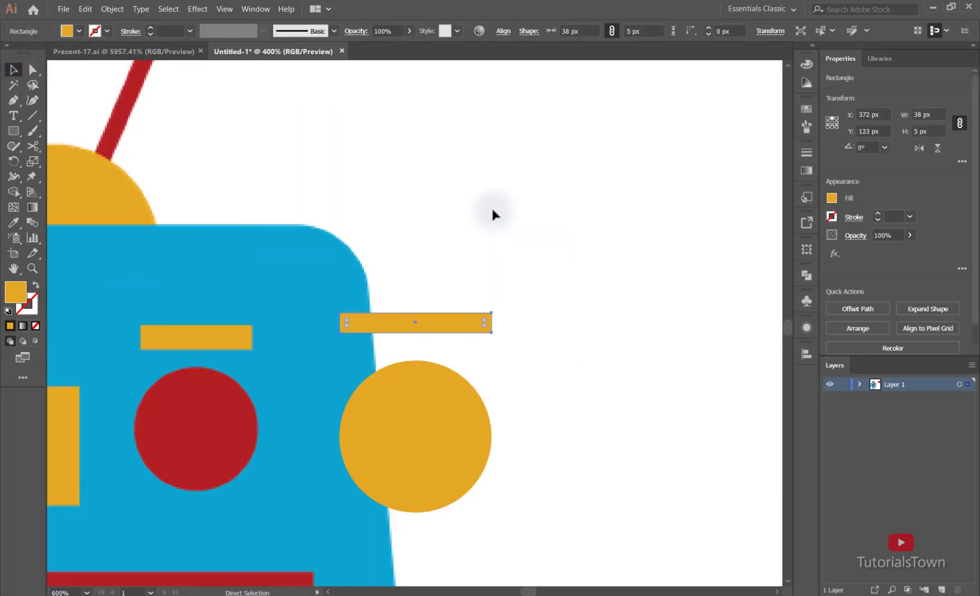
key("ctrl+minus")
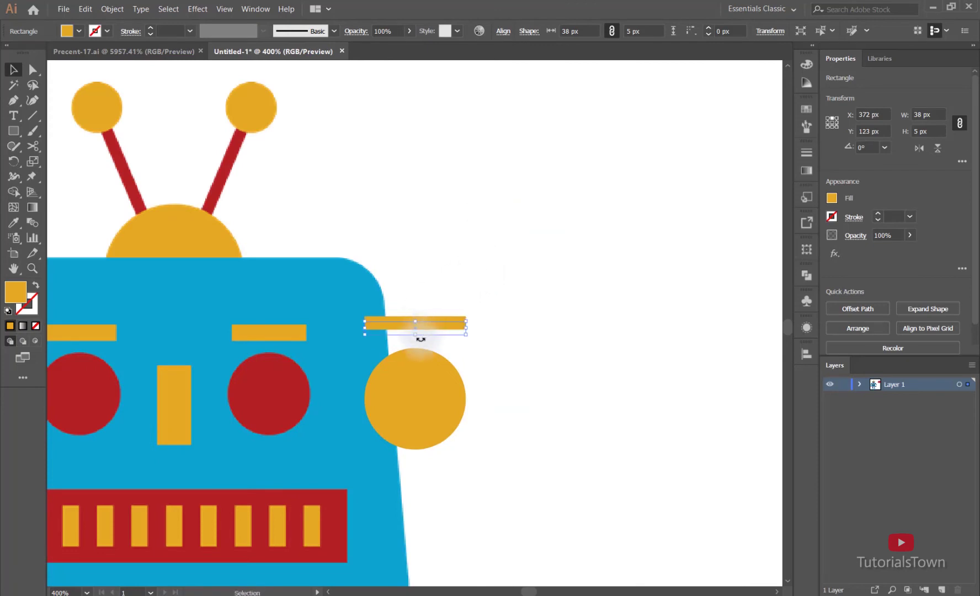
left_click_drag(415, 334, 416, 341)
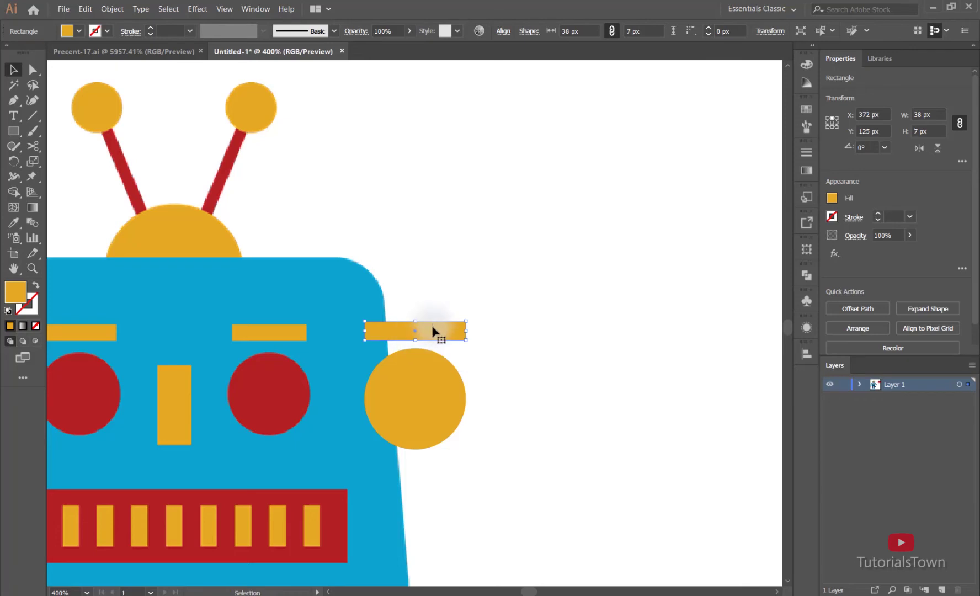
left_click(502, 324)
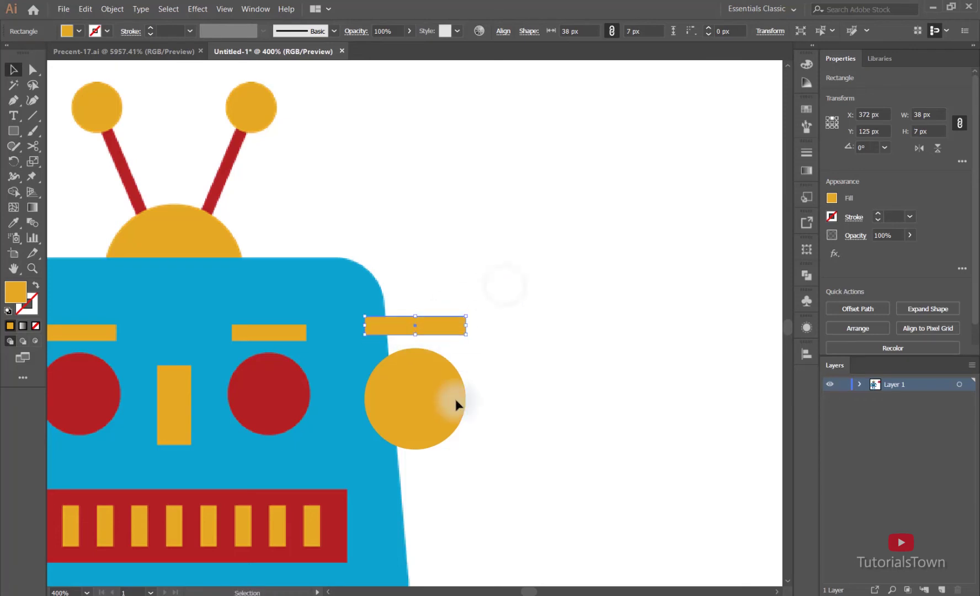
left_click_drag(441, 387, 436, 362)
right_click(436, 363)
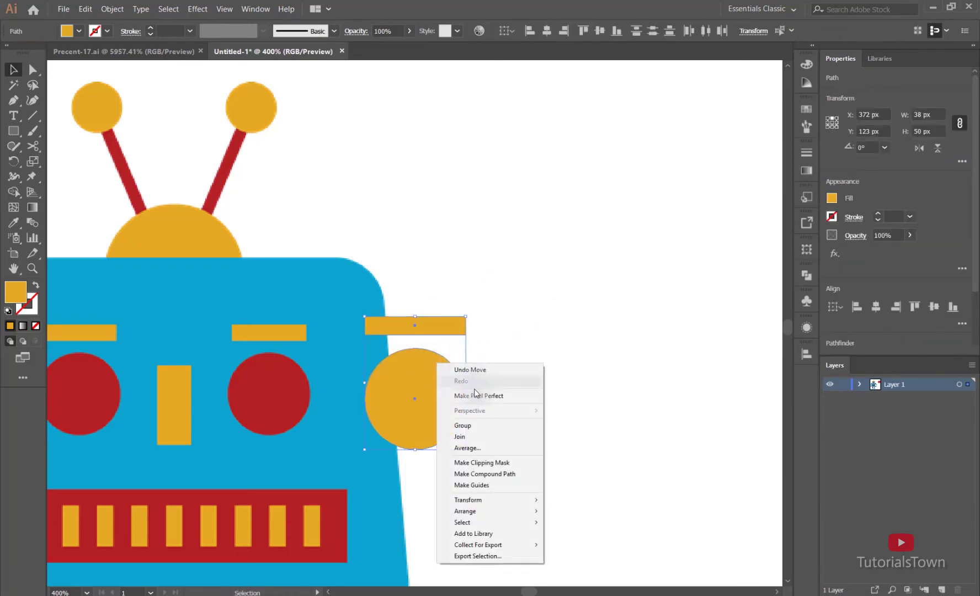
left_click(569, 300)
left_click(309, 342)
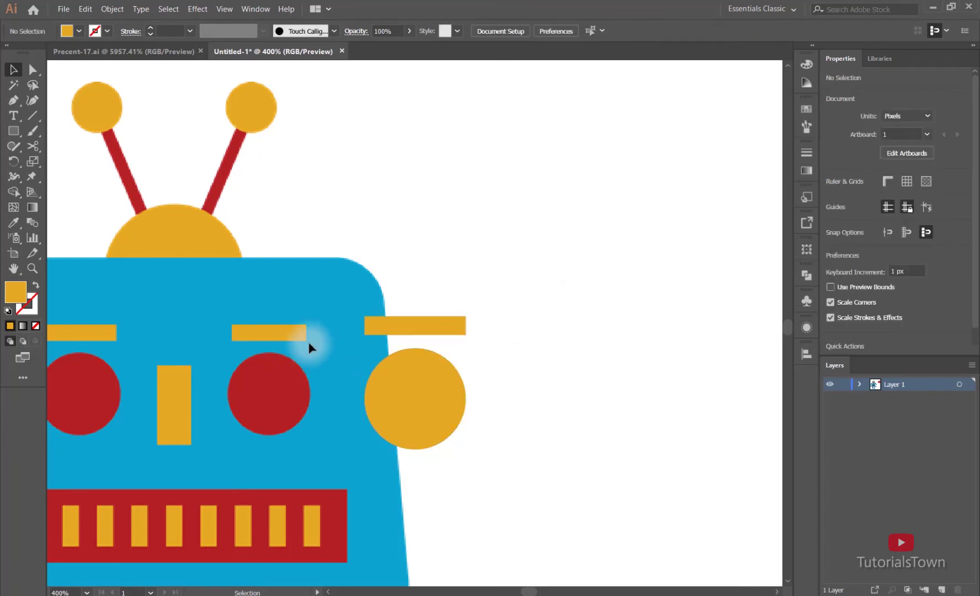
Fill the eyebrow rectangle above the orange circle with the robot head's blue using the Eyedropper.
left_click(418, 329)
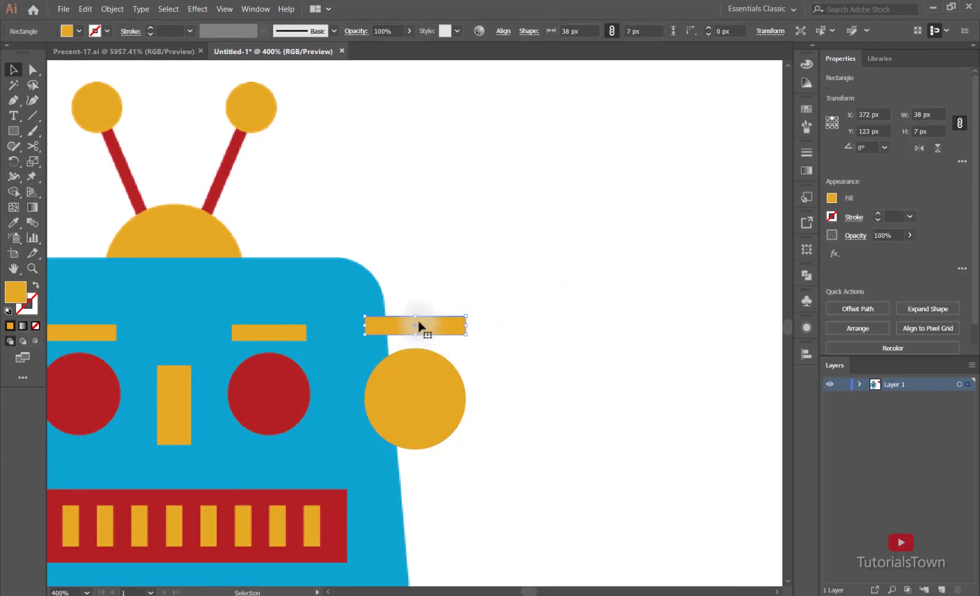
key("i")
left_click(350, 317)
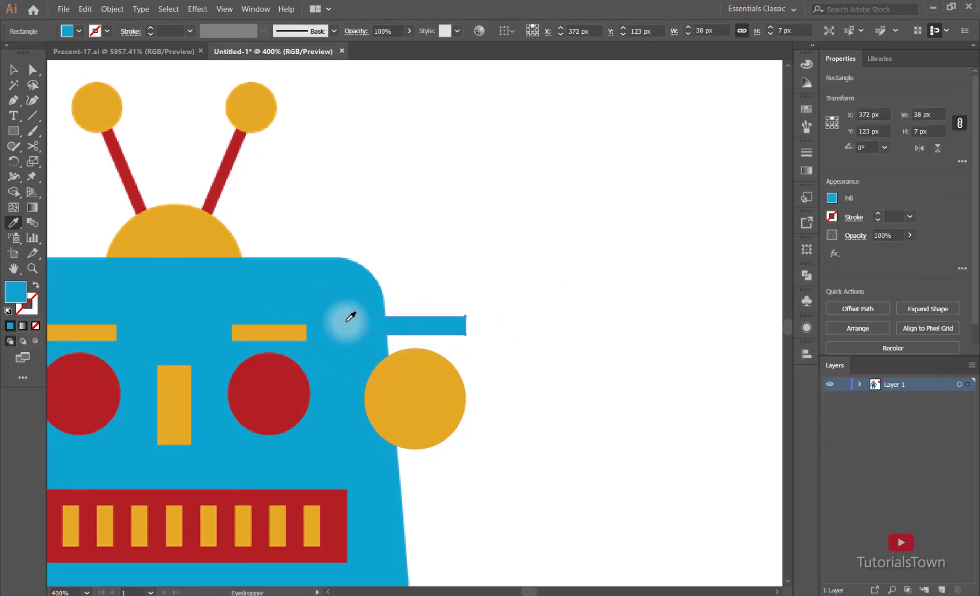
left_click(13, 70)
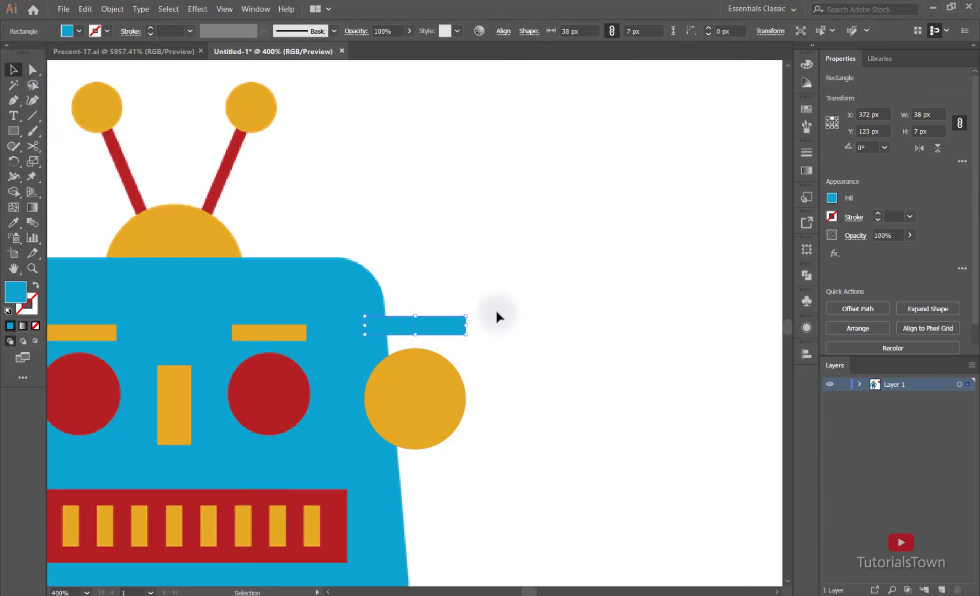
Move the blue eyebrow and orange circle together right, off the robot's head, to X 411 px.
left_click(416, 420, "shift")
left_click_drag(416, 420, 520, 419)
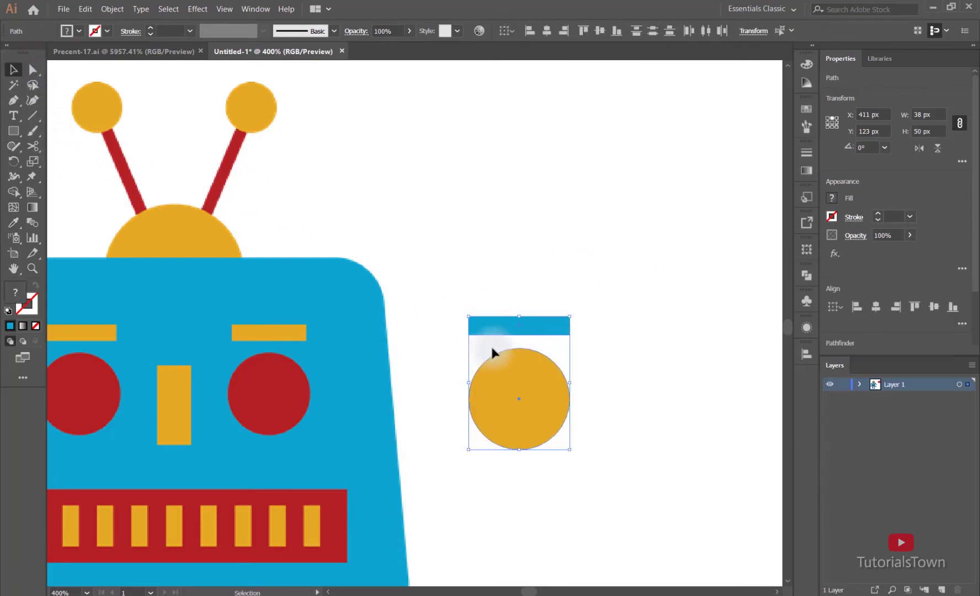
right_click(529, 392)
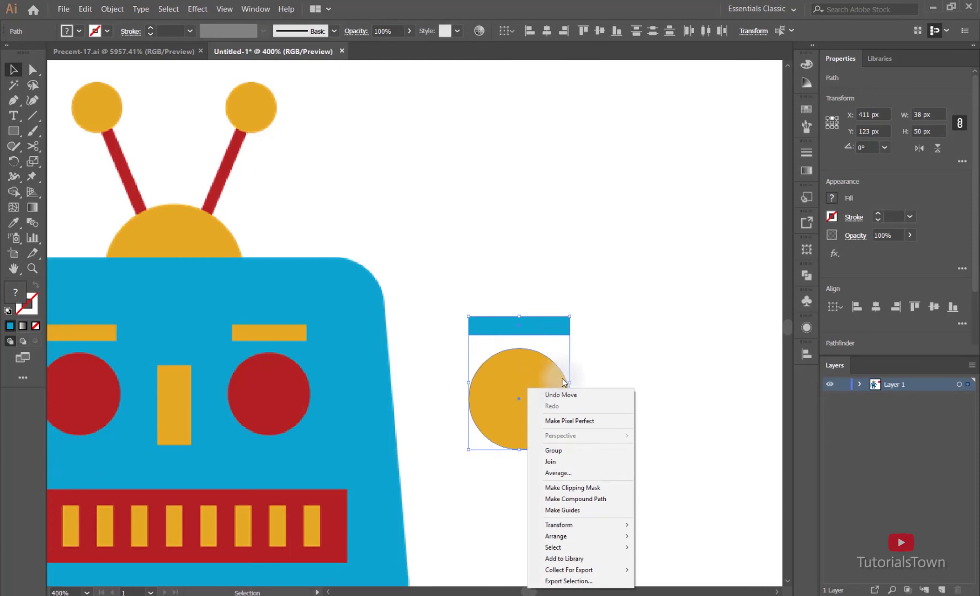
left_click(596, 343)
Rotate the blue eyebrow bar slightly clockwise above the orange circle so its left end is raised.
left_click(518, 331)
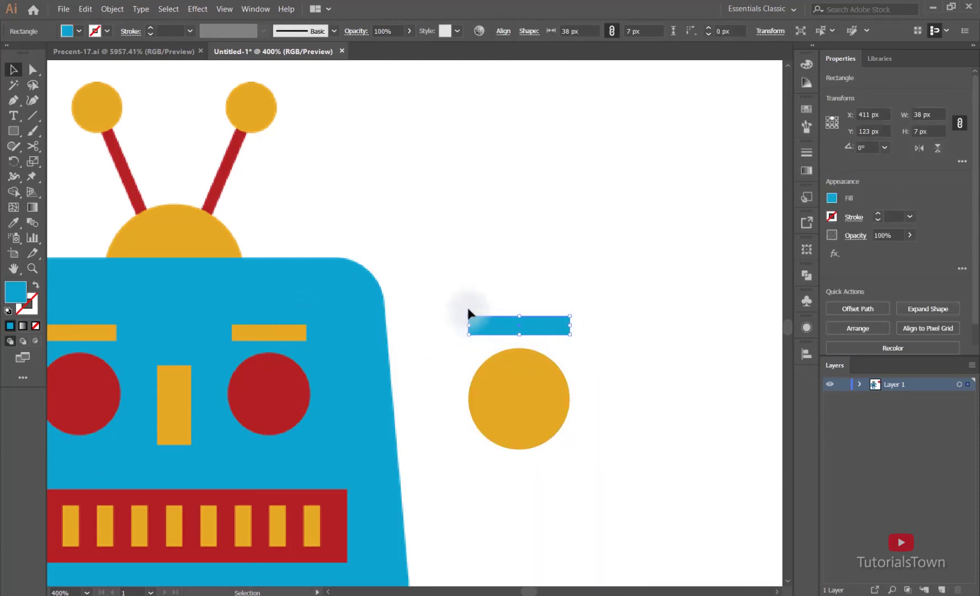
left_click_drag(467, 314, 470, 305)
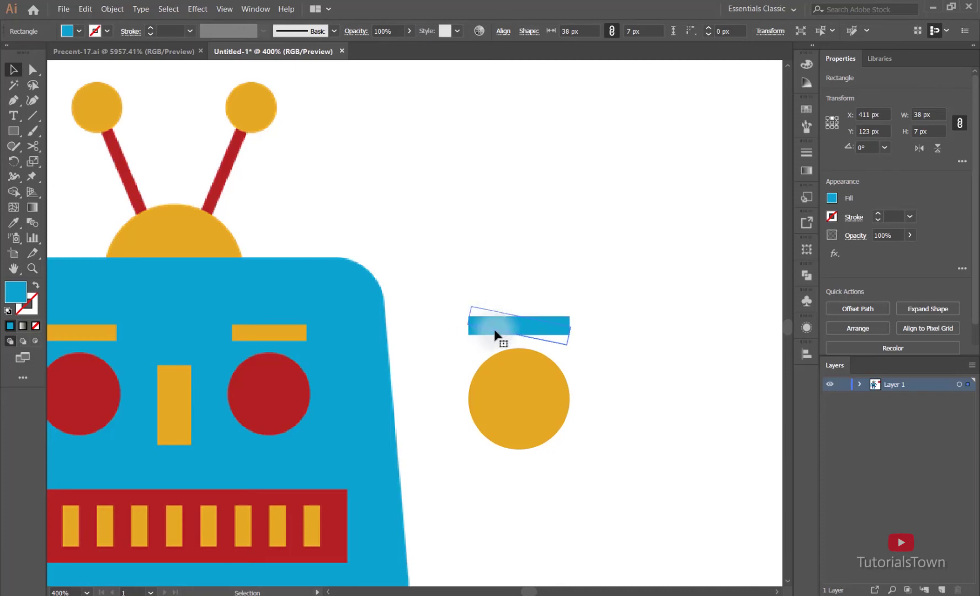
Select the loose yellow circle beneath the tilted blue bar beside the robot's head.
left_click(592, 345)
key("ctrl+minus")
key("ctrl+minus")
key("ctrl+minus")
left_click_drag(410, 410, 366, 368)
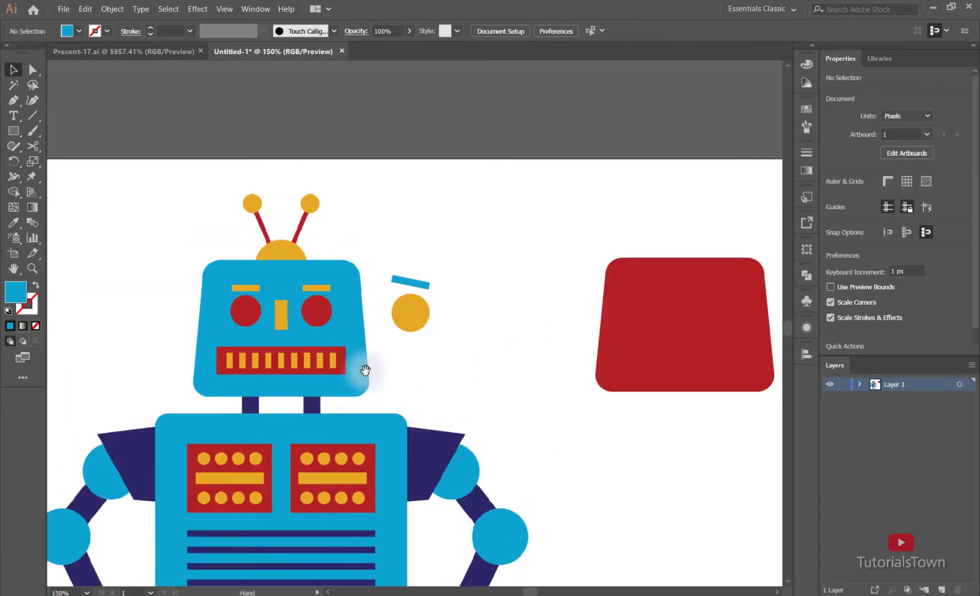
left_click_drag(287, 259, 518, 362)
left_click_drag(507, 364, 500, 327)
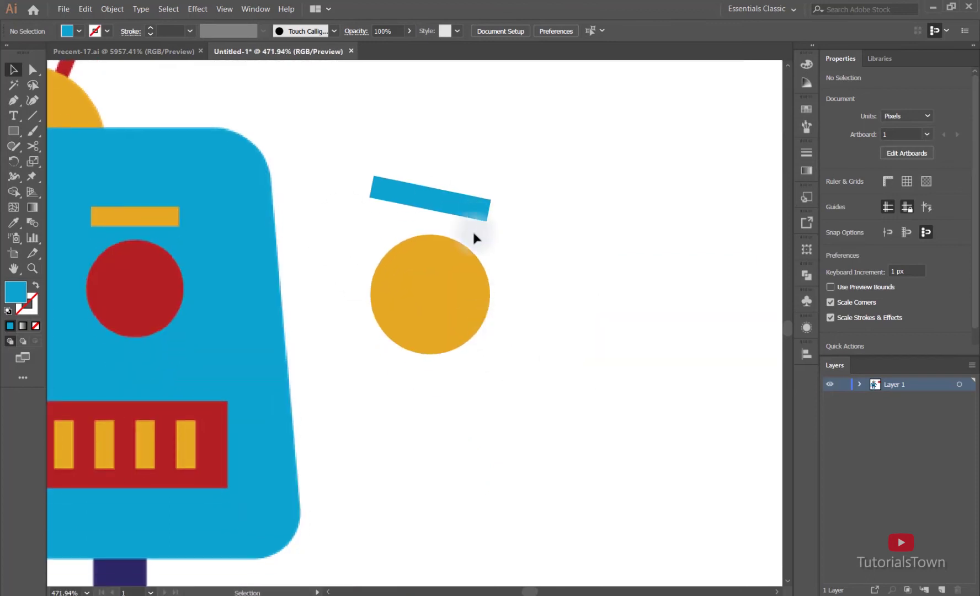
left_click(420, 303)
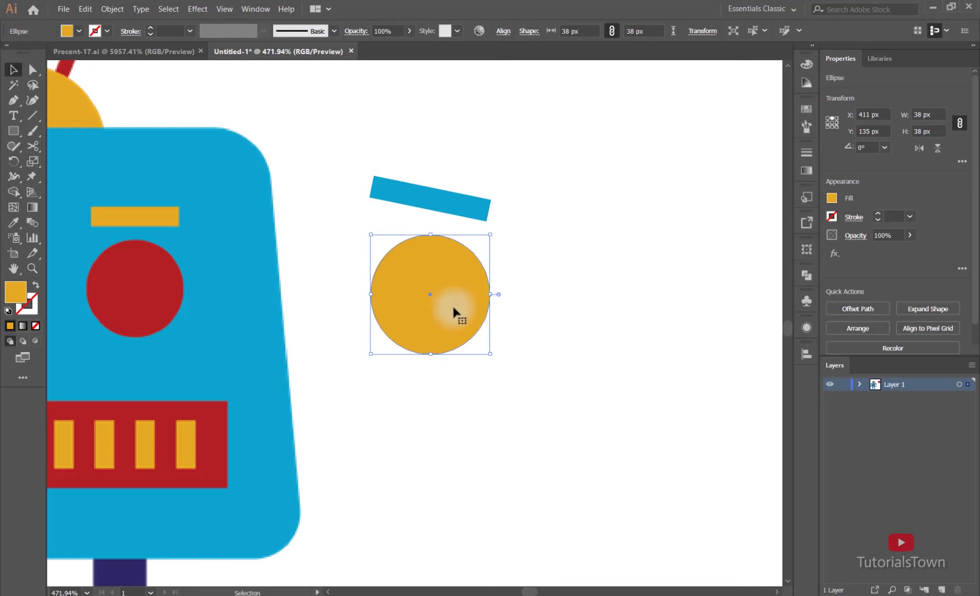
left_click(474, 391)
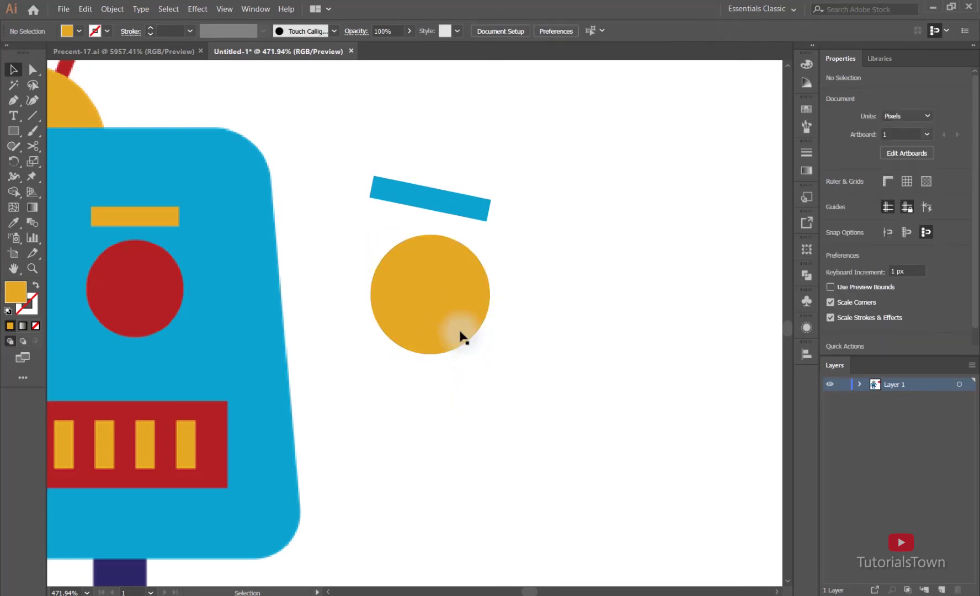
left_click(460, 330)
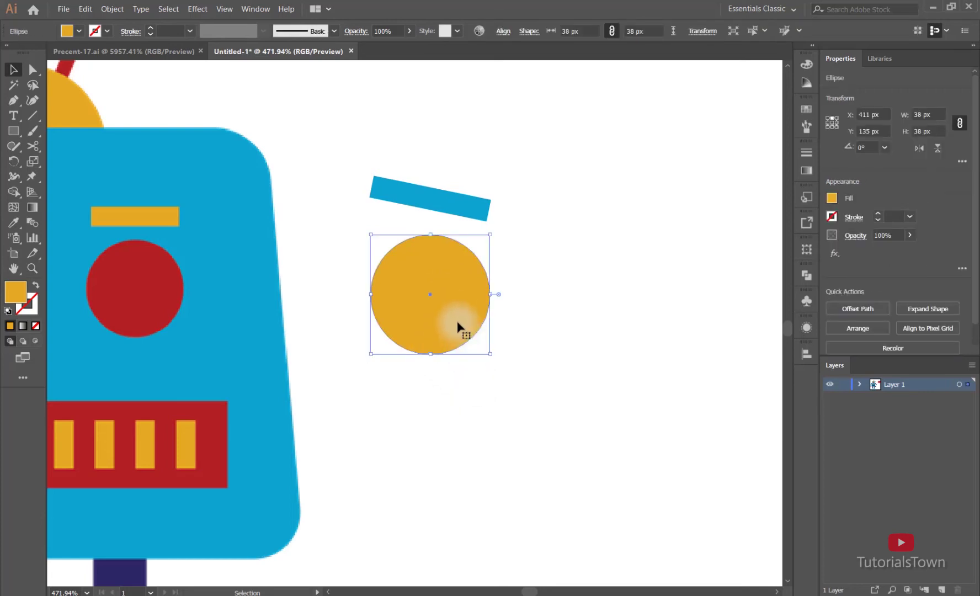
Try duplicating the yellow circle beside and slightly over the original, and delete both copies.
left_click_drag(453, 291, 645, 254)
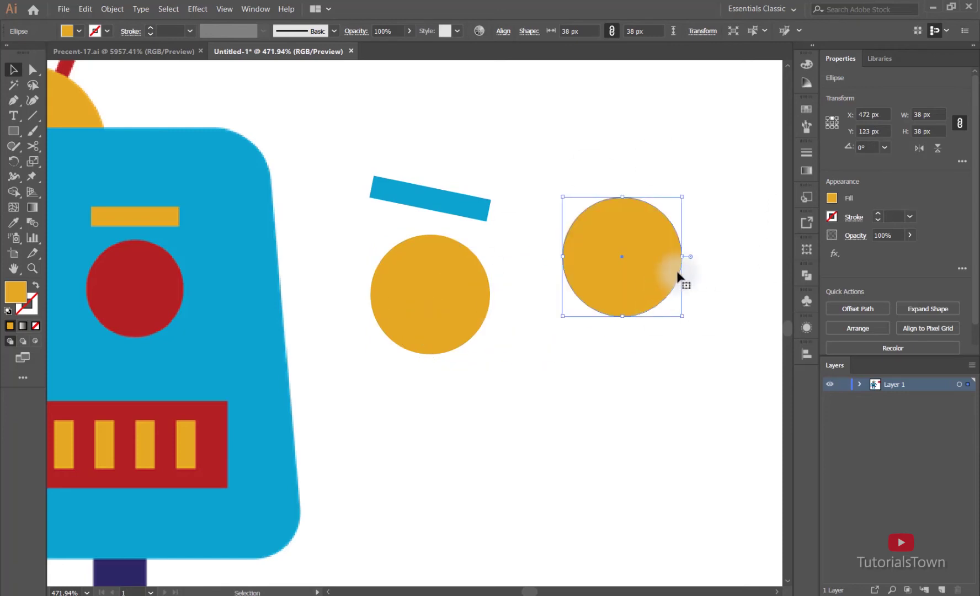
key("Delete")
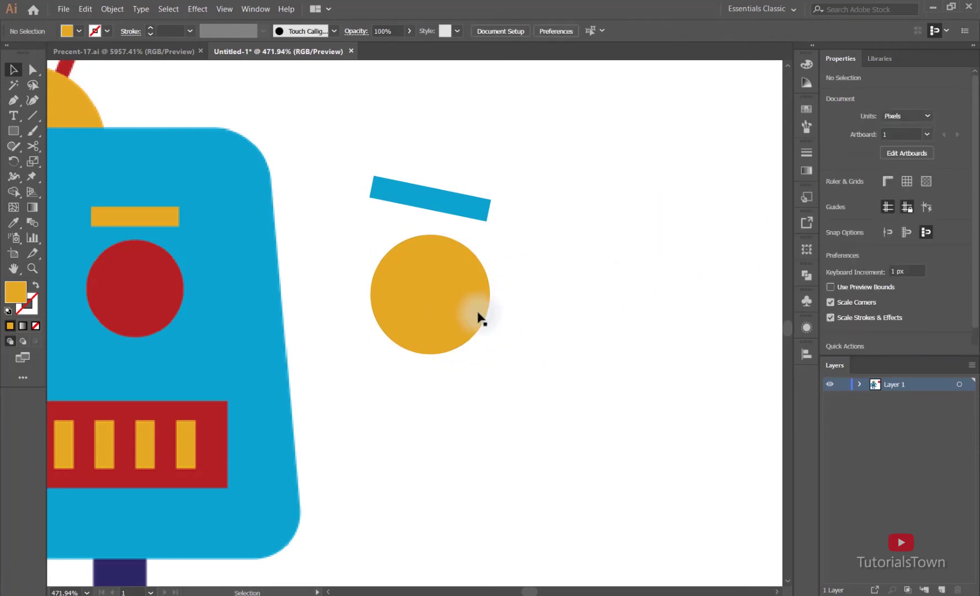
left_click_drag(436, 299, 440, 304)
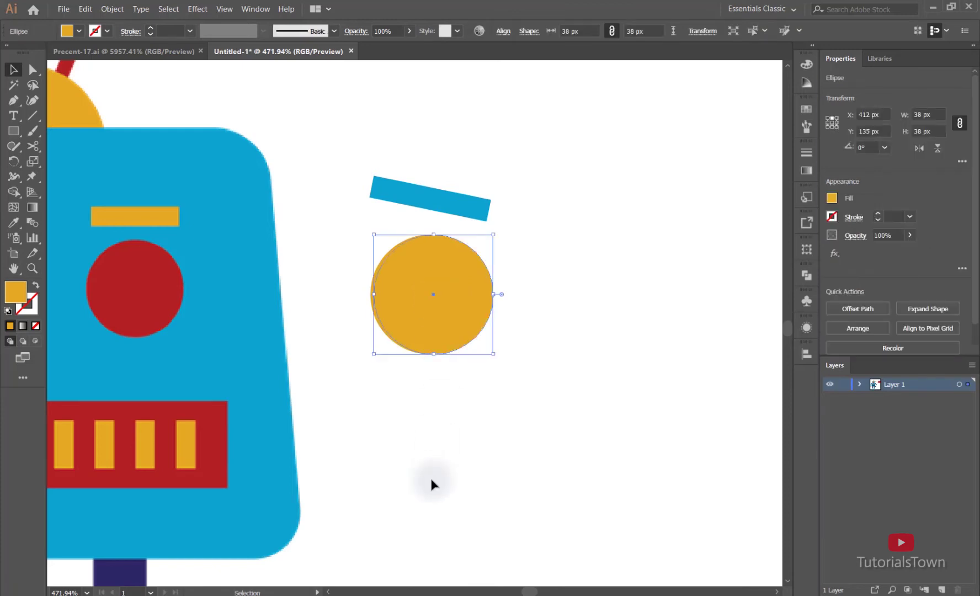
key("Delete")
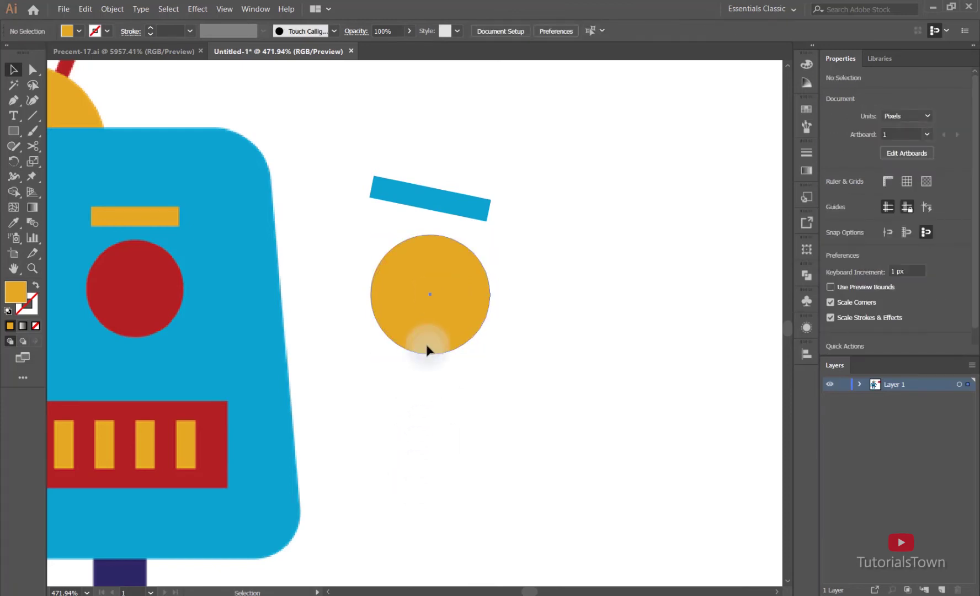
Copy the yellow circle and paste the copy in front, exactly over the original.
left_click(399, 283)
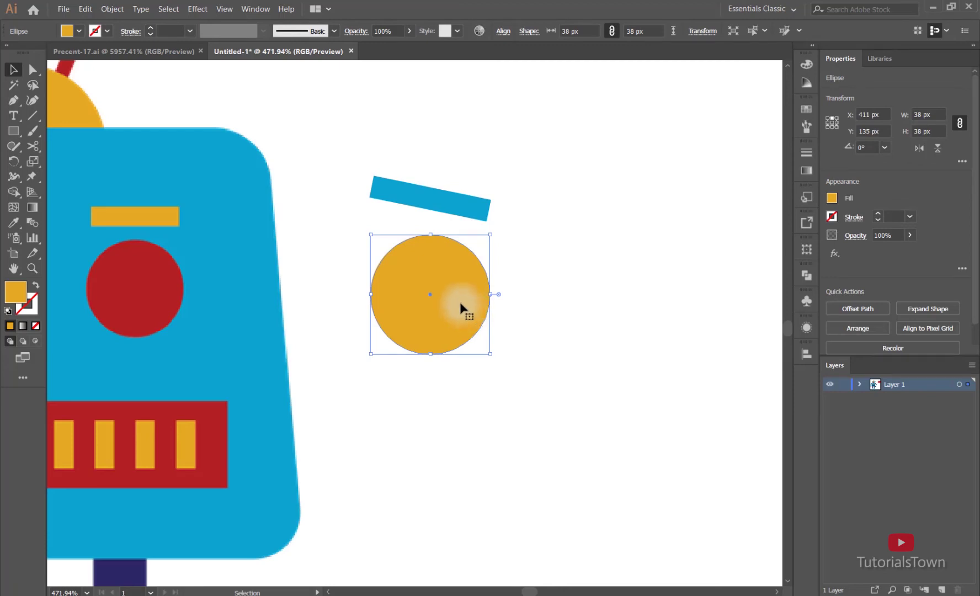
left_click(86, 9)
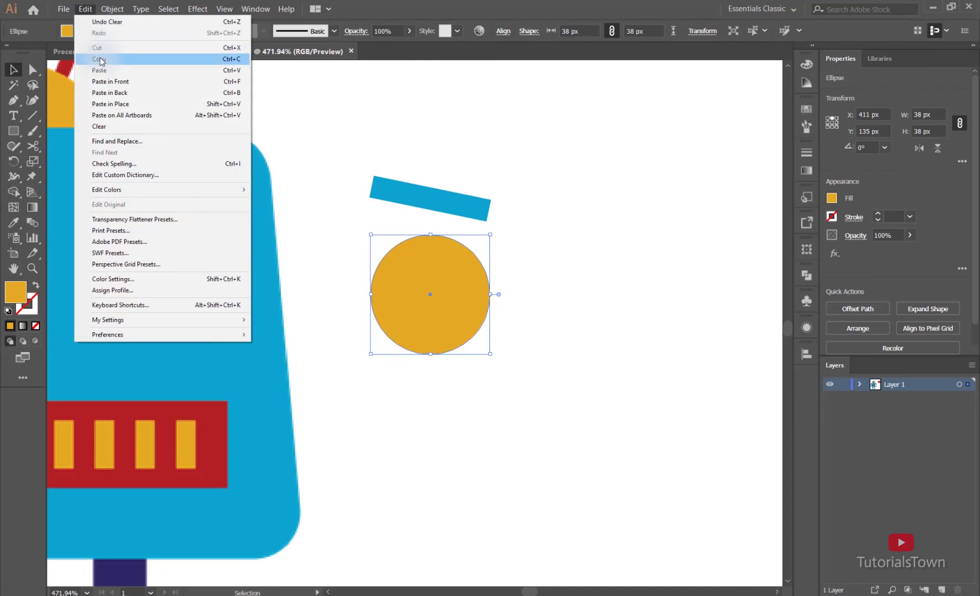
left_click(236, 59)
left_click(86, 9)
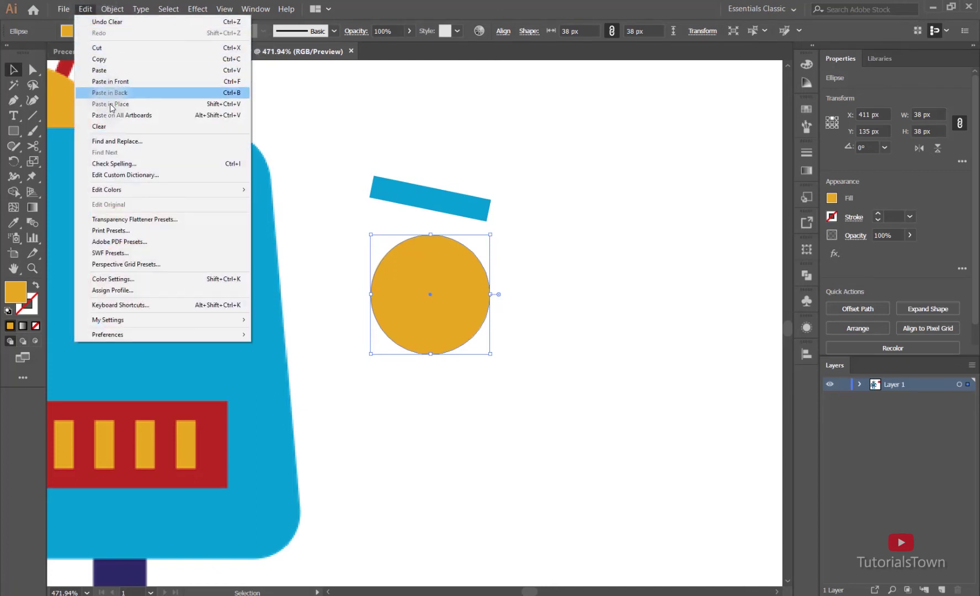
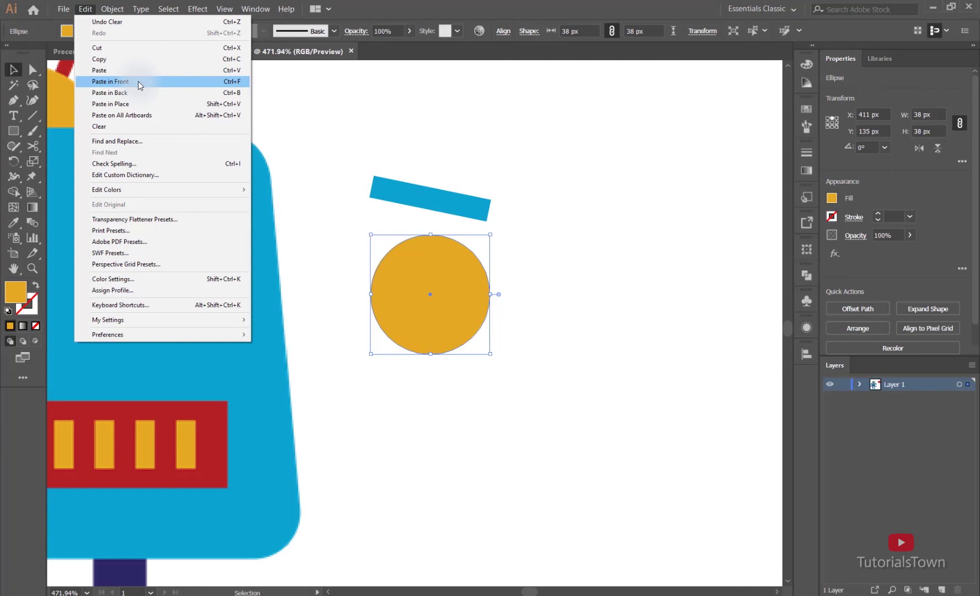
left_click(138, 81)
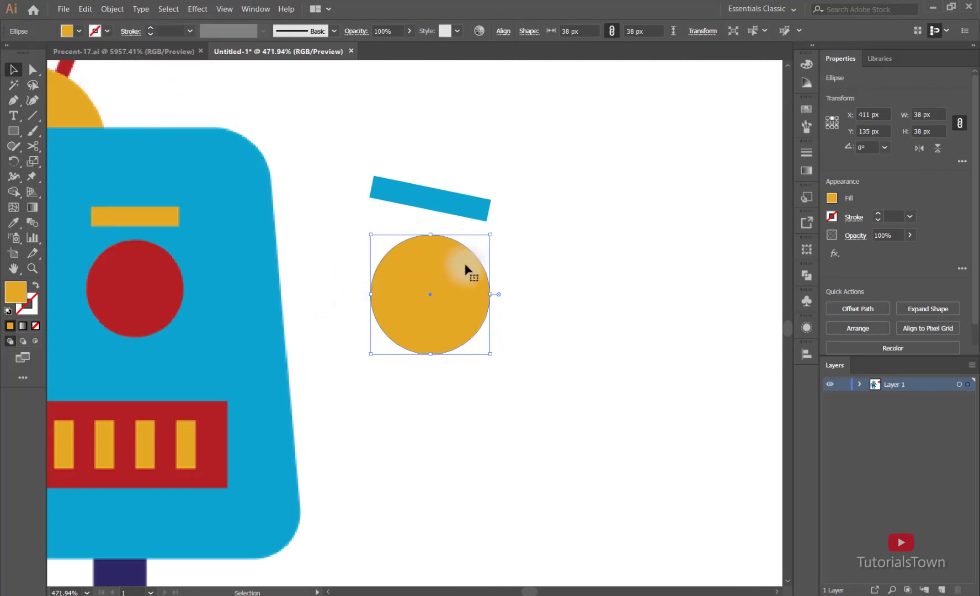
left_click_drag(445, 293, 489, 255)
key("ctrl+z")
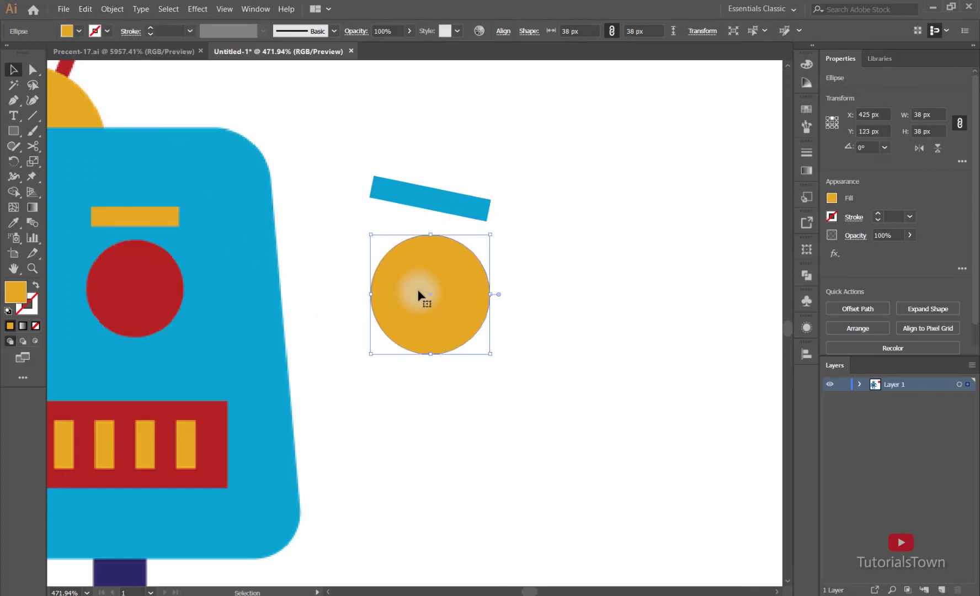
Delete the front circle's bottom anchor point and join the open ends into a closed upper half circle.
key("a")
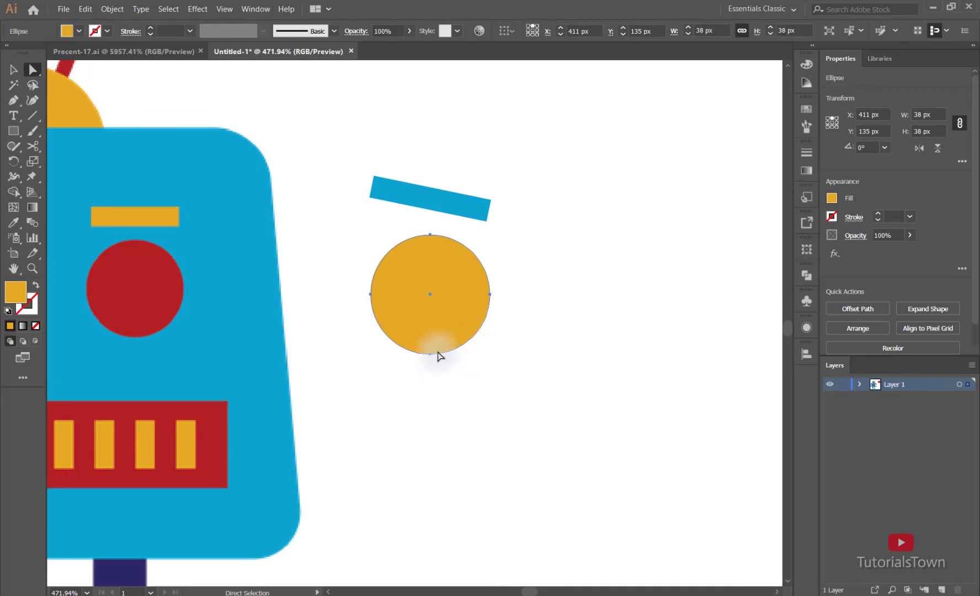
left_click_drag(425, 299, 570, 290)
key("ctrl+z")
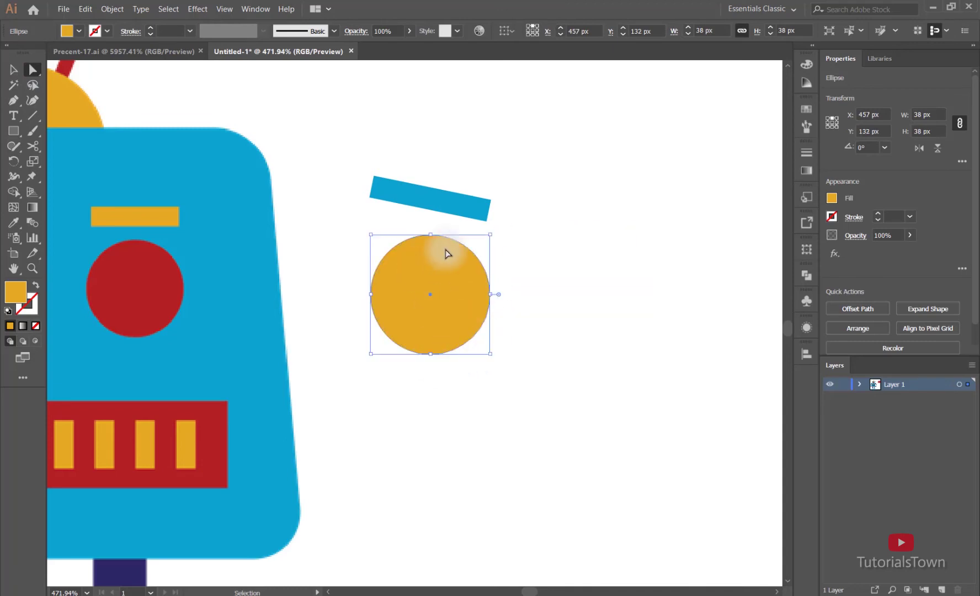
left_click(419, 349)
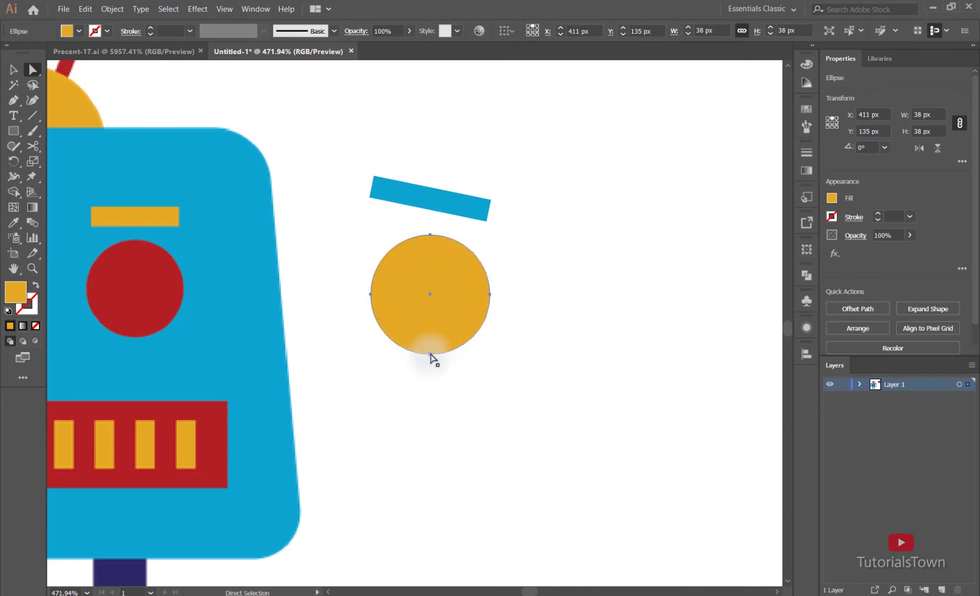
left_click(431, 354)
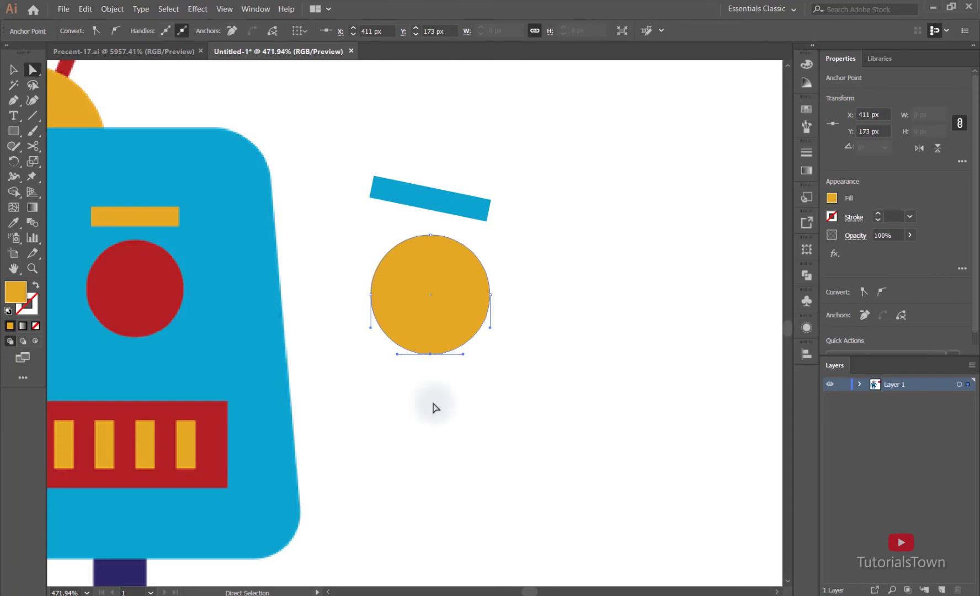
key("Delete")
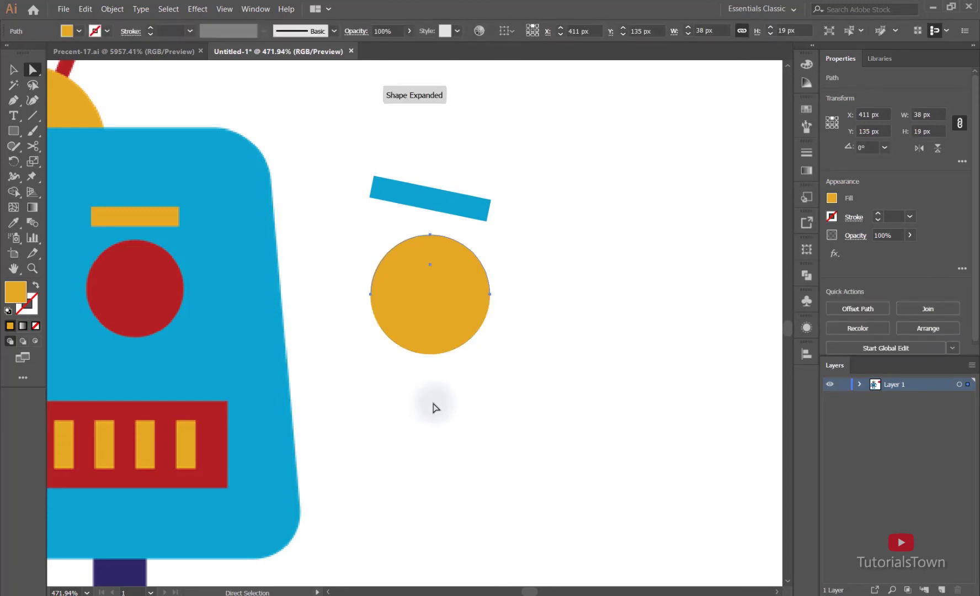
key("ctrl+y")
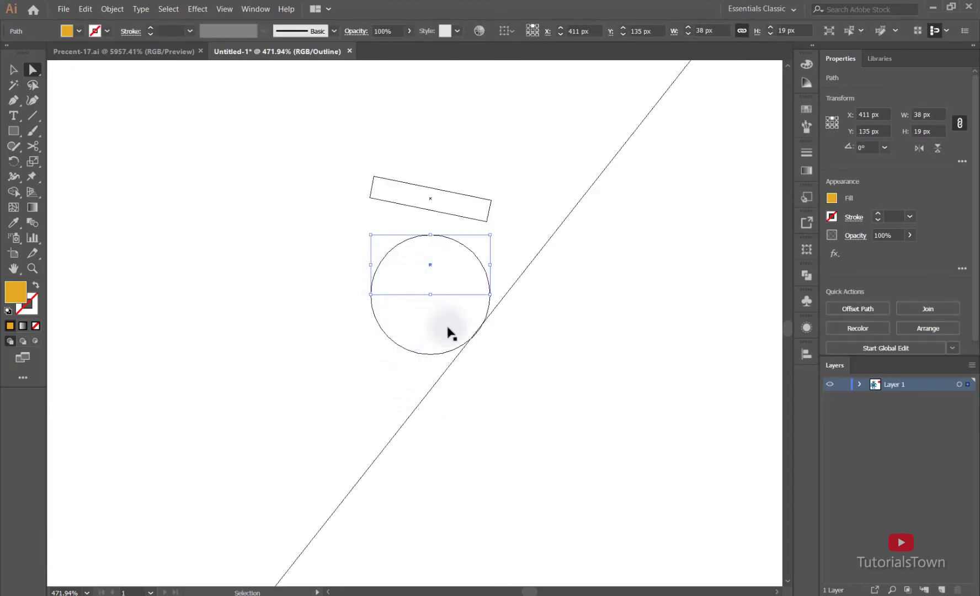
key("ctrl+y")
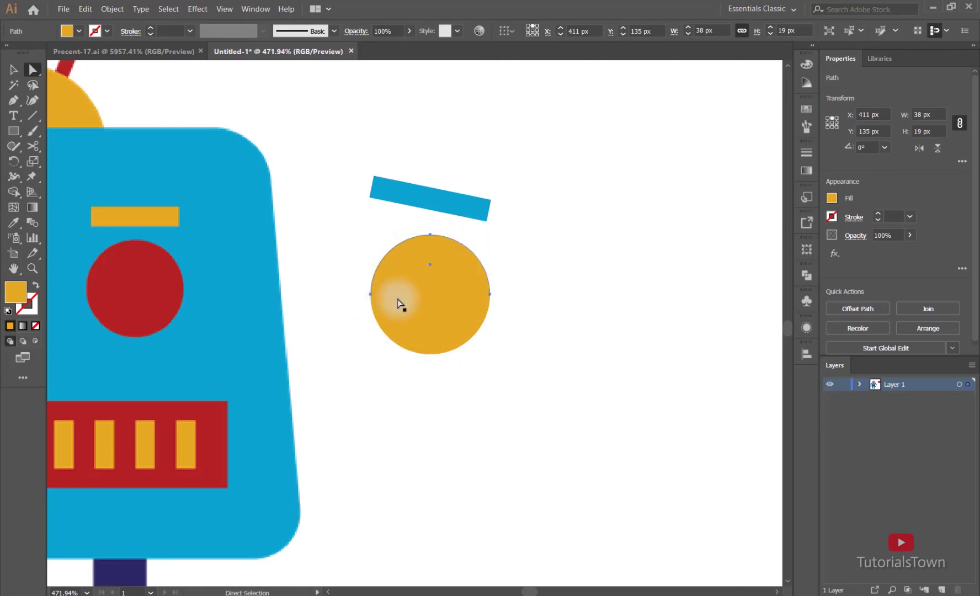
right_click(433, 276)
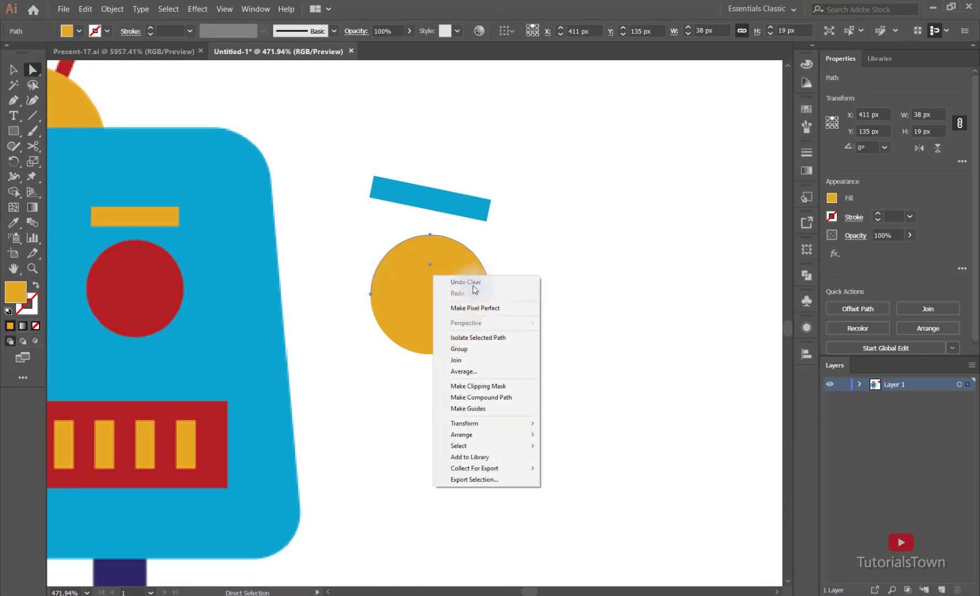
left_click(461, 360)
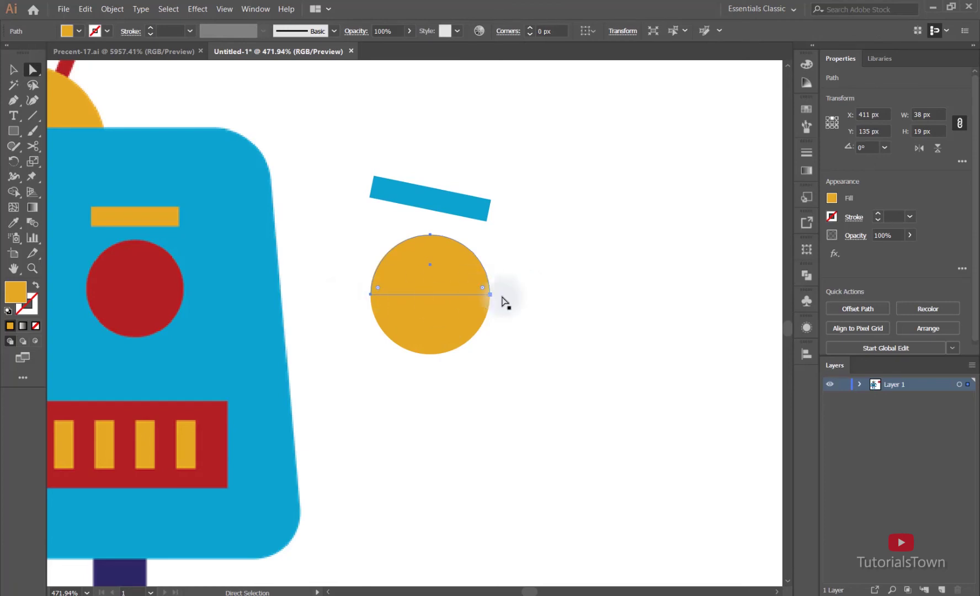
Fill the upper half circle with a darker golden brown as an eyelid.
left_click(546, 298)
left_click(464, 278)
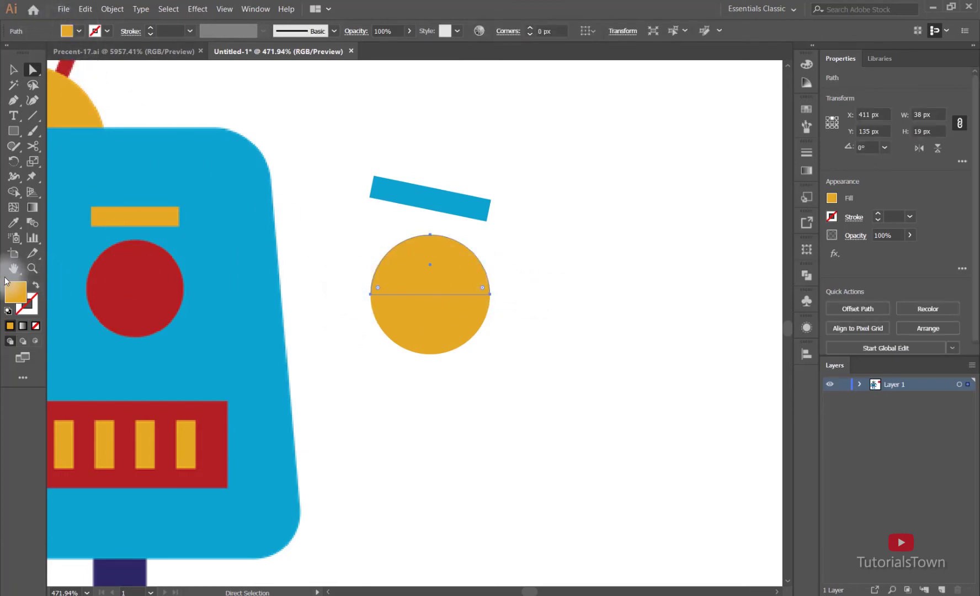
double_click(16, 292)
left_click(648, 159)
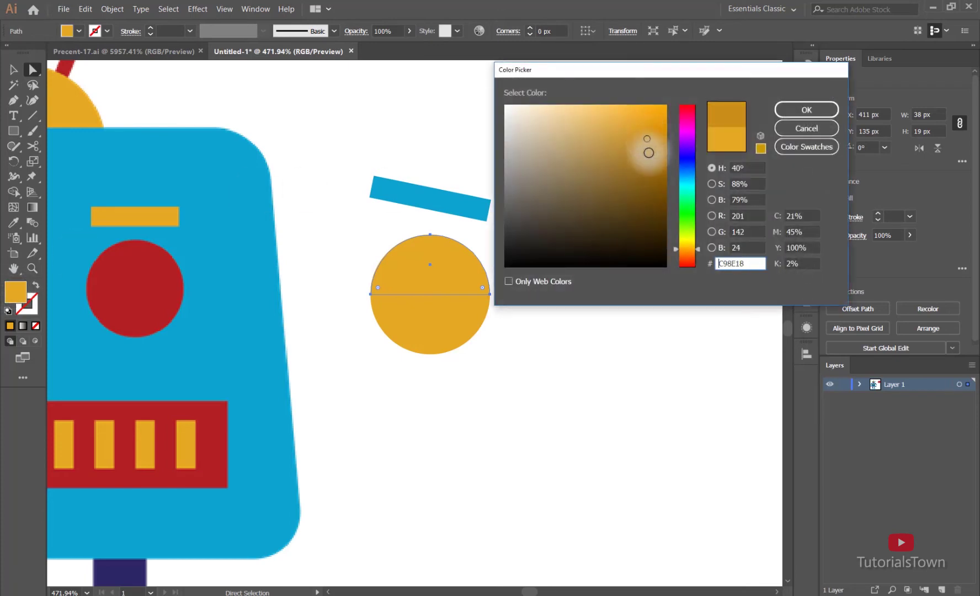
left_click(806, 110)
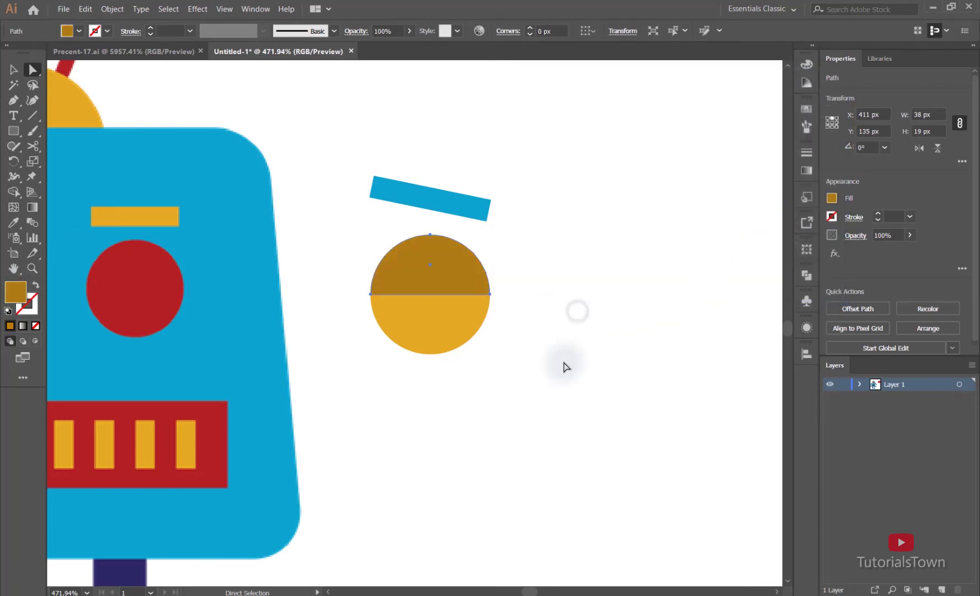
left_click(556, 391)
Group the tilted blue bar, the brown half circle and the yellow circle into one eye.
key("ctrl+1")
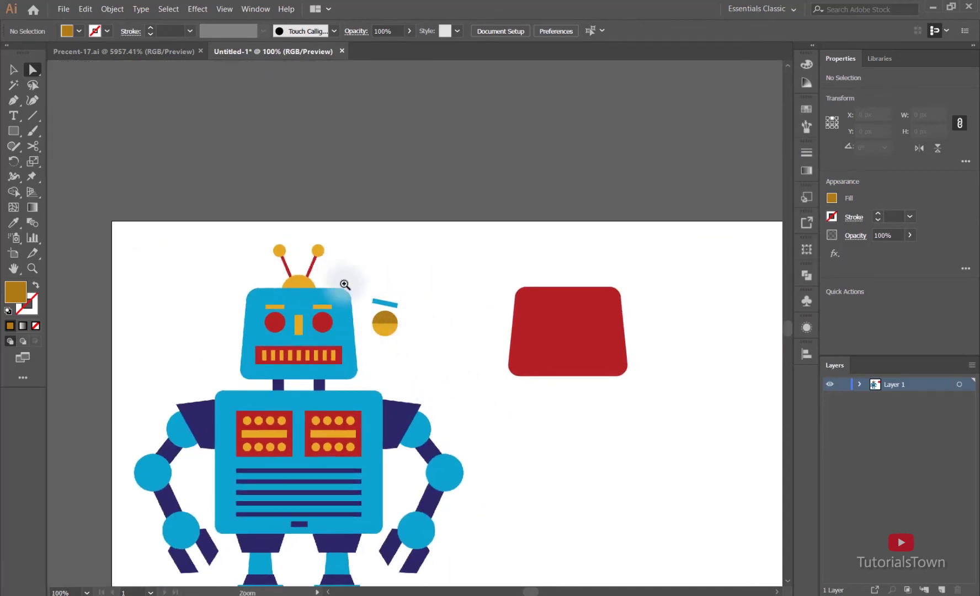
left_click_drag(343, 283, 419, 337)
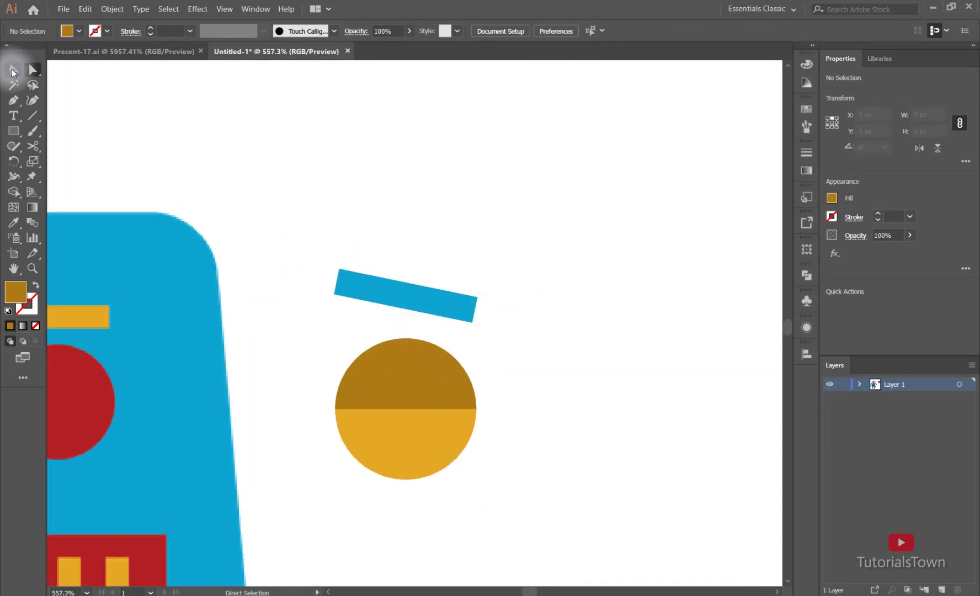
left_click(13, 69)
left_click_drag(539, 243, 382, 361)
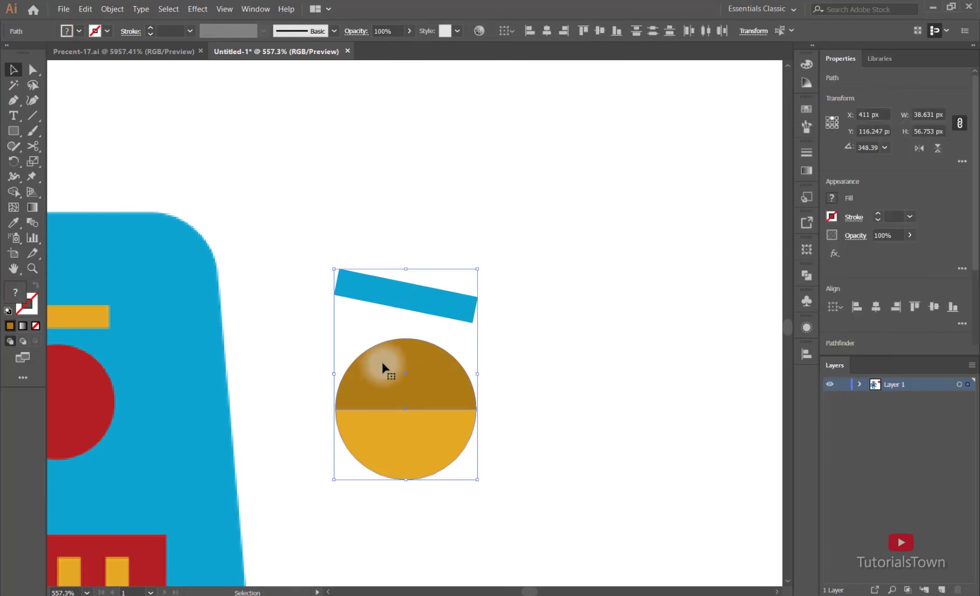
right_click(397, 350)
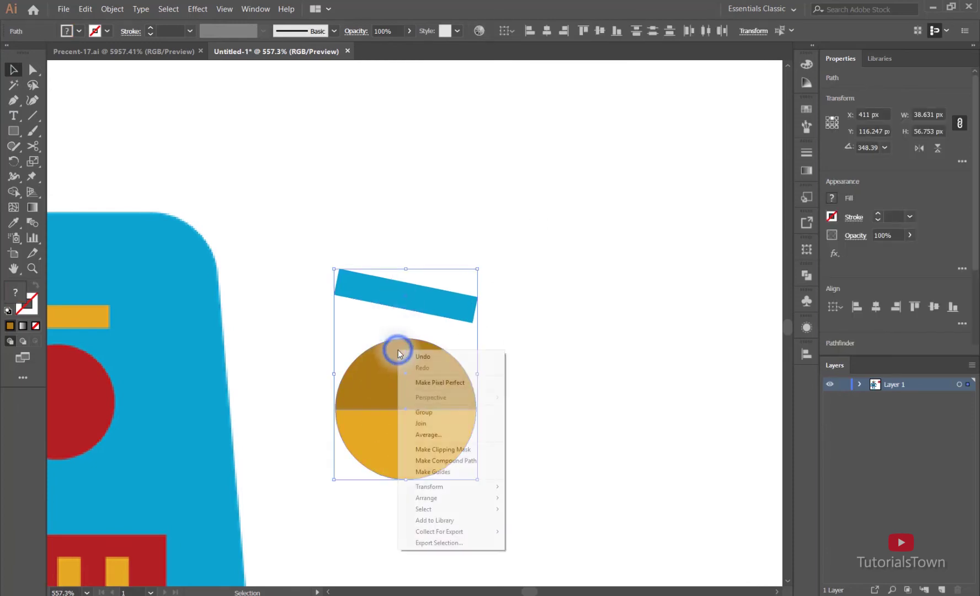
left_click(427, 424)
Scale the eye group down proportionally to about 26 px wide and 39 px high.
key("ctrl+minus")
key("ctrl+minus")
key("ctrl+minus")
left_click_drag(236, 313, 298, 310)
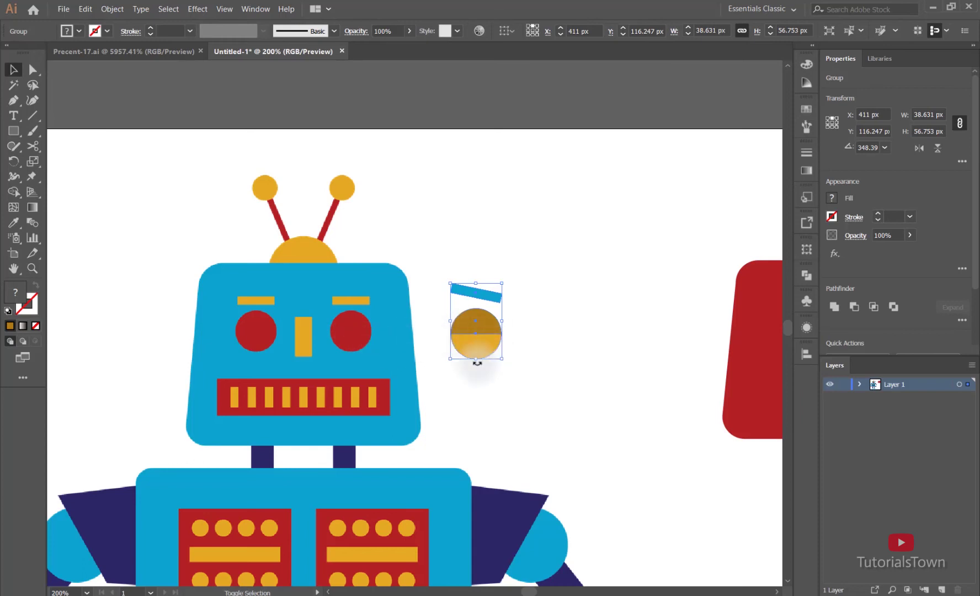
left_click_drag(478, 362, 477, 334)
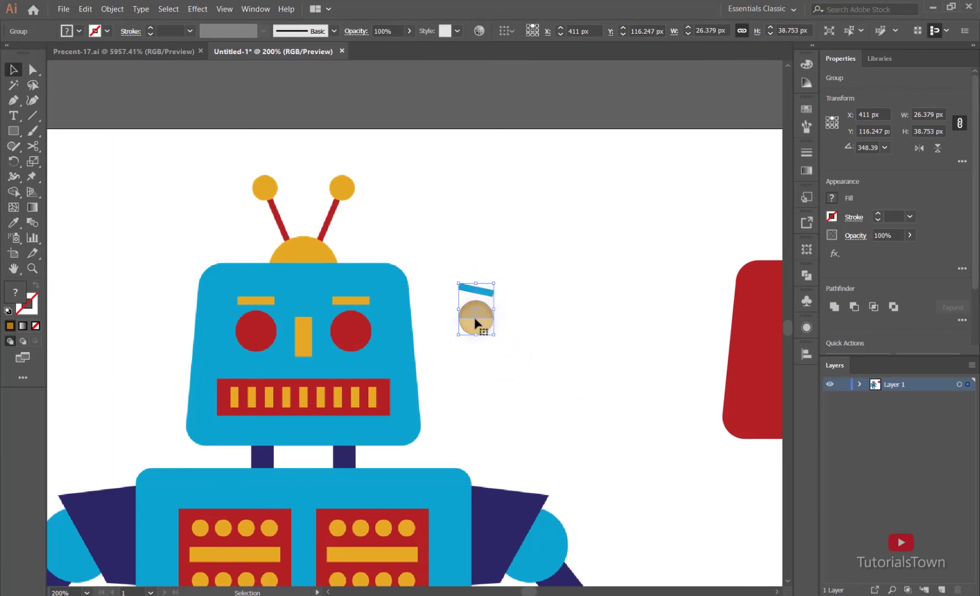
Duplicate the eye group horizontally beside the original and reflect the copy across the vertical axis.
left_click_drag(474, 322, 546, 321)
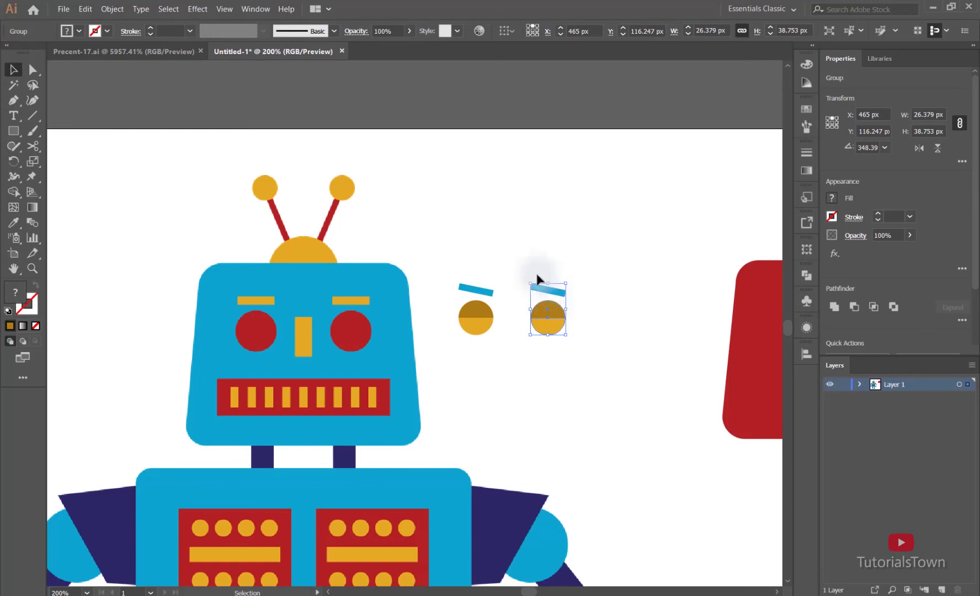
right_click(551, 316)
mouse_move(584, 419)
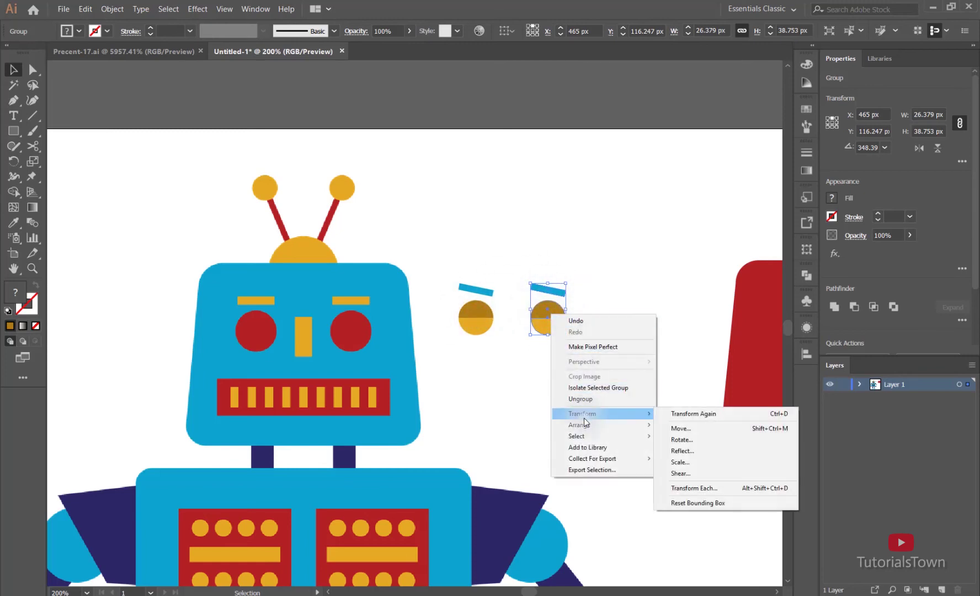
left_click(711, 451)
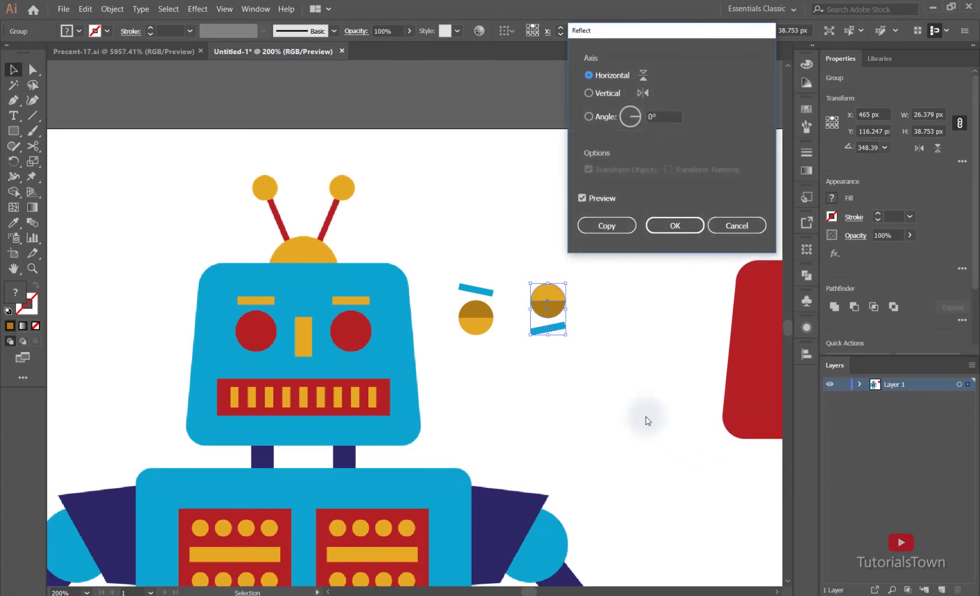
left_click(601, 92)
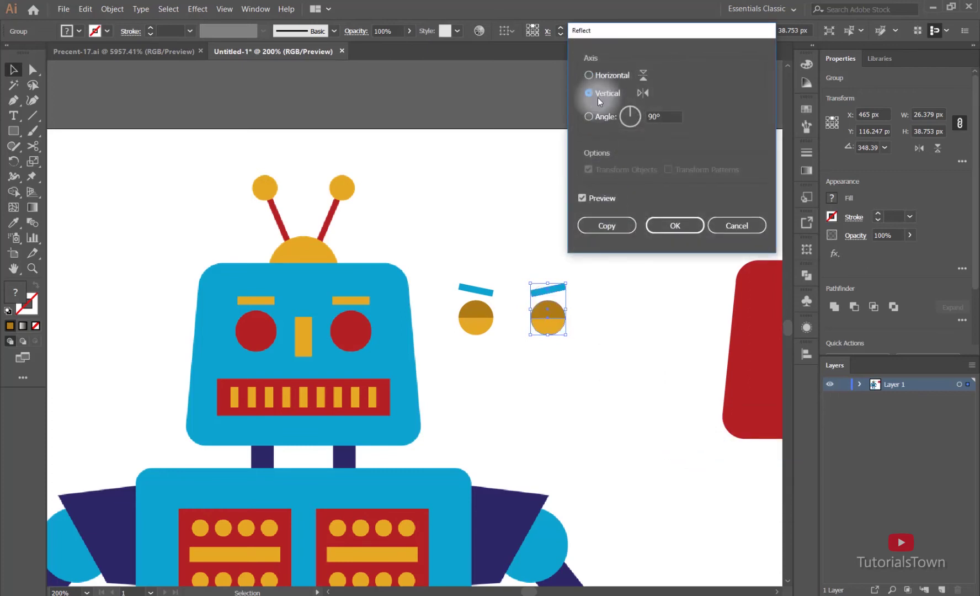
left_click(662, 225)
Shift the mirrored eye slightly farther from the original and select both eyes.
left_click(553, 335)
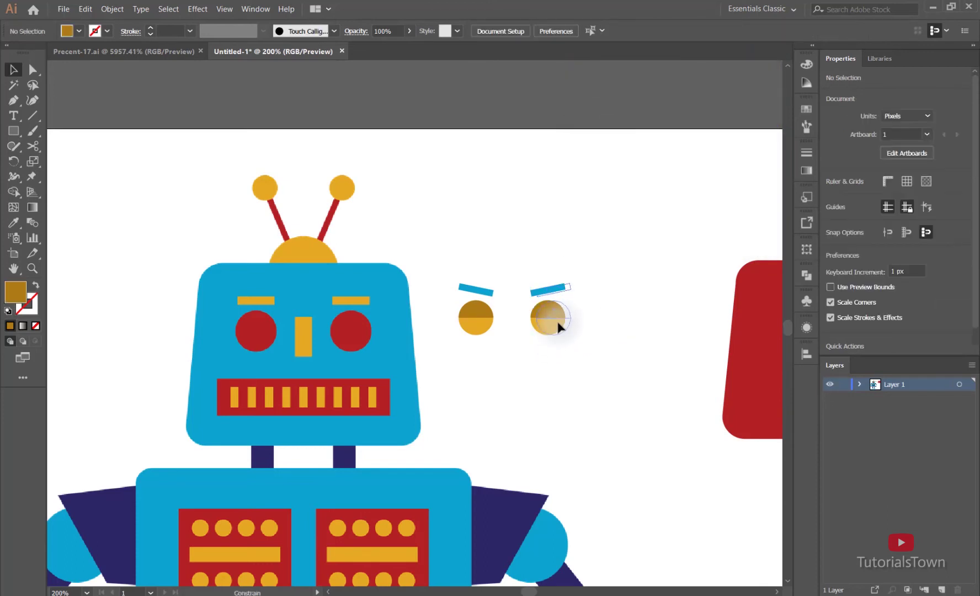
left_click_drag(558, 323, 430, 400)
left_click(599, 343)
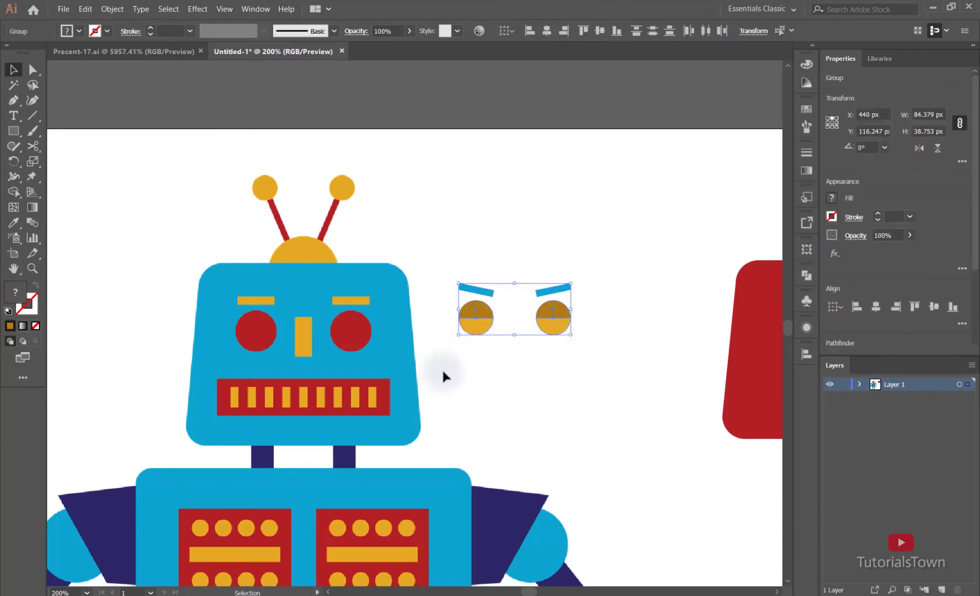
Try to center the two ungrouped eyes horizontally on the red head shape, and undo the alignment.
left_click_drag(765, 361, 593, 352)
left_click_drag(409, 287, 608, 263)
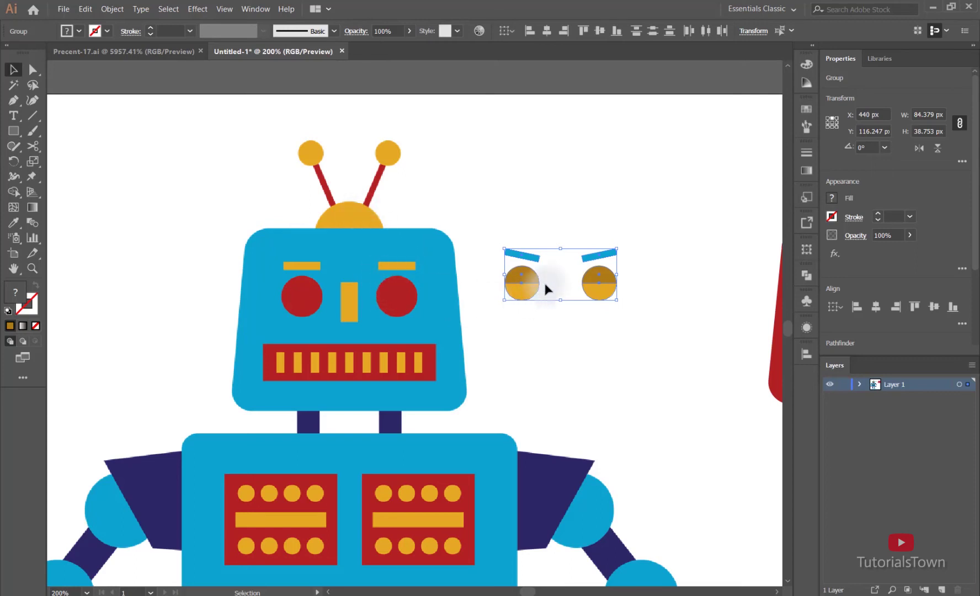
left_click_drag(631, 276, 362, 308)
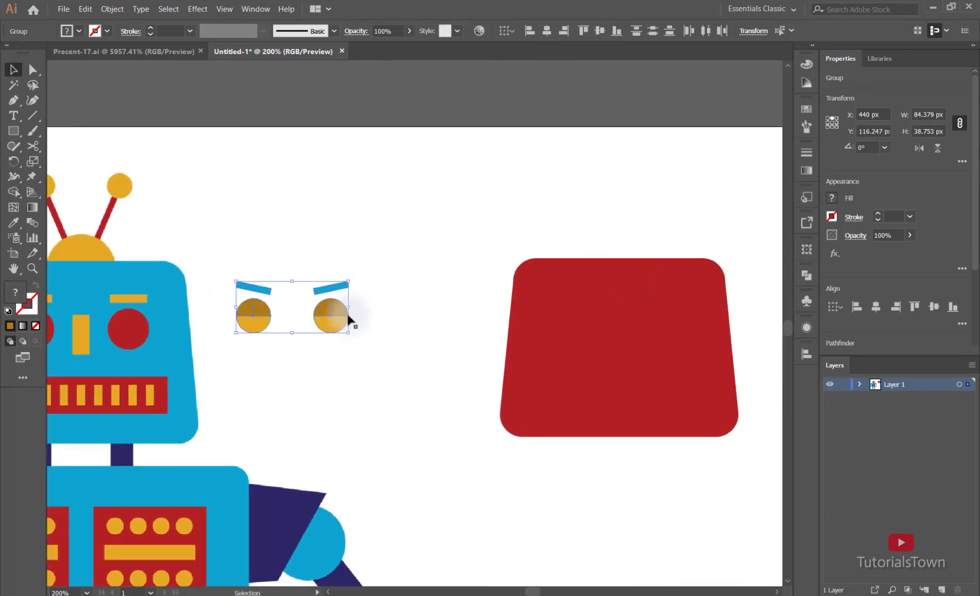
left_click(591, 307, "shift")
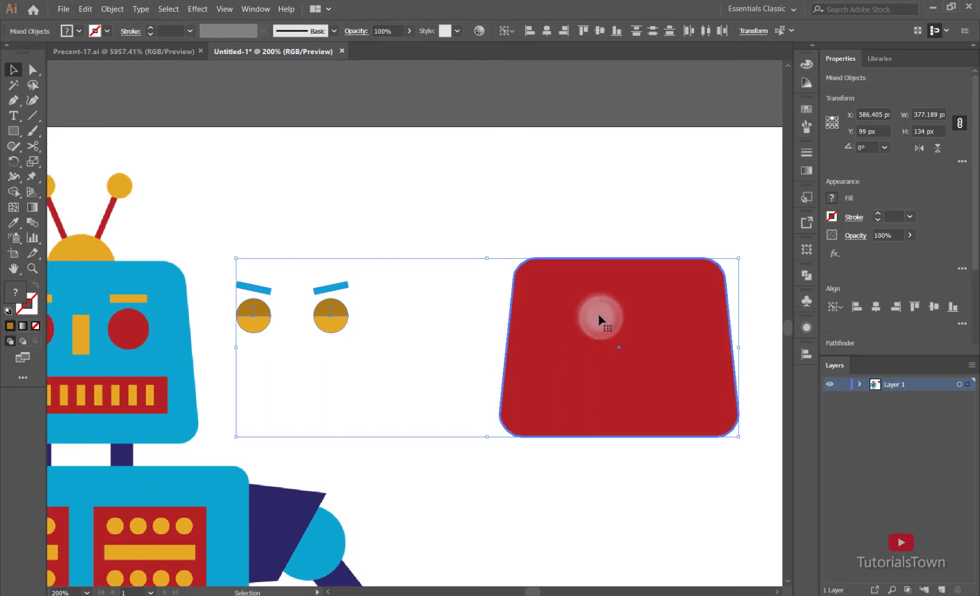
left_click(876, 306)
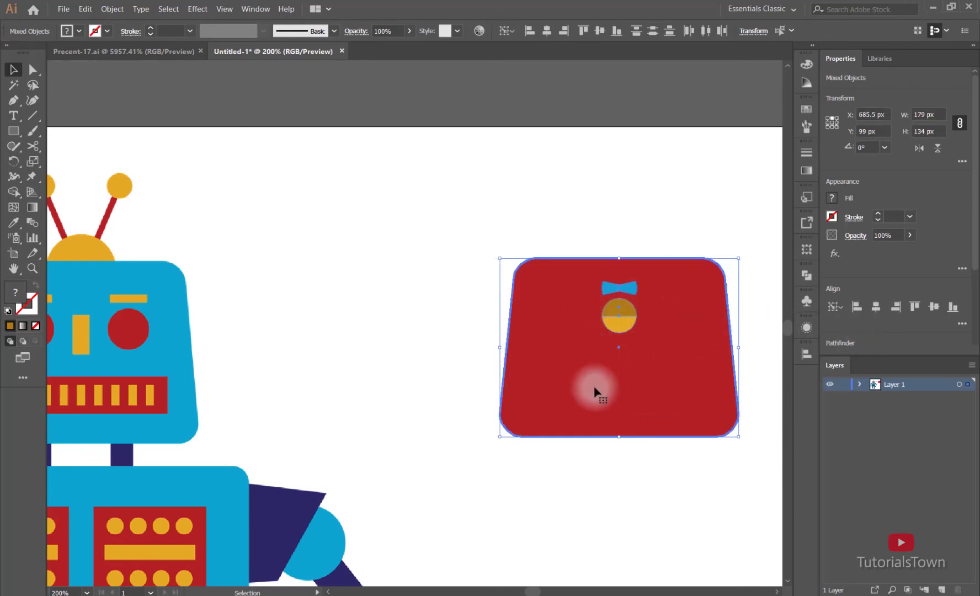
key("ctrl+z")
left_click(409, 340)
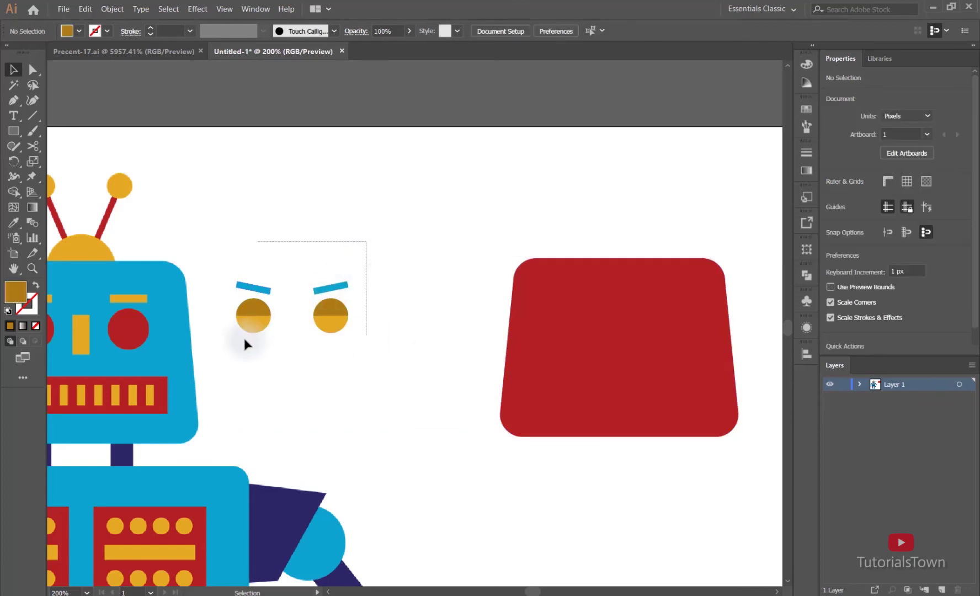
Group the two eyes together.
left_click_drag(244, 344, 243, 341)
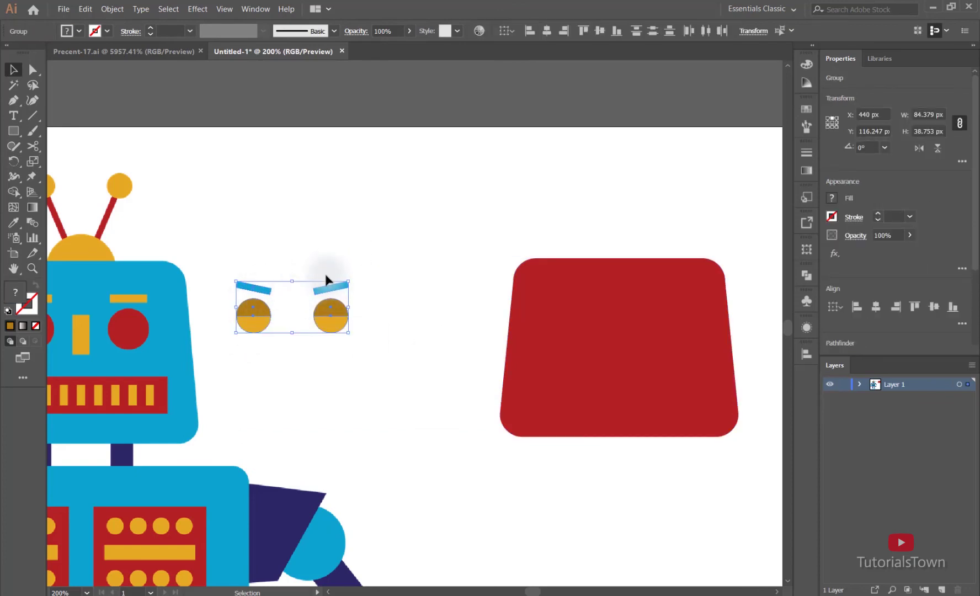
right_click(330, 319)
left_click(355, 375)
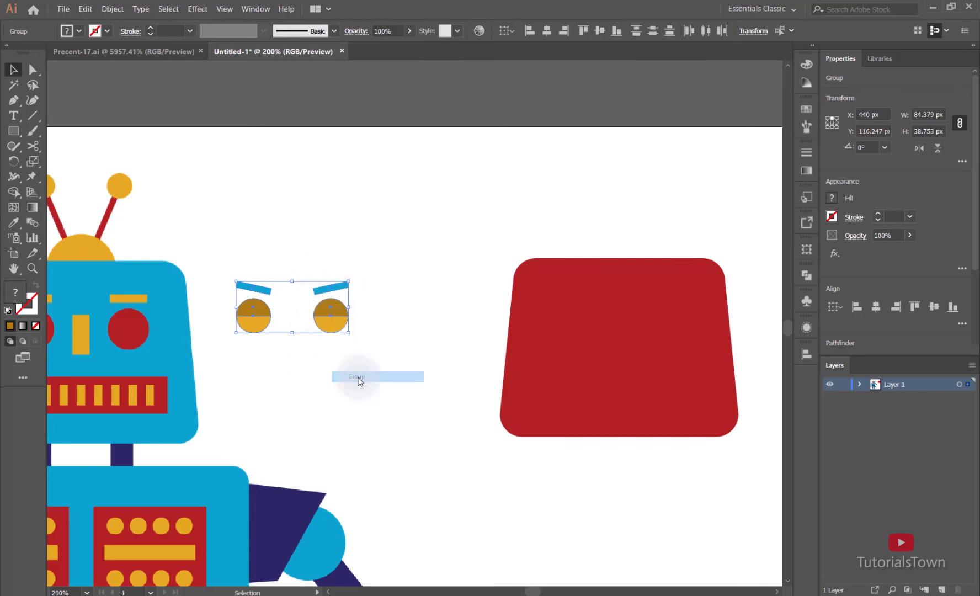
Center the grouped eyes horizontally on the red head, using the head as the key object.
left_click(620, 328, "shift")
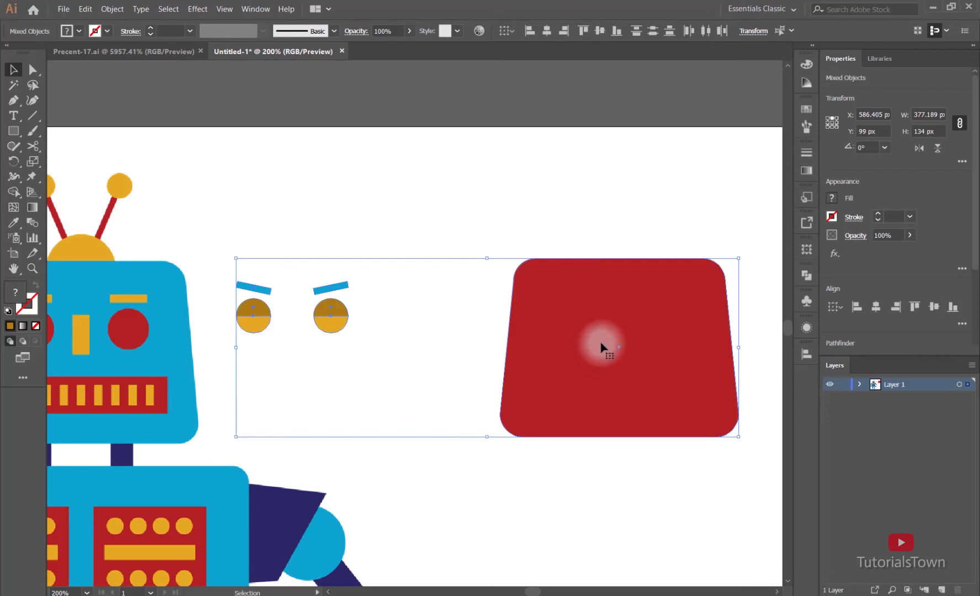
left_click(605, 314)
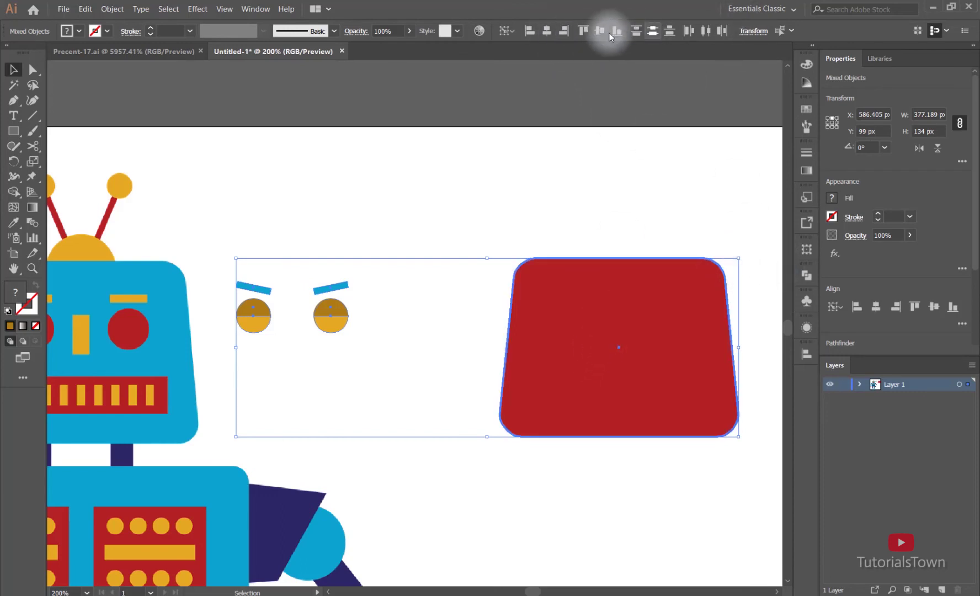
left_click(806, 356)
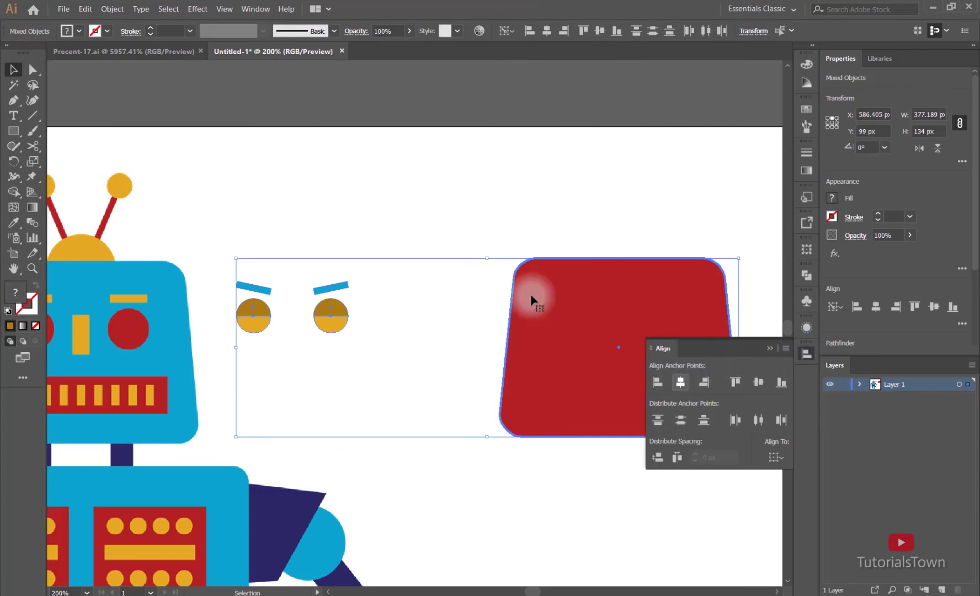
left_click(681, 381)
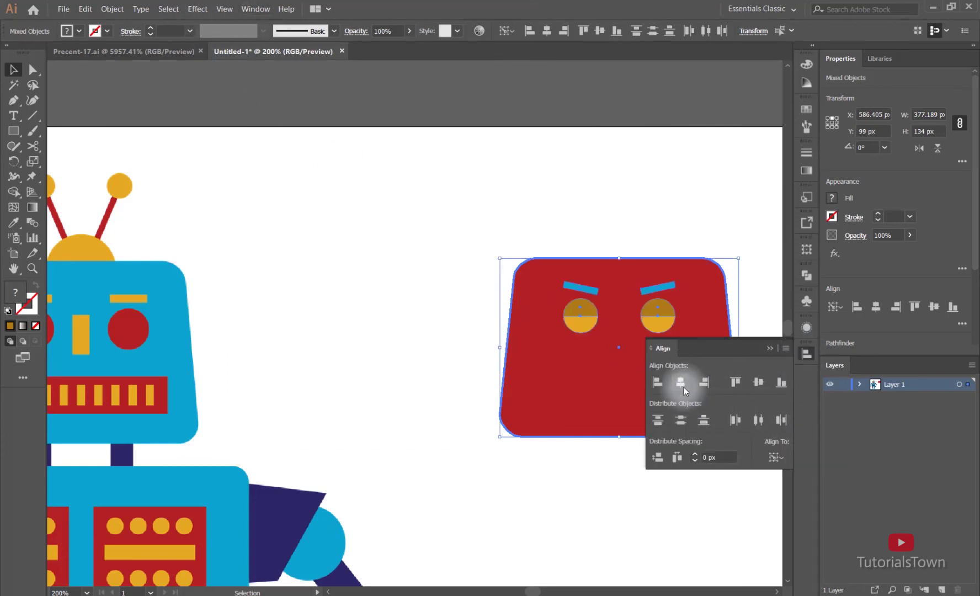
left_click(572, 554)
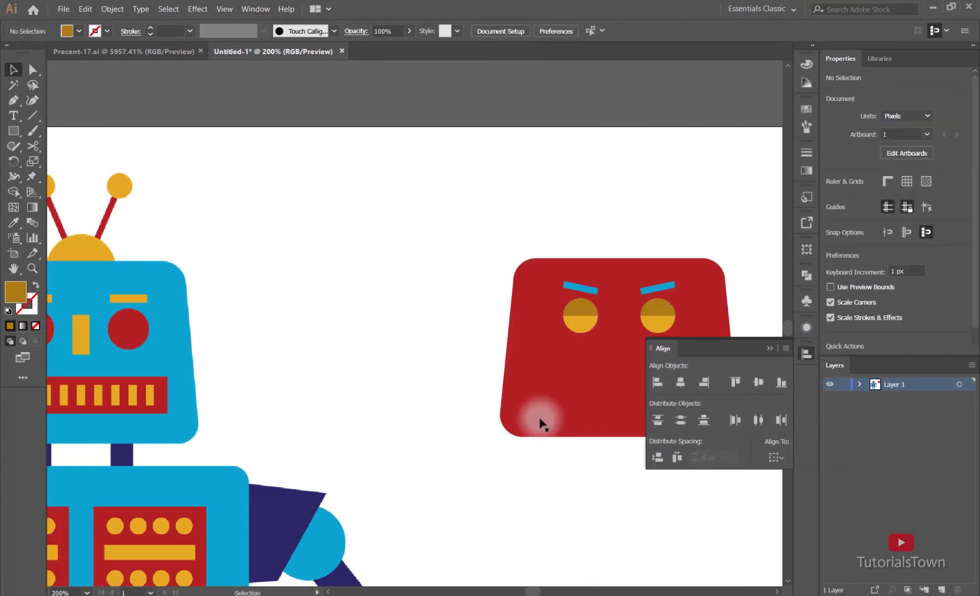
Move the eyes group down slightly on the red head to Y 123.247 px and enlarge it proportionally about its center.
left_click_drag(539, 421, 429, 313)
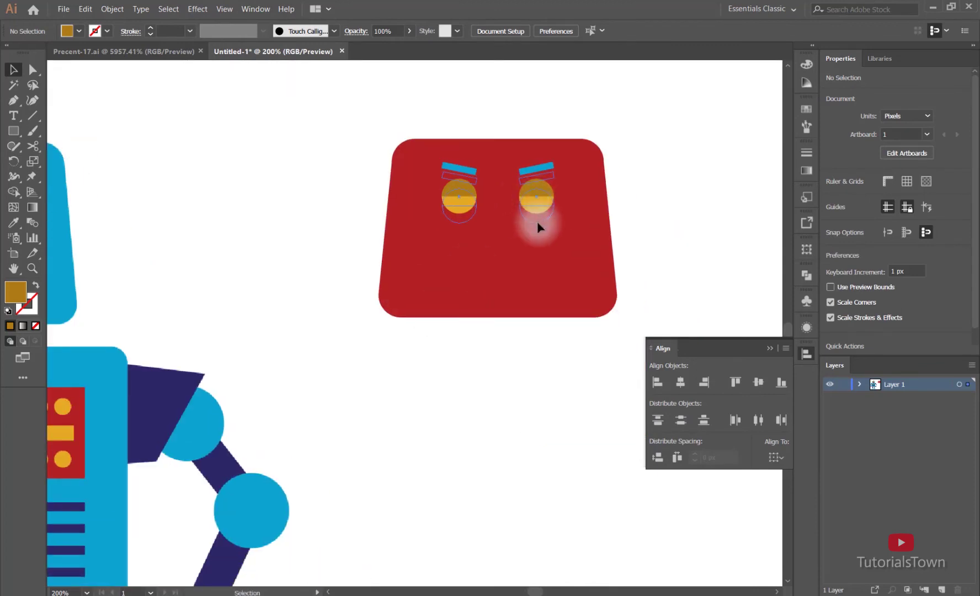
left_click_drag(538, 226, 539, 227)
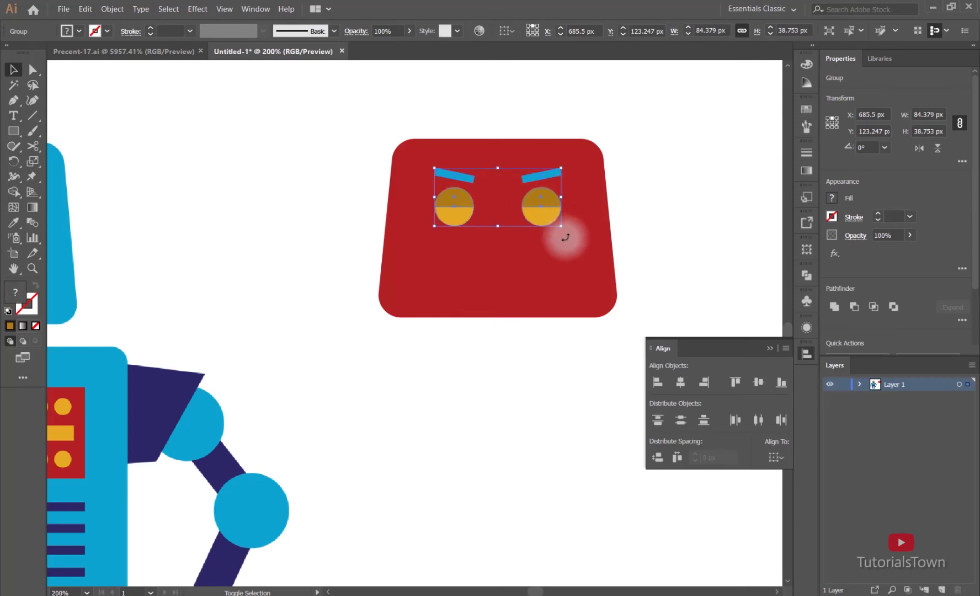
left_click(501, 375)
Draw an 11 × 28 px nose rectangle centered between the eyes on the red head.
left_click_drag(461, 322, 408, 333)
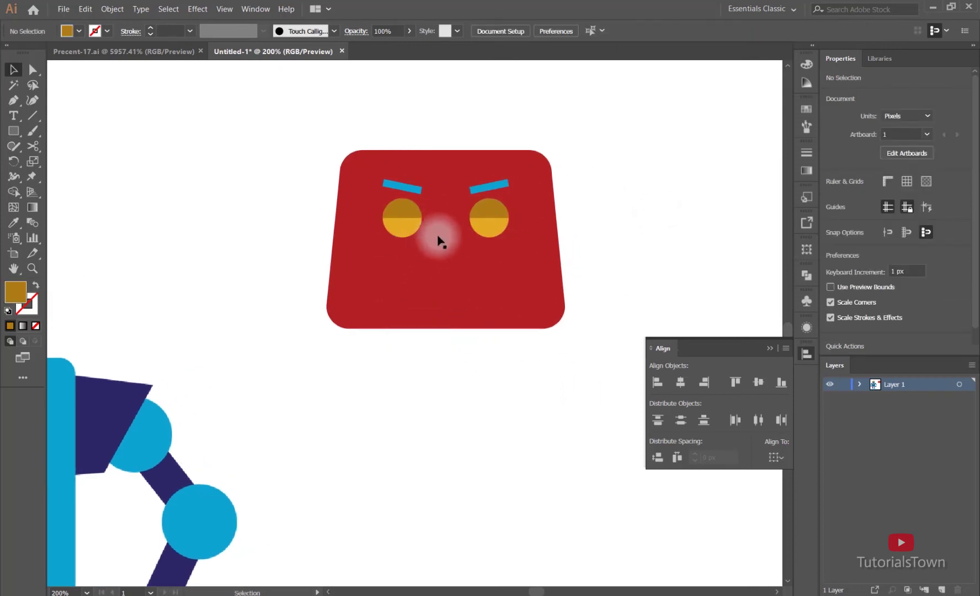
left_click_drag(325, 356, 512, 364)
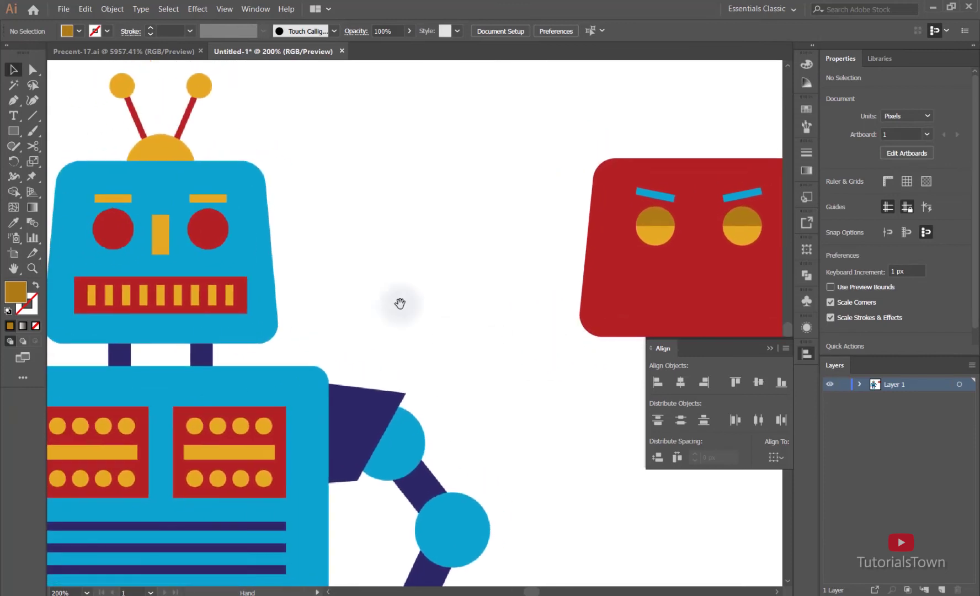
left_click_drag(534, 256, 326, 292)
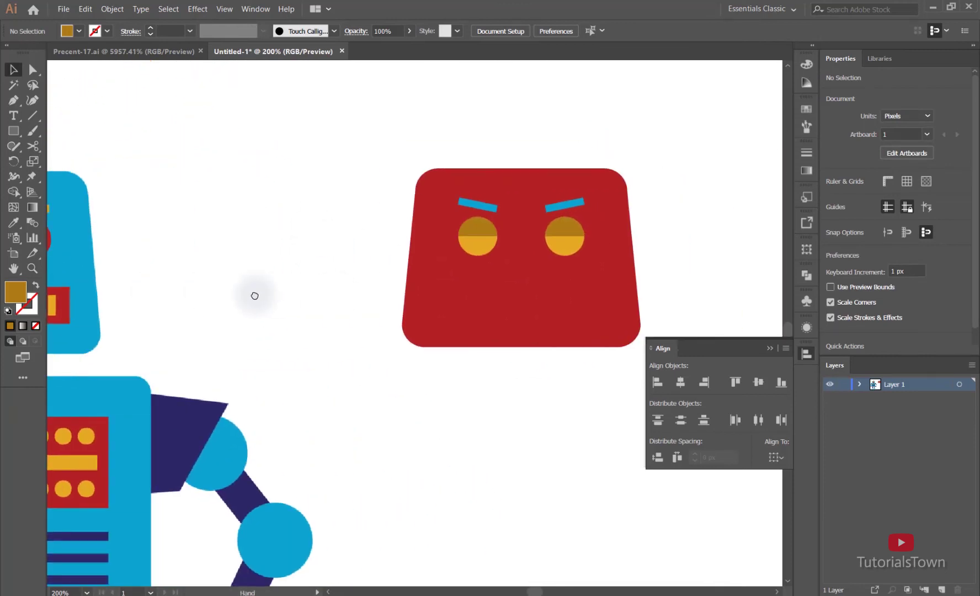
left_click(18, 133)
left_click_drag(382, 160, 686, 423)
left_click_drag(525, 350, 467, 403)
left_click_drag(321, 257, 349, 331)
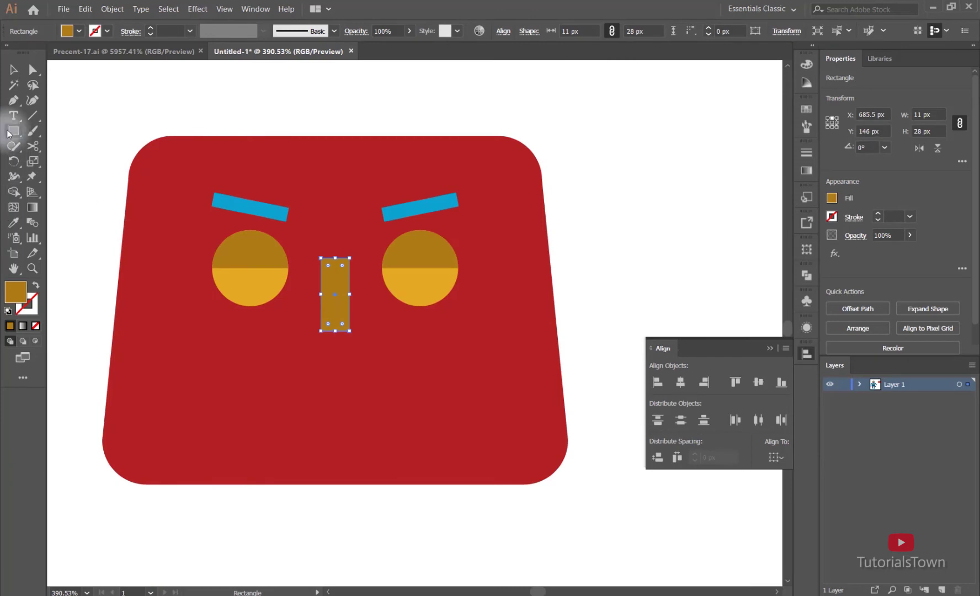
Fill the nose rectangle with the yellow sampled from the lower half of the eye.
left_click(14, 222)
left_click(419, 280)
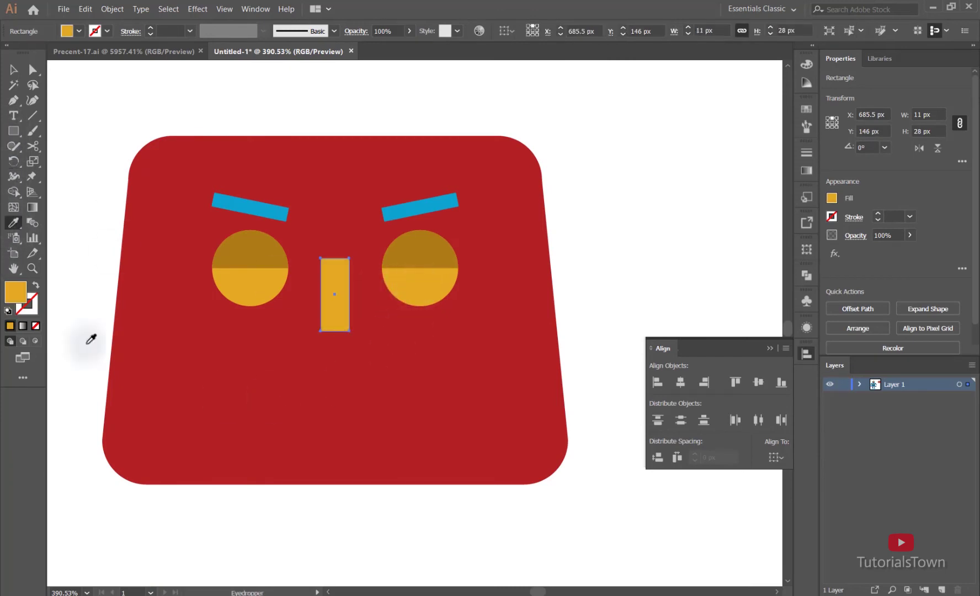
left_click(12, 69)
left_click(392, 104)
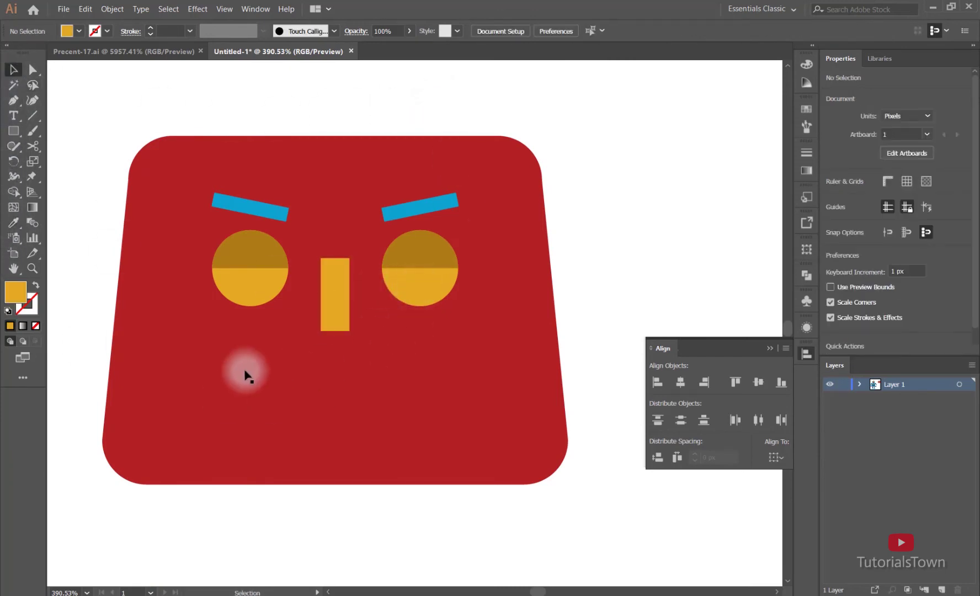
Center the nose rectangle vertically on the red head, using the head as the key object.
left_click(324, 328)
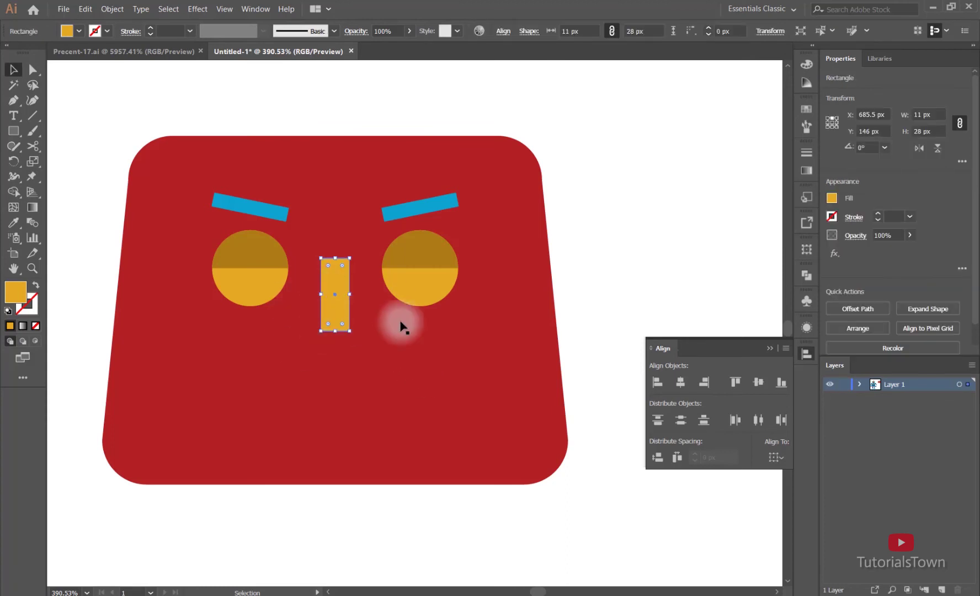
left_click(529, 362, "shift")
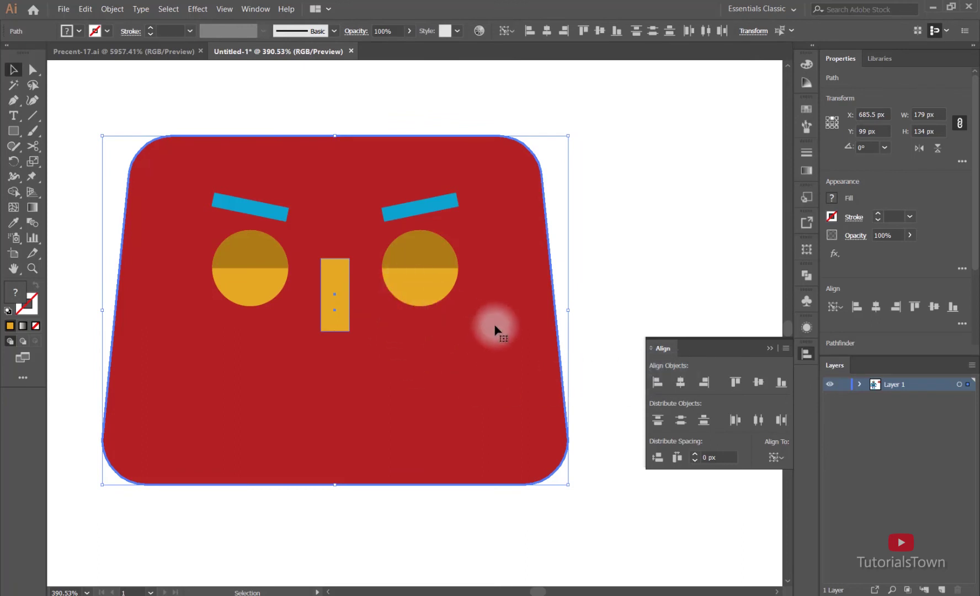
left_click(425, 382)
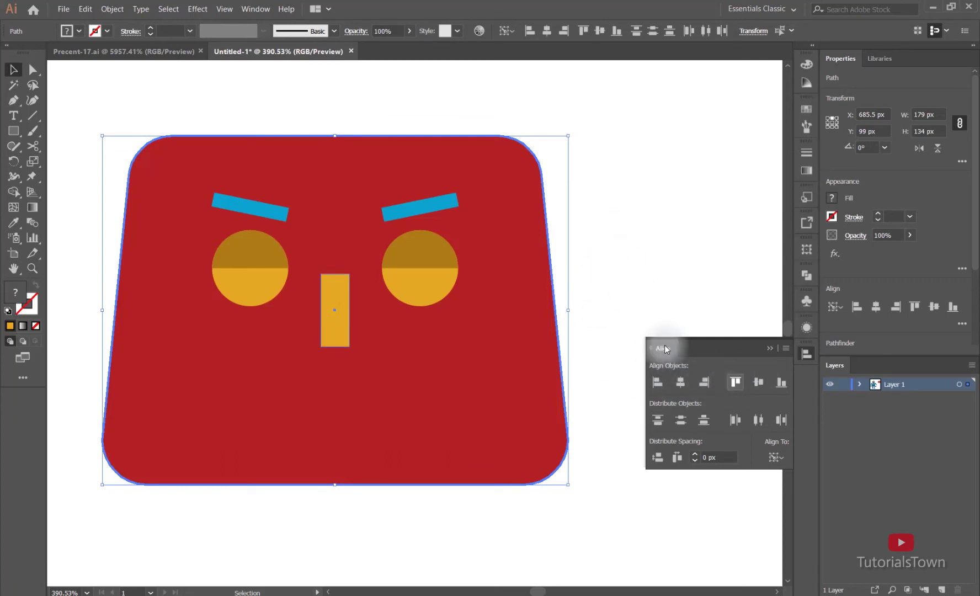
key("ctrl+shift+a")
Compare the red head with the blue robot's face, examining its mouth and teeth.
key("ctrl+1")
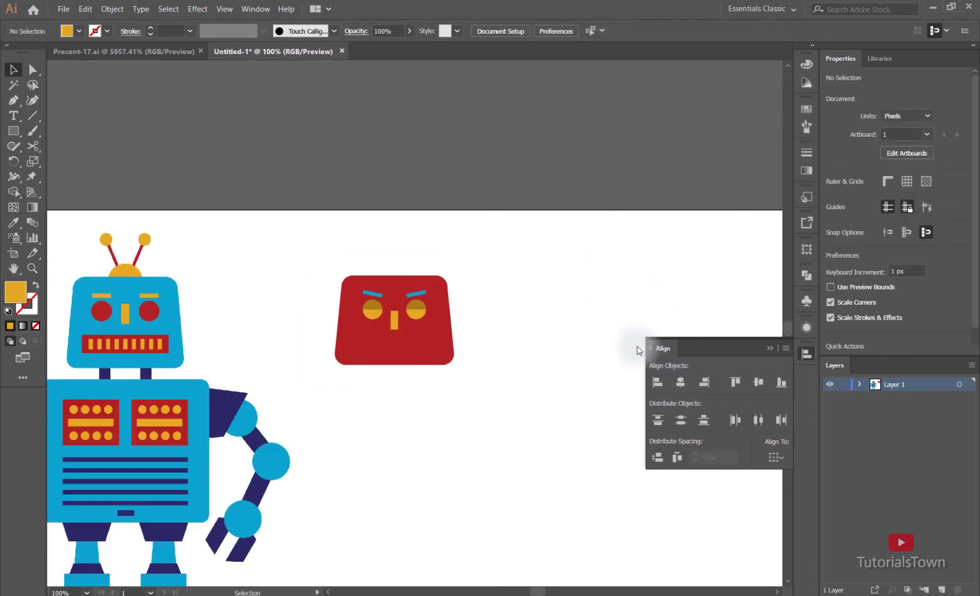
left_click_drag(520, 349, 555, 349)
left_click_drag(364, 268, 587, 400)
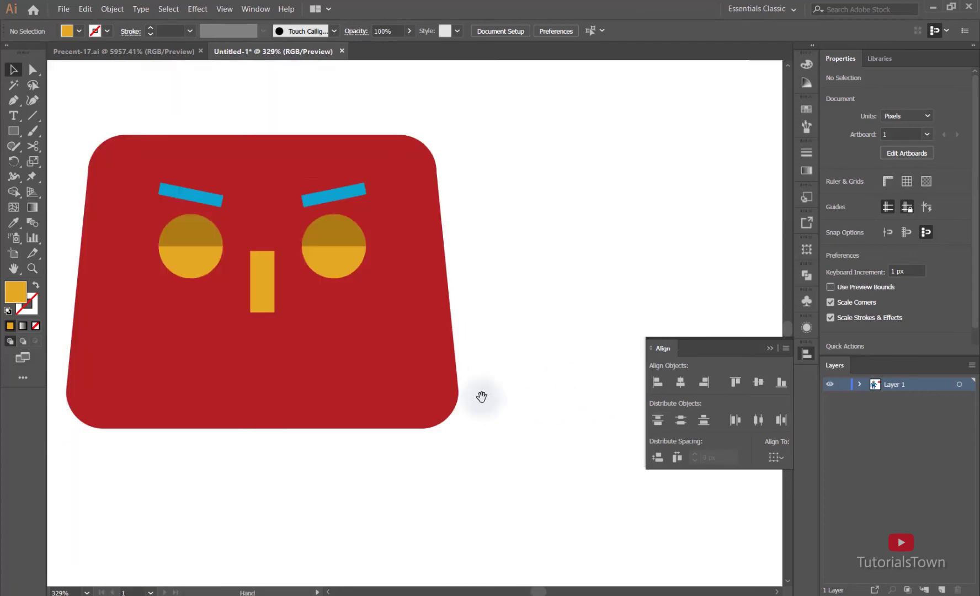
left_click_drag(315, 355, 628, 326)
left_click_drag(247, 340, 507, 339)
left_click_drag(180, 346, 448, 350)
left_click_drag(119, 344, 220, 329)
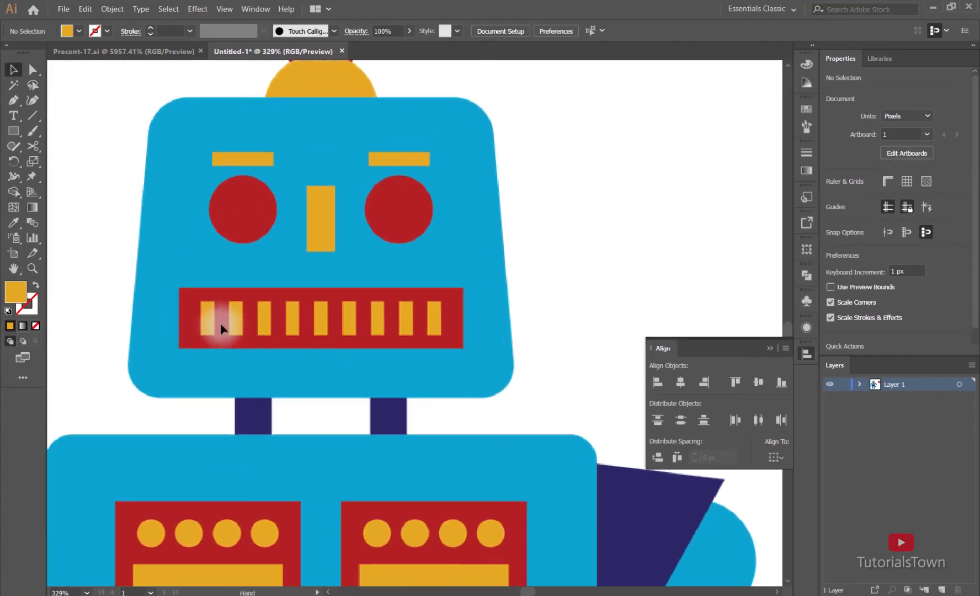
Save the document to the Desktop as an Adobe Illustrator file named robot, keeping the Illustrator CC version options.
key("ctrl+s")
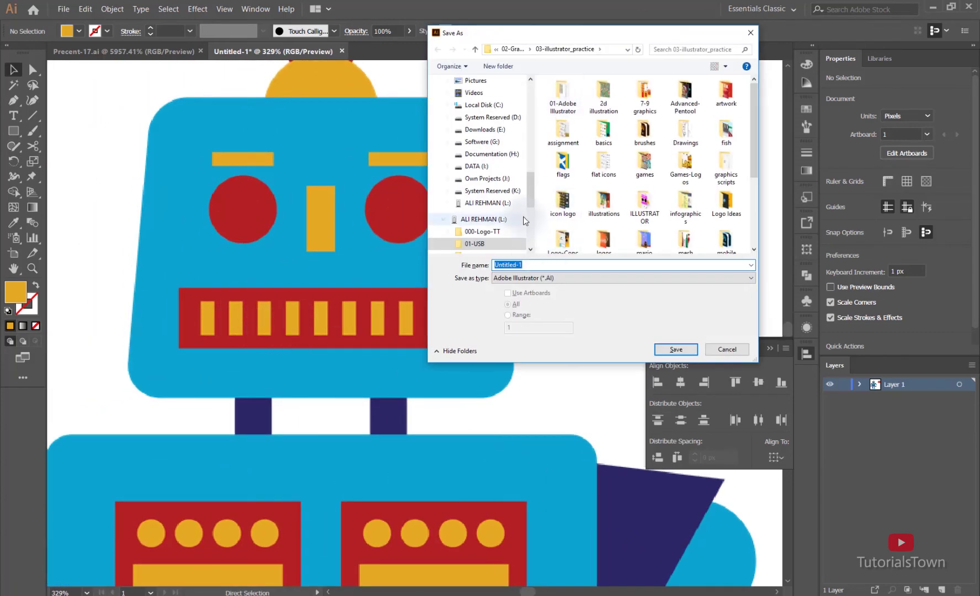
scroll(530, 196, "up", 10)
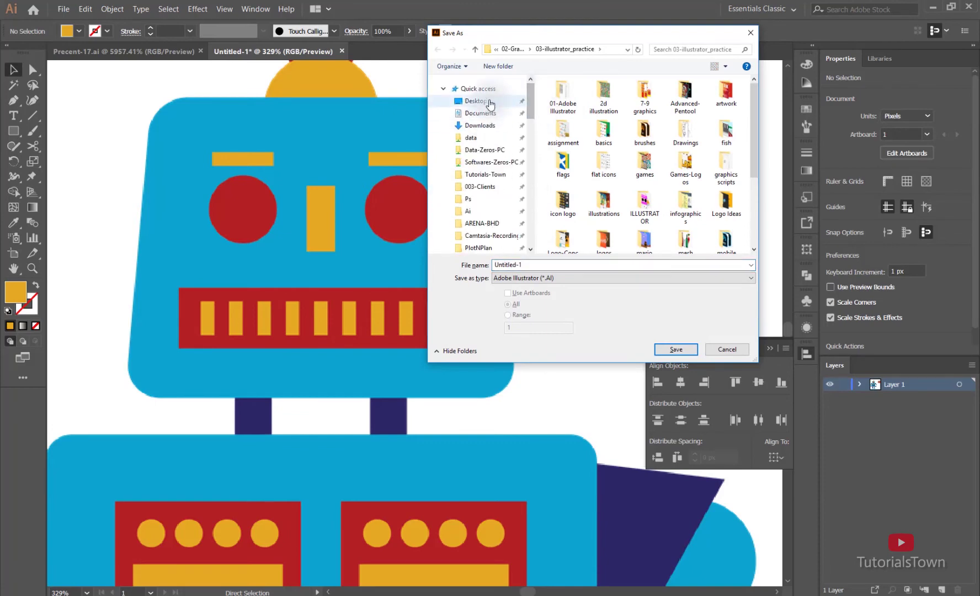
left_click(475, 100)
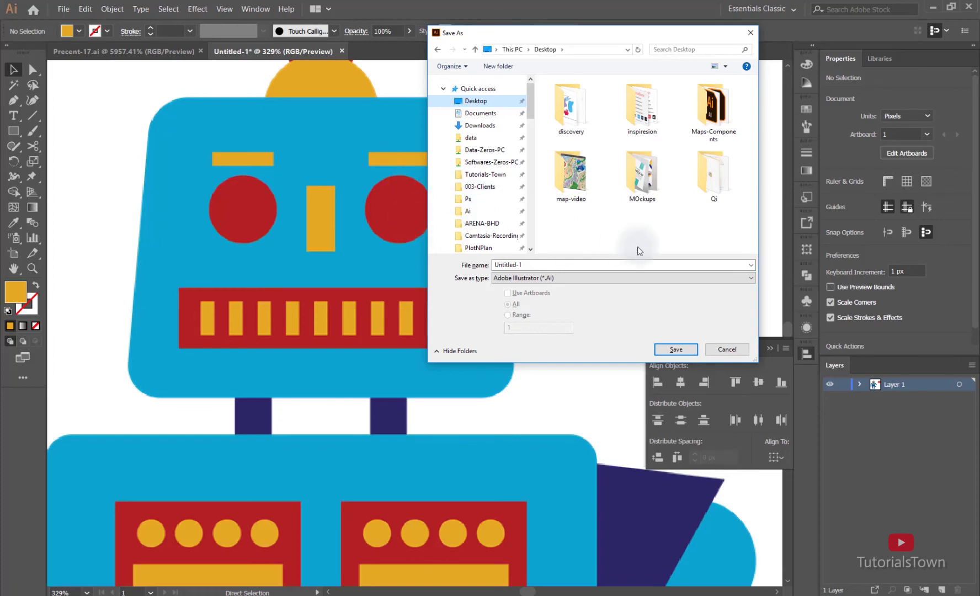
left_click(627, 265)
type("rob")
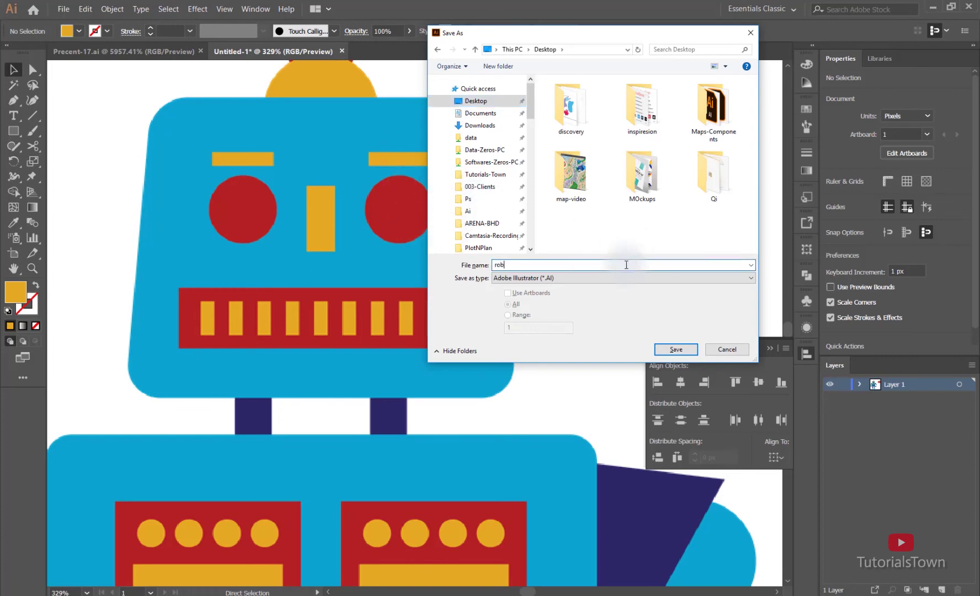
type("ot")
key("Return")
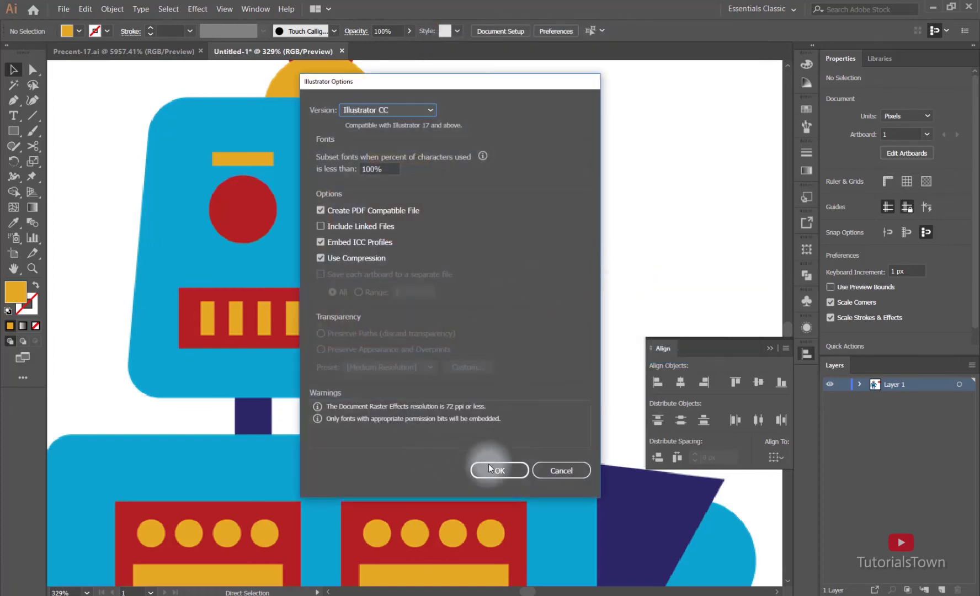
left_click(490, 469)
Draw a yellow 134 × 28 px mouth rectangle between the two heads and round its corners to 14 px.
key("ctrl+1")
left_click_drag(500, 367, 350, 358)
left_click_drag(376, 227, 630, 380)
left_click_drag(176, 372, 485, 324)
left_click_drag(83, 312, 546, 329)
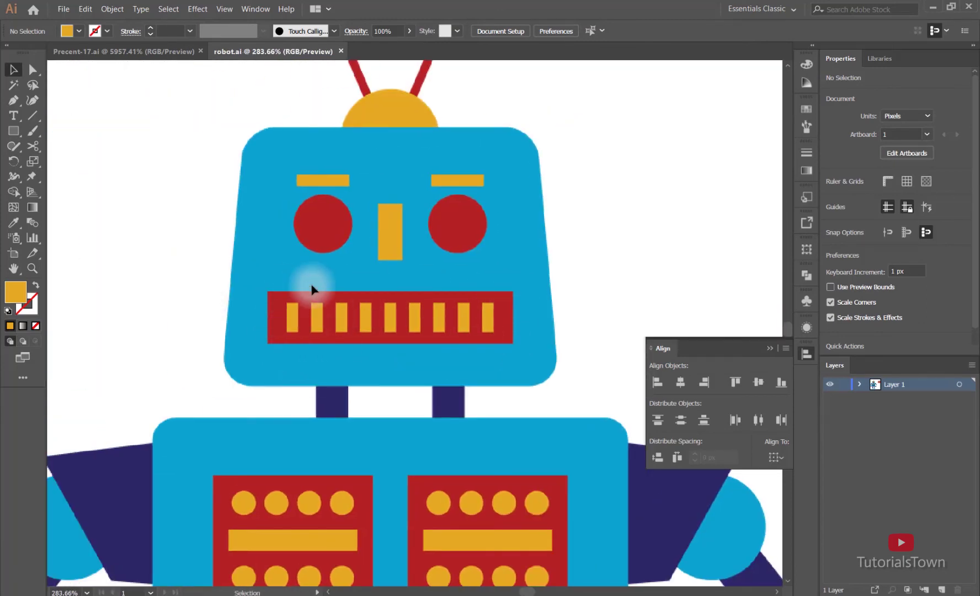
left_click_drag(467, 333, 311, 280)
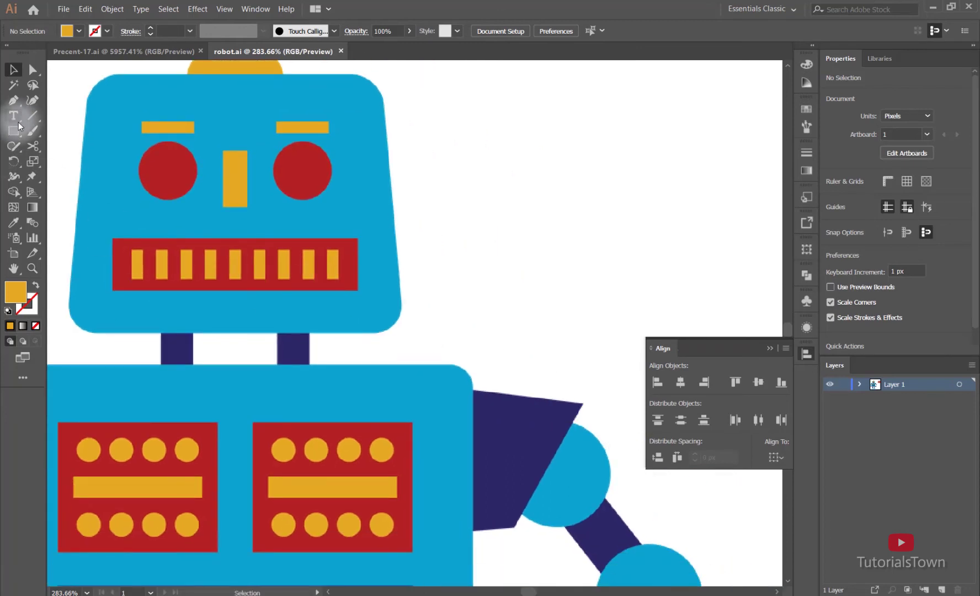
left_click_drag(13, 131, 67, 130)
left_click_drag(498, 302, 294, 277)
left_click_drag(268, 228, 521, 282)
left_click_drag(277, 264, 417, 271)
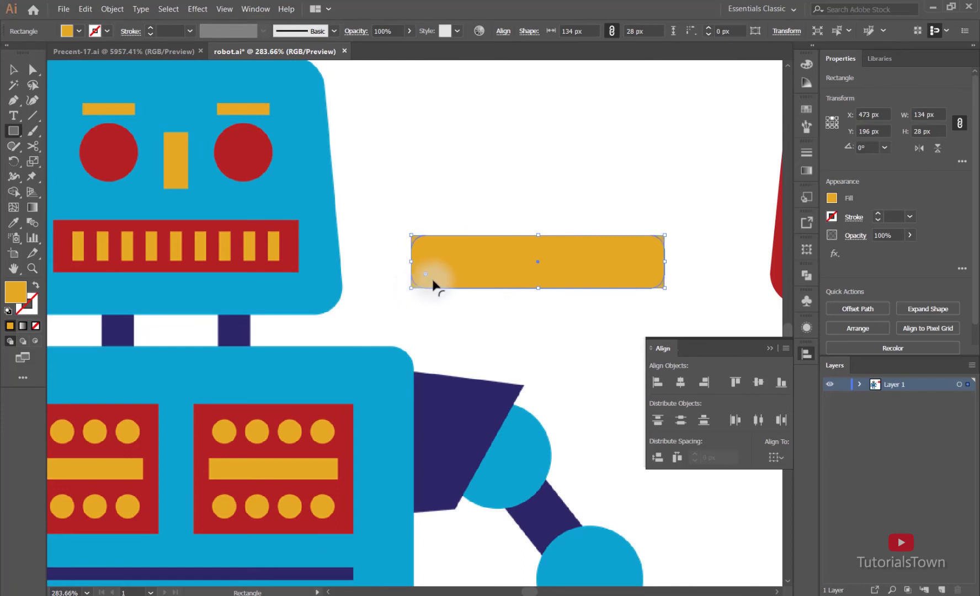
left_click_drag(461, 285, 466, 322)
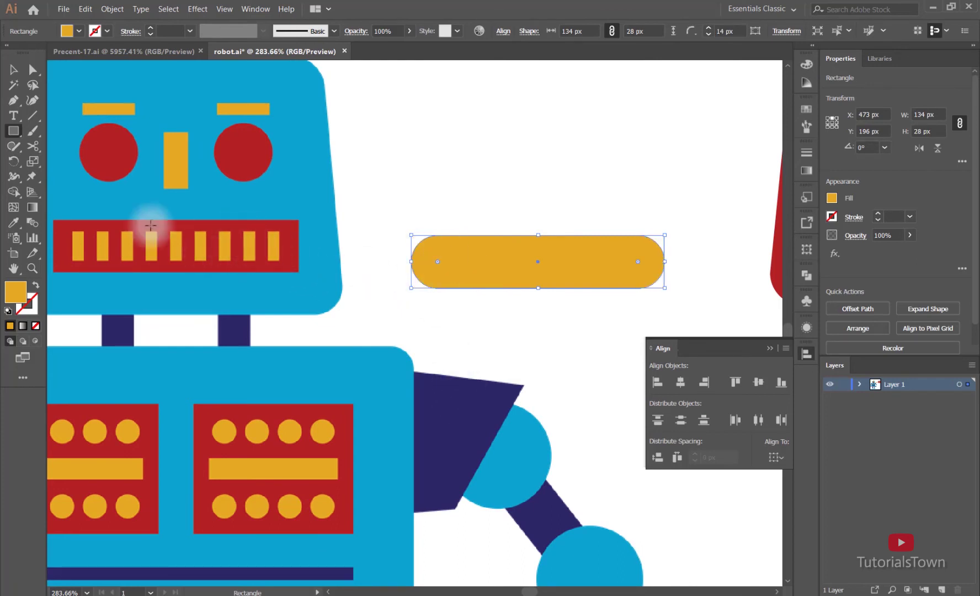
Draw a 6 × 17 px tooth inside the mouth's rounded end and fill it with red sampled from the blue robot's mouth.
left_click(13, 70)
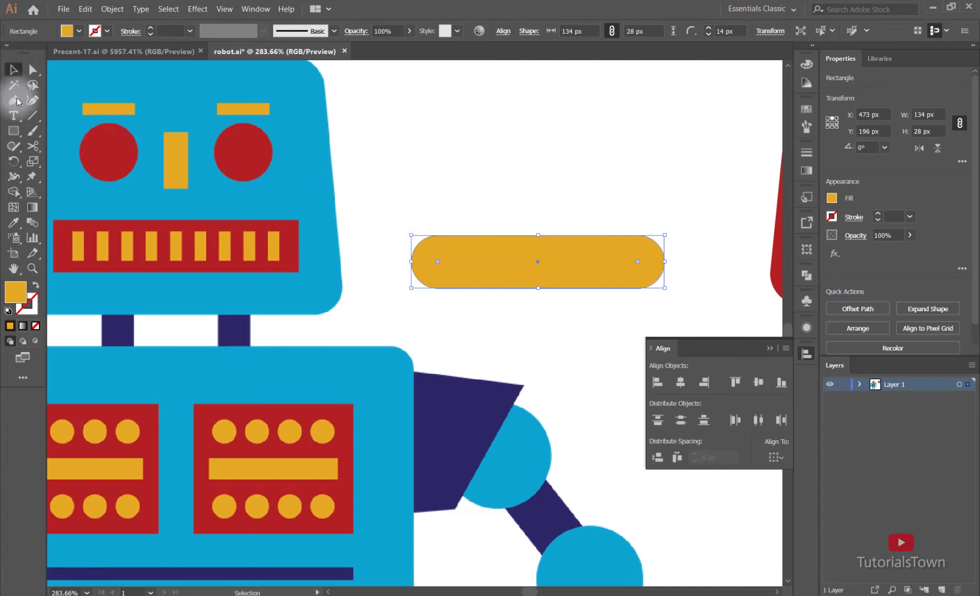
left_click_drag(13, 131, 54, 135)
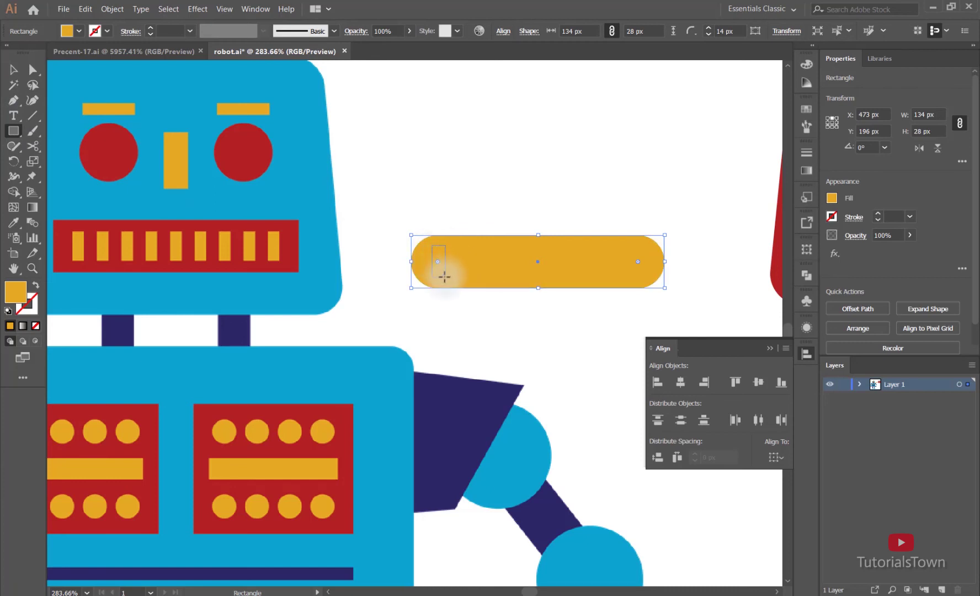
left_click_drag(443, 277, 445, 278)
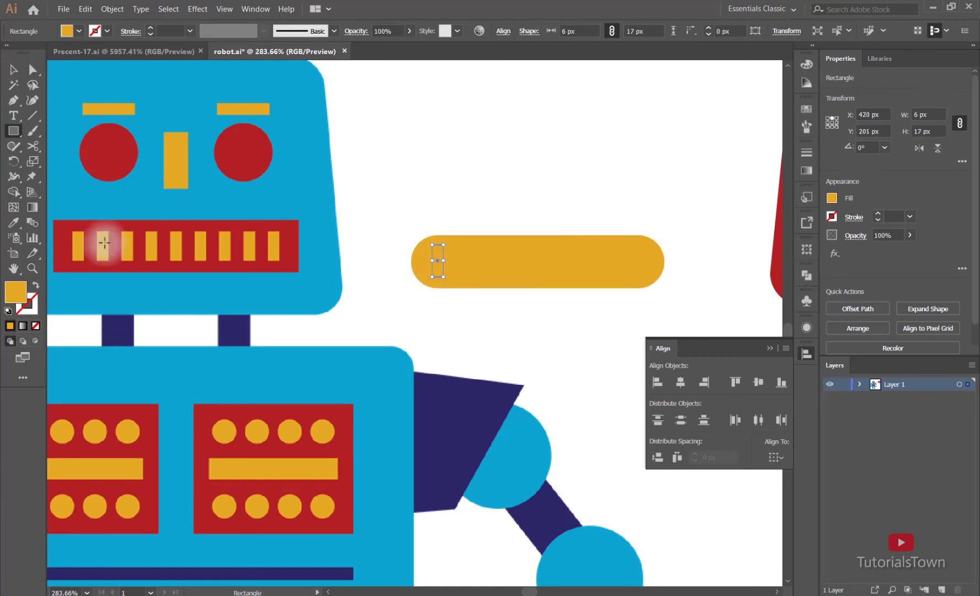
left_click(13, 224)
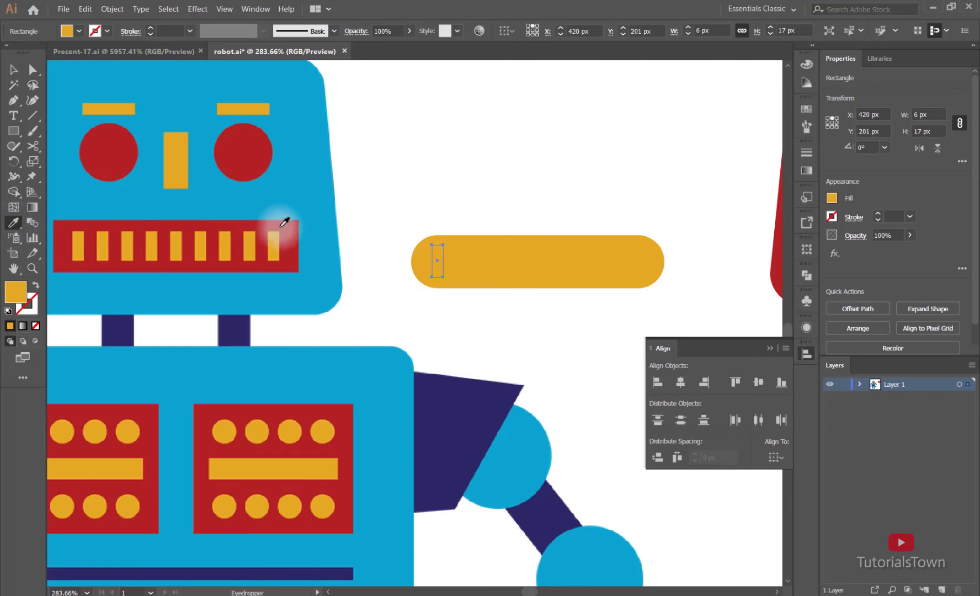
left_click(285, 221)
left_click(13, 69)
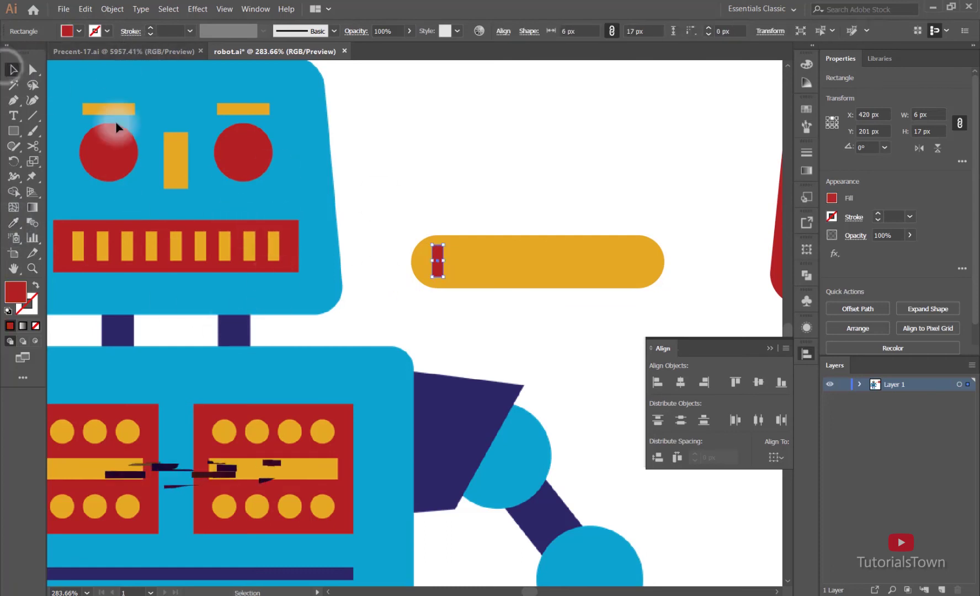
Duplicate the red tooth 12 px along the mouth and repeat the copy to make a row of ten teeth.
left_click(453, 345)
left_click(438, 268)
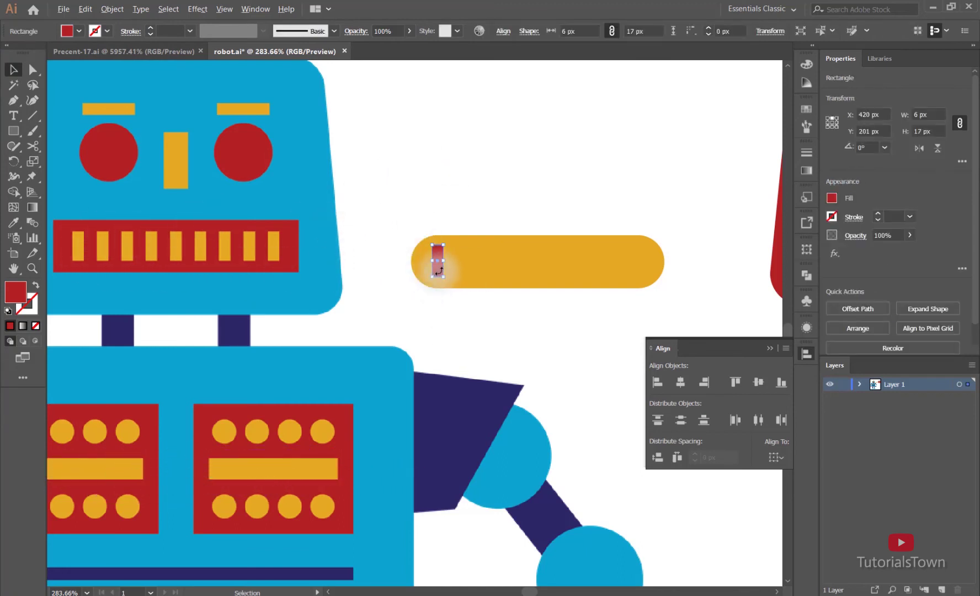
left_click_drag(436, 267, 462, 275)
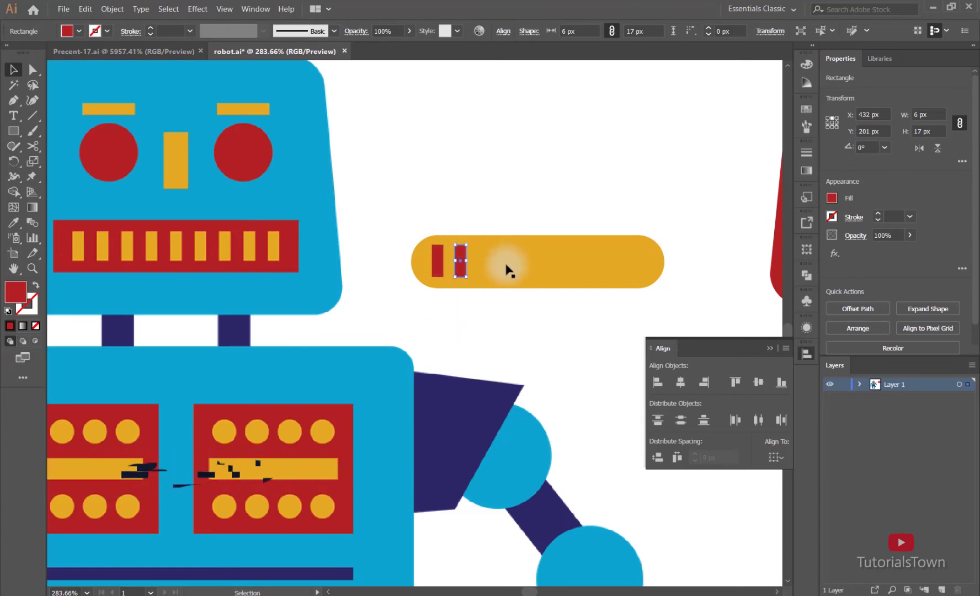
key("ctrl+d")
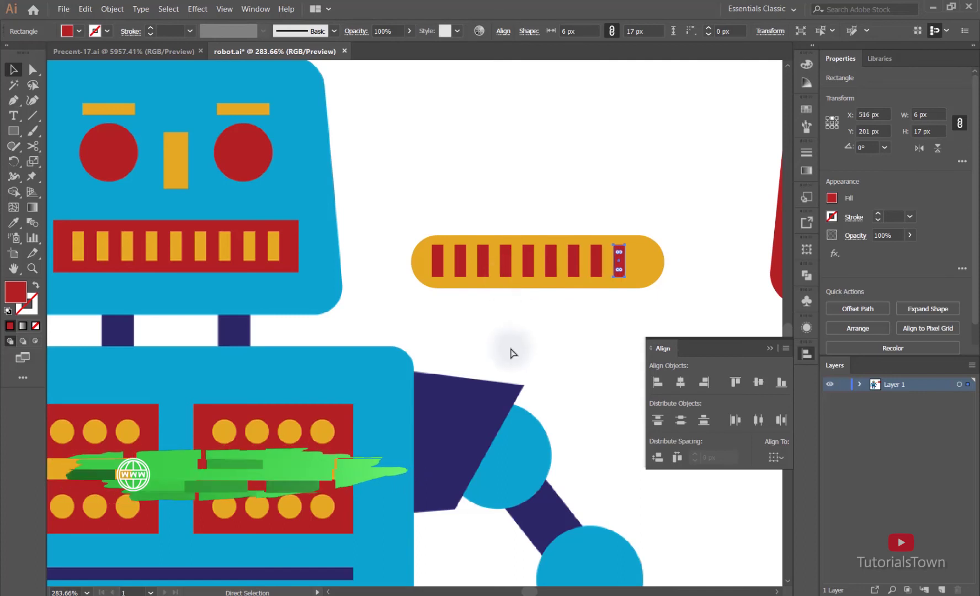
key("ctrl+d")
left_click(725, 240)
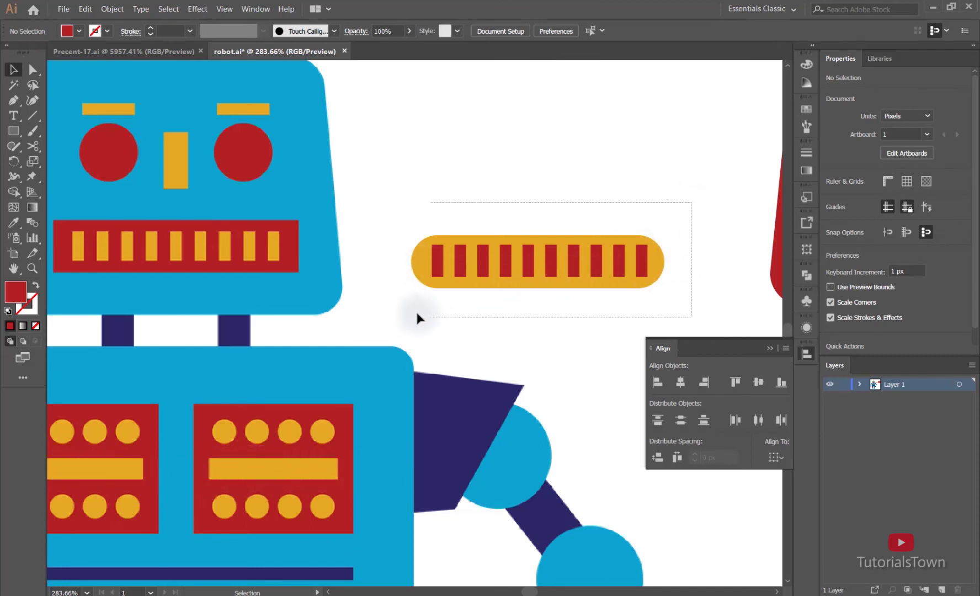
Group the ten red teeth, leaving out the yellow mouth shape.
left_click_drag(691, 202, 399, 308)
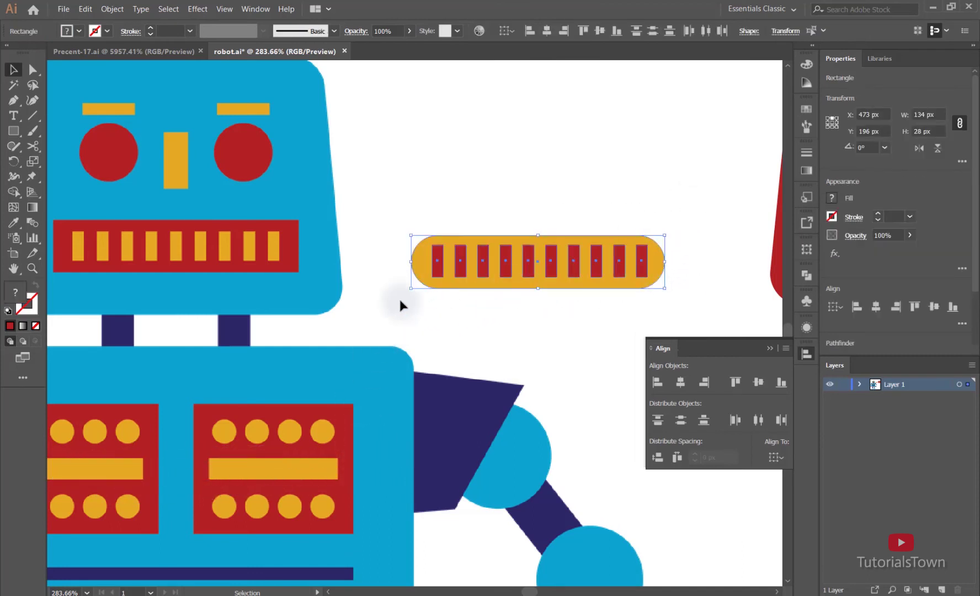
left_click(422, 261, "shift")
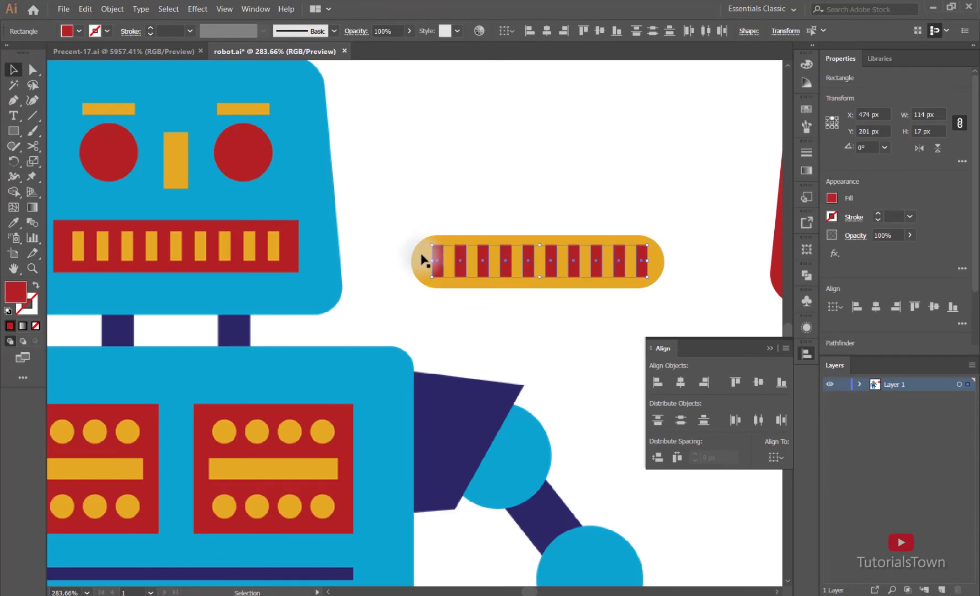
right_click(527, 270)
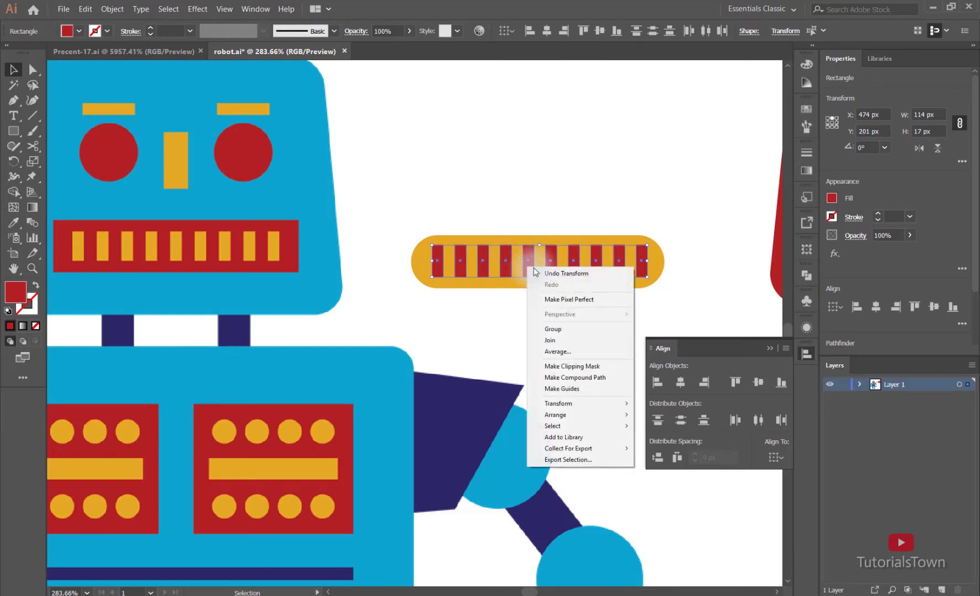
left_click(549, 330)
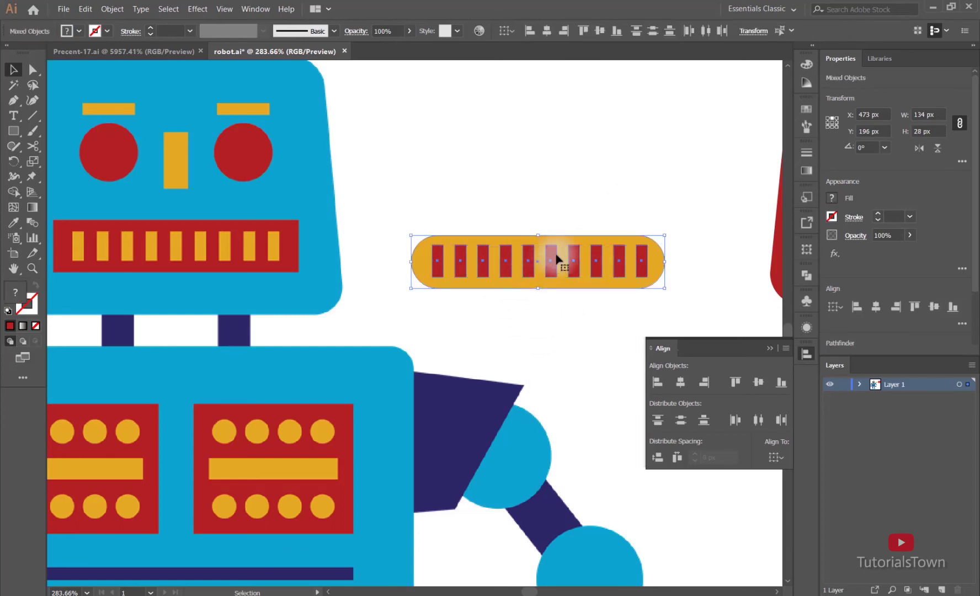
Center the teeth group horizontally and vertically on the yellow mouth, using the mouth as the key object.
left_click(572, 243, "shift")
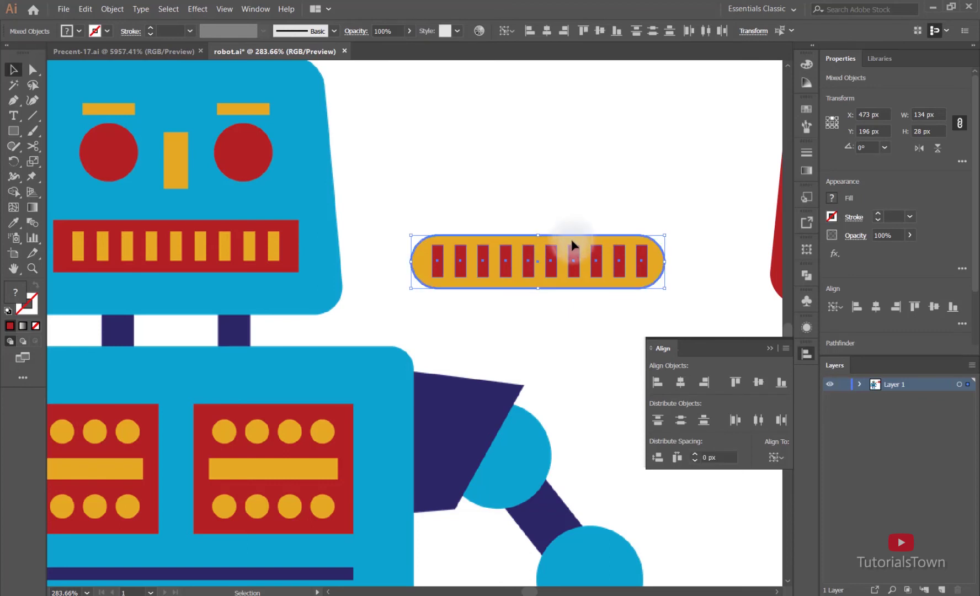
left_click(684, 387)
left_click(755, 382)
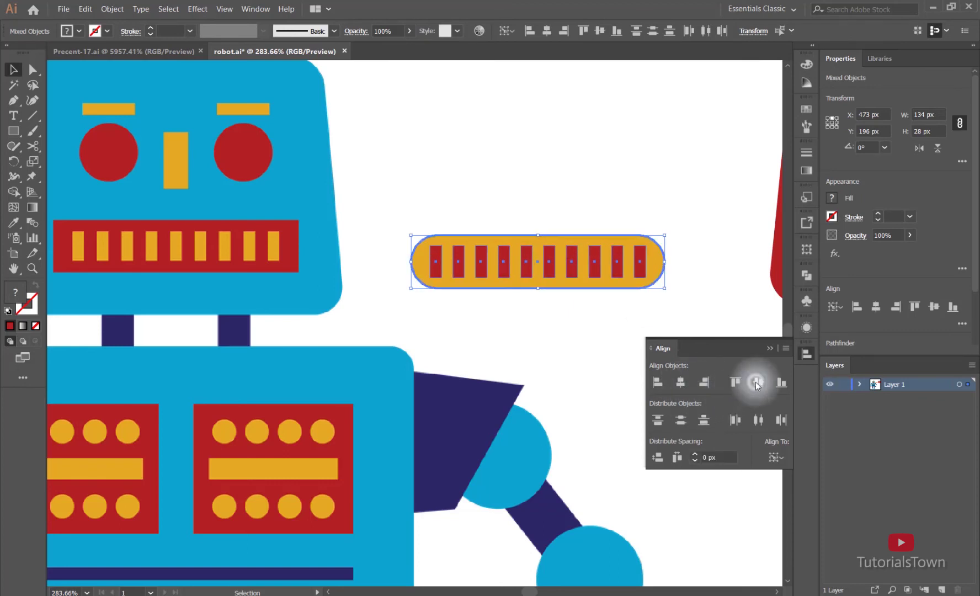
left_click(717, 244)
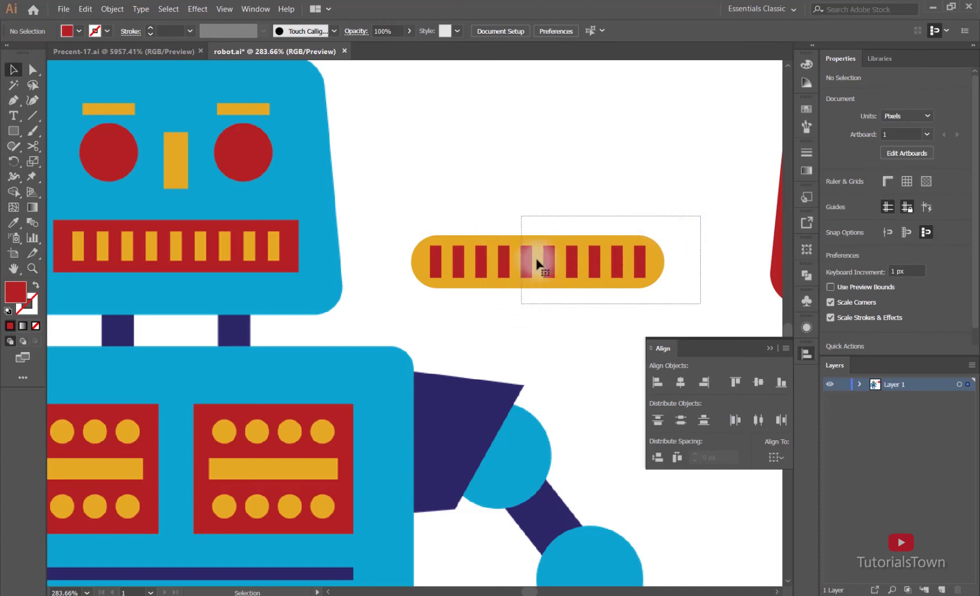
Group the yellow mouth shape together with its teeth.
left_click_drag(701, 215, 153, 325)
right_click(563, 255)
left_click(587, 315)
Center the mouth group horizontally on the red head, using the head as the key object.
key("space")
left_click_drag(242, 365, 208, 312)
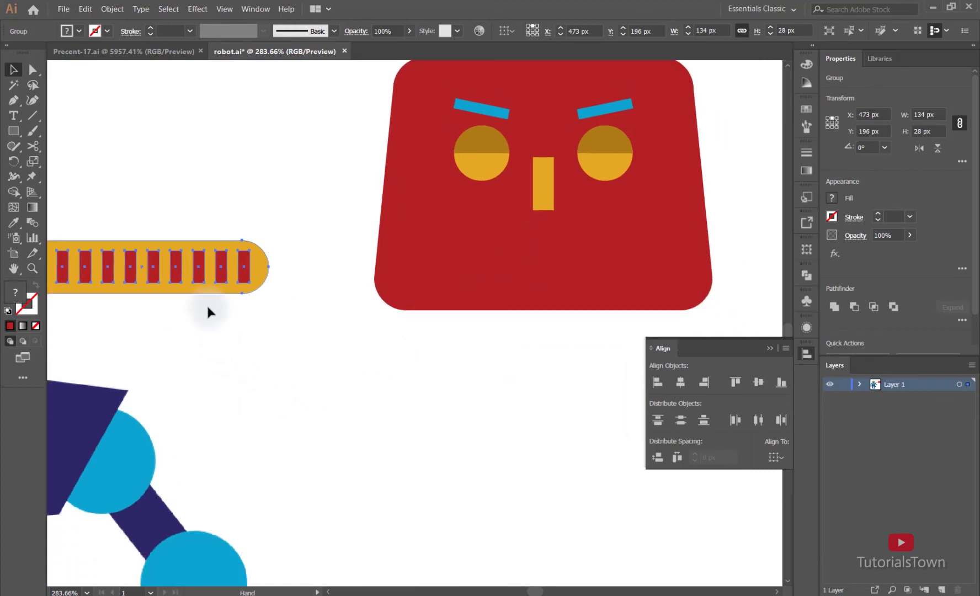
left_click(523, 249, "shift")
left_click(501, 253)
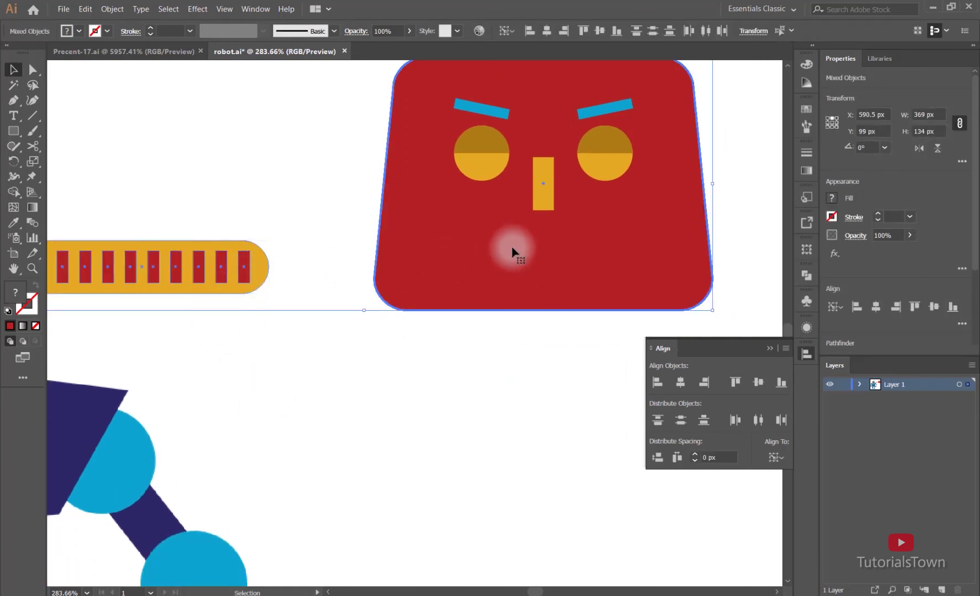
left_click(683, 383)
left_click(559, 419)
Scale the mouth group proportionally about its center to about 93 × 19.4 px.
key("ctrl+1")
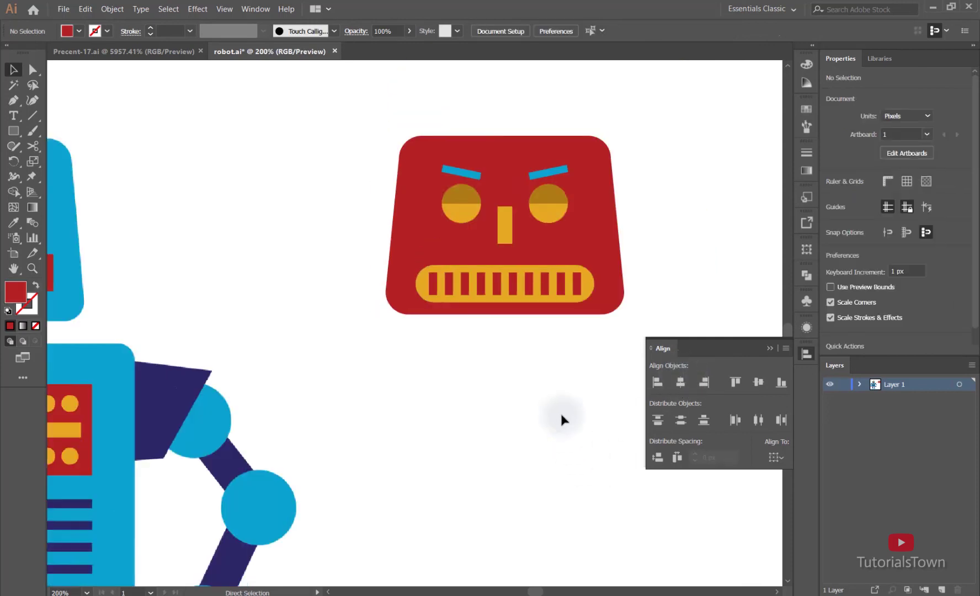
left_click_drag(503, 387, 468, 416)
left_click_drag(290, 231, 596, 430)
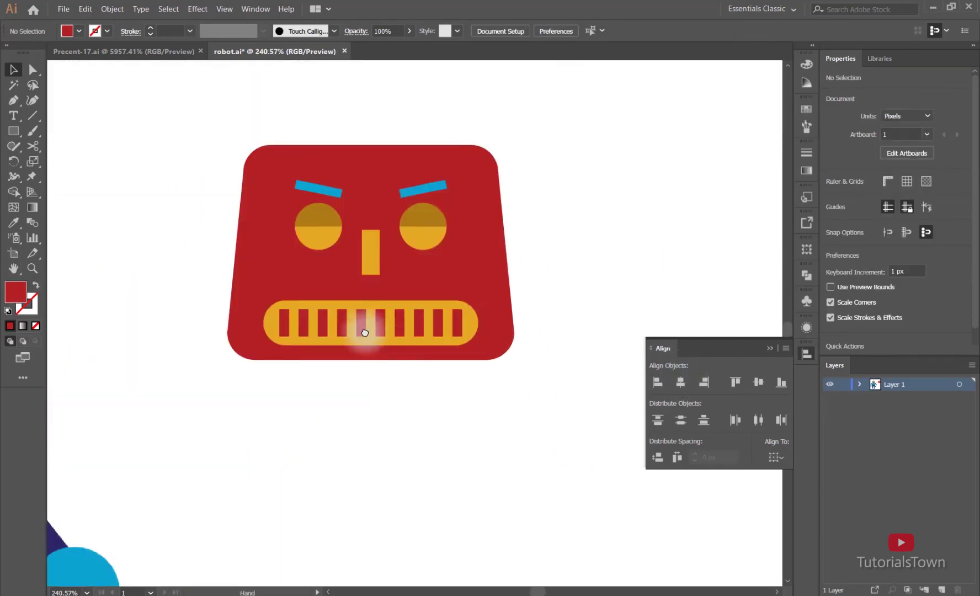
left_click(386, 334)
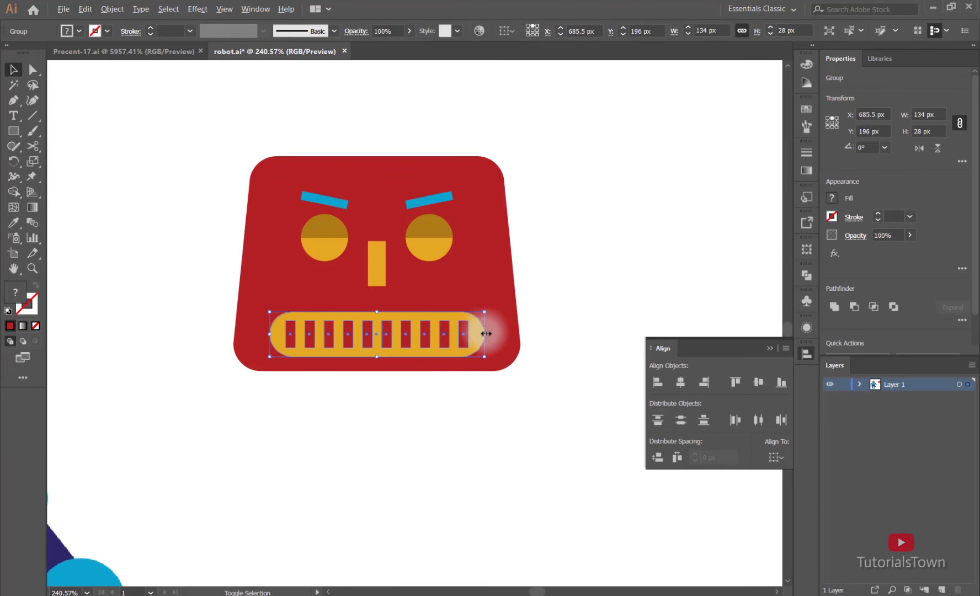
left_click_drag(485, 333, 453, 334)
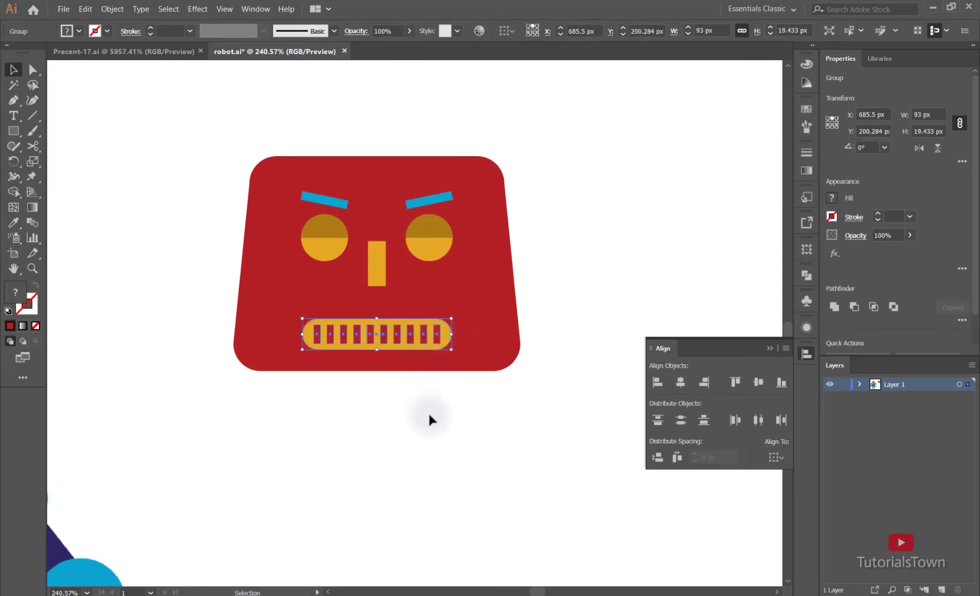
Move the mouth group straight up, closer to the nose on the red head.
left_click(372, 484)
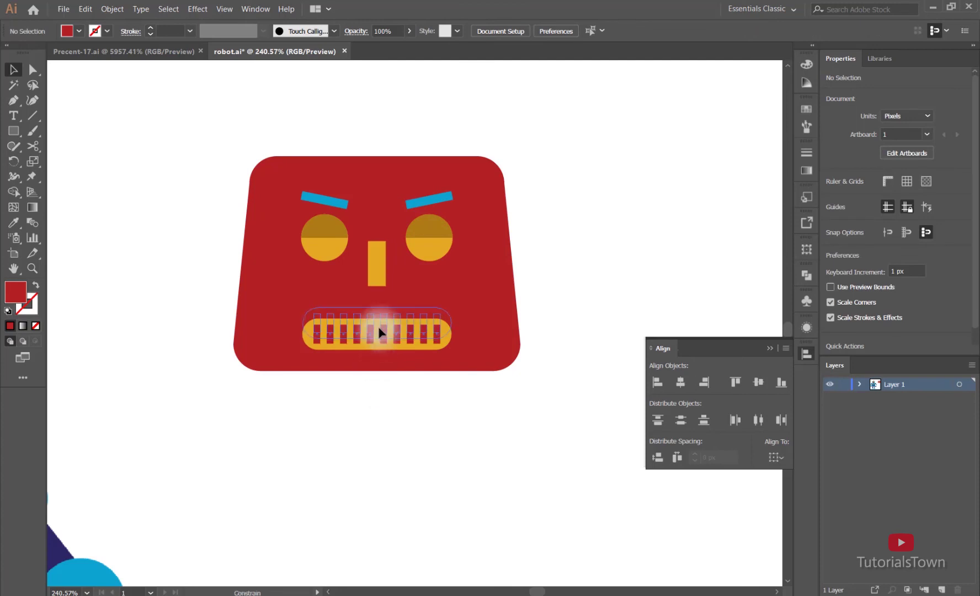
left_click_drag(378, 331, 378, 332)
left_click(267, 381)
Draw a circle about 21 px wide below the red head's mouth and fill it with the eye's yellow.
key("ctrl+space")
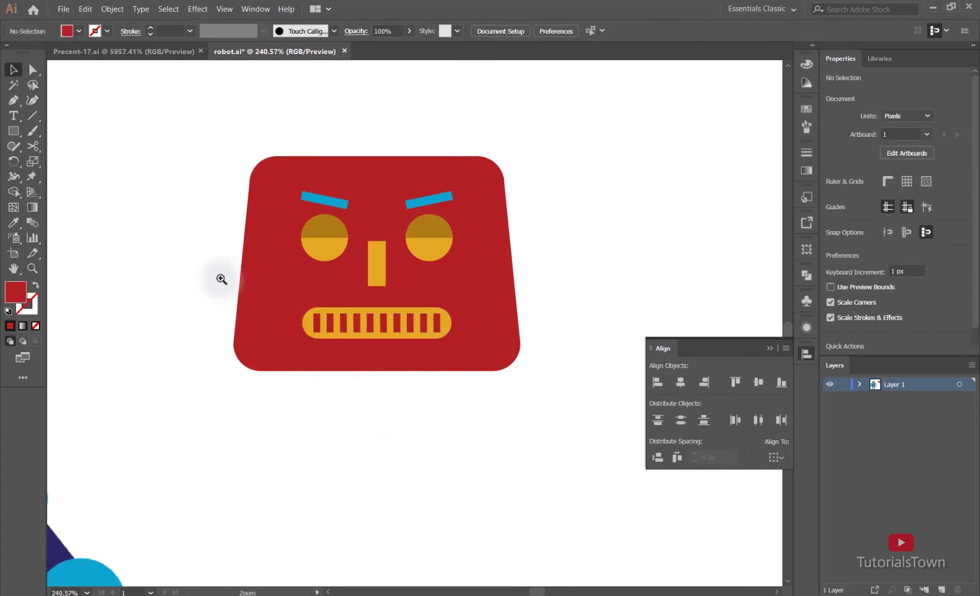
left_click(381, 350)
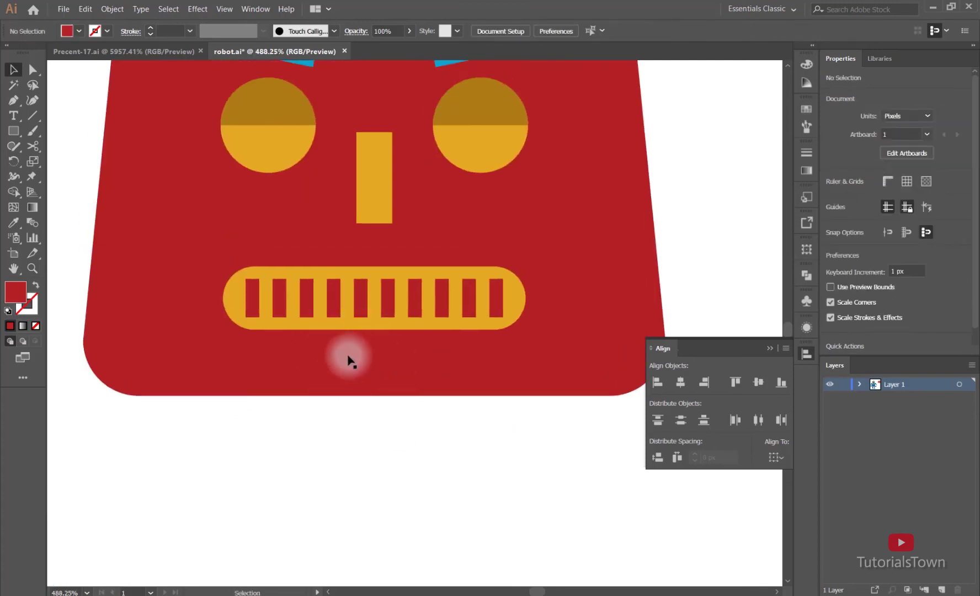
left_click(20, 135)
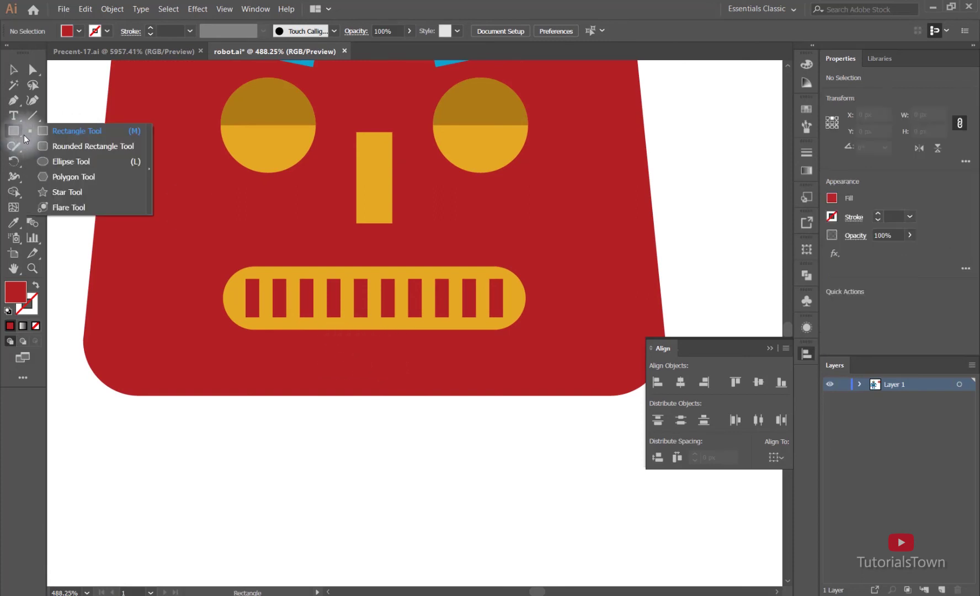
left_click(59, 161)
left_click_drag(328, 317, 395, 364)
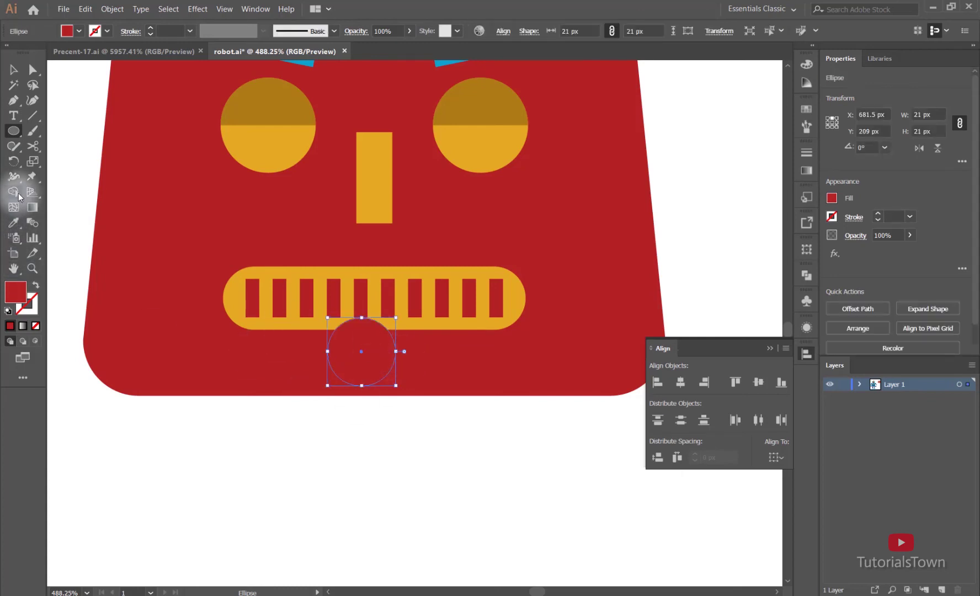
left_click(14, 224)
left_click(276, 160)
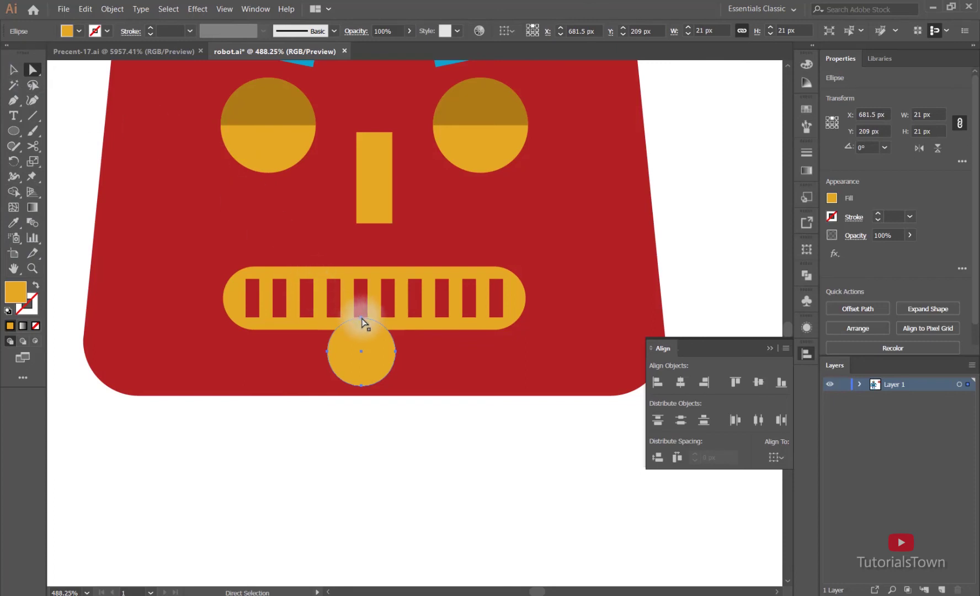
Remove the yellow circle's top anchor point to leave a lower half circle, and join its open path.
left_click(361, 319)
key("Delete")
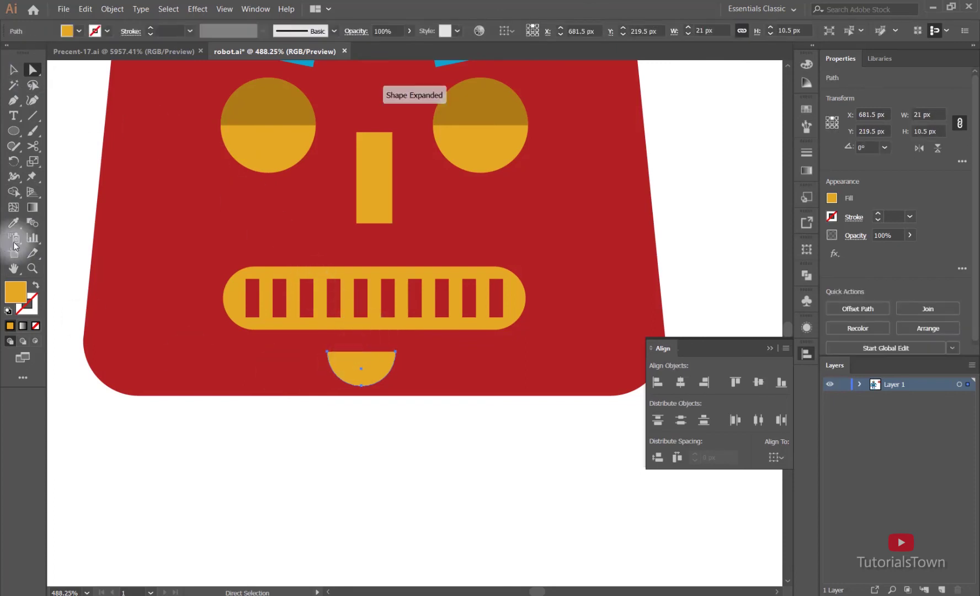
right_click(365, 363)
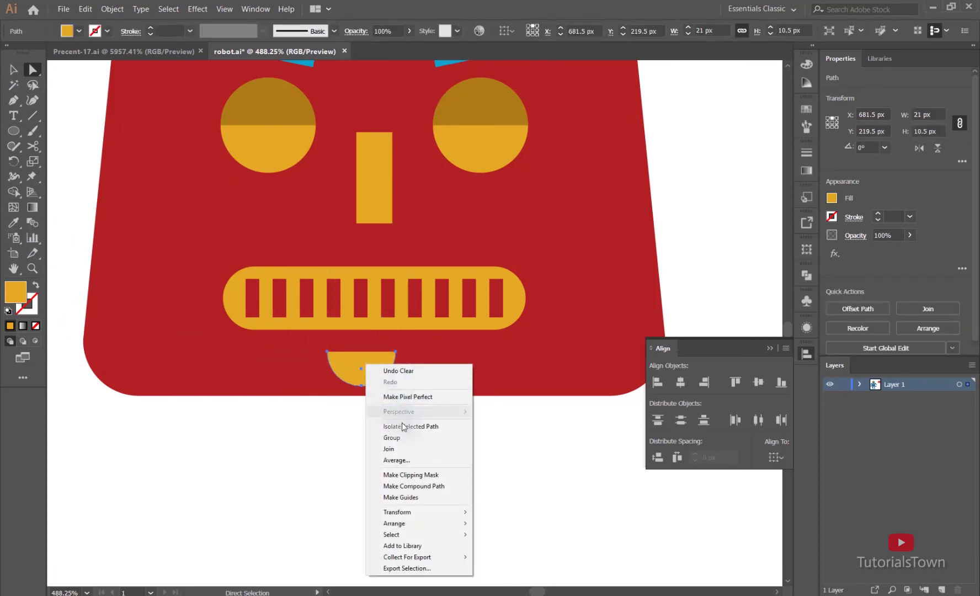
left_click(399, 451)
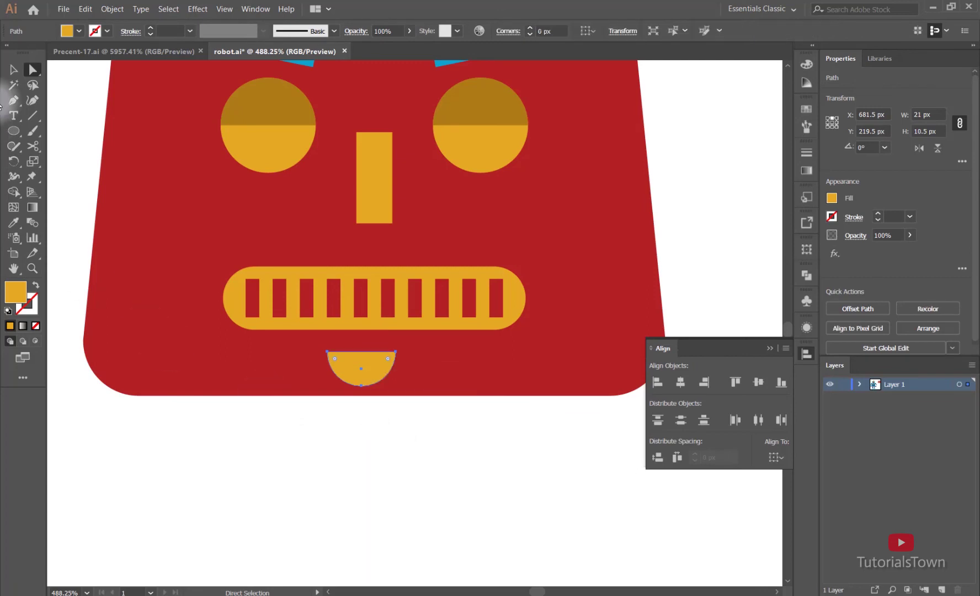
Center the half circle horizontally on the red head as key object, and move it straight up close beneath the mouth.
left_click(13, 70)
left_click(490, 365, "shift")
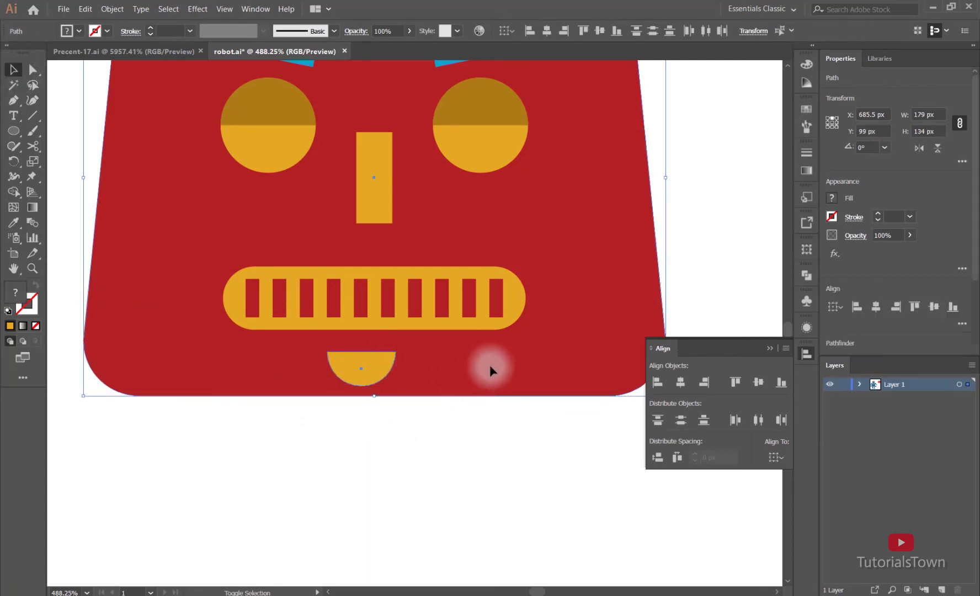
left_click(682, 382)
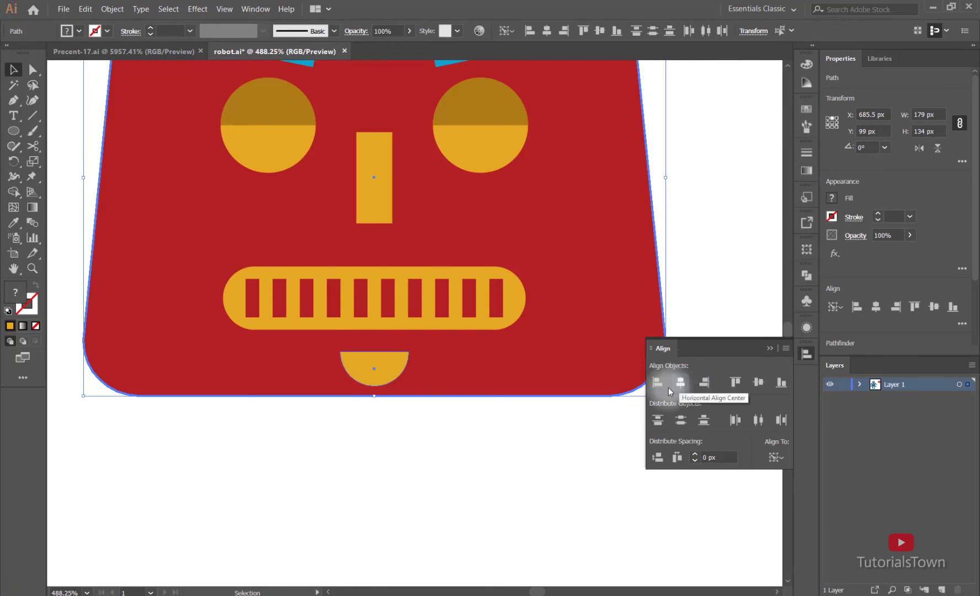
left_click(484, 446)
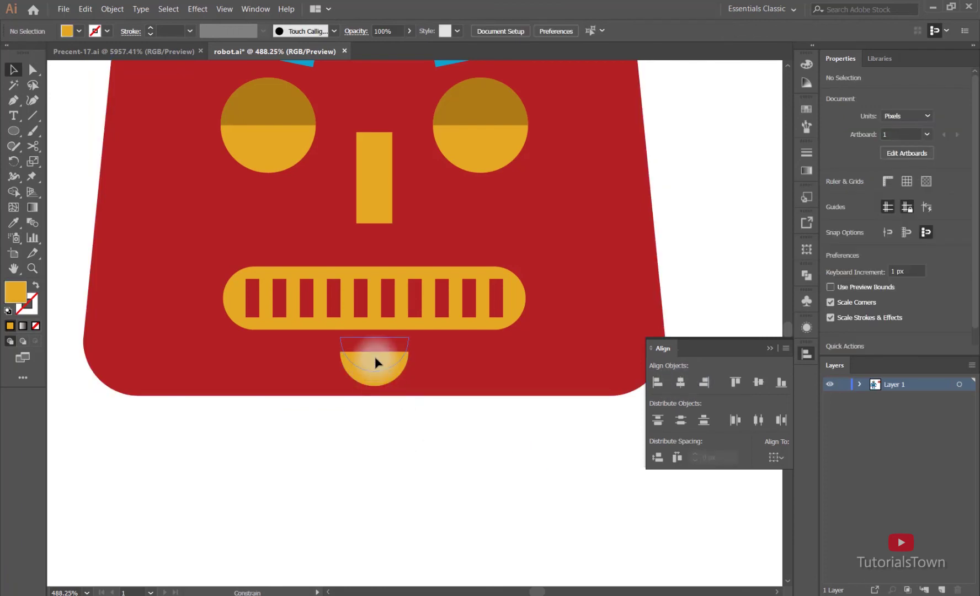
Examine the yellow dome and the two antennas on top of the blue robot's head as a reference.
key("ctrl+minus")
key("ctrl+minus")
key("ctrl+minus")
key("ctrl+minus")
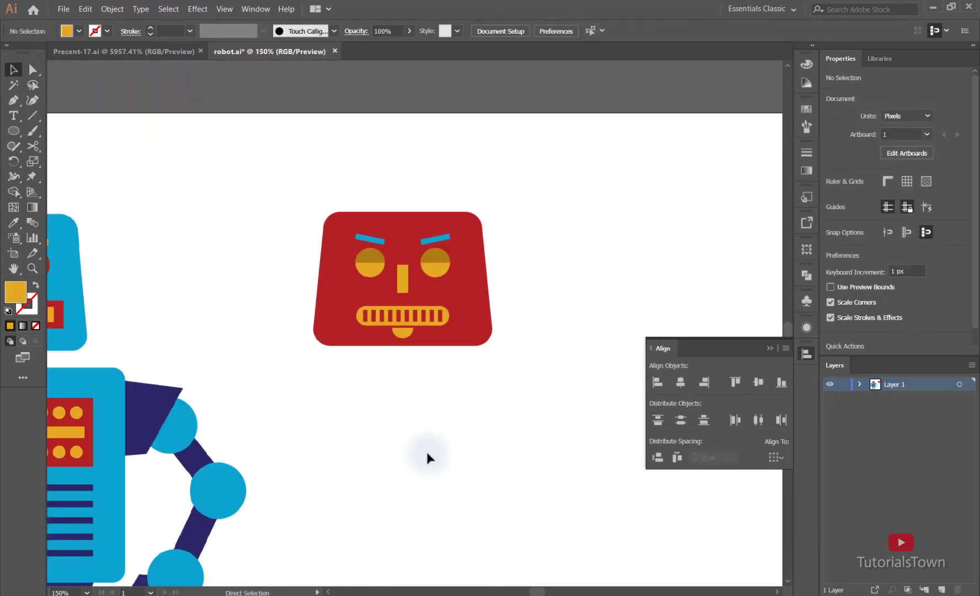
key("space")
left_click_drag(351, 395, 445, 399)
left_click_drag(317, 179, 422, 206)
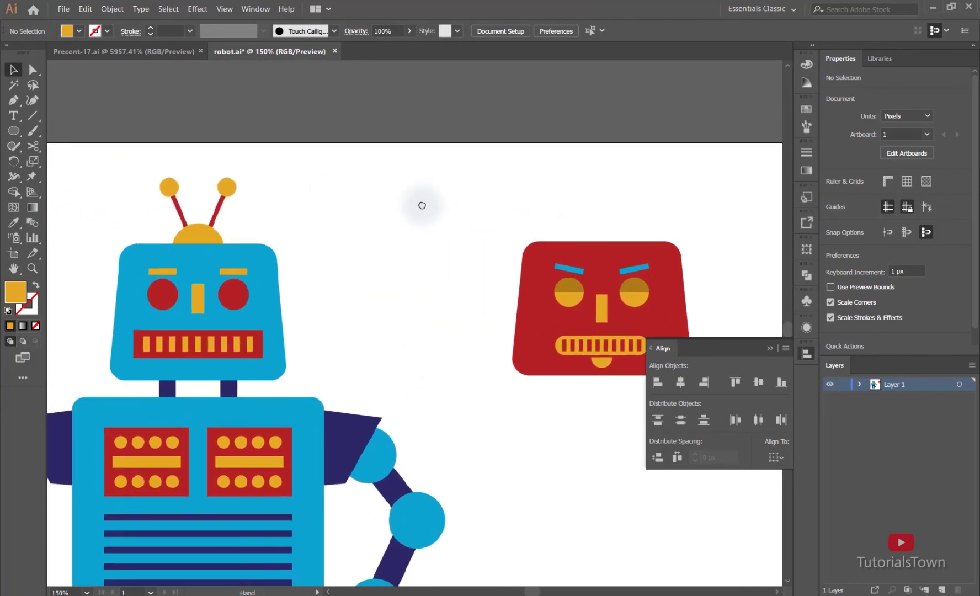
left_click_drag(496, 210, 365, 187)
left_click_drag(158, 242, 273, 273)
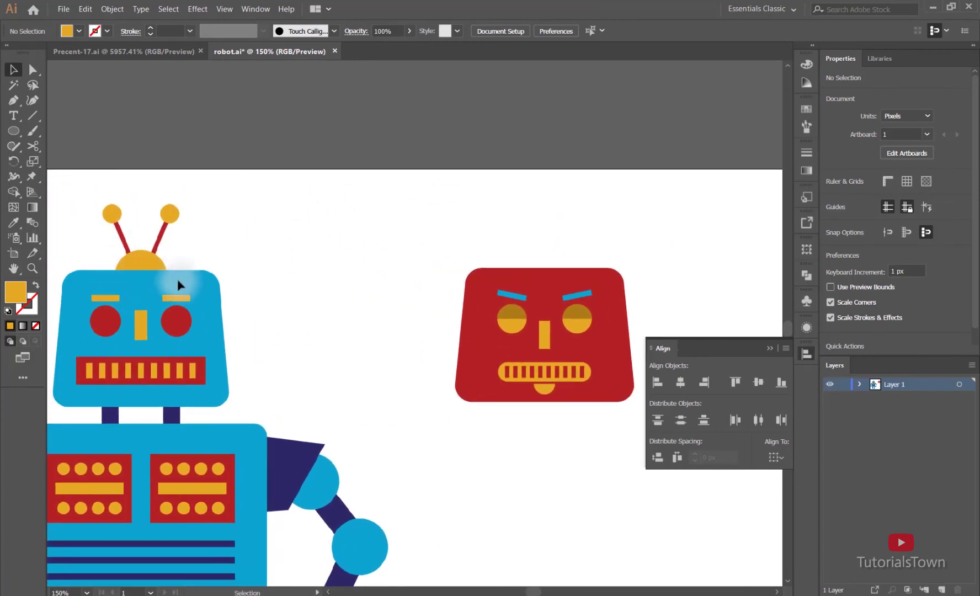
key("ctrl+space")
left_click_drag(82, 226, 224, 323)
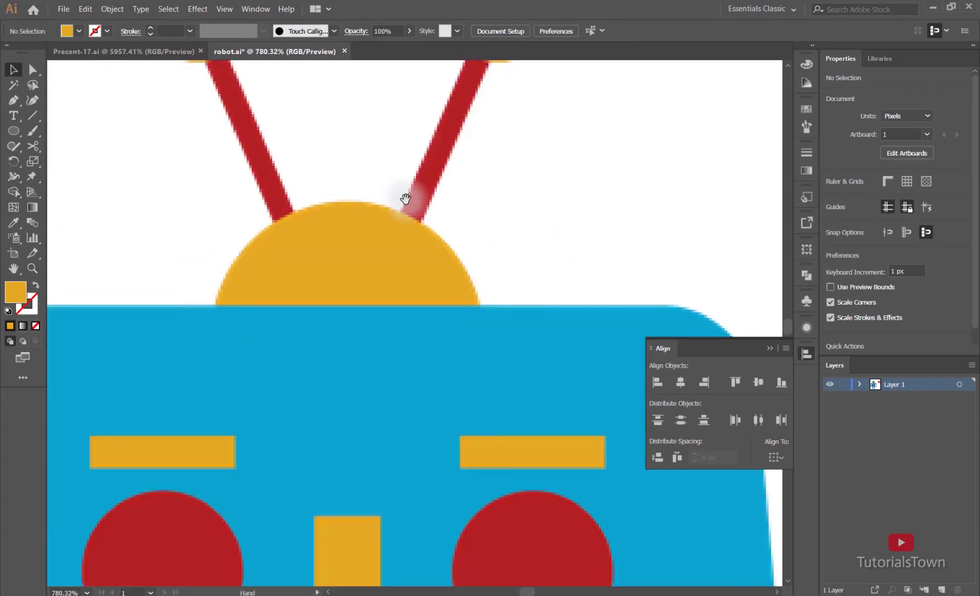
key("ctrl+minus")
key("ctrl+minus")
key("ctrl+minus")
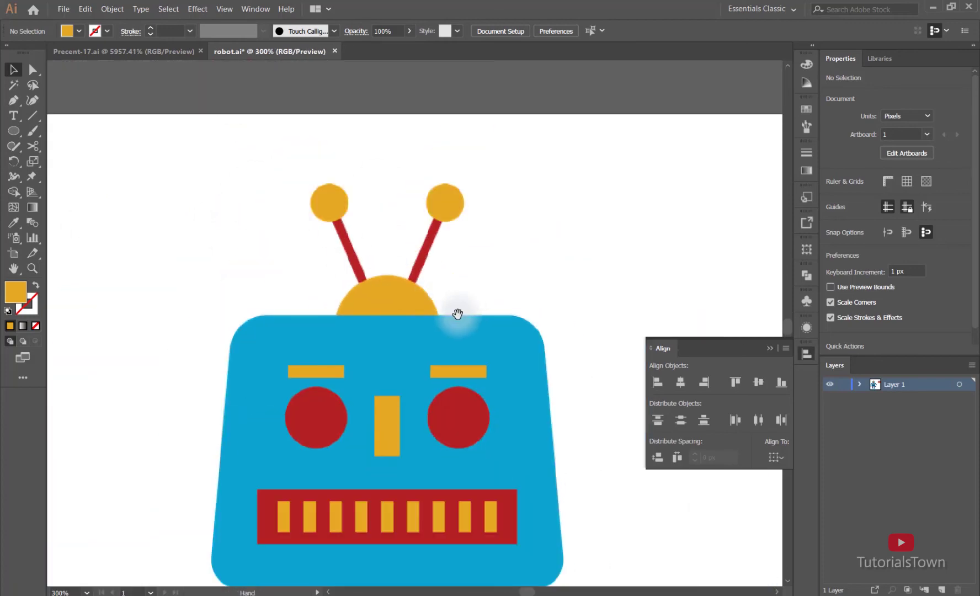
left_click_drag(460, 317, 301, 249)
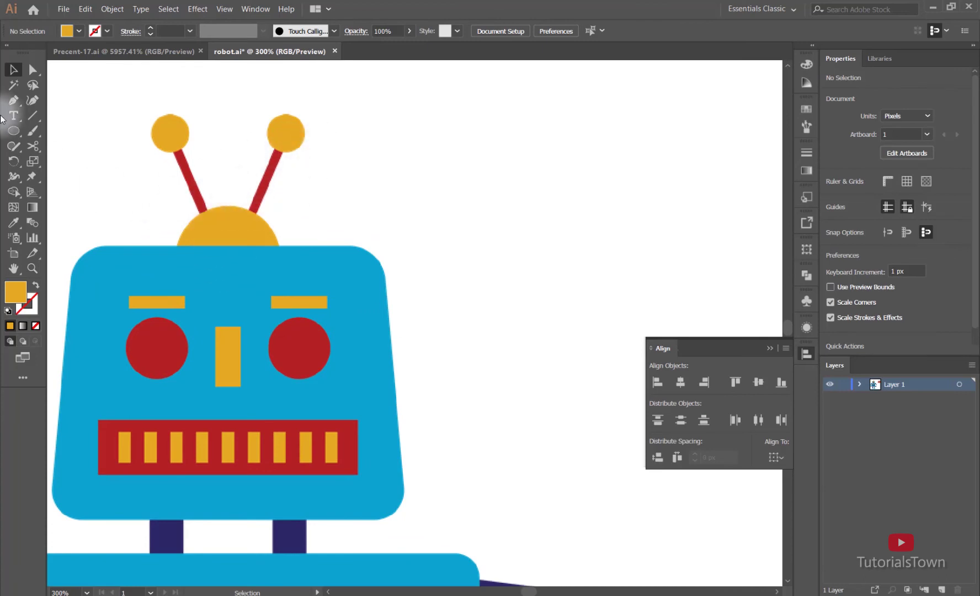
Draw a yellow circle about 47 px wide in the empty area between the blue and red heads.
left_click(12, 132)
mouse_move(529, 241)
left_mouse_down()
mouse_move(361, 242)
mouse_move(491, 243)
left_mouse_up()
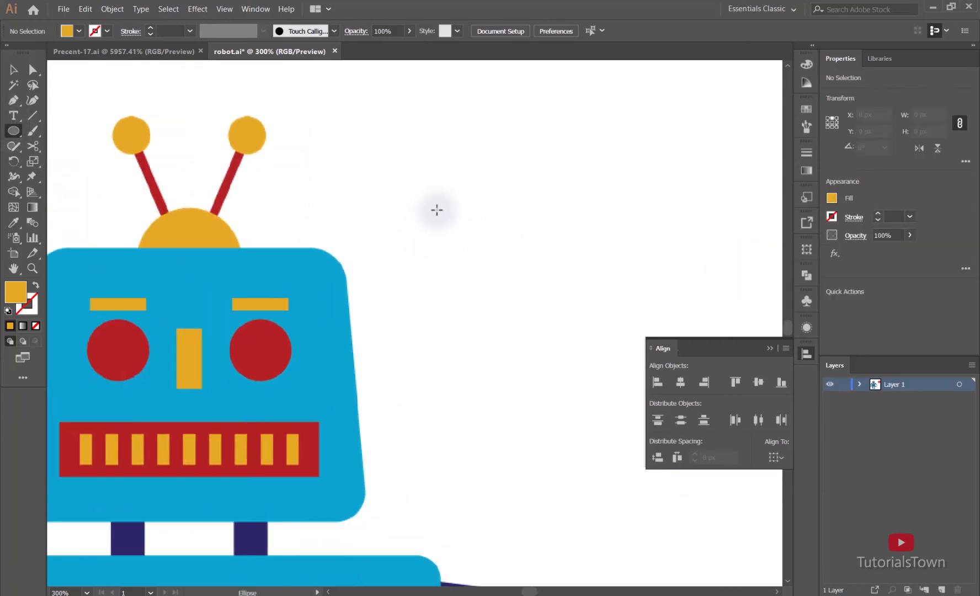
left_click_drag(438, 194, 531, 288)
left_click_drag(514, 241, 492, 279)
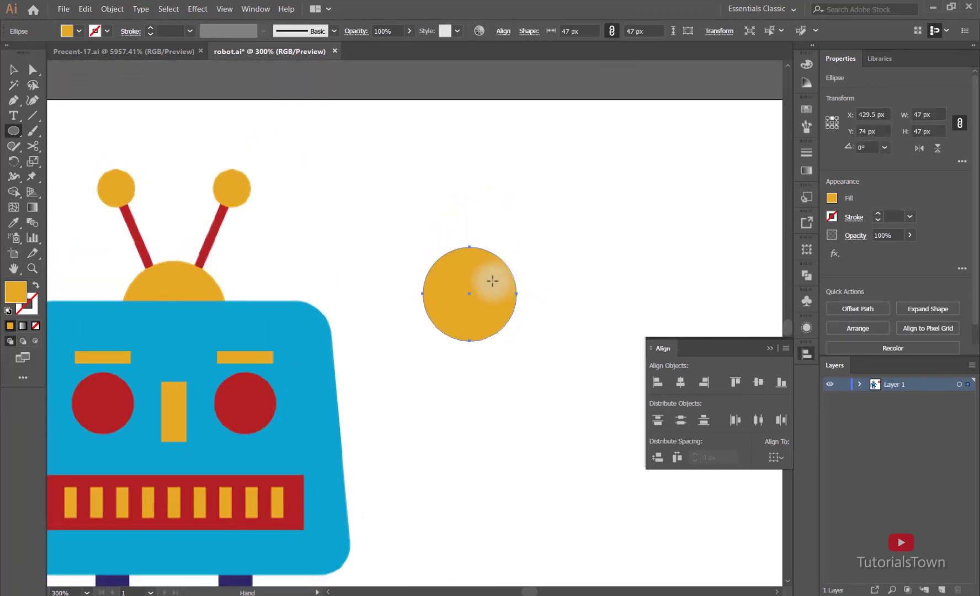
left_click_drag(661, 264, 528, 209)
left_click_drag(256, 196, 297, 204)
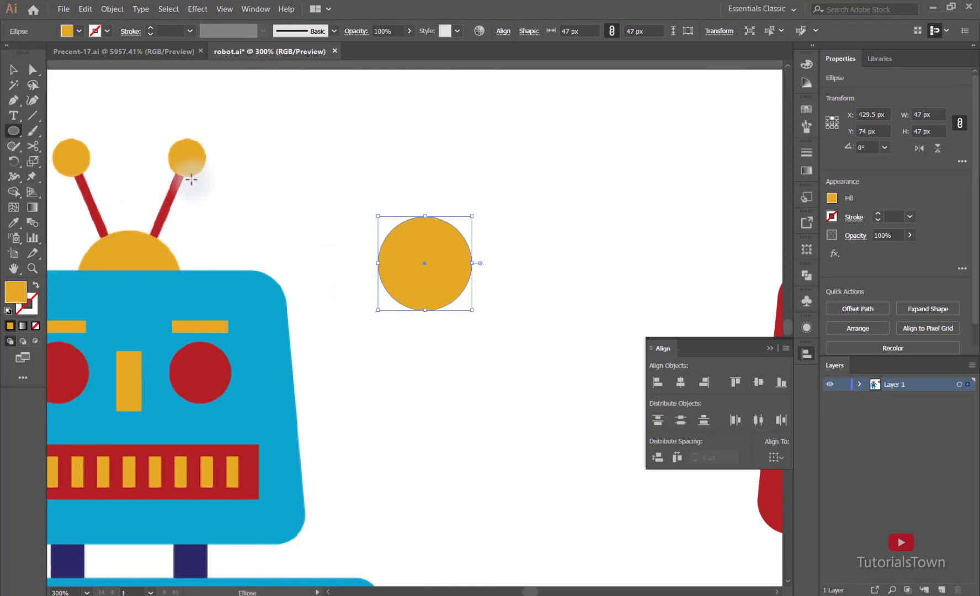
Draw a vertical line about 41 px tall near the yellow circle, with a 5 pt stroke in the blue robot's antenna red.
left_click(32, 115)
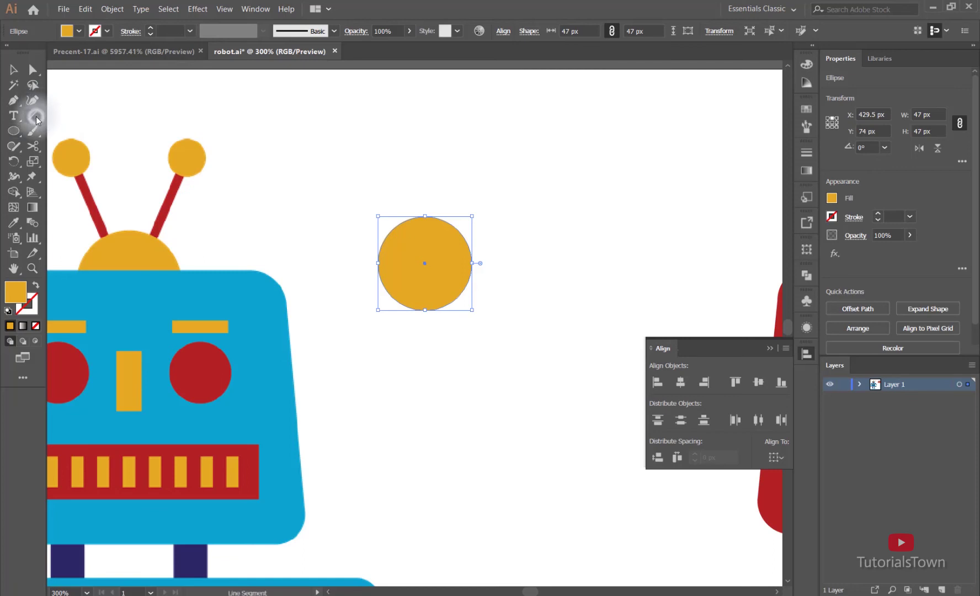
left_click_drag(329, 178, 330, 228)
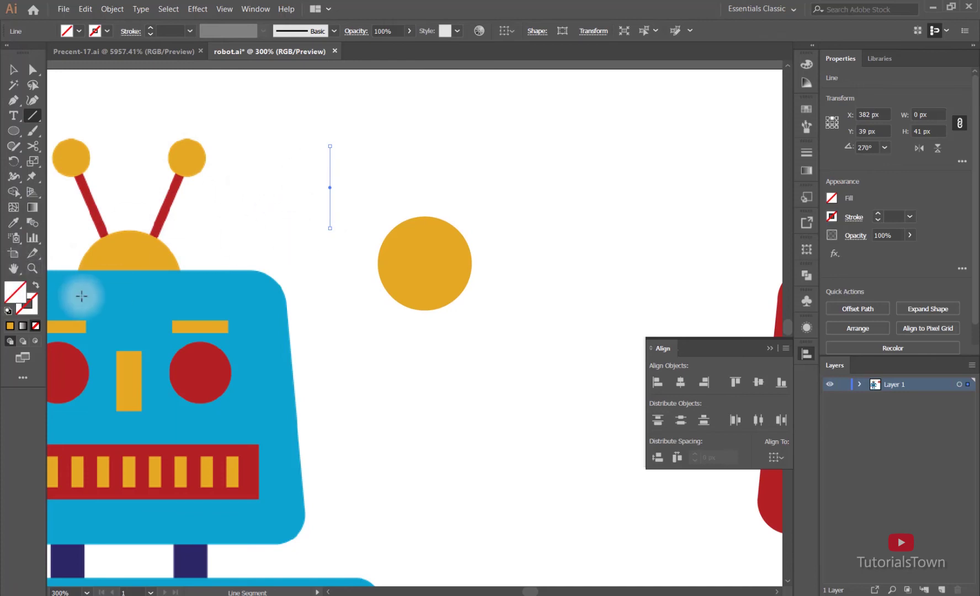
left_click(32, 311)
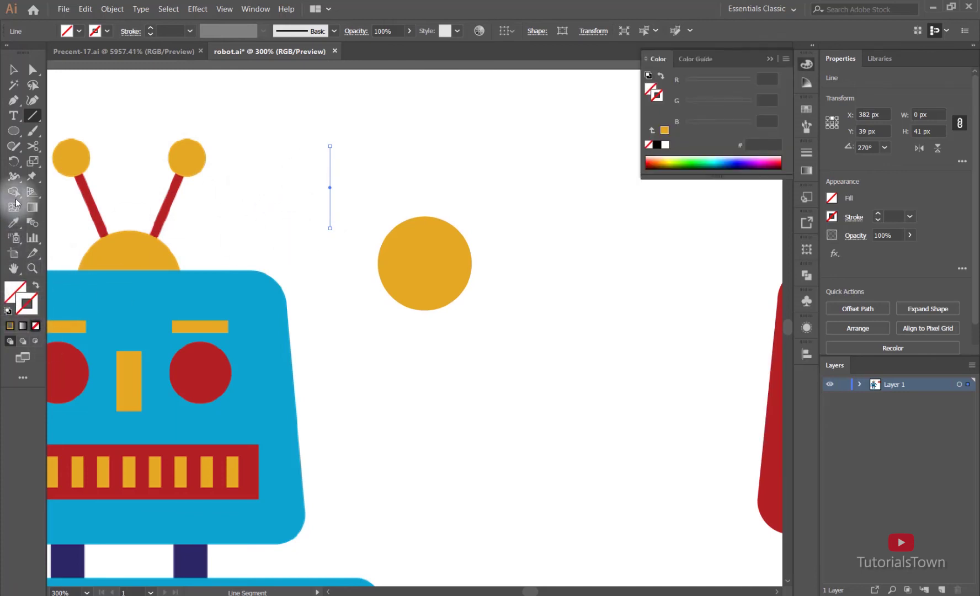
left_click(13, 223)
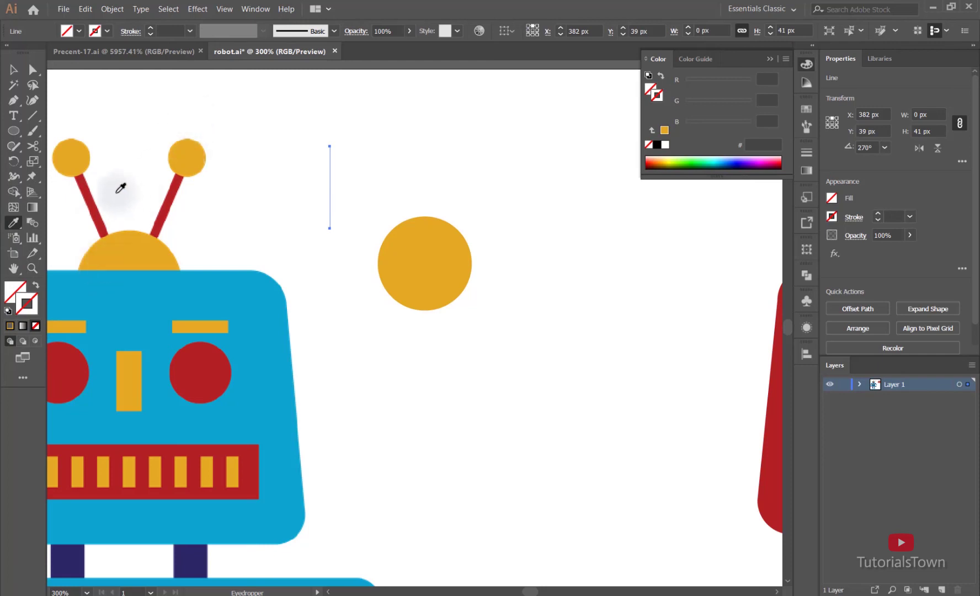
left_click(85, 206)
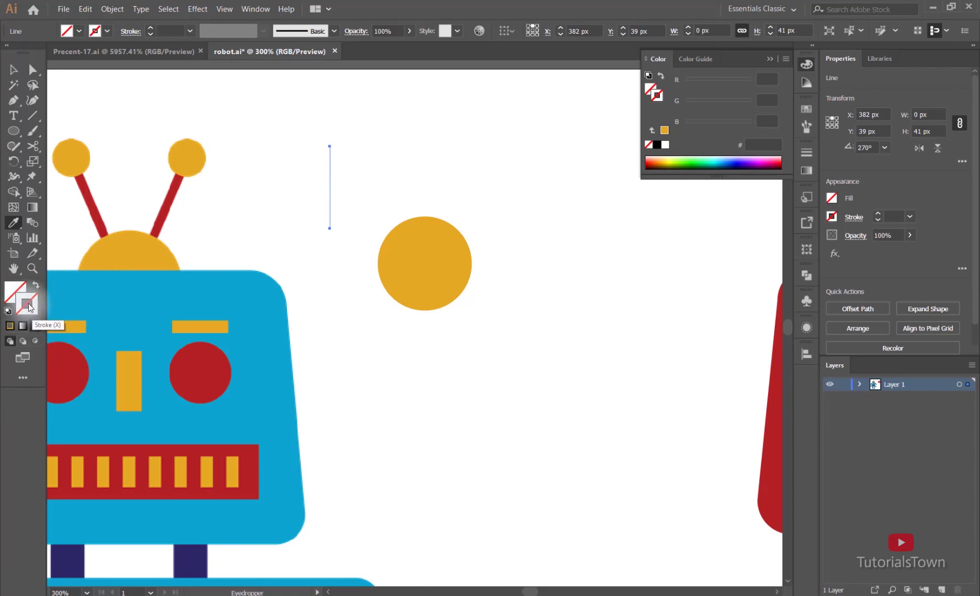
left_click(28, 308)
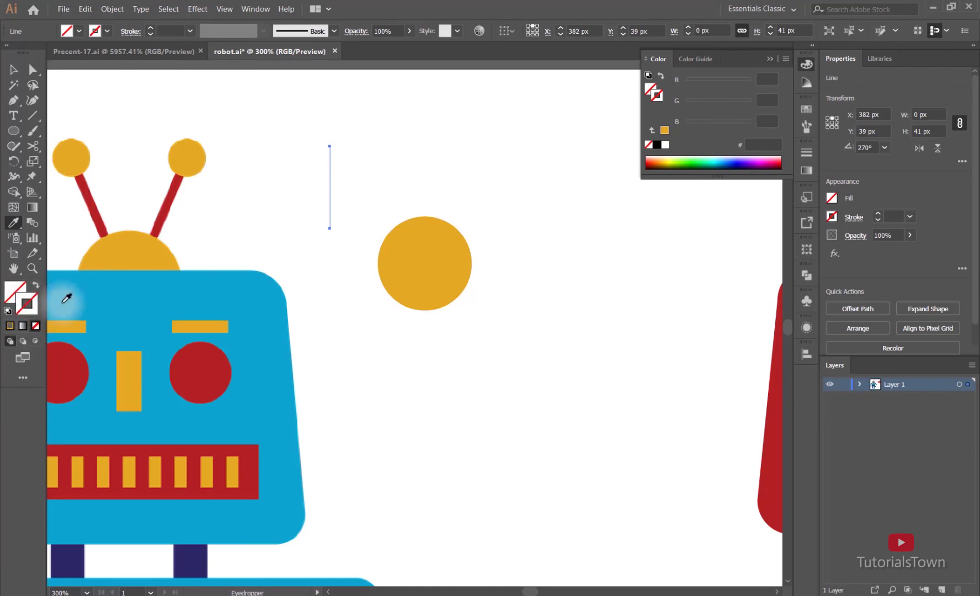
left_click(96, 202)
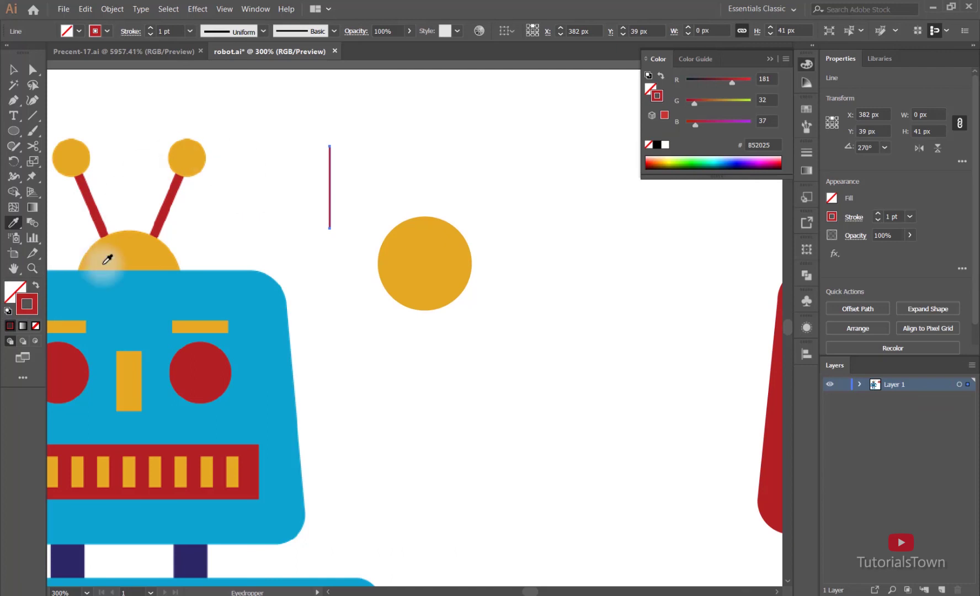
left_click(13, 69)
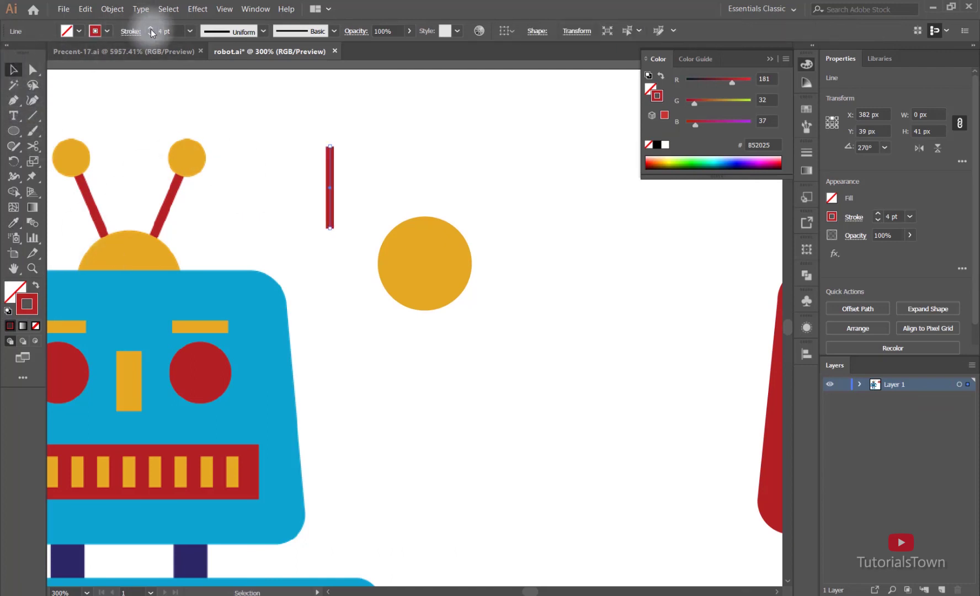
Draw a circle about 16 px wide over the red line's upper end and give it the large circle's yellow fill.
left_click(14, 132)
left_click_drag(320, 127, 351, 153)
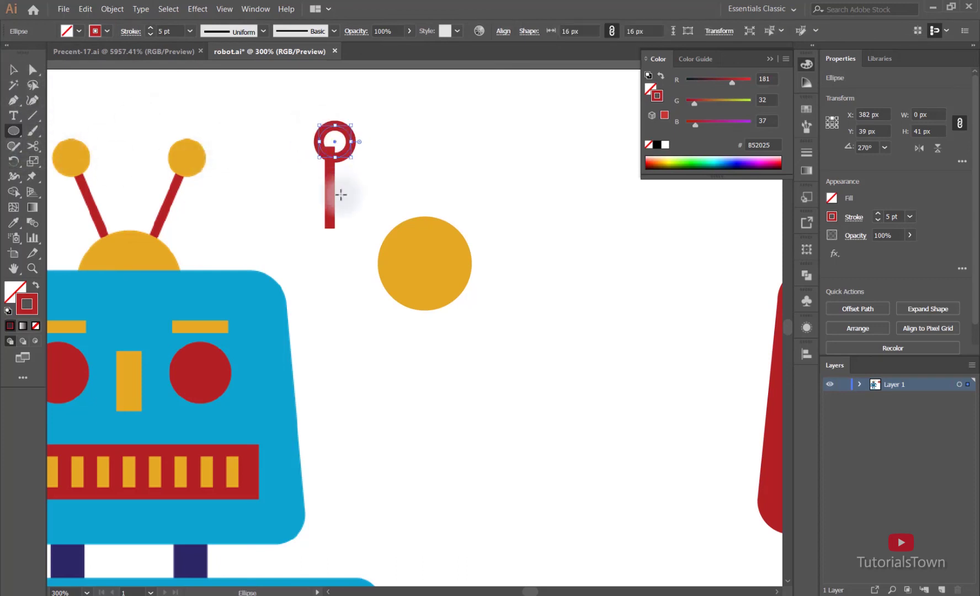
left_click(15, 224)
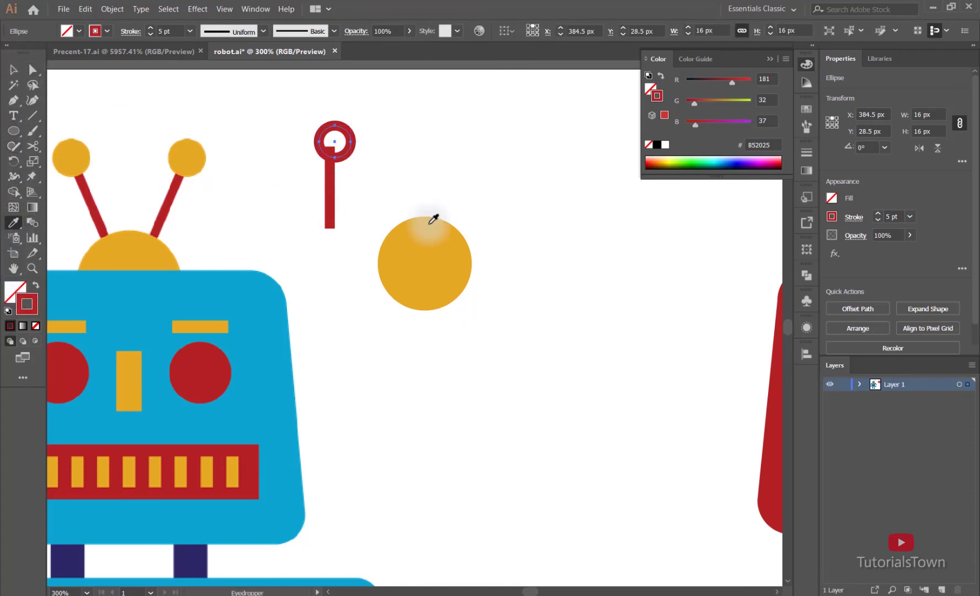
left_click(447, 235)
Center the red line horizontally under the small yellow circle, using the circle as the key object.
left_click(17, 70)
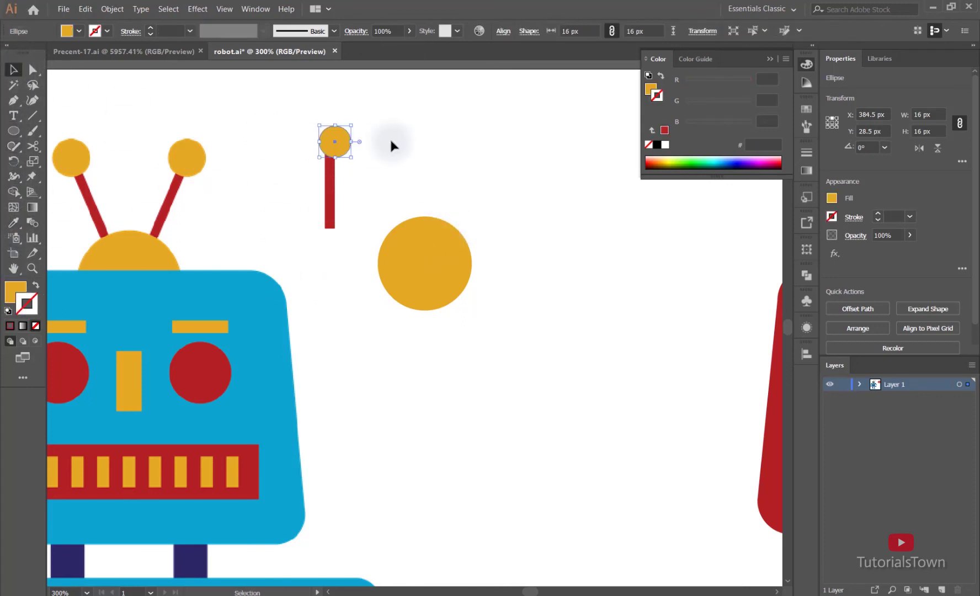
left_click(334, 168, "shift")
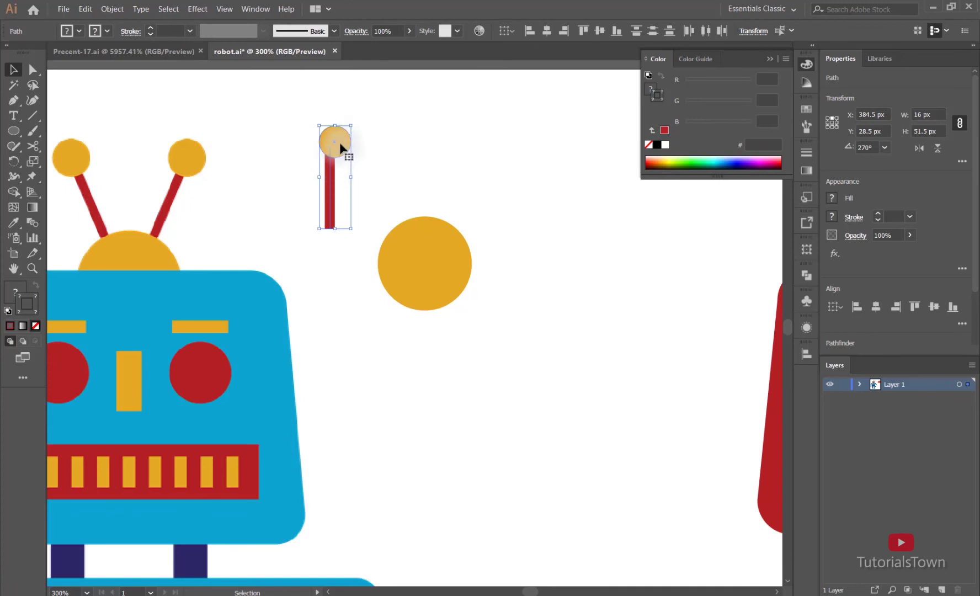
left_click(339, 142)
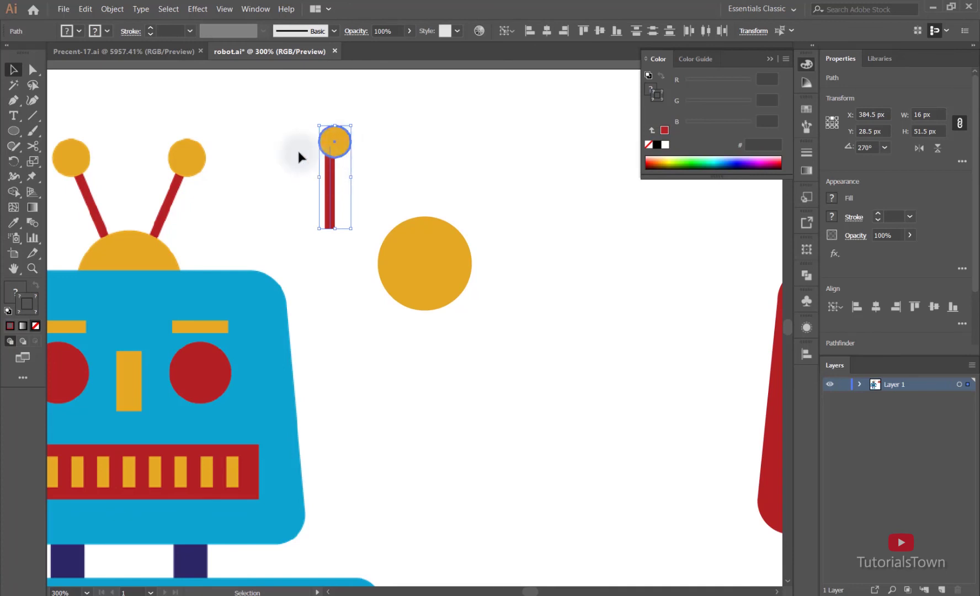
left_click(551, 29)
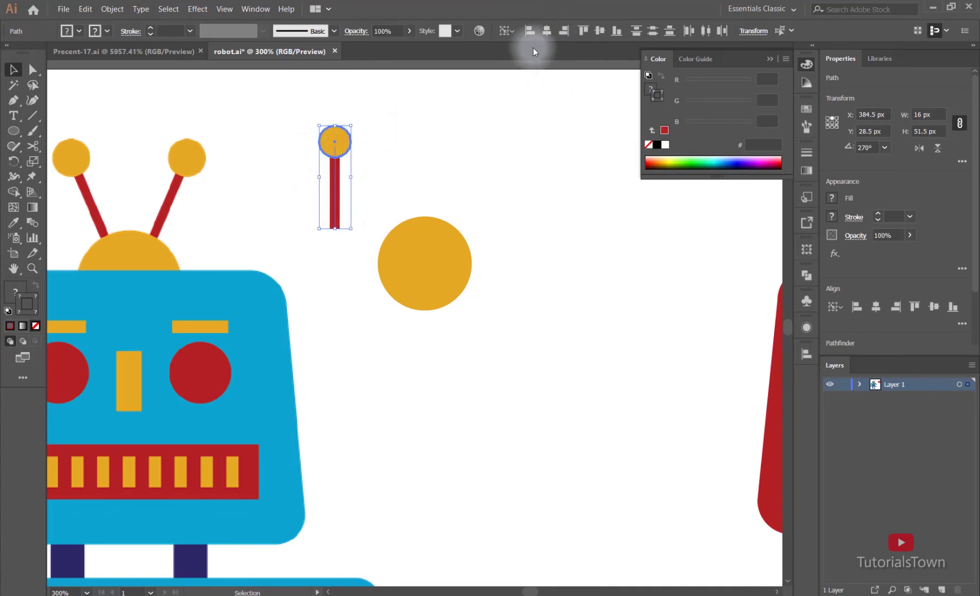
left_click(594, 252)
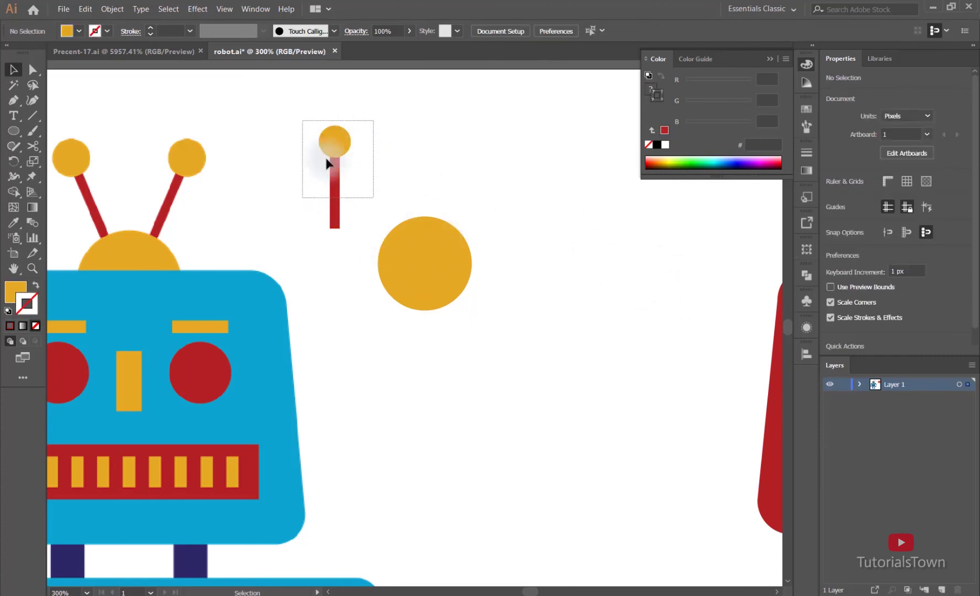
Group the small yellow circle with its red line, tilt the antenna to the left, and place it above the large yellow circle.
left_click_drag(373, 197, 329, 164)
right_click(359, 160)
left_click(373, 221)
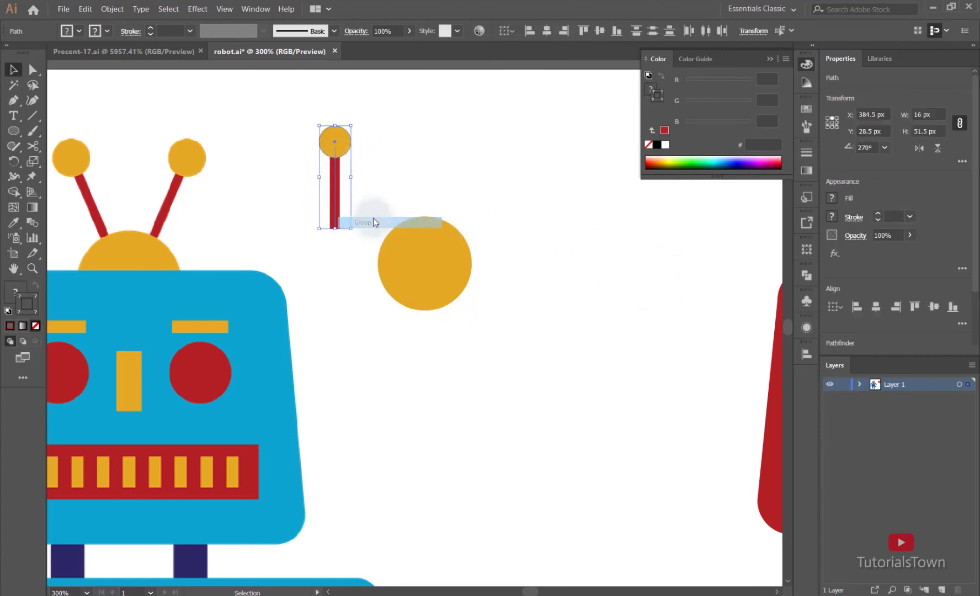
left_click_drag(363, 231, 386, 223)
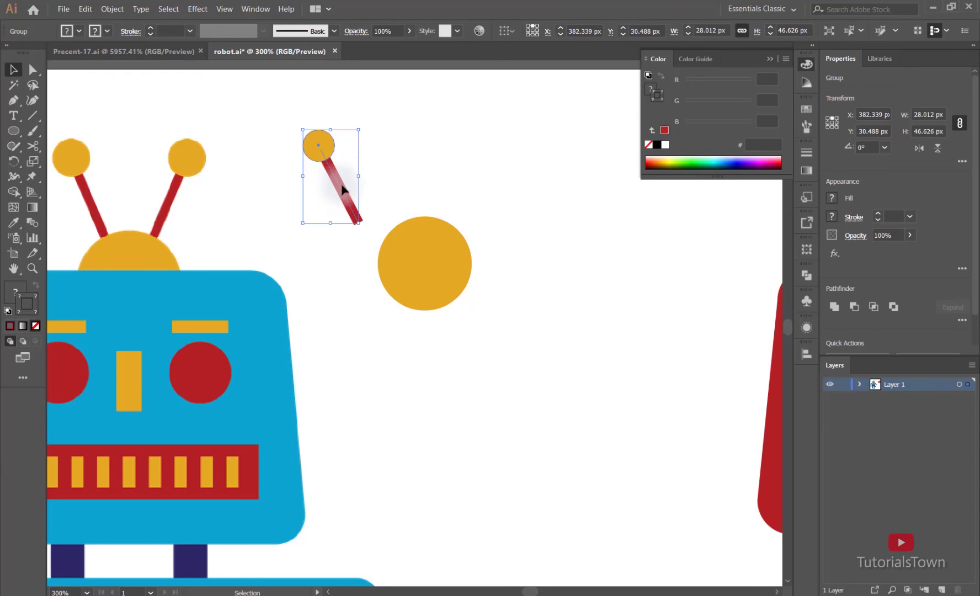
left_click_drag(339, 170, 341, 169)
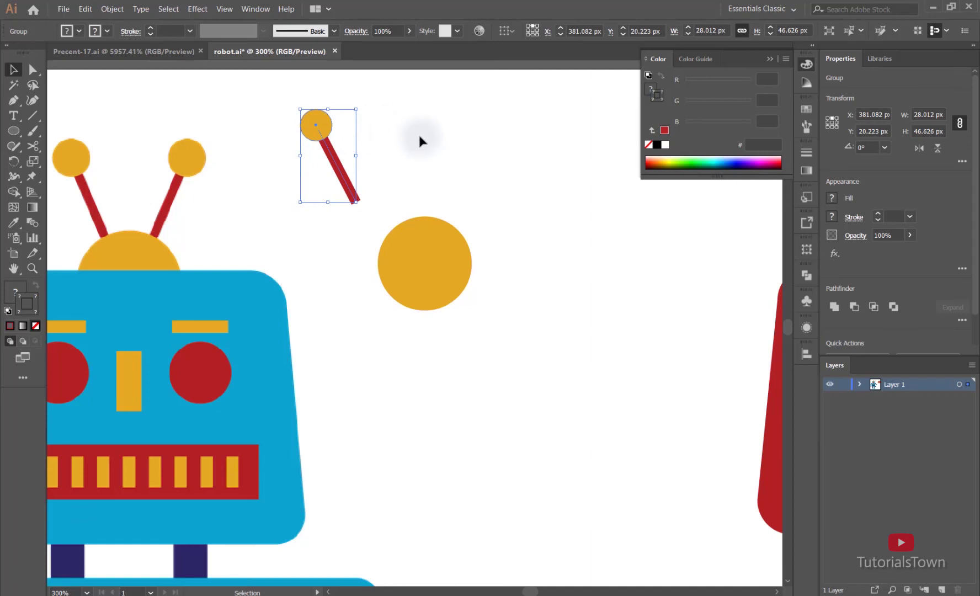
Make a copy of the antenna reflected across the vertical axis and place it to the right, so the pair forms a V.
left_click(325, 135)
right_click(325, 134)
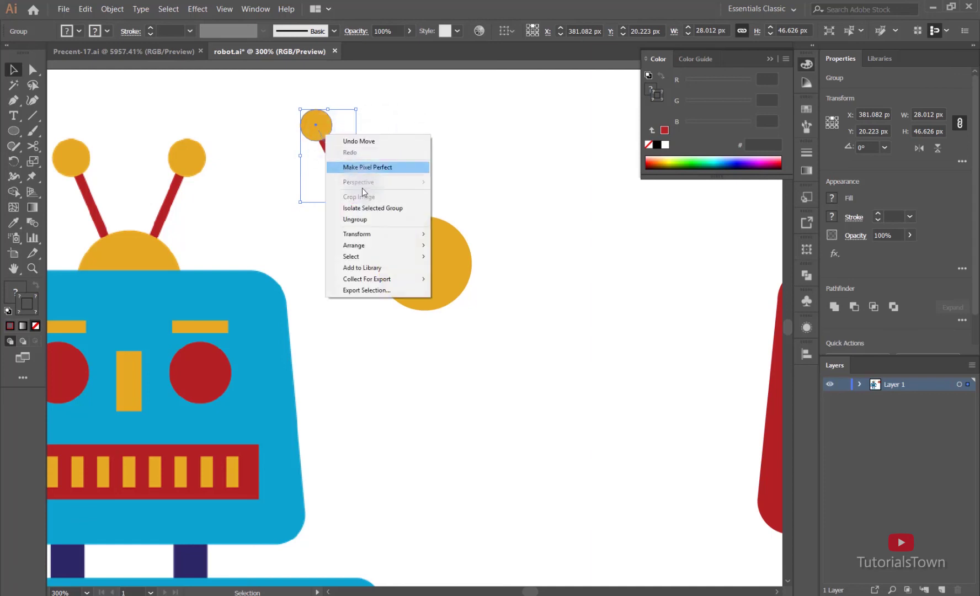
mouse_move(360, 232)
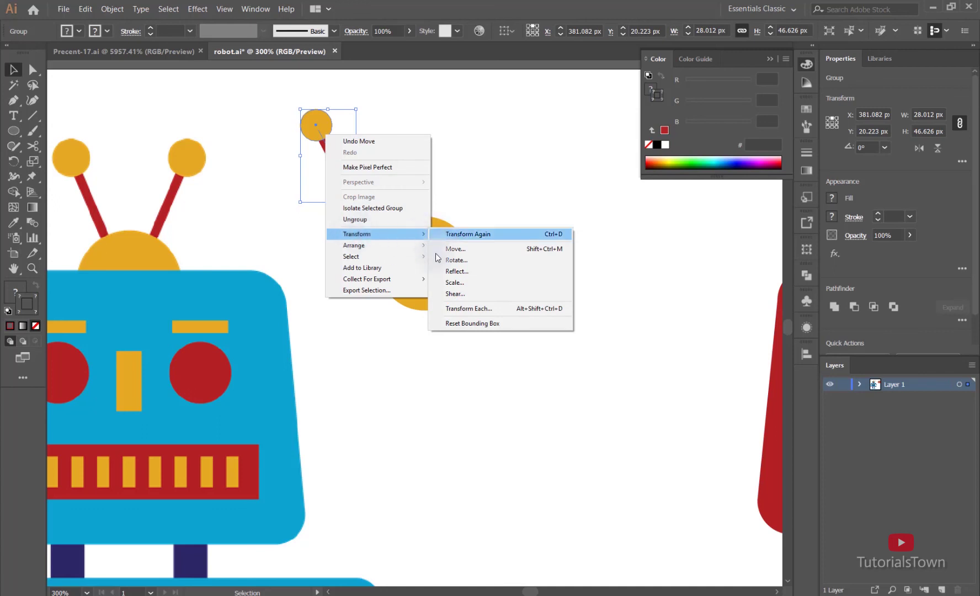
left_click(456, 271)
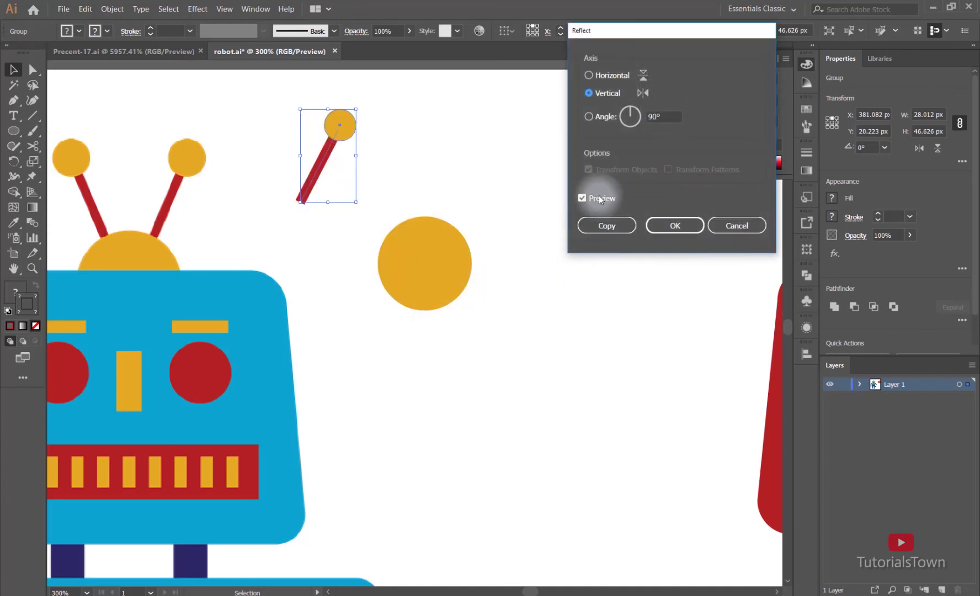
left_click(609, 76)
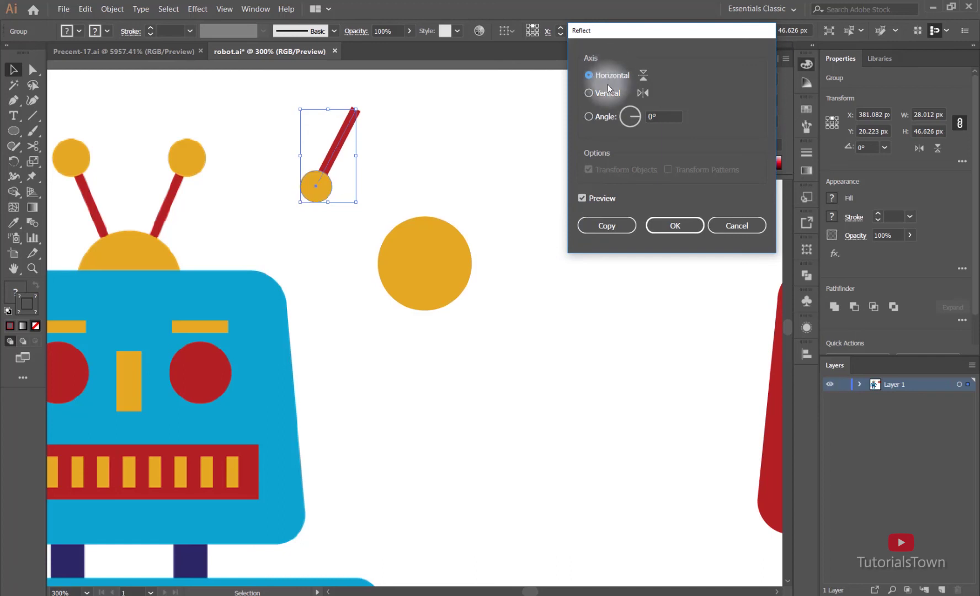
left_click(606, 93)
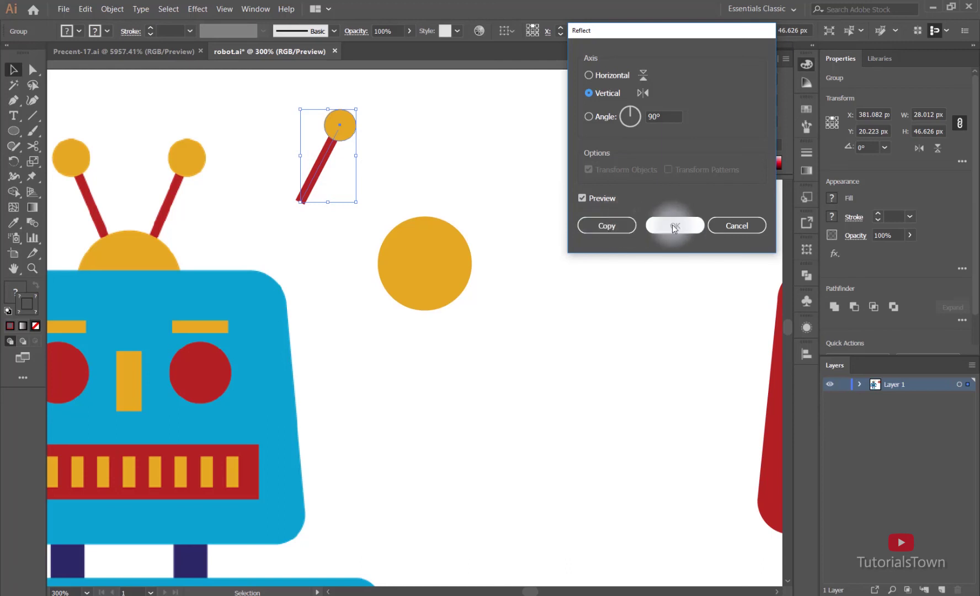
left_click(619, 227)
left_click_drag(334, 138, 412, 133)
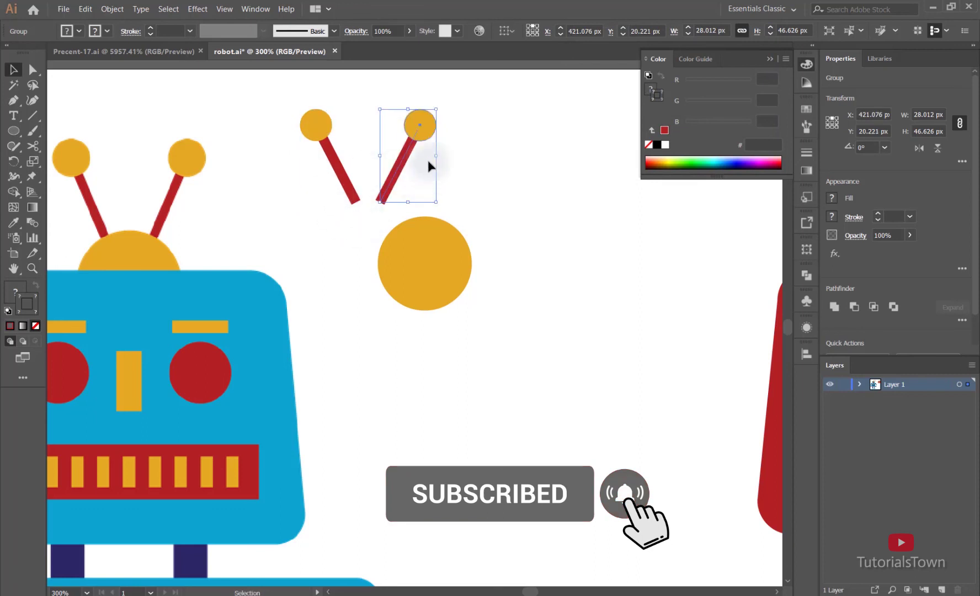
Group the two antennas and center the group horizontally over the large yellow circle, using the circle as the key object.
left_click(329, 155, "shift")
right_click(410, 155)
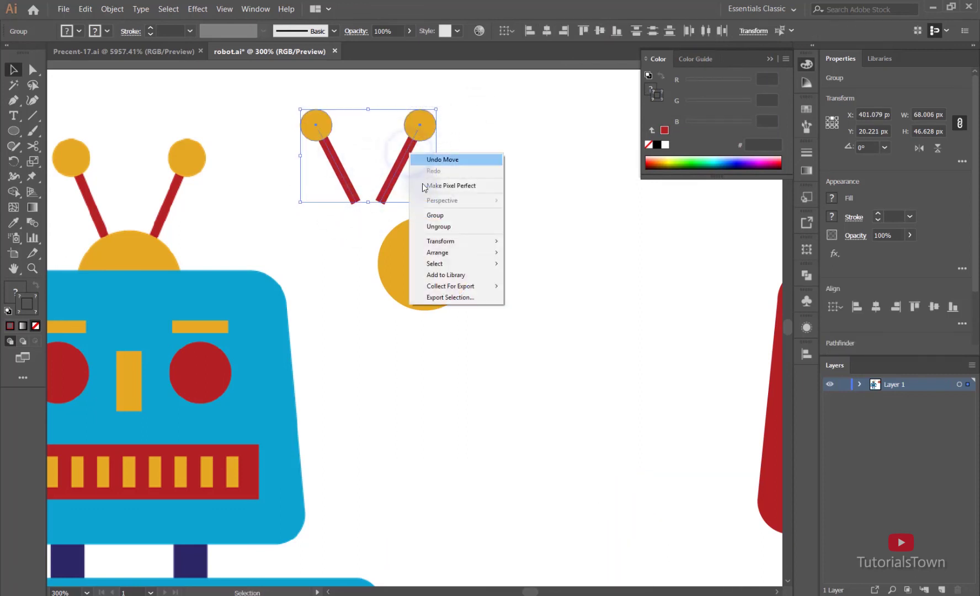
left_click(435, 214)
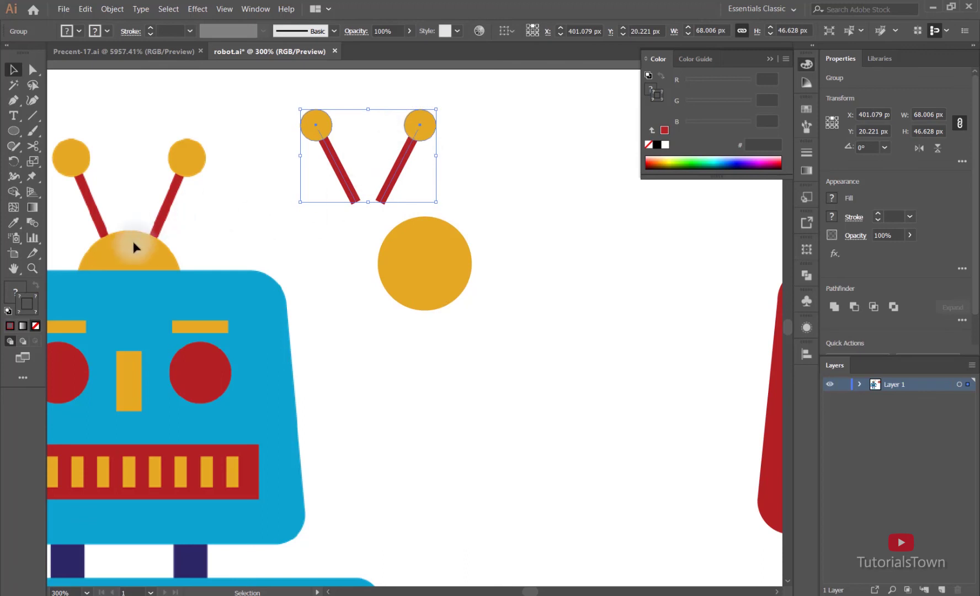
left_click(443, 271, "shift")
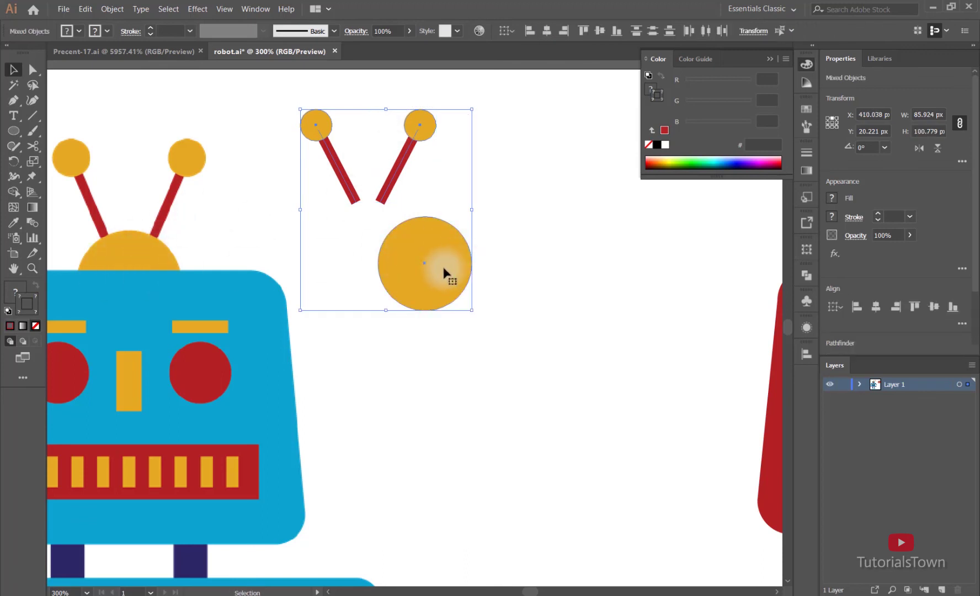
left_click(421, 252)
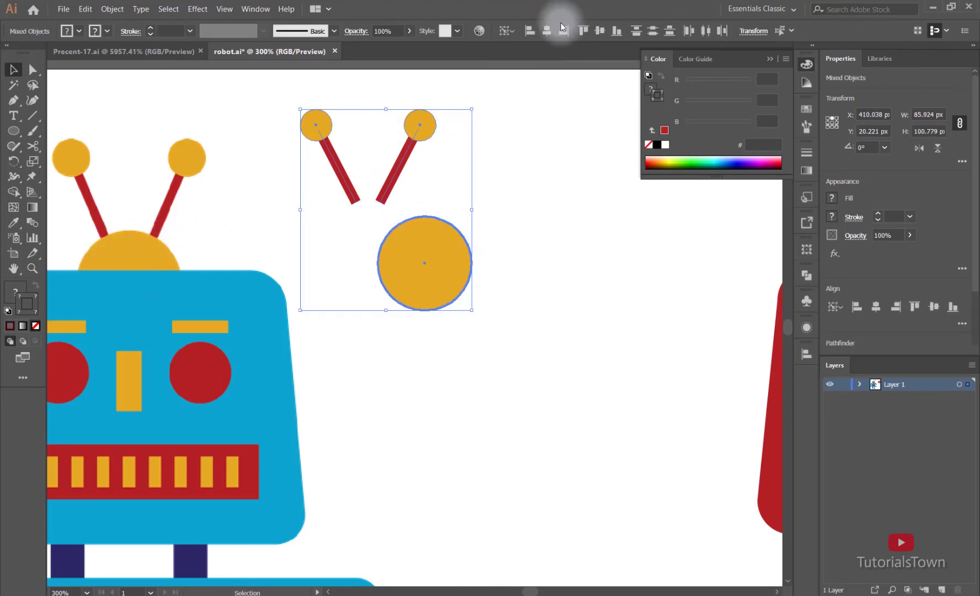
left_click(546, 31)
left_click(498, 147)
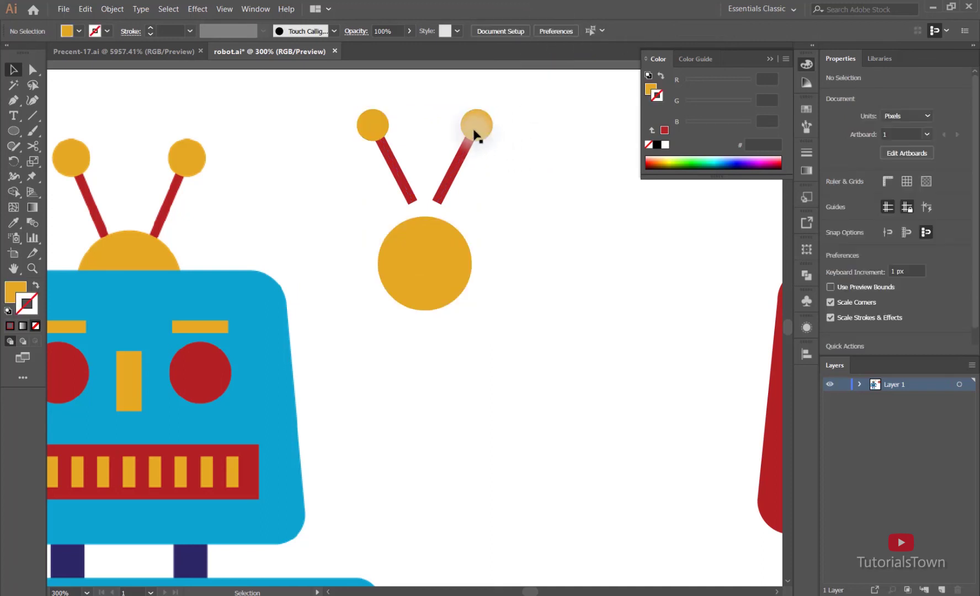
Lower the antenna pair onto the large yellow circle, send it to the back, and fine-tune how far the antennas stick out.
left_click_drag(467, 171, 467, 171)
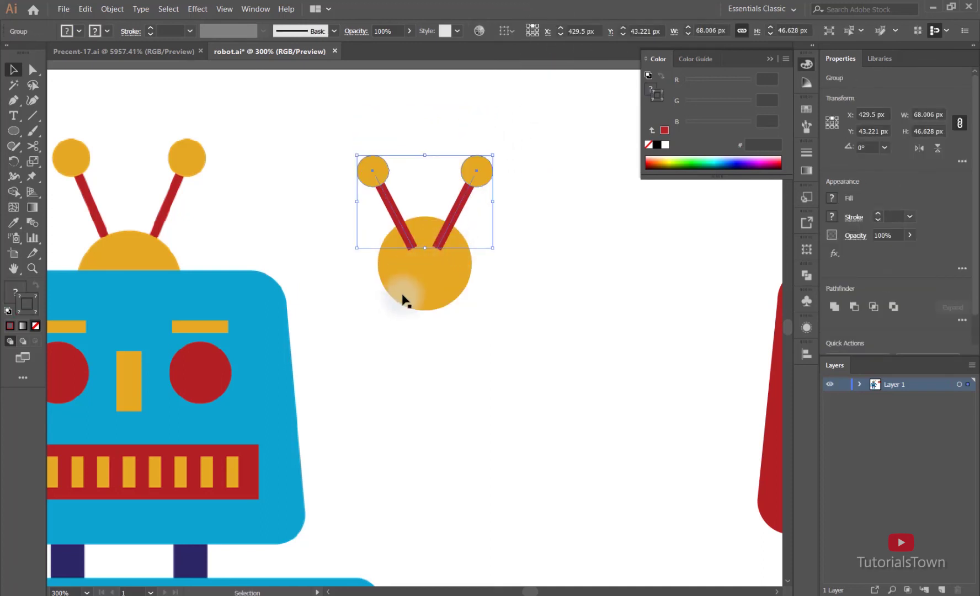
right_click(453, 209)
mouse_move(513, 319)
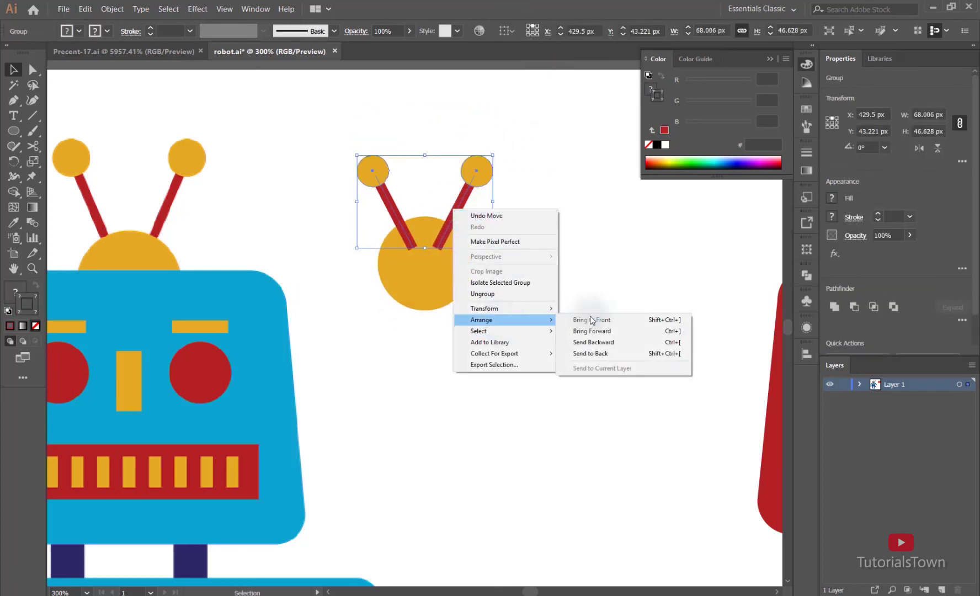
left_click(609, 352)
left_click(533, 151)
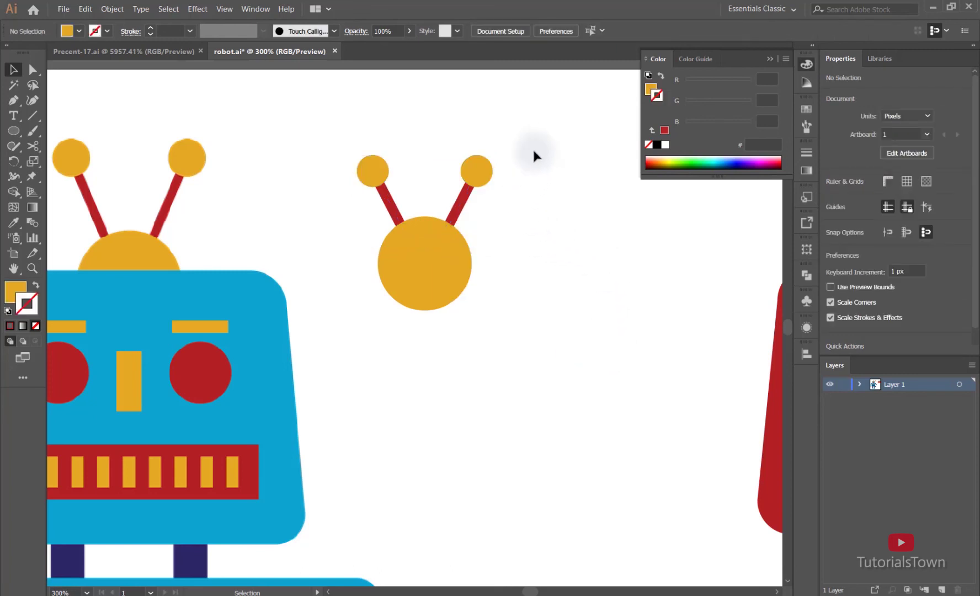
mouse_move(478, 215)
left_mouse_down()
mouse_move(466, 183)
mouse_move(469, 203)
left_mouse_up()
left_click(523, 282)
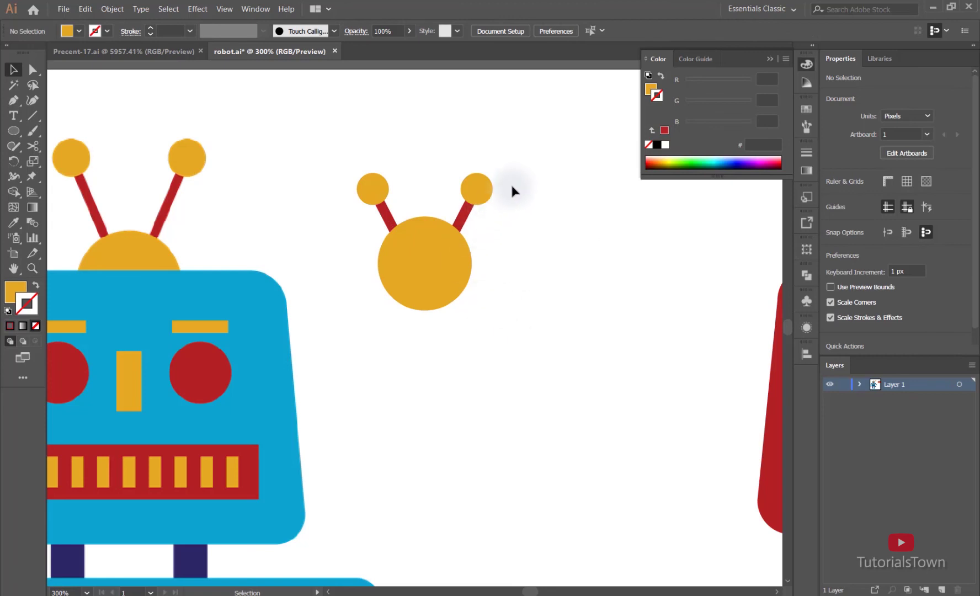
Group the antenna pair with the large yellow circle.
left_click_drag(483, 193, 367, 326)
right_click(435, 237)
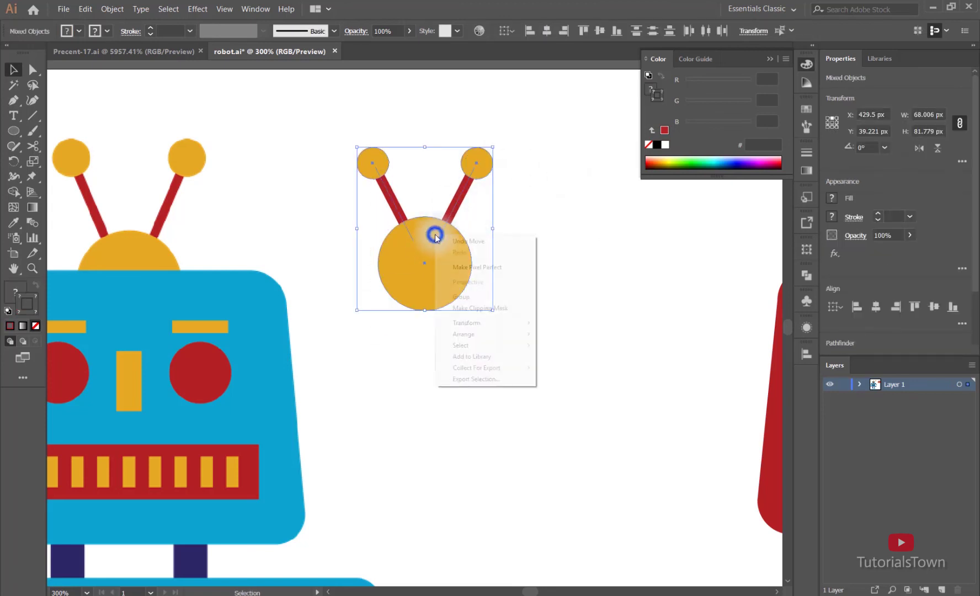
left_click(477, 301)
Center the antenna and dome group horizontally on the red head, using the head as the key object, and lower it about 3 px.
key("ctrl+minus")
key("ctrl+minus")
key("ctrl+minus")
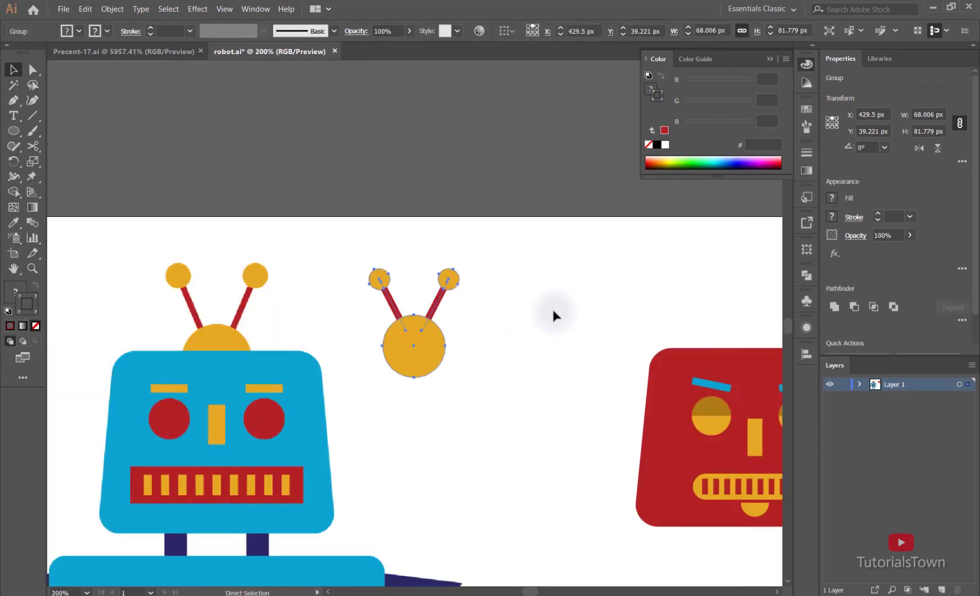
left_click_drag(543, 320, 307, 302)
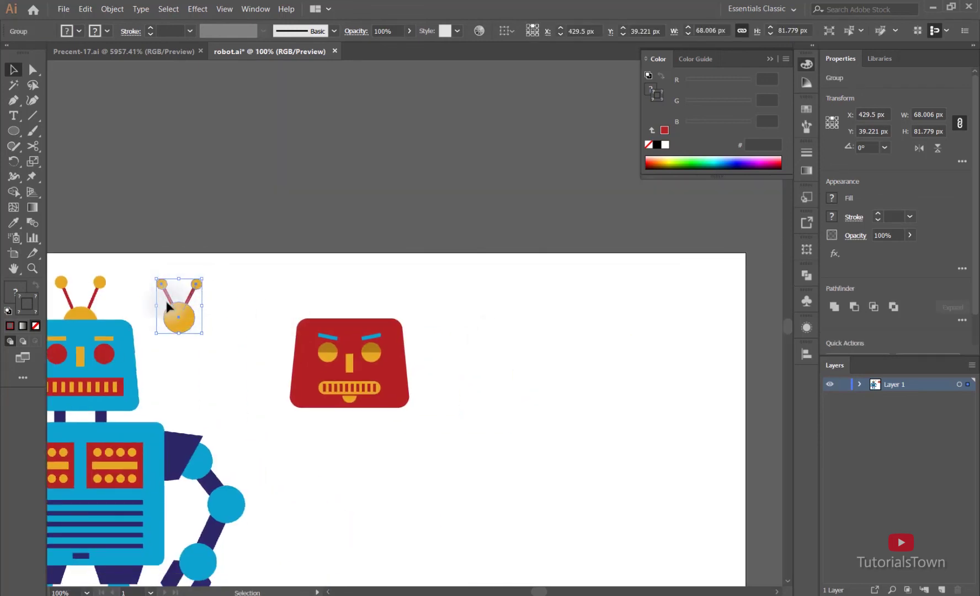
left_click(387, 343, "shift")
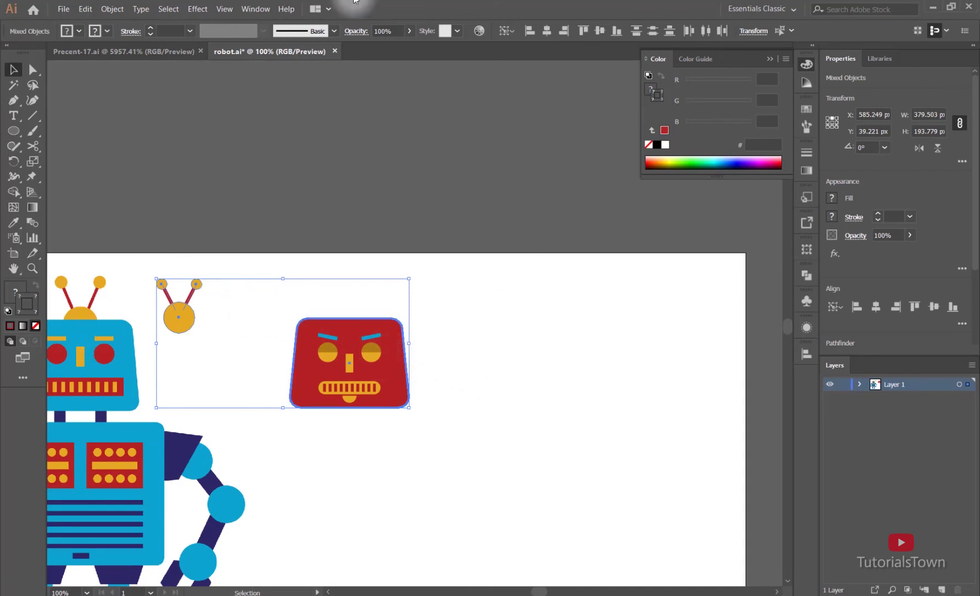
left_click(546, 31)
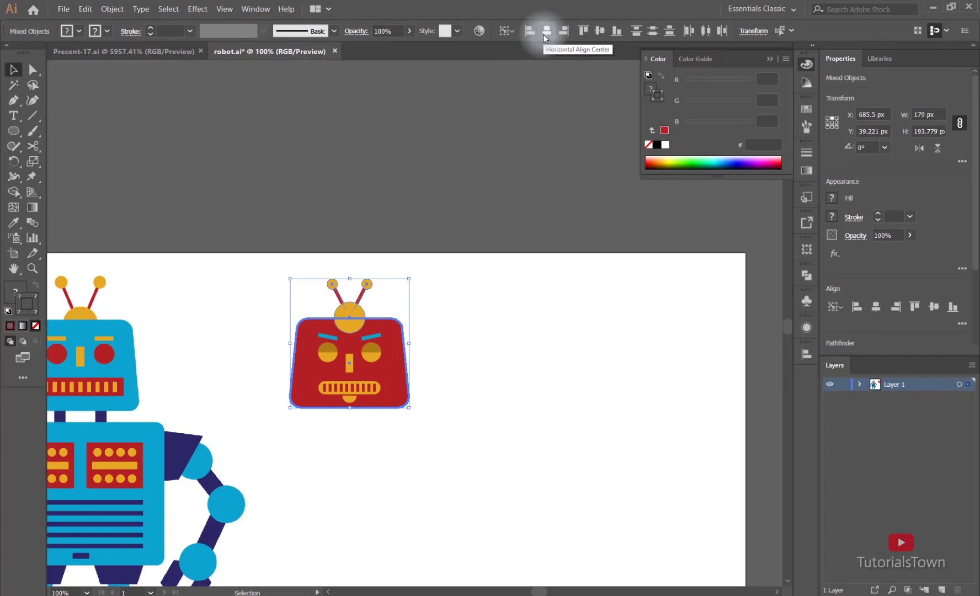
left_click(405, 308)
left_click(347, 323)
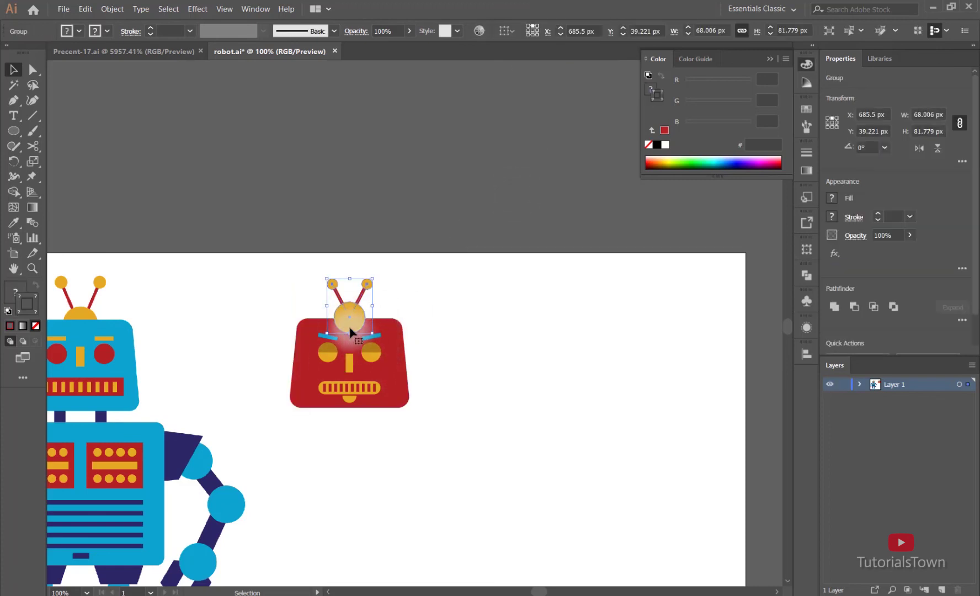
left_click(432, 309)
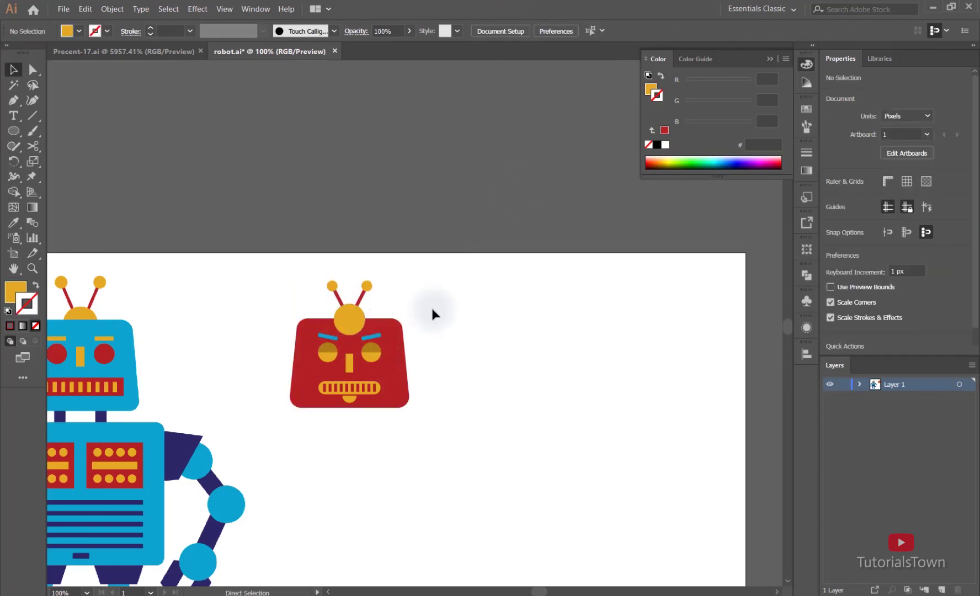
Ungroup the antennas and the yellow dome circle on the red head.
key("ctrl+0")
left_click_drag(329, 54, 526, 226)
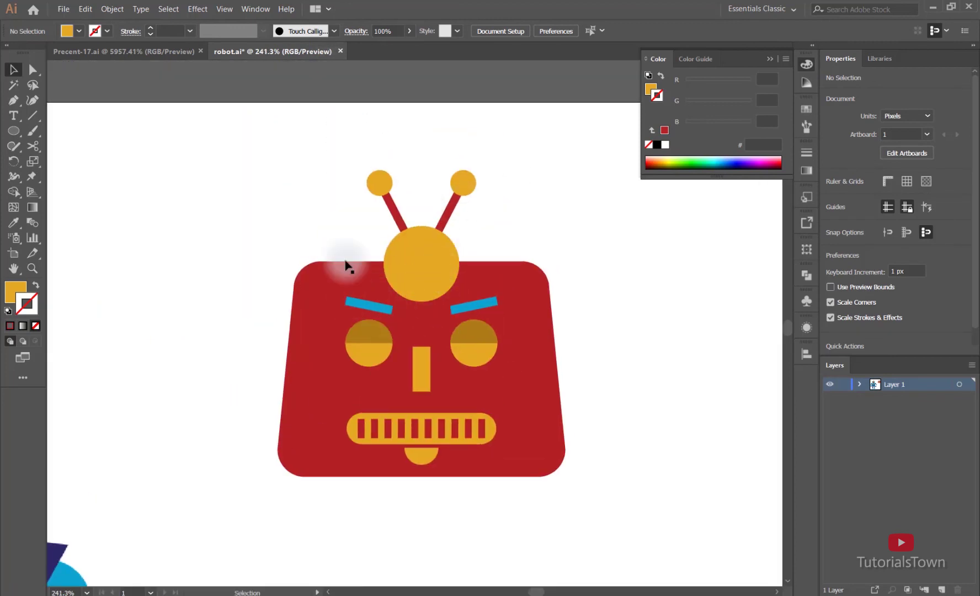
left_click(411, 276)
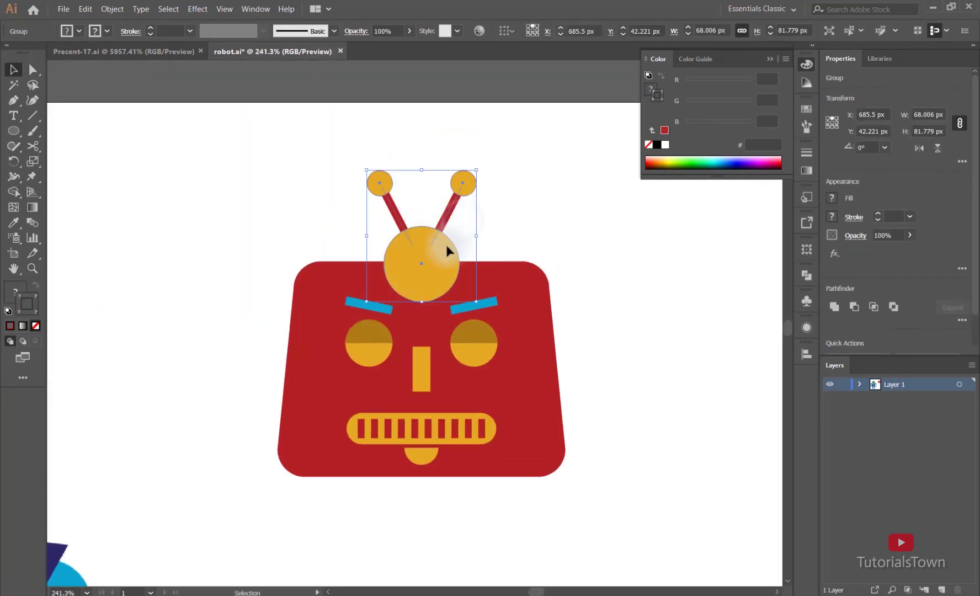
right_click(440, 248)
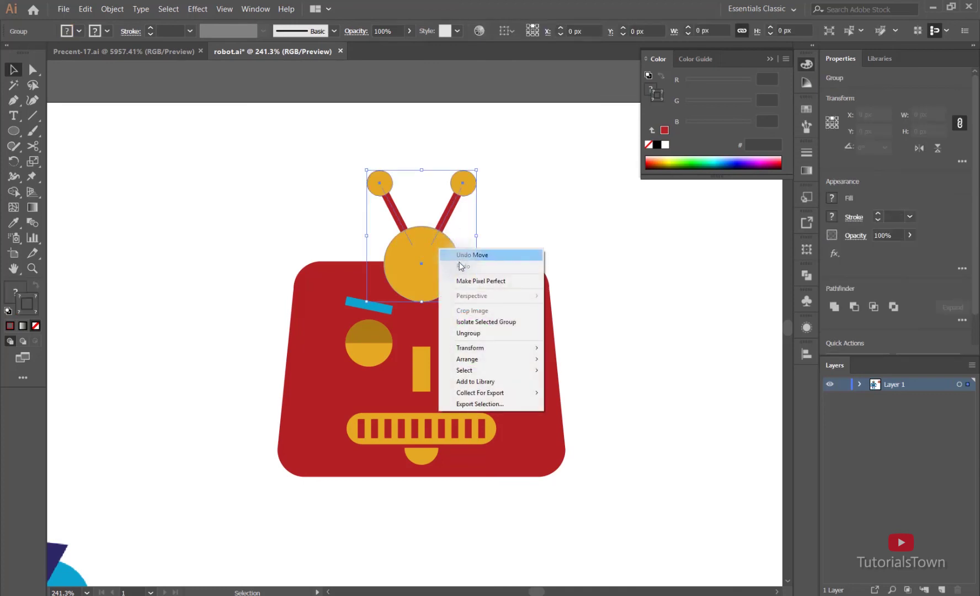
left_click(460, 333)
Copy the yellow dome circle, paste it in front, and shrink the copy around its center to 27 px wide.
left_click(433, 269)
left_click(421, 260)
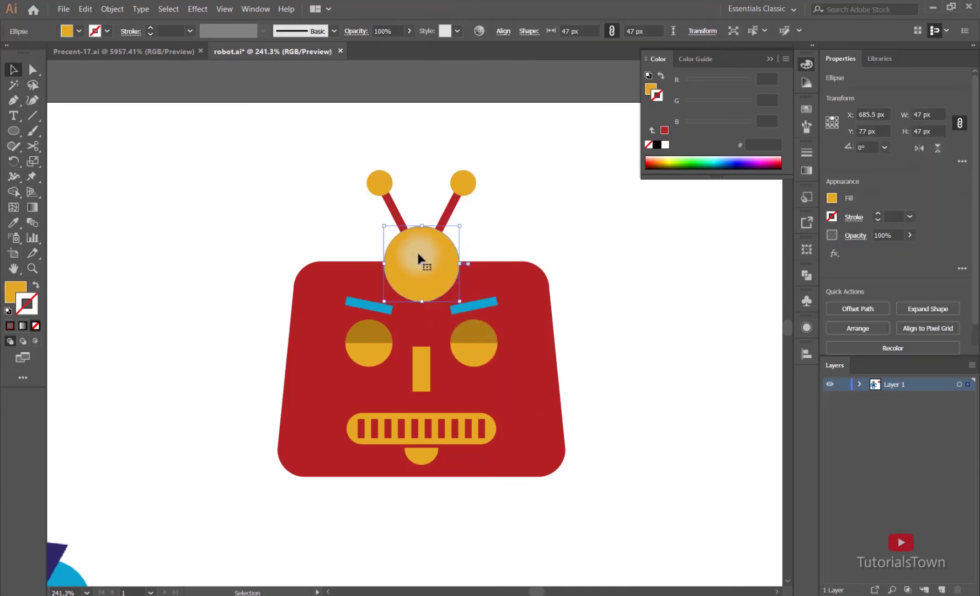
left_click(88, 9)
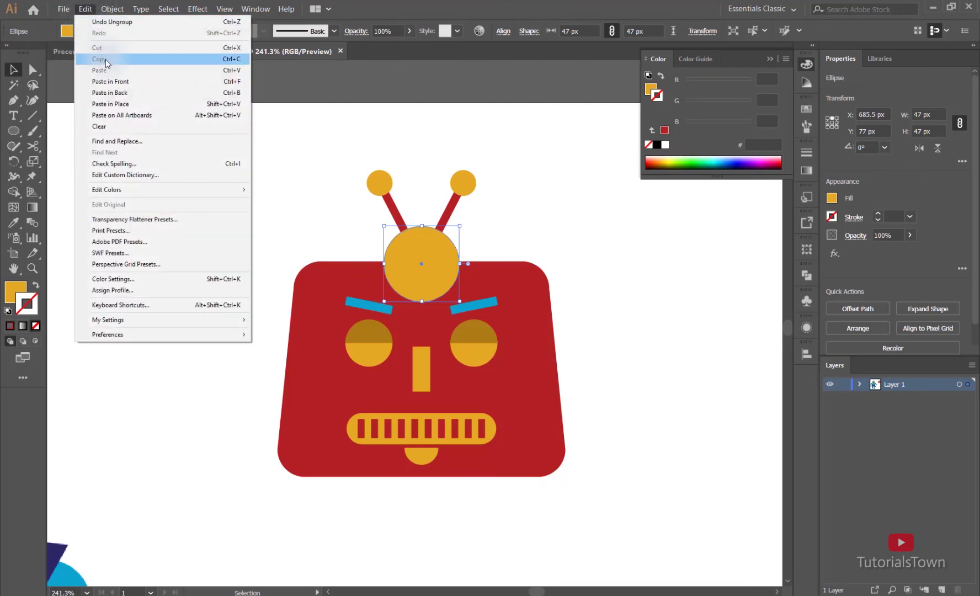
left_click(99, 60)
left_click(88, 9)
left_click(103, 82)
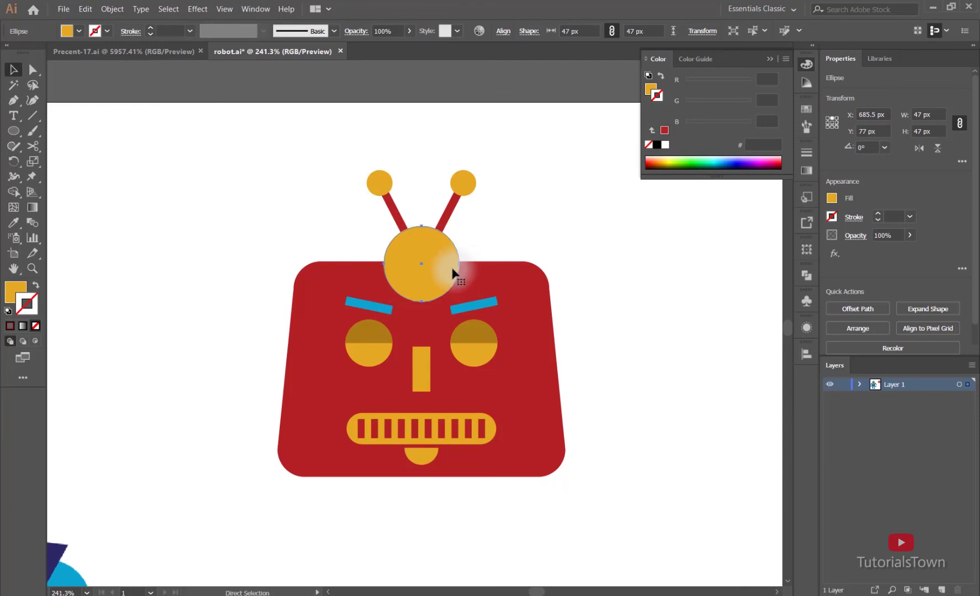
left_click_drag(462, 226, 450, 243)
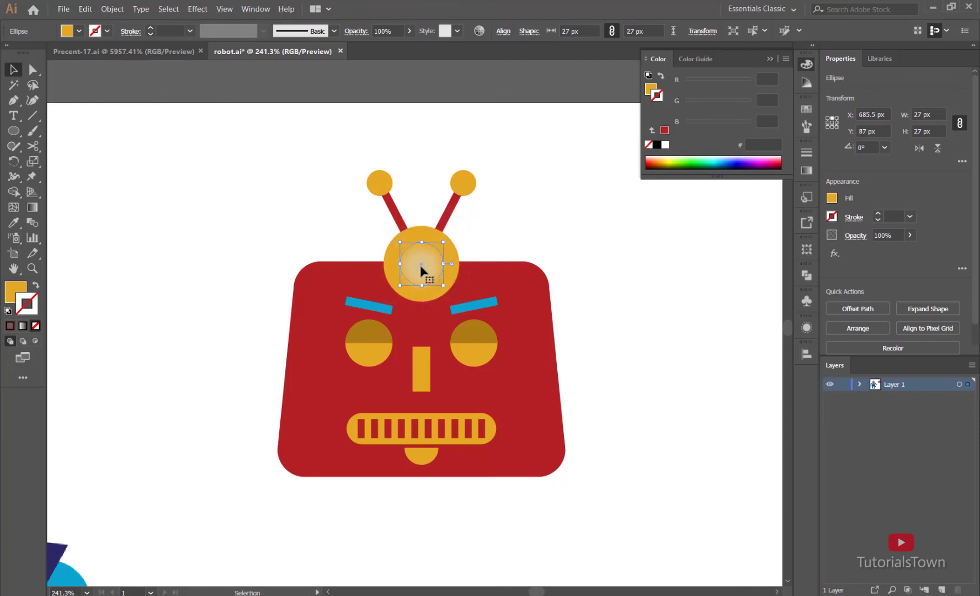
Fill the small inner circle with the red sampled from the head.
key("i")
left_click(329, 304)
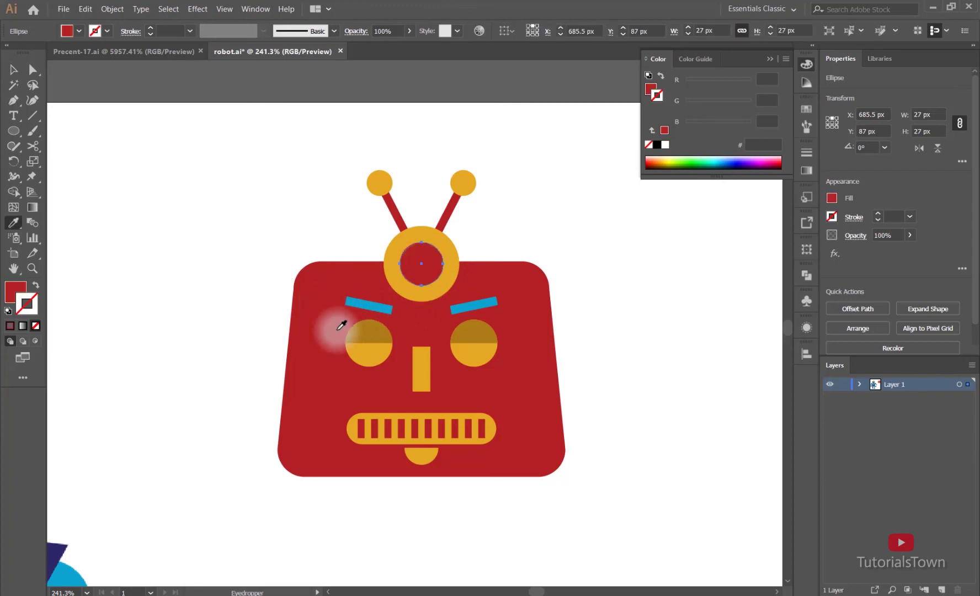
left_click(501, 223, "ctrl")
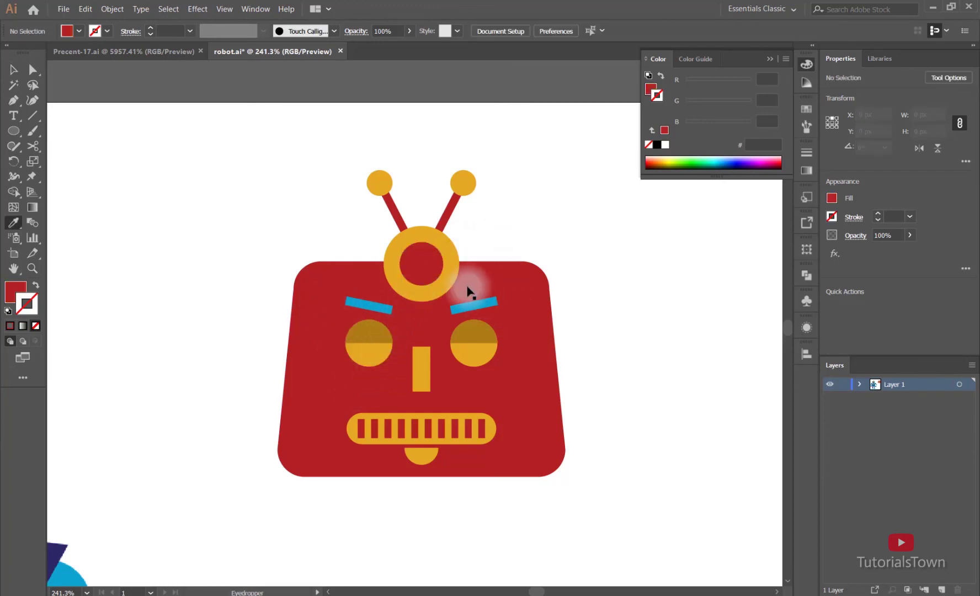
left_click(415, 263, "ctrl")
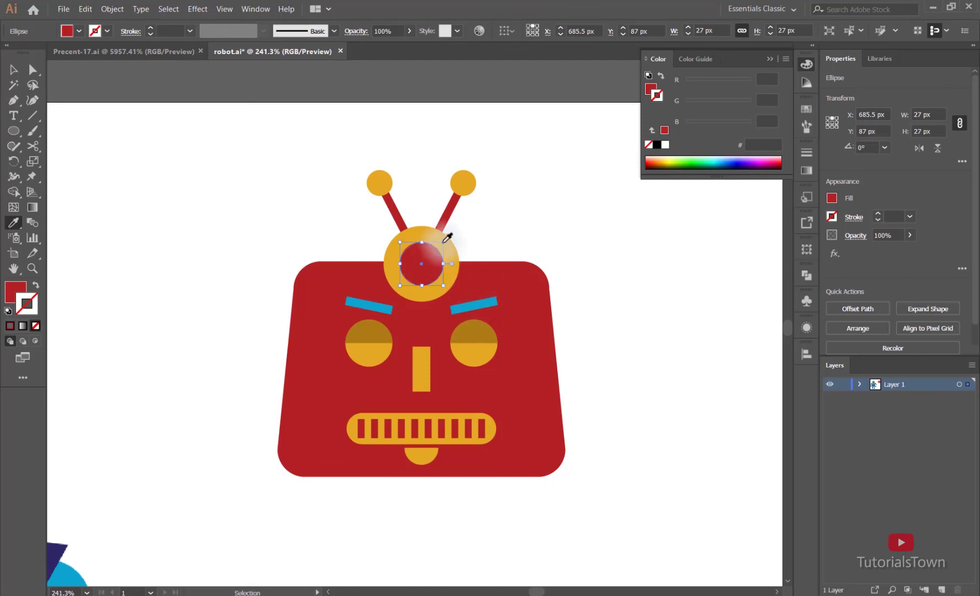
Add a 13 px concentric copy inside the red circle on the dome, filled with the dome's sampled yellow, and deselect it.
left_click_drag(445, 243, 436, 255)
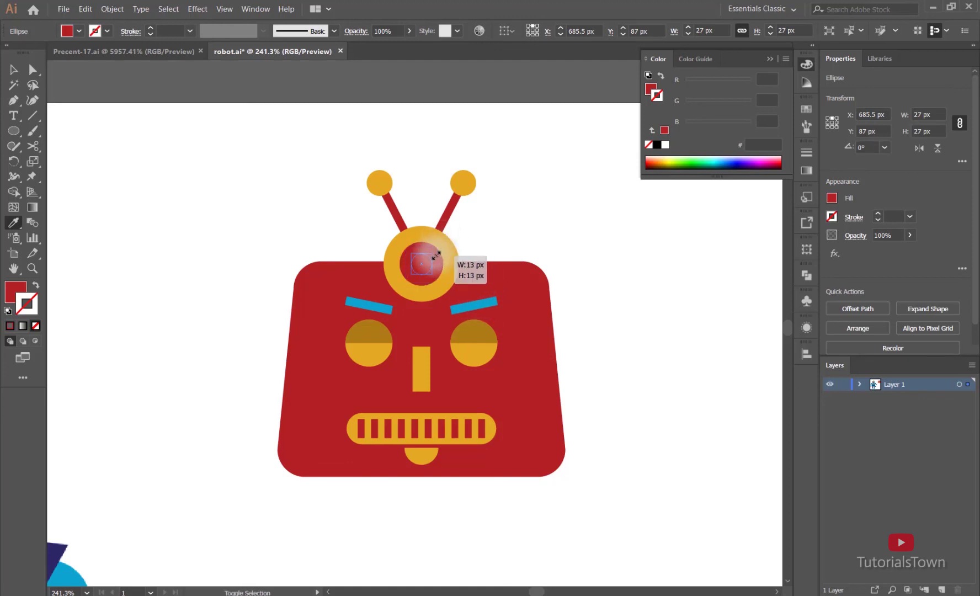
left_click(449, 245)
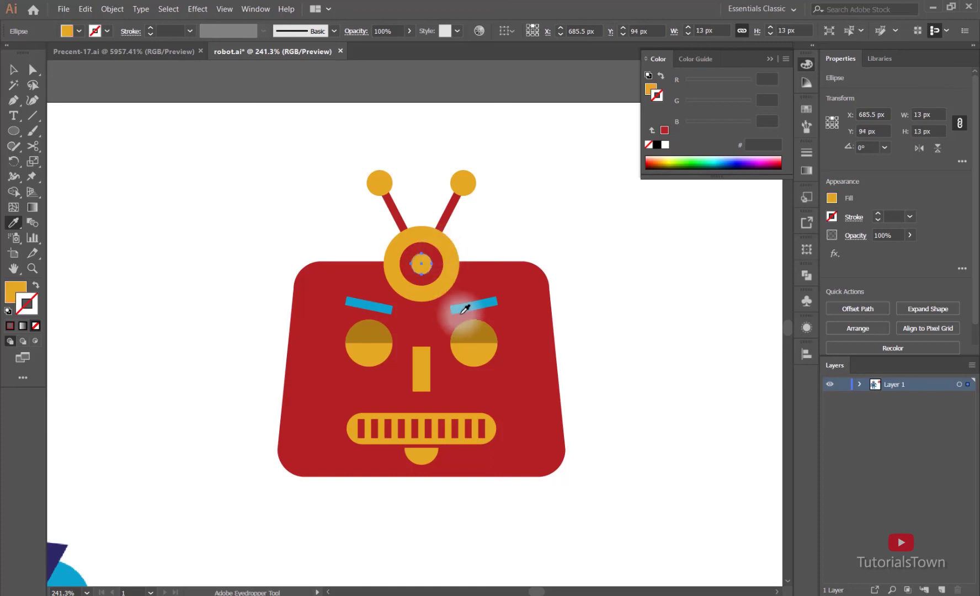
left_click(565, 307, "ctrl")
left_click(14, 69)
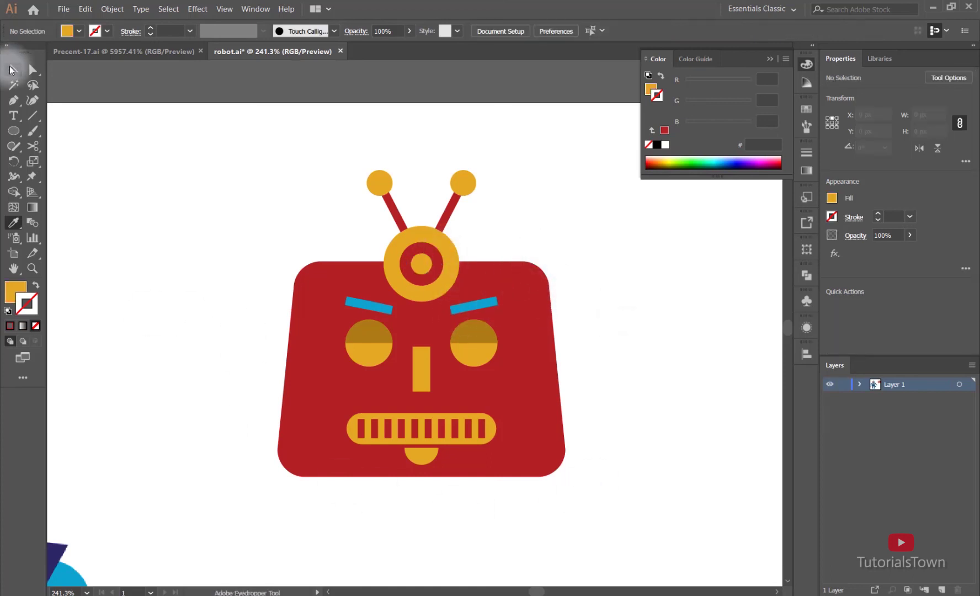
left_click(34, 66)
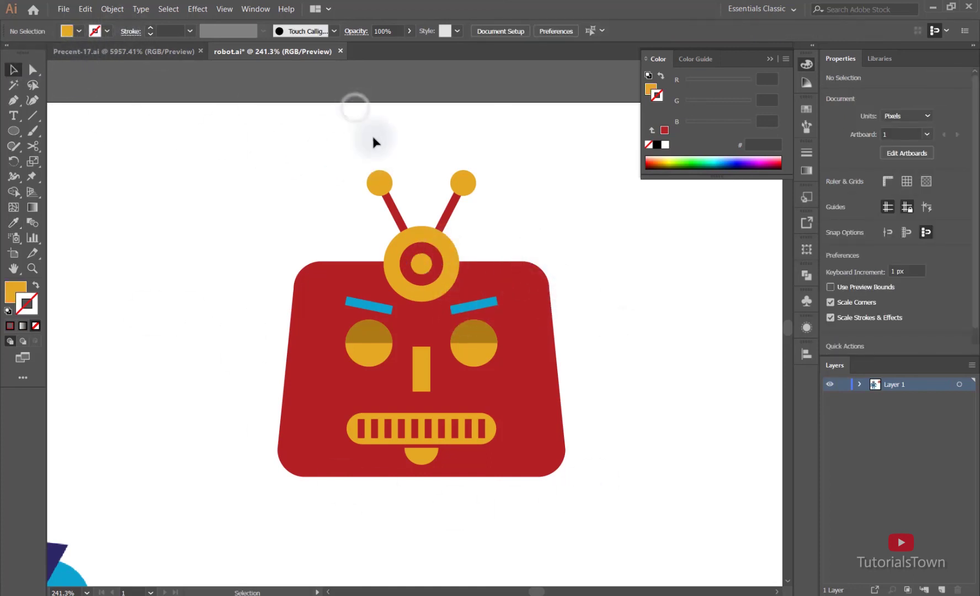
Give the red head shape a 5 pt stroke.
key("ctrl+minus")
key("ctrl+minus")
key("ctrl+minus")
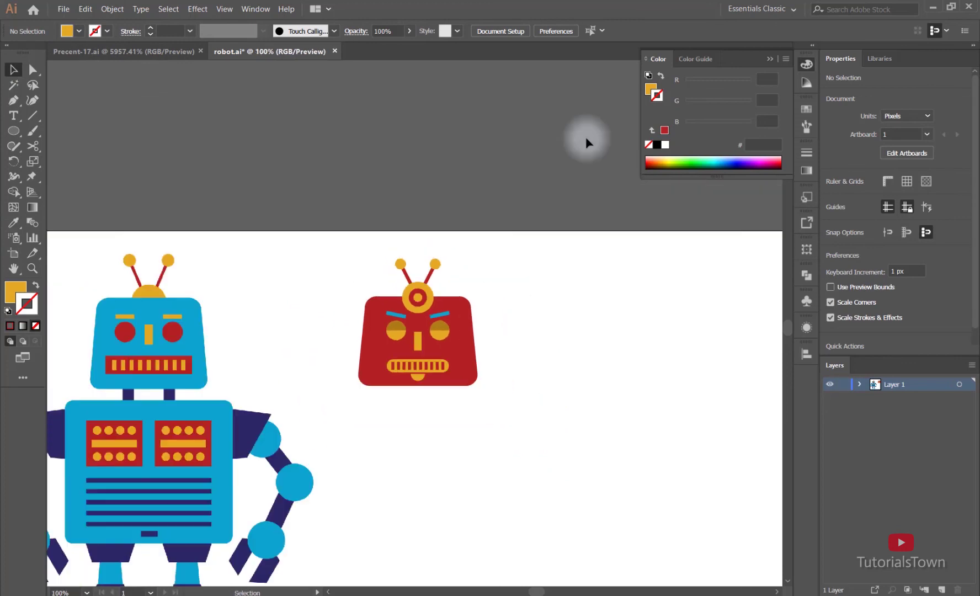
left_click_drag(415, 374, 431, 301)
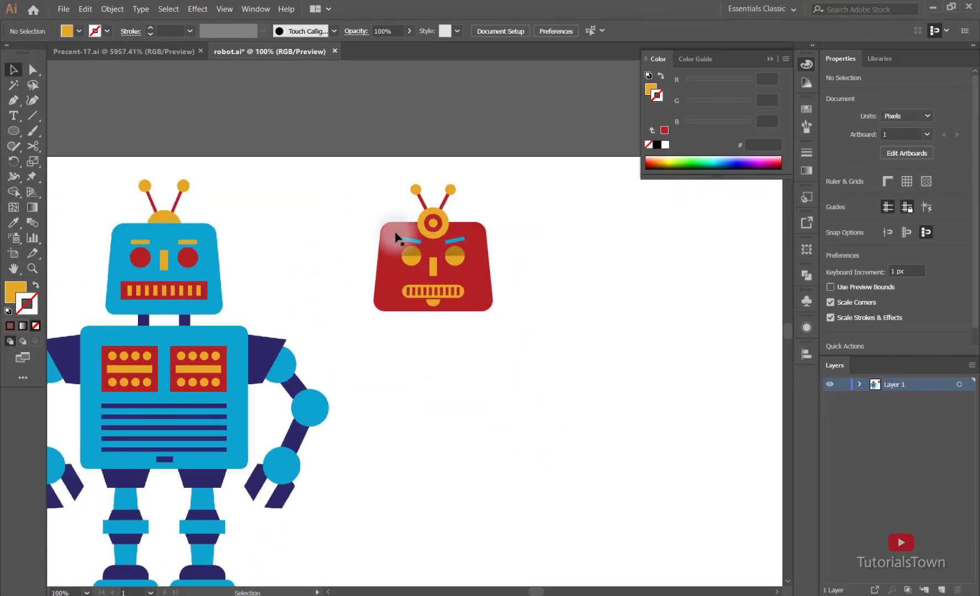
left_click(389, 278)
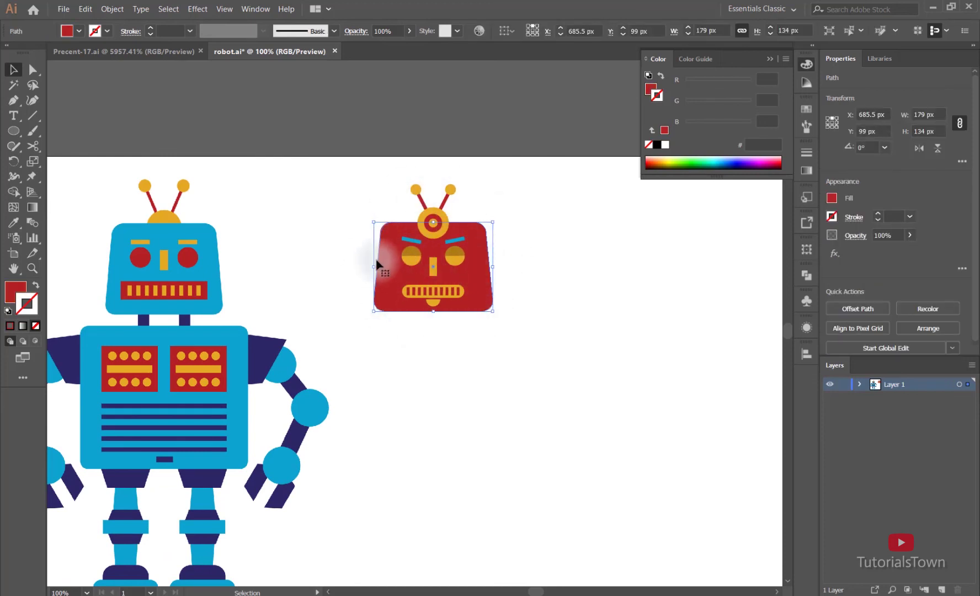
left_click(151, 28)
left_click(151, 29)
left_click(151, 28)
left_click(151, 28)
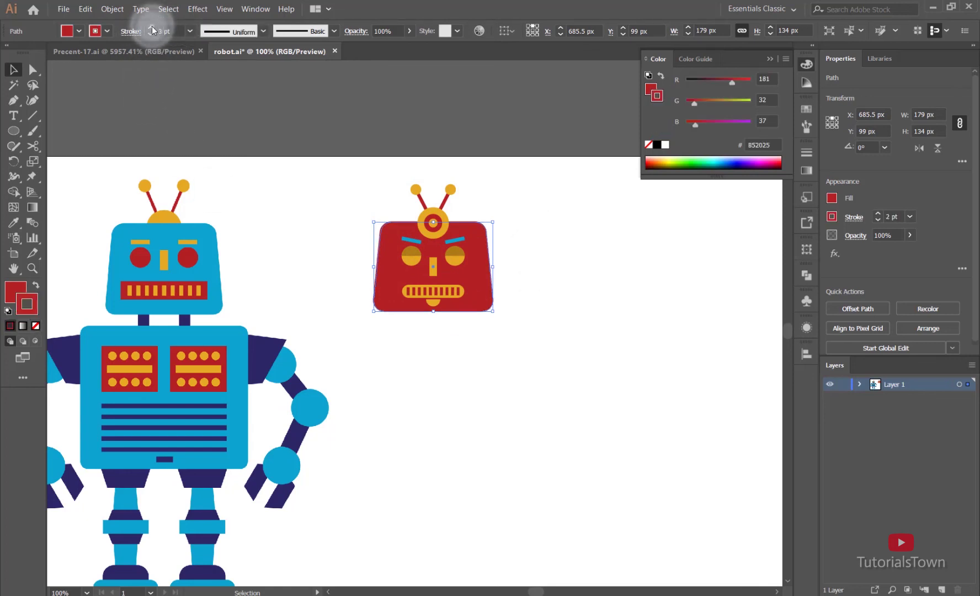
left_click(151, 28)
left_click(151, 28)
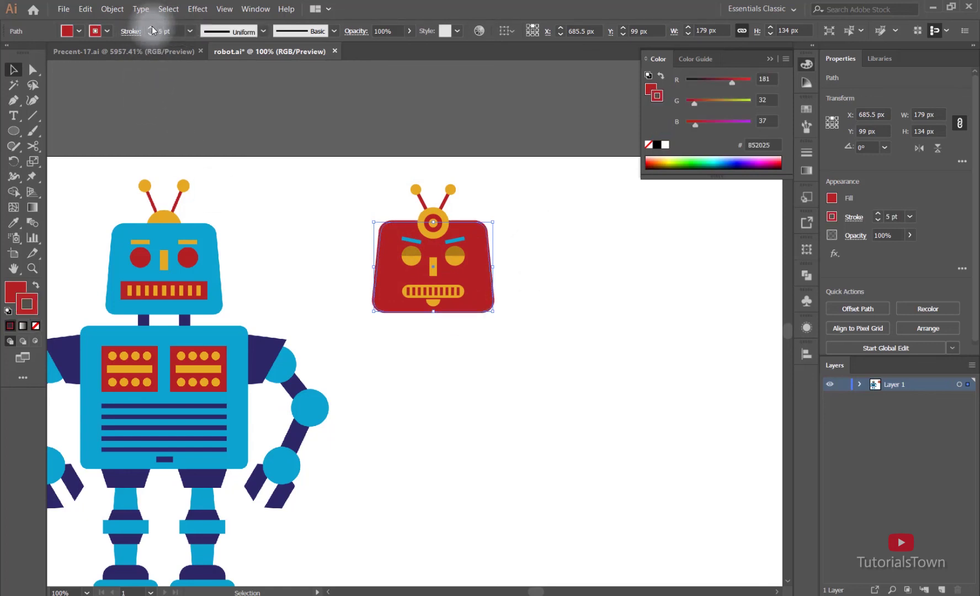
Color the red head's stroke with yellow sampled from the blue robot's dome, keep the red fill, and deselect the head.
left_click(13, 223)
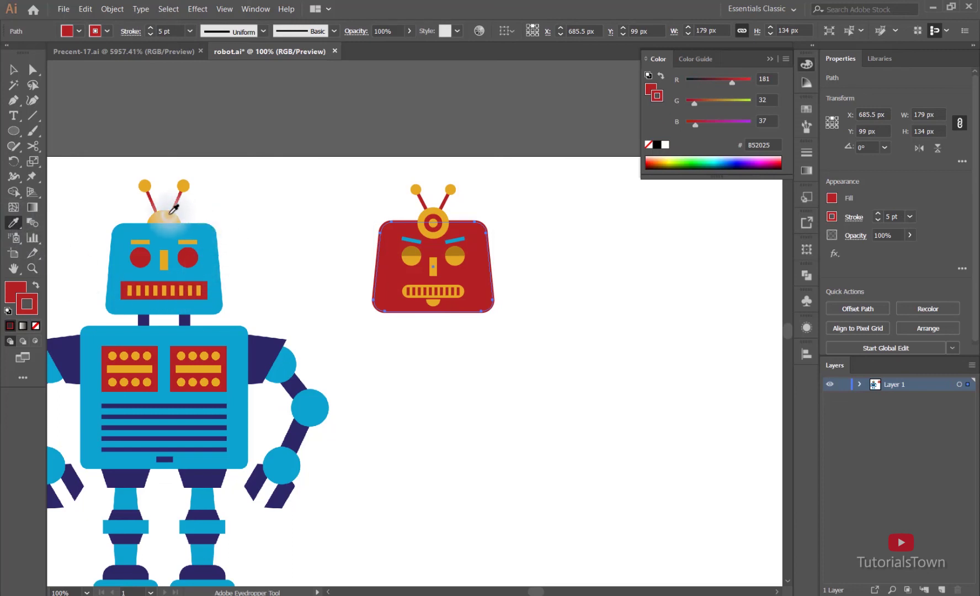
left_click(171, 212, "shift")
left_click(13, 69)
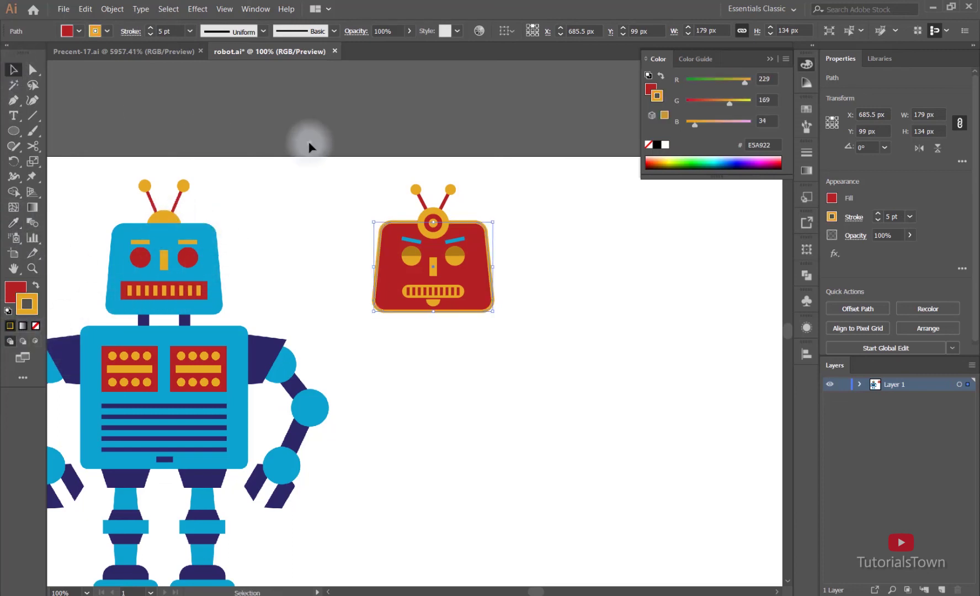
left_click(429, 124)
Group all parts of the red robot head, including its dome and antennas.
left_click_drag(313, 181, 617, 389)
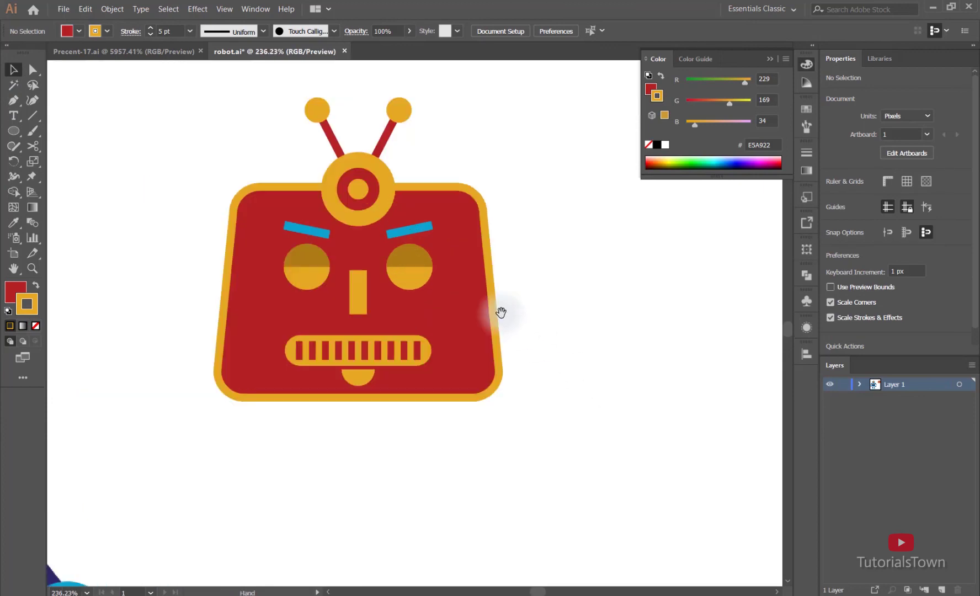
key("ctrl+1")
left_click(389, 302)
right_click(405, 288)
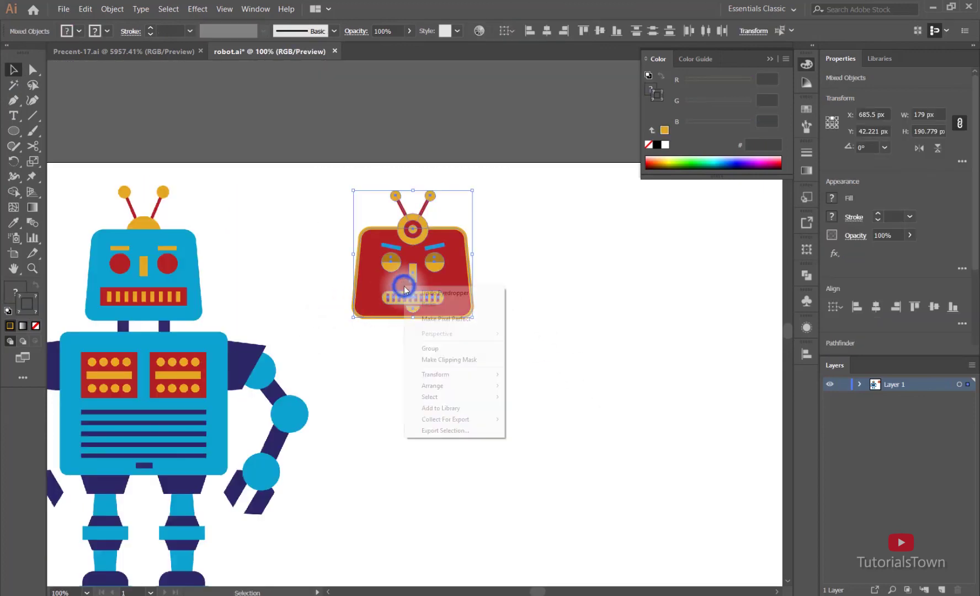
left_click(436, 348)
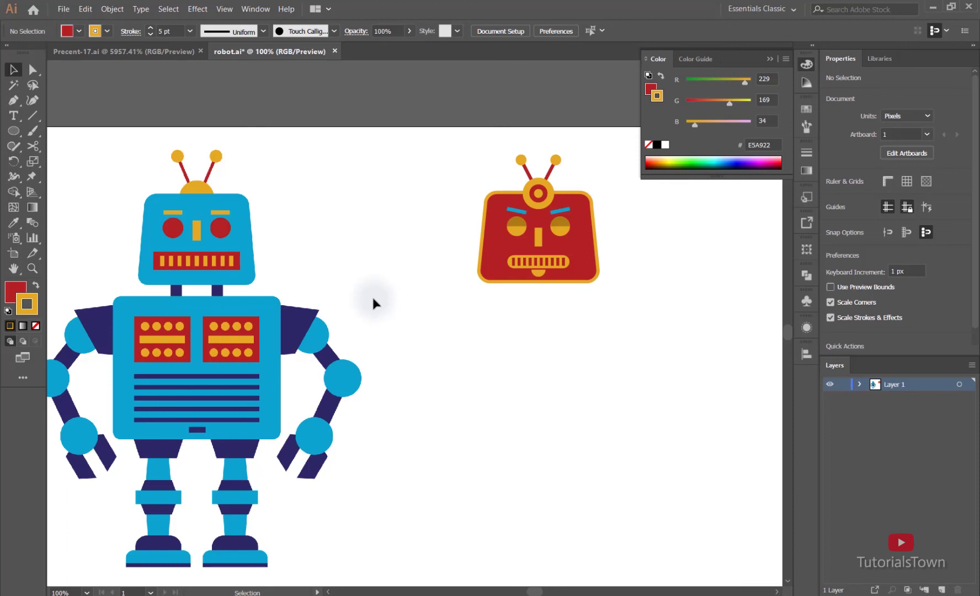
Draw a 49 by 23 px red rectangle below the blue robot's claw hand, beside its leg, and remove the stroke.
left_click_drag(166, 367, 245, 353)
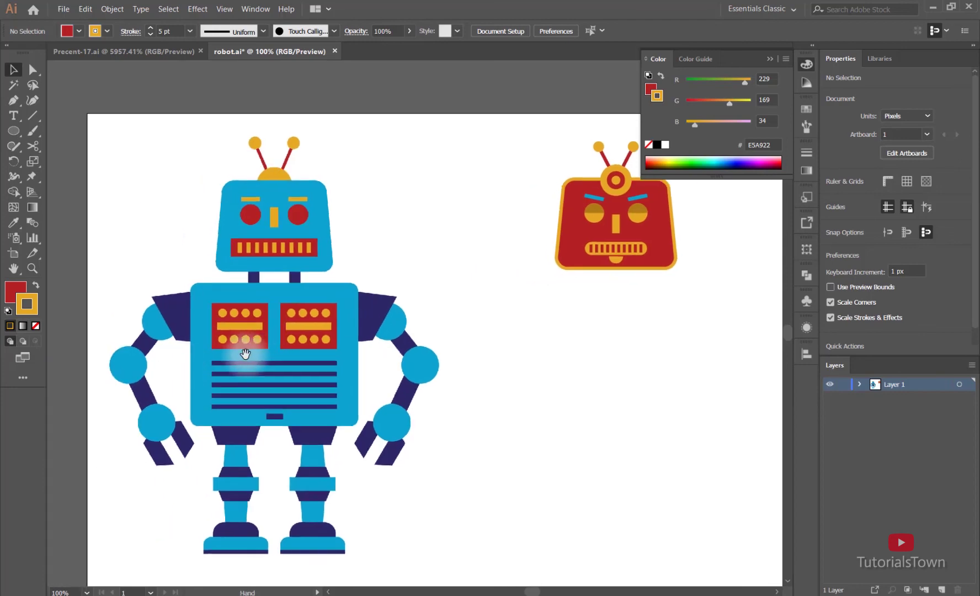
left_click_drag(132, 296, 246, 370)
left_click_drag(223, 286, 279, 352)
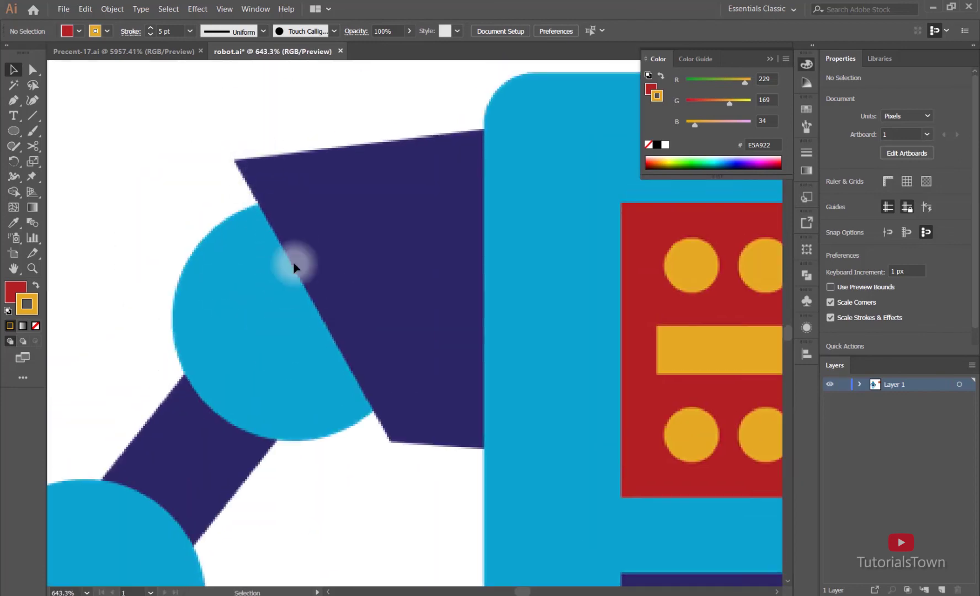
left_click_drag(272, 486, 365, 278)
left_click_drag(371, 532, 363, 276)
left_click_drag(386, 569, 273, 359)
left_click_drag(386, 502, 306, 319)
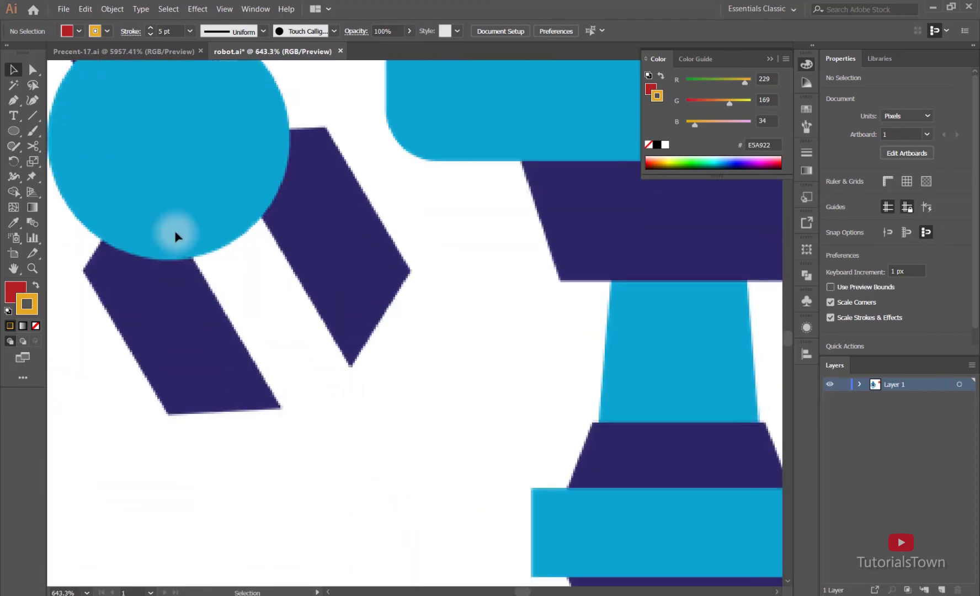
left_click_drag(209, 465, 273, 293)
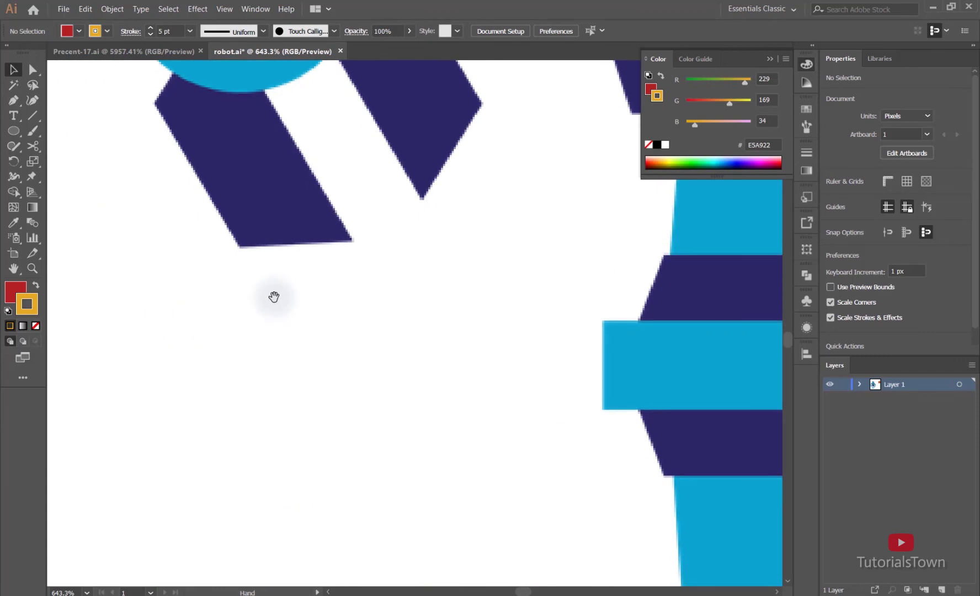
left_click(14, 131)
left_click(77, 134)
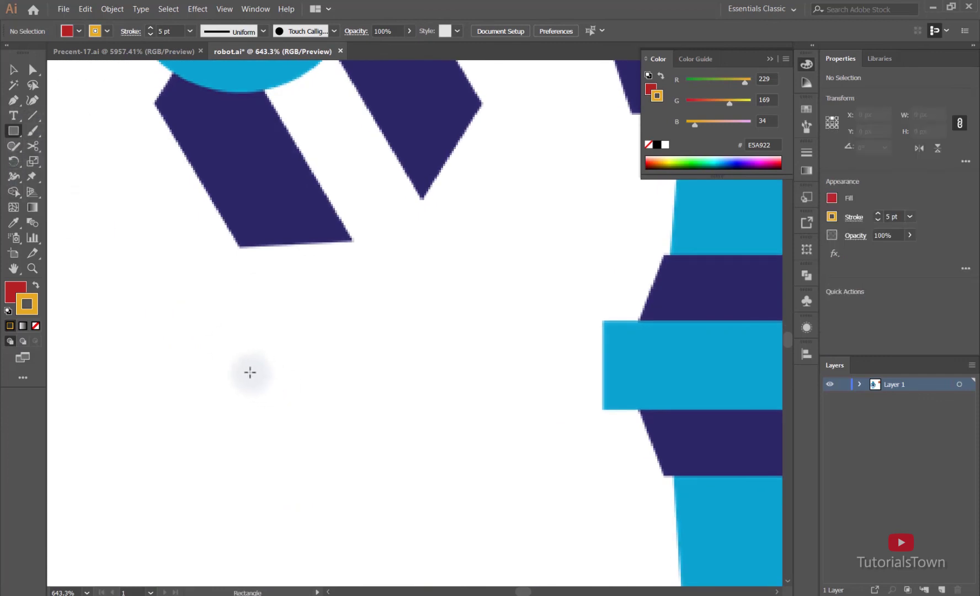
mouse_move(252, 373)
left_mouse_down()
mouse_move(459, 457)
mouse_move(461, 472)
left_mouse_up()
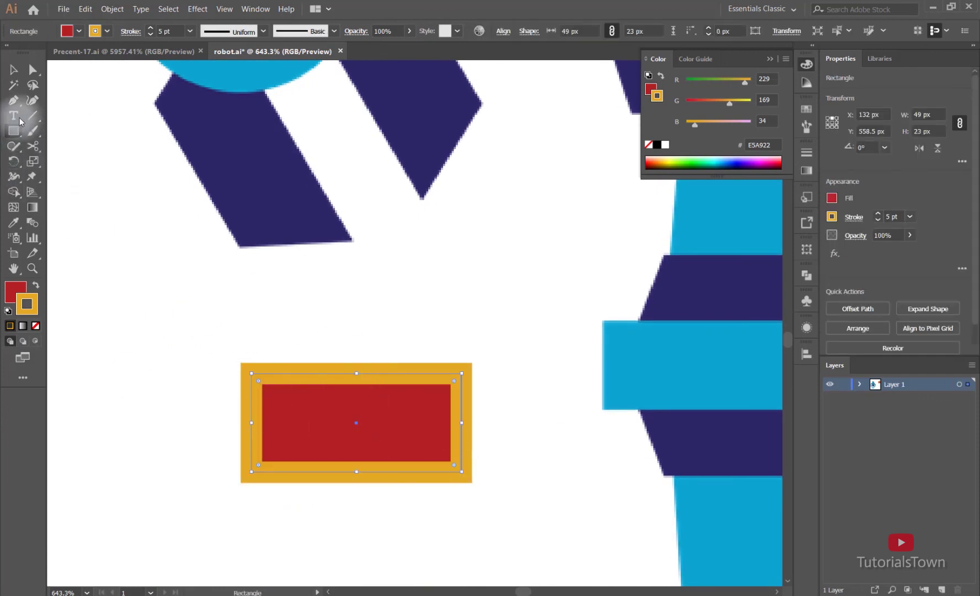
left_click(13, 70)
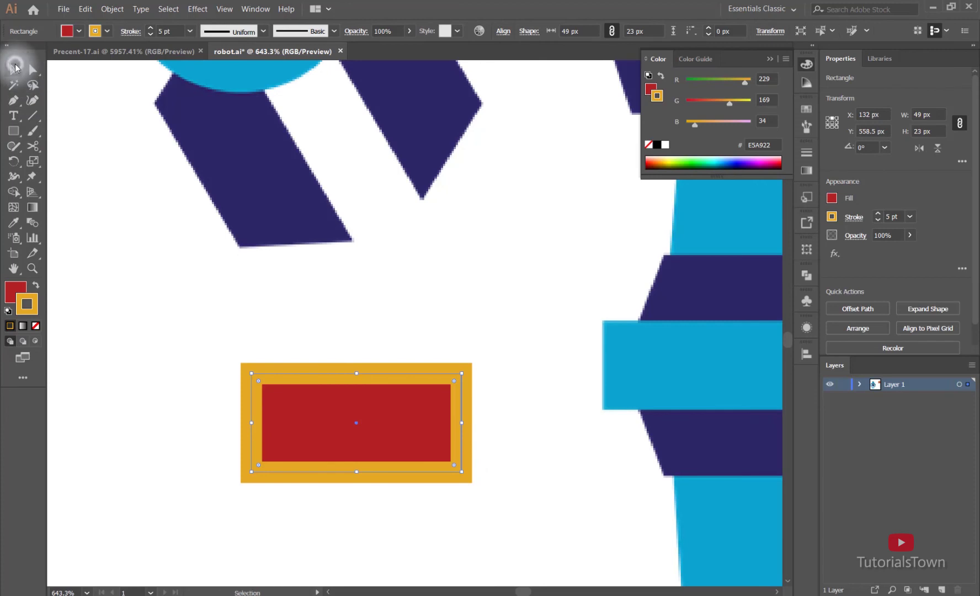
left_click(34, 326)
left_click_drag(322, 285, 321, 326)
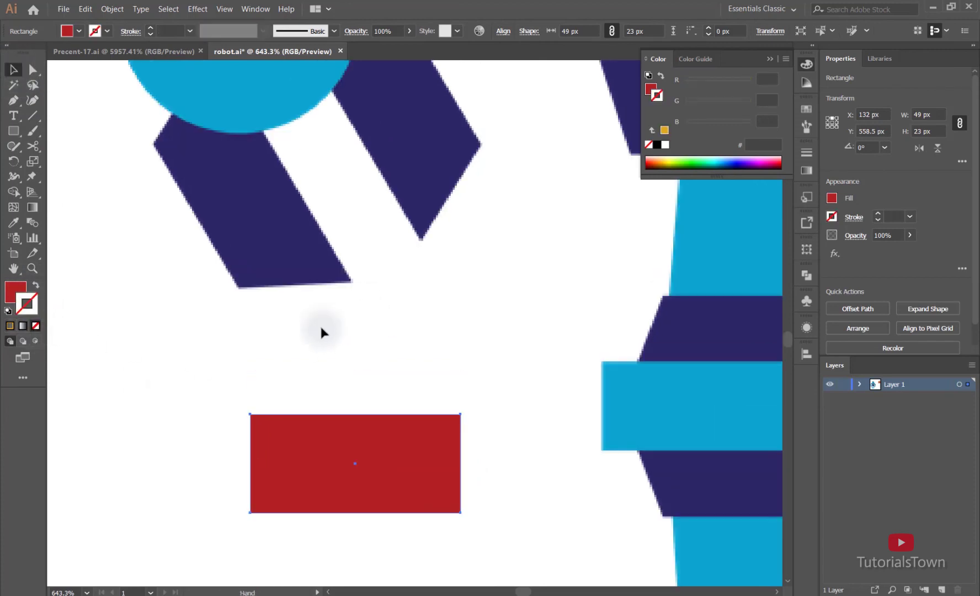
Taper the red rectangle into a symmetrical trapezoid by moving both upper corner points about 10 px inward.
left_click(33, 70)
left_click_drag(299, 386, 306, 410)
left_click_drag(228, 429, 275, 488)
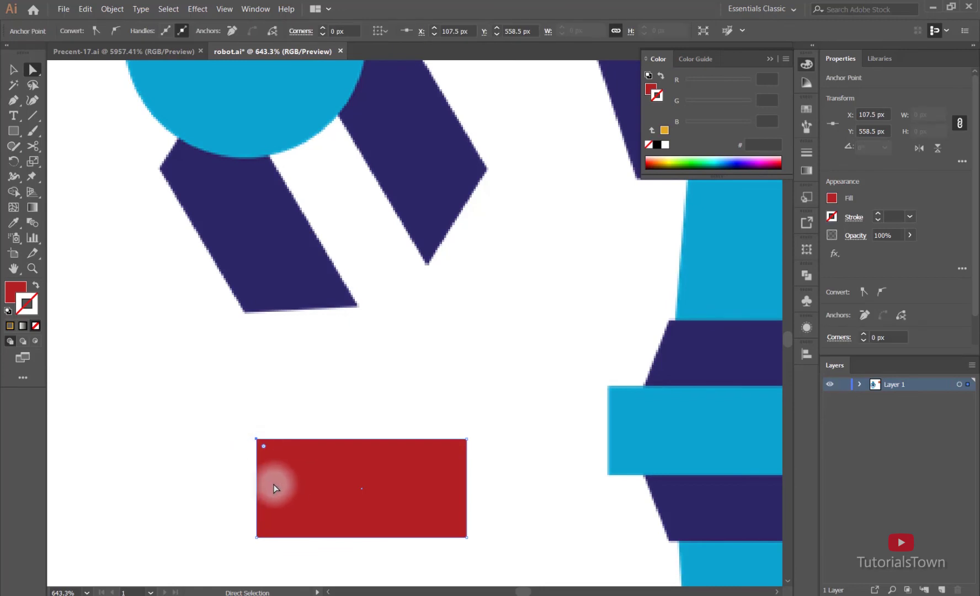
key("Right")
key("Right")
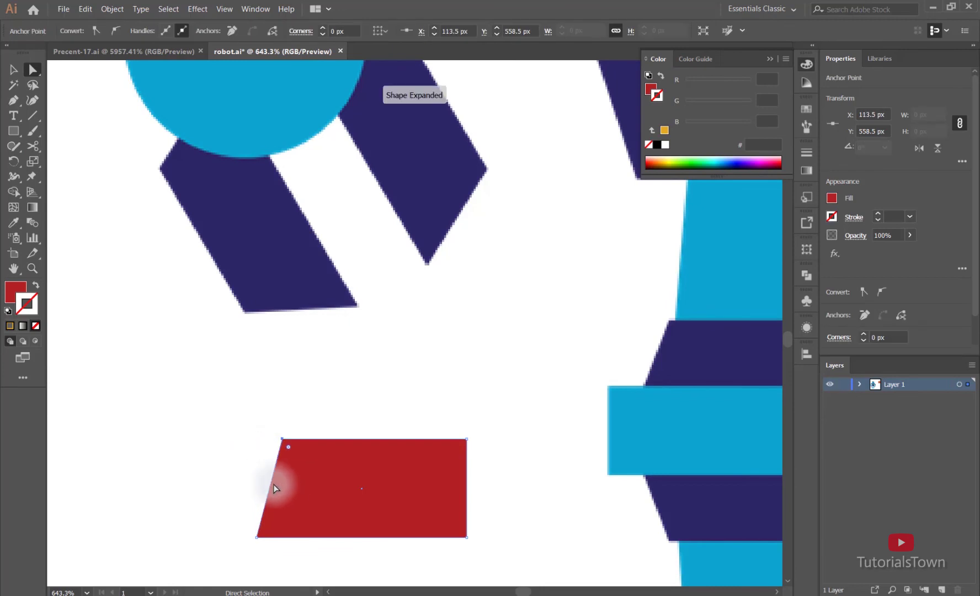
left_click_drag(461, 450, 452, 449)
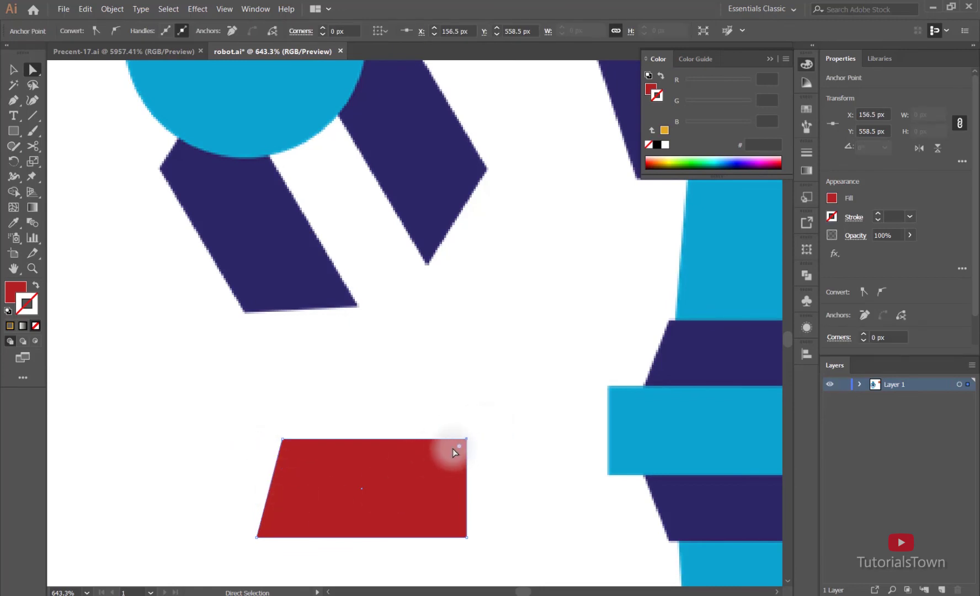
key("Left")
key("Left")
key("Left")
key("Left")
key("Left")
key("Left")
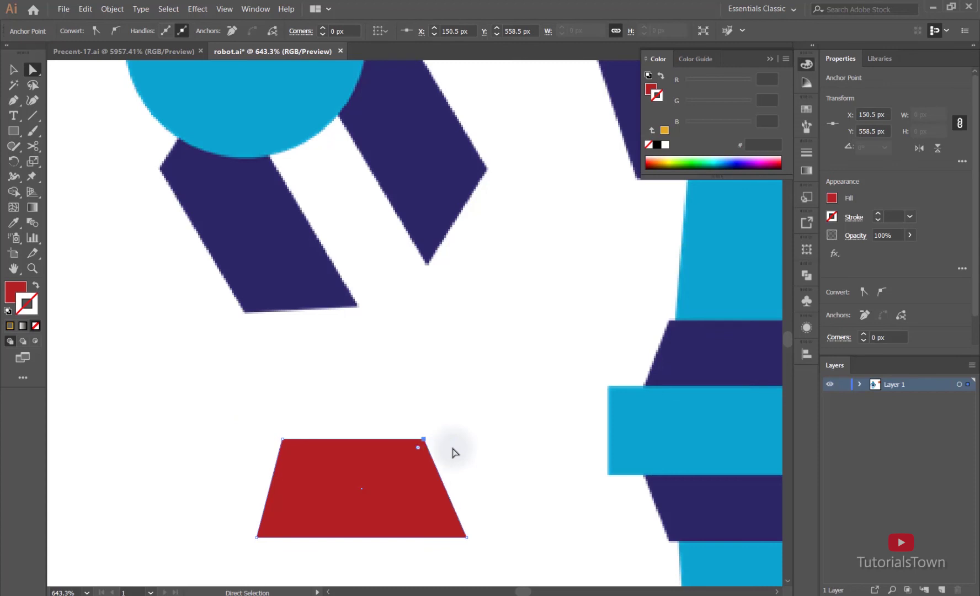
left_click_drag(258, 412, 324, 459)
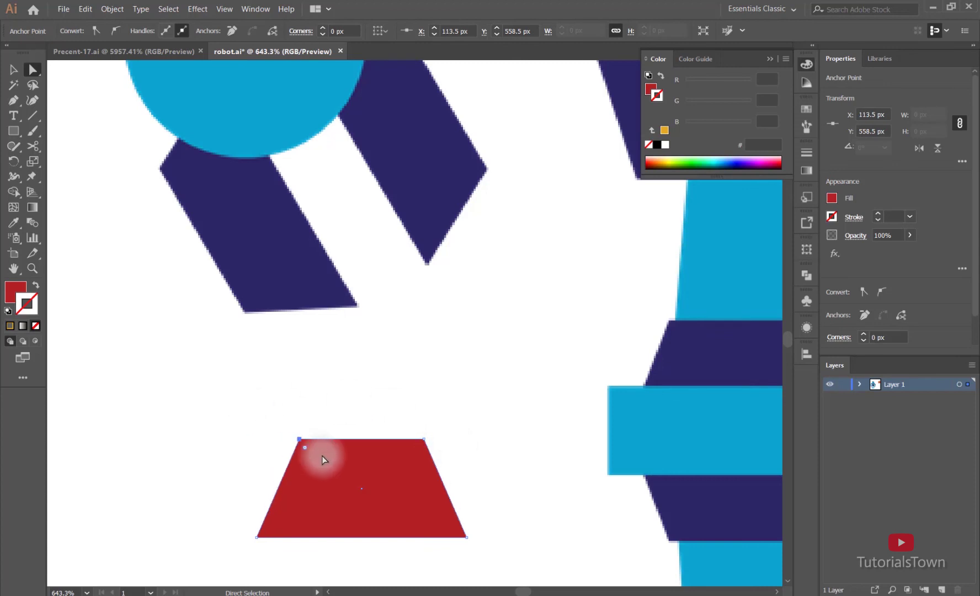
Raise the trapezoid's two lower corner points 8 px so the shape is 15 px high.
left_click_drag(237, 513, 498, 565)
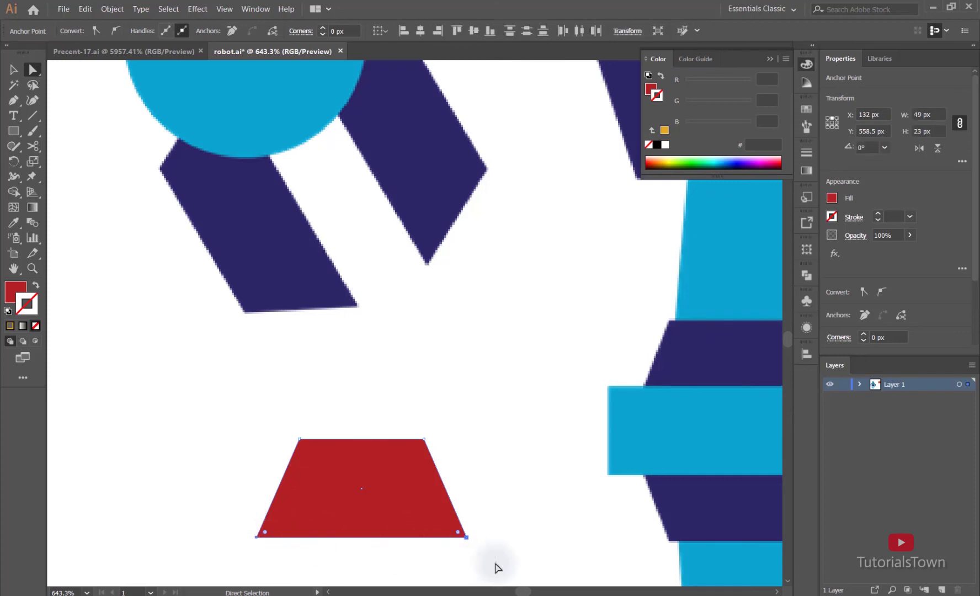
key("Up")
key("Up")
key("Up")
key("Up")
key("Up")
key("Up")
key("Up")
key("Up")
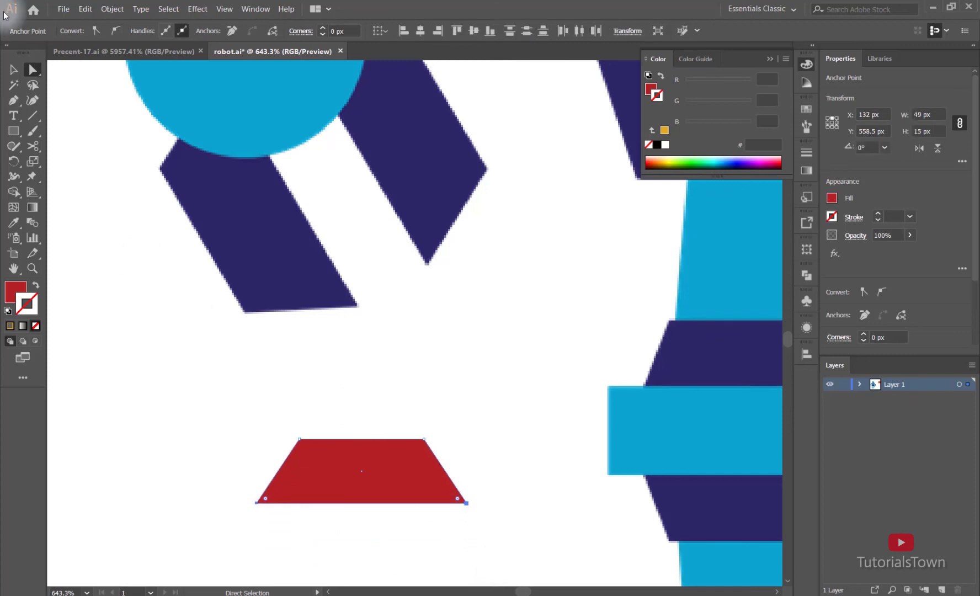
Duplicate the red trapezoid directly below the original, rotated 180°, leaving a gap of about 11.5 px between the two.
left_click(13, 69)
scroll(319, 379, "down", 3)
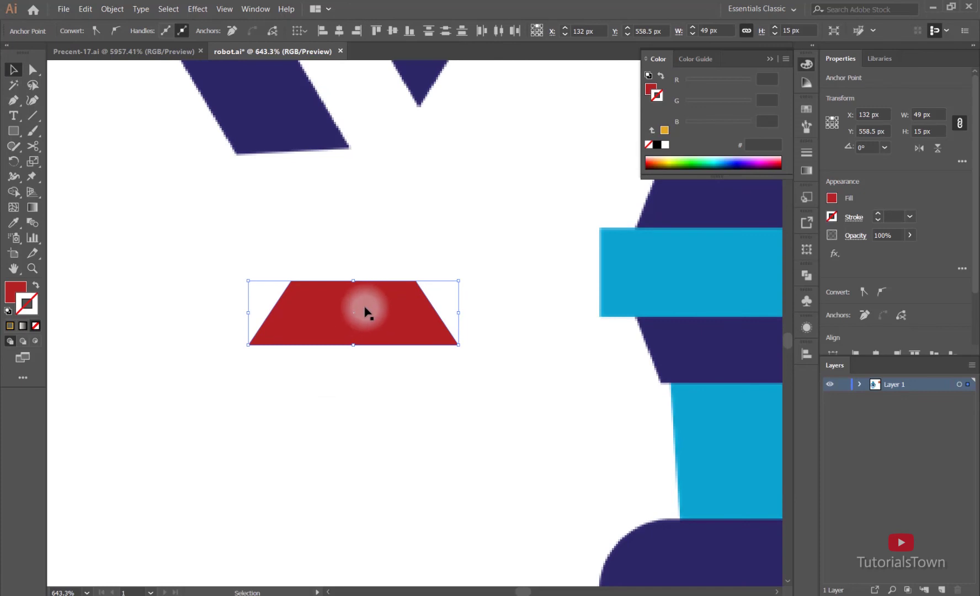
left_click_drag(351, 318, 378, 406)
left_click_drag(333, 168, 402, 390)
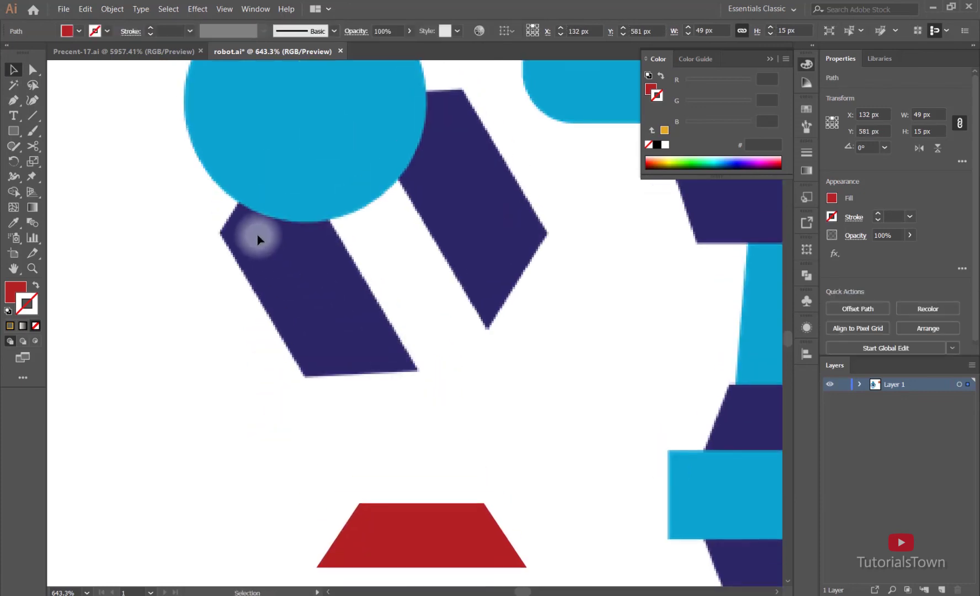
scroll(553, 323, "down", 5)
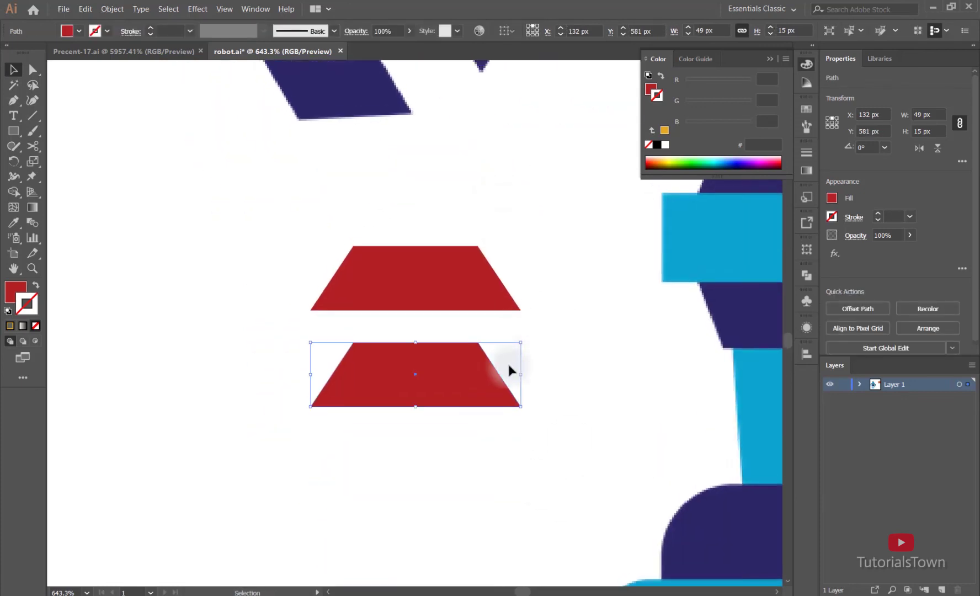
left_click_drag(526, 336, 313, 420)
left_click_drag(464, 398, 463, 407)
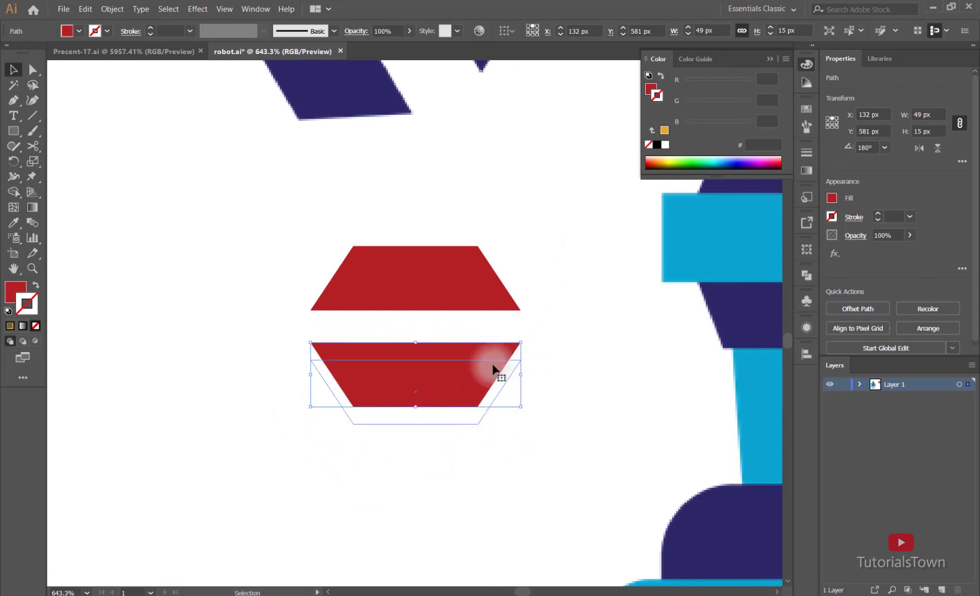
Group the two mirrored red trapezoids.
left_click_drag(561, 248, 431, 431)
right_click(452, 368)
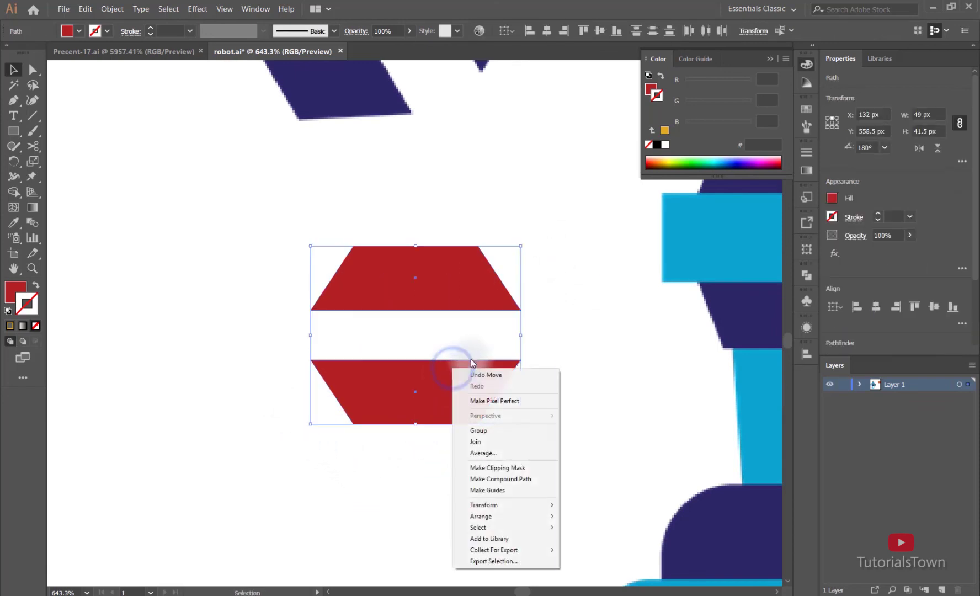
left_click(478, 430)
key("a")
key("ctrl+minus")
key("ctrl+minus")
left_click_drag(488, 301, 456, 399)
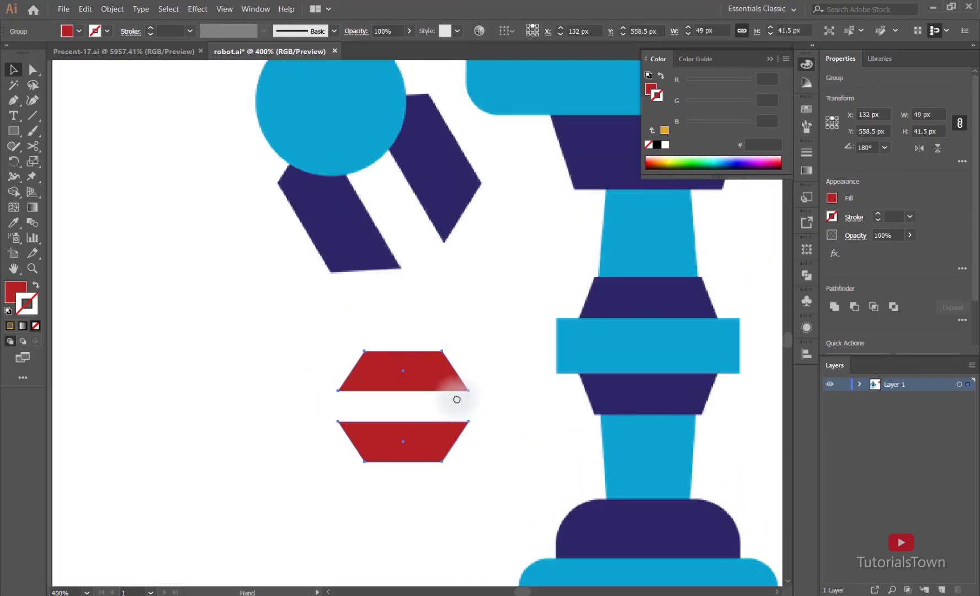
Try to fit the grouped red trapezoids over the blue robot's left-hand claw by rotating and enlarging them to about 76 × 72.5 px.
left_click_drag(393, 359, 412, 210)
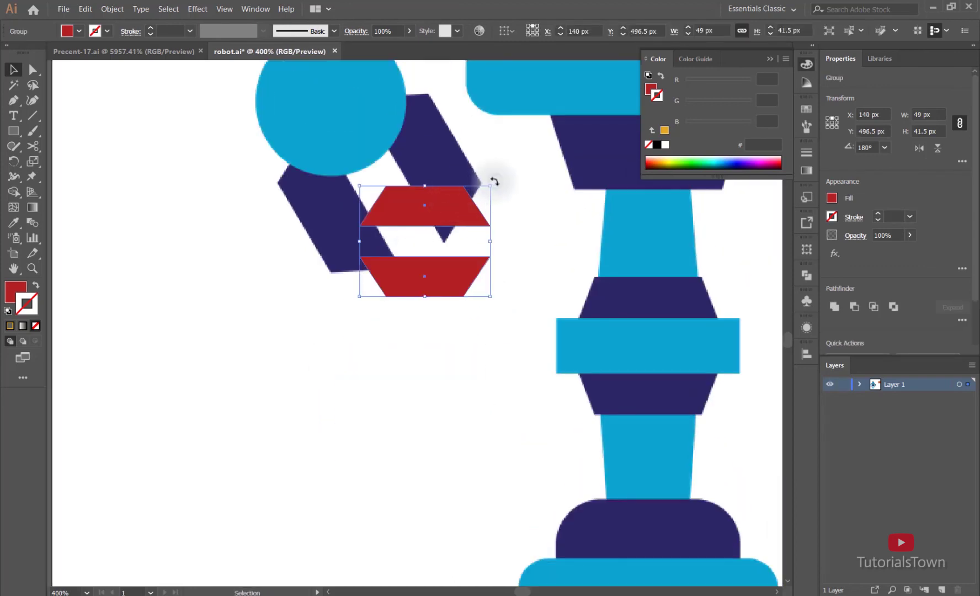
left_click_drag(492, 180, 486, 258)
left_click_drag(434, 219, 436, 198)
left_click_drag(452, 129, 480, 96)
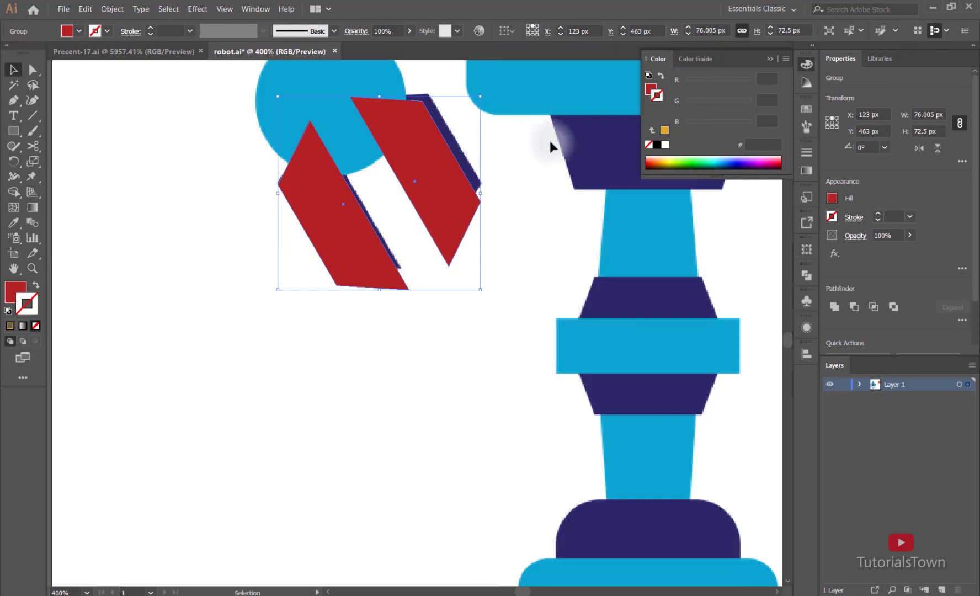
left_click_drag(434, 154, 477, 258)
key("a")
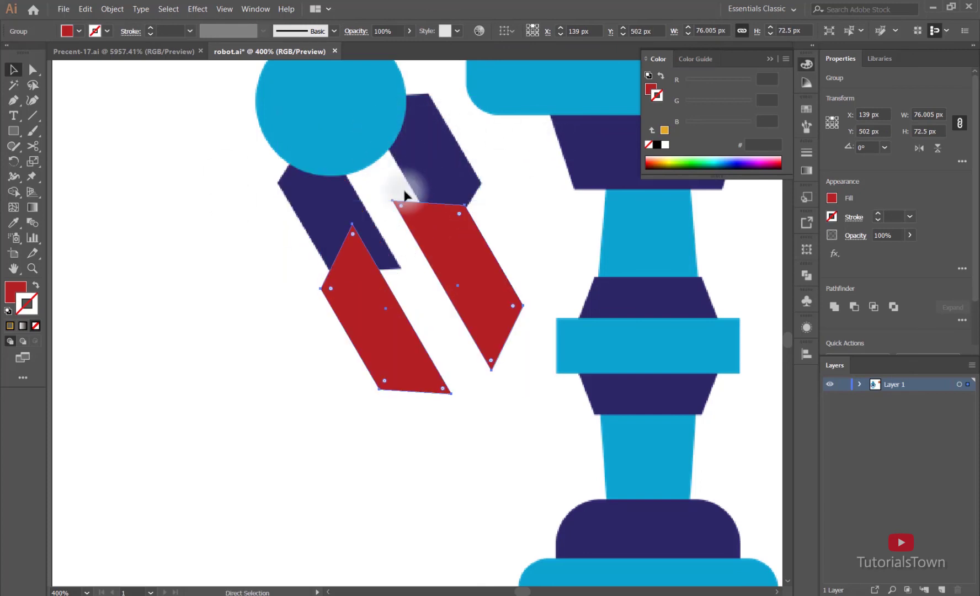
Undo the rotation and enlargement of the red trapezoid group and its latest moves.
key("ctrl+minus")
key("ctrl+minus")
key("ctrl+minus")
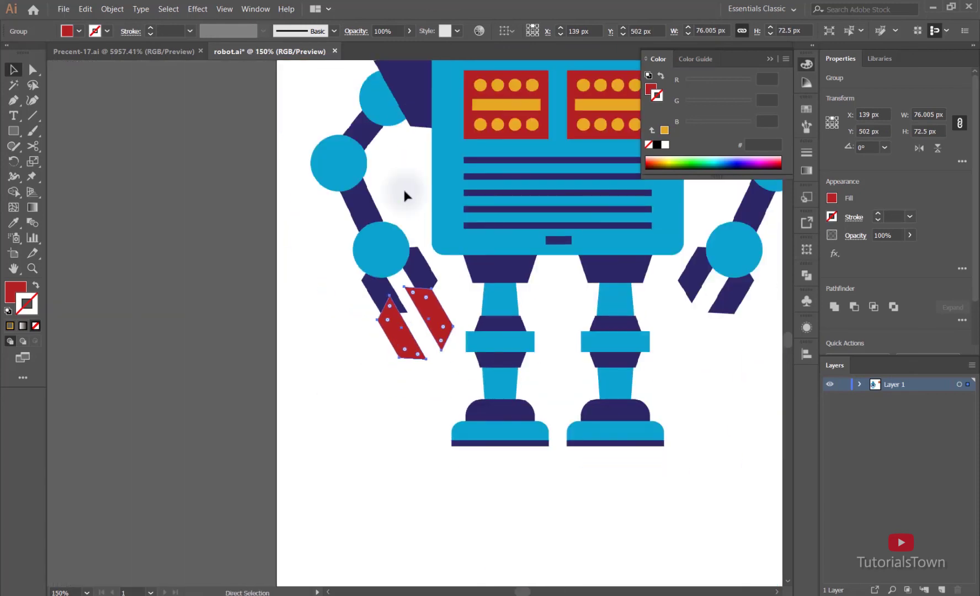
key("ctrl+z")
key("ctrl+z")
key("ctrl+z")
key("ctrl+z")
key("ctrl+z")
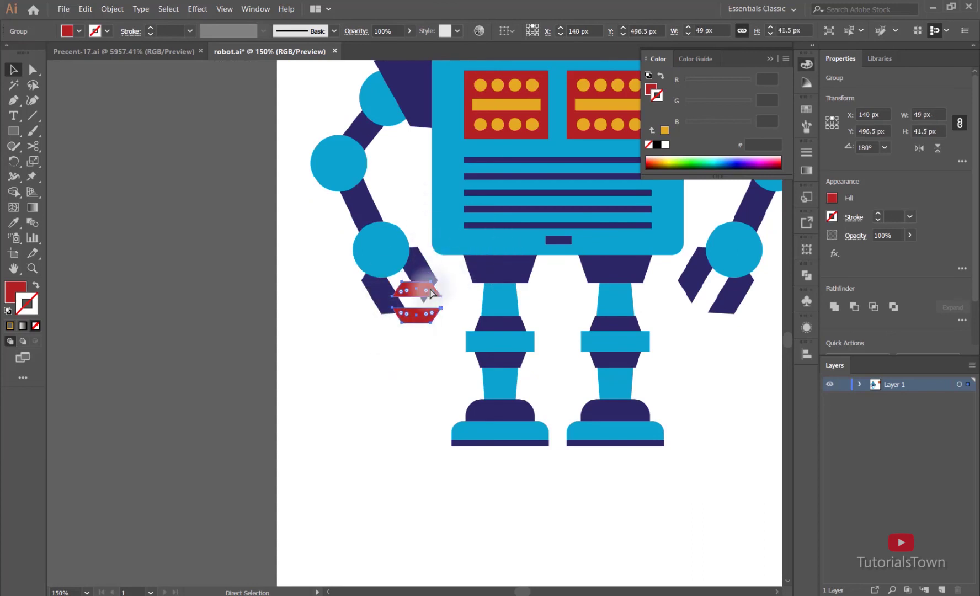
Move the red trapezoid group to the empty area below the red robot's head, at about X 647 px and Y 316.5 px.
left_click_drag(397, 317, 421, 440)
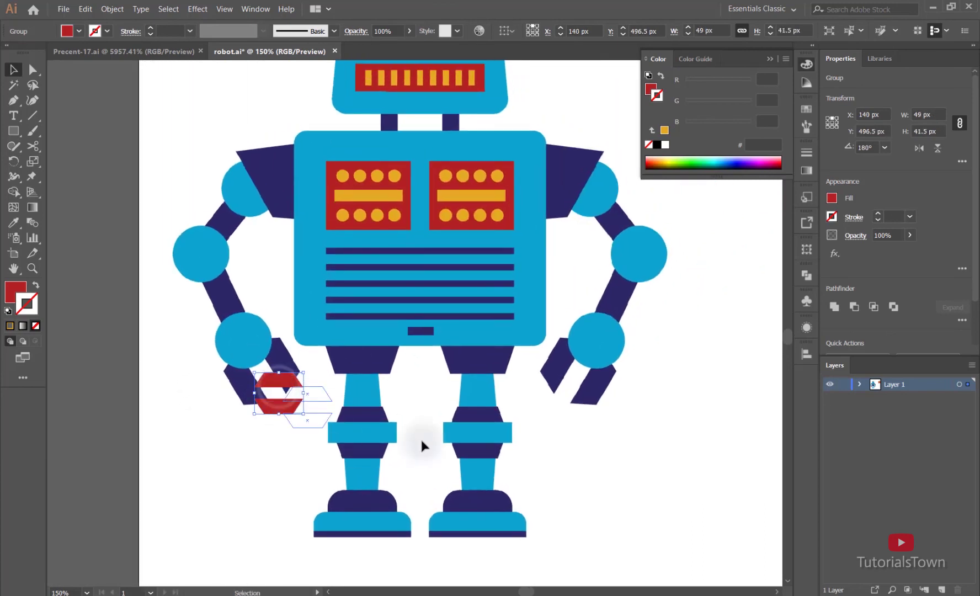
left_click_drag(604, 461, 610, 471)
left_click_drag(461, 326, 373, 415)
left_click_drag(226, 320, 340, 267)
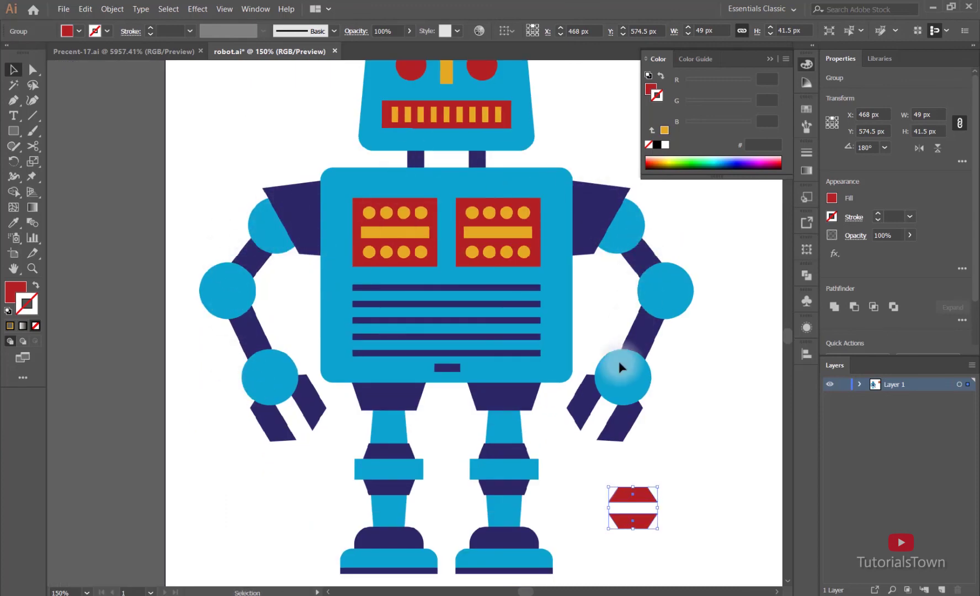
left_click_drag(628, 279, 278, 331)
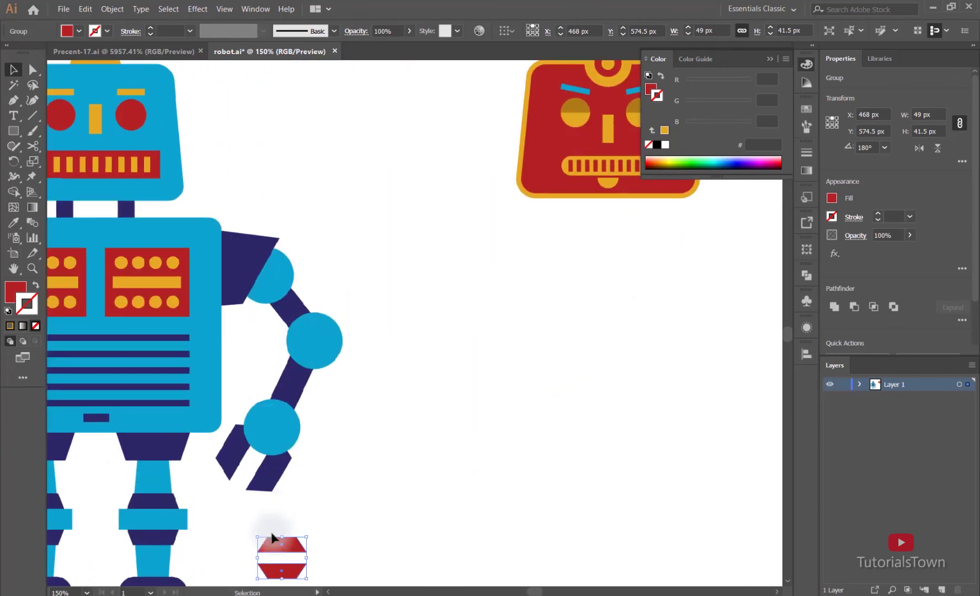
left_click_drag(454, 289, 454, 290)
left_click_drag(609, 381, 562, 405)
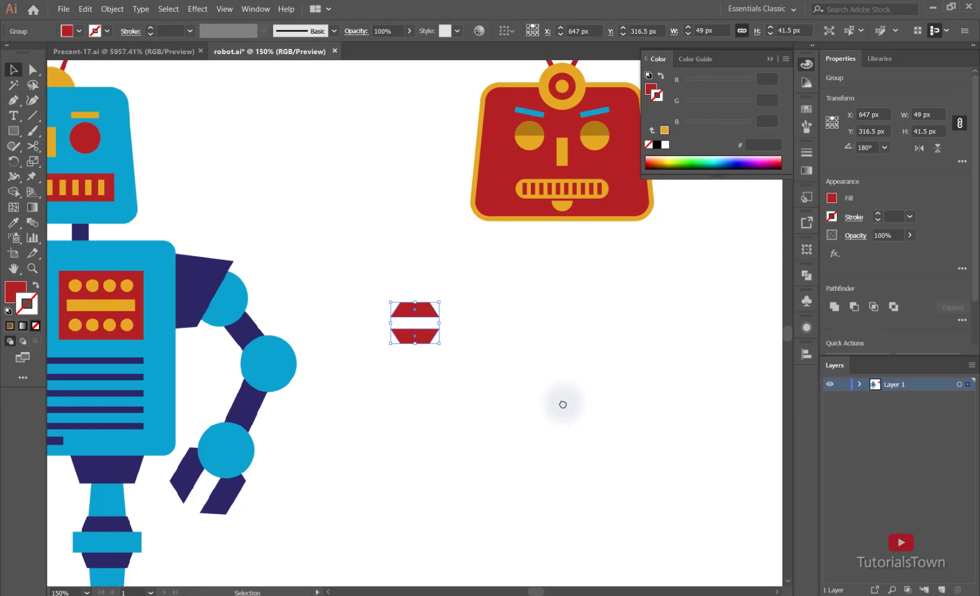
left_click_drag(241, 295, 336, 449)
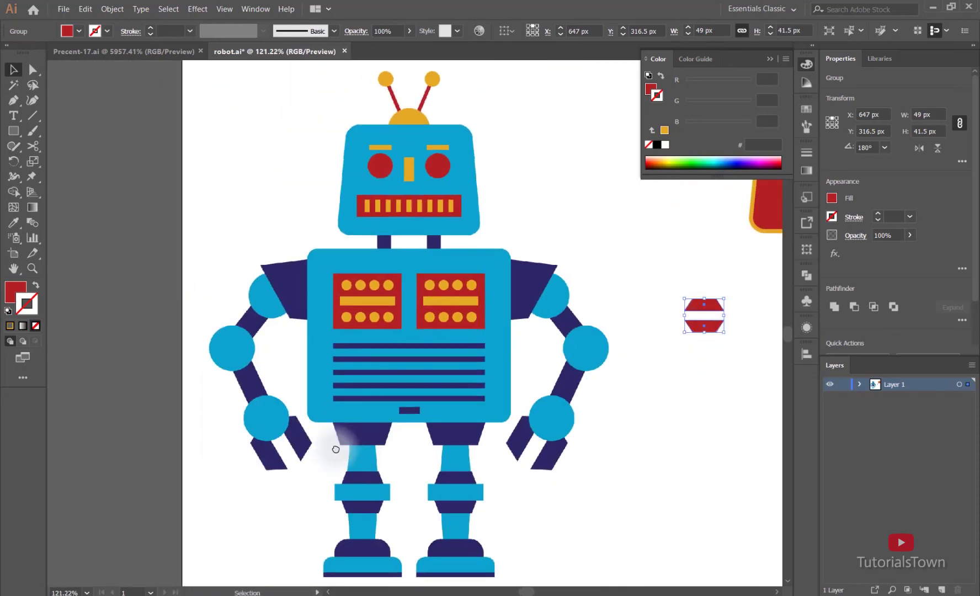
left_click_drag(406, 505, 403, 502)
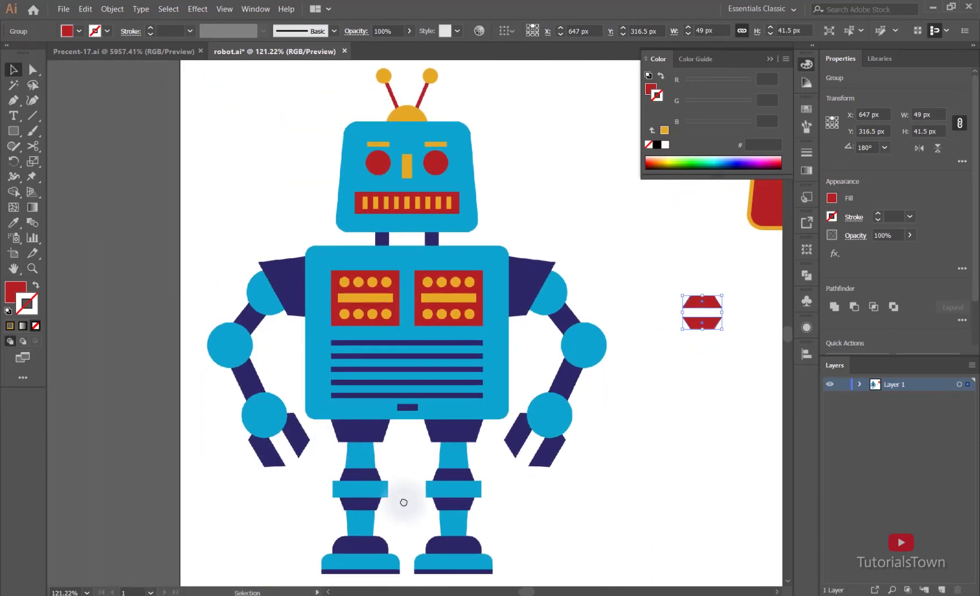